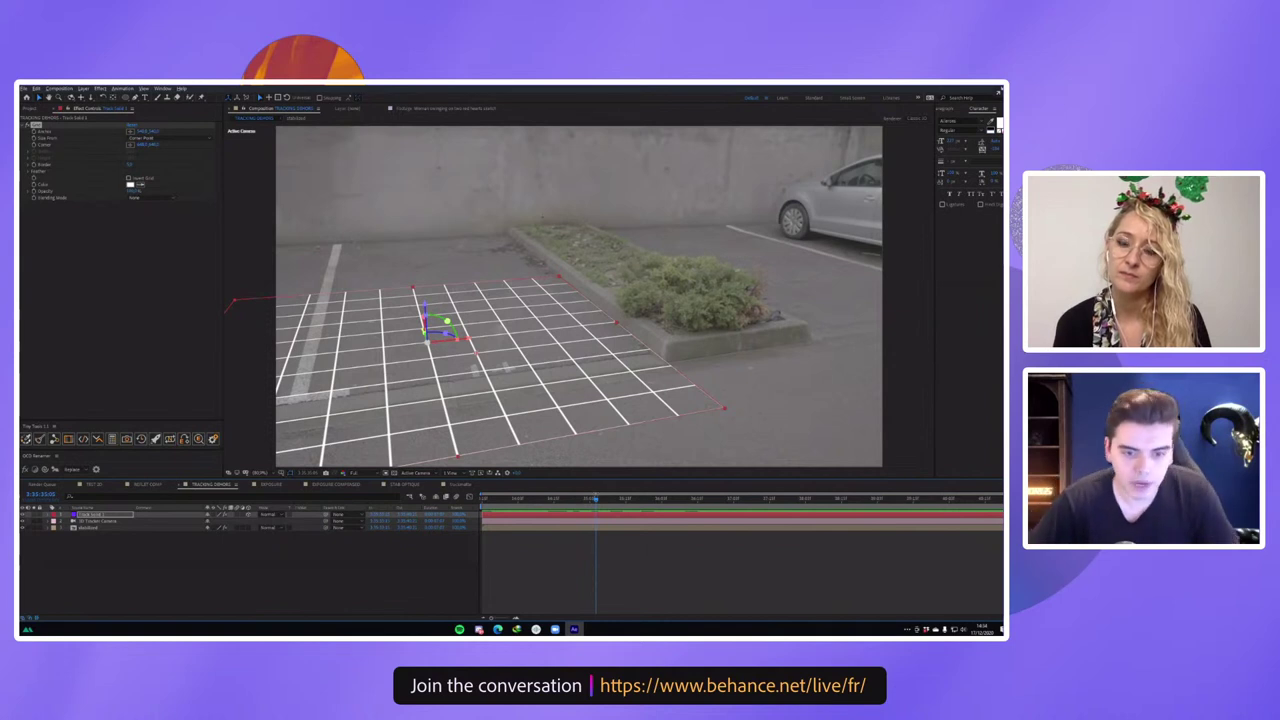
# Open the STAB OPTIQUE composition and display the footage layer's 3D Camera Tracker points on a mid-clip frame.
pyautogui.click(403, 485)
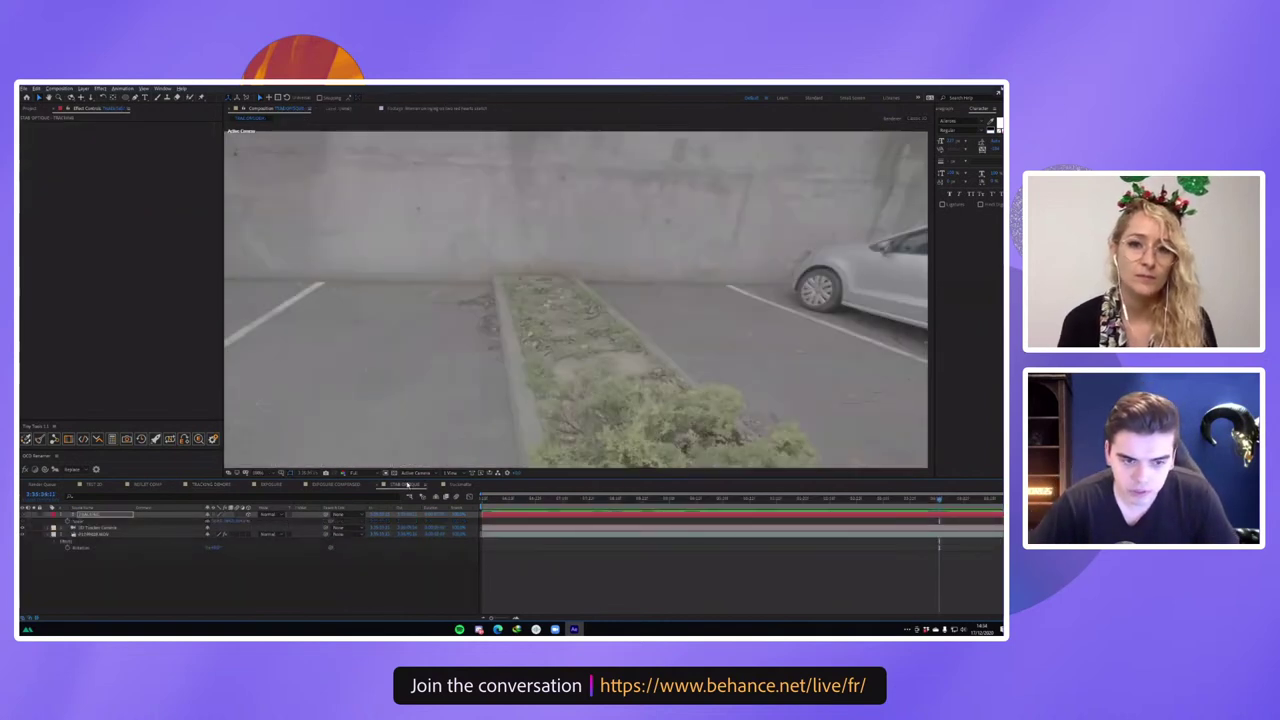
pyautogui.click(108, 535)
pyautogui.scroll(-1, 449, 329)
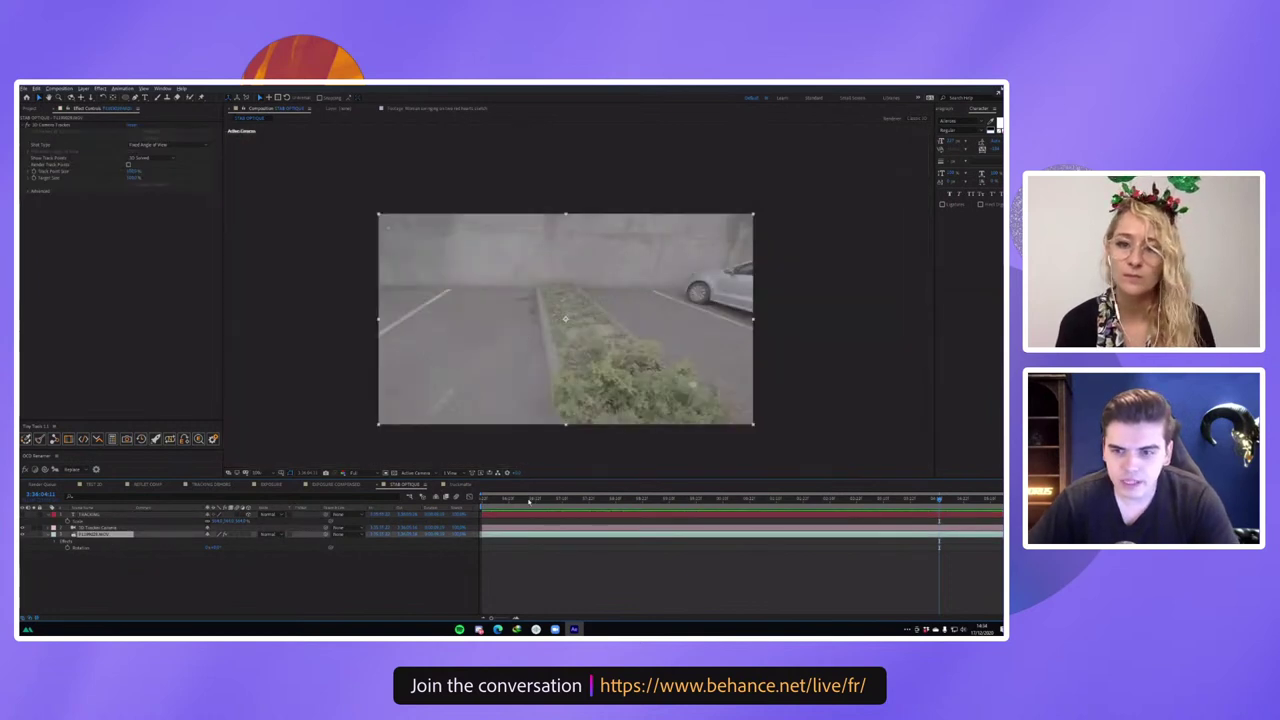
pyautogui.moveTo(529, 499); pyautogui.dragTo(669, 499)
pyautogui.click(64, 126)
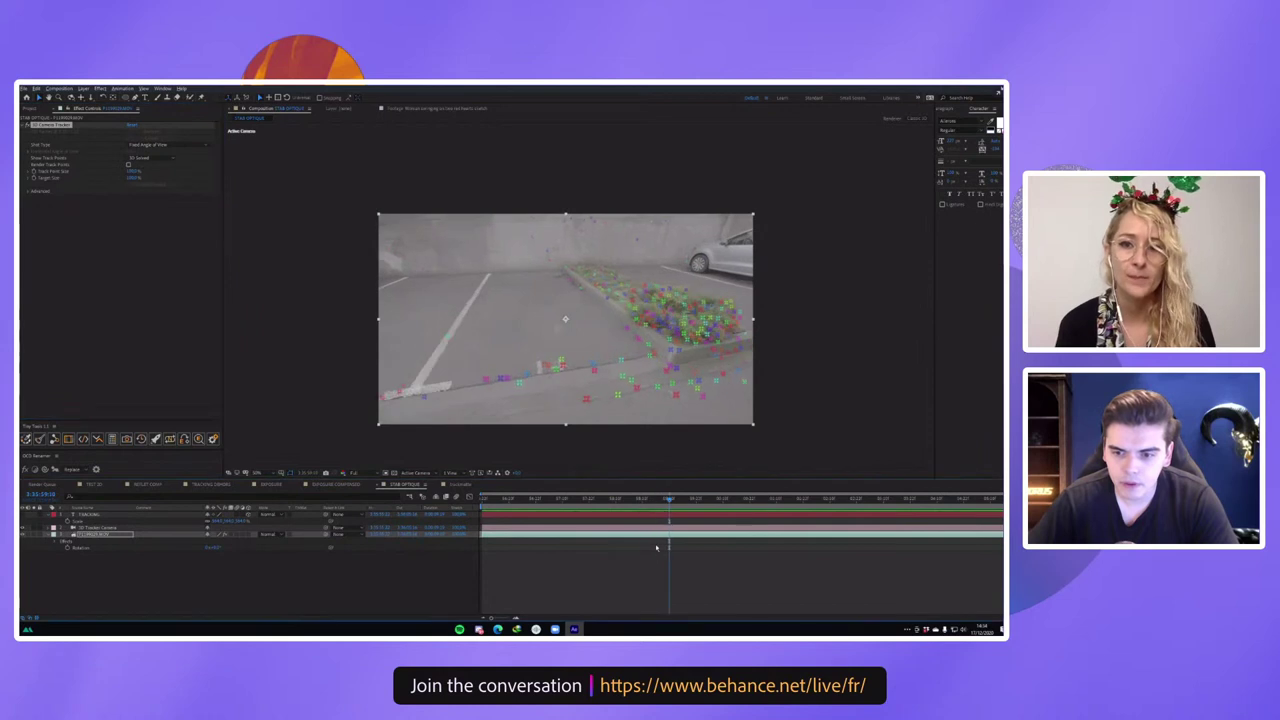
# Play and scrub through the optically stabilized footage, examining the image edges around the car and staircase for lens distortion.
pyautogui.click(657, 547)
pyautogui.press('space')
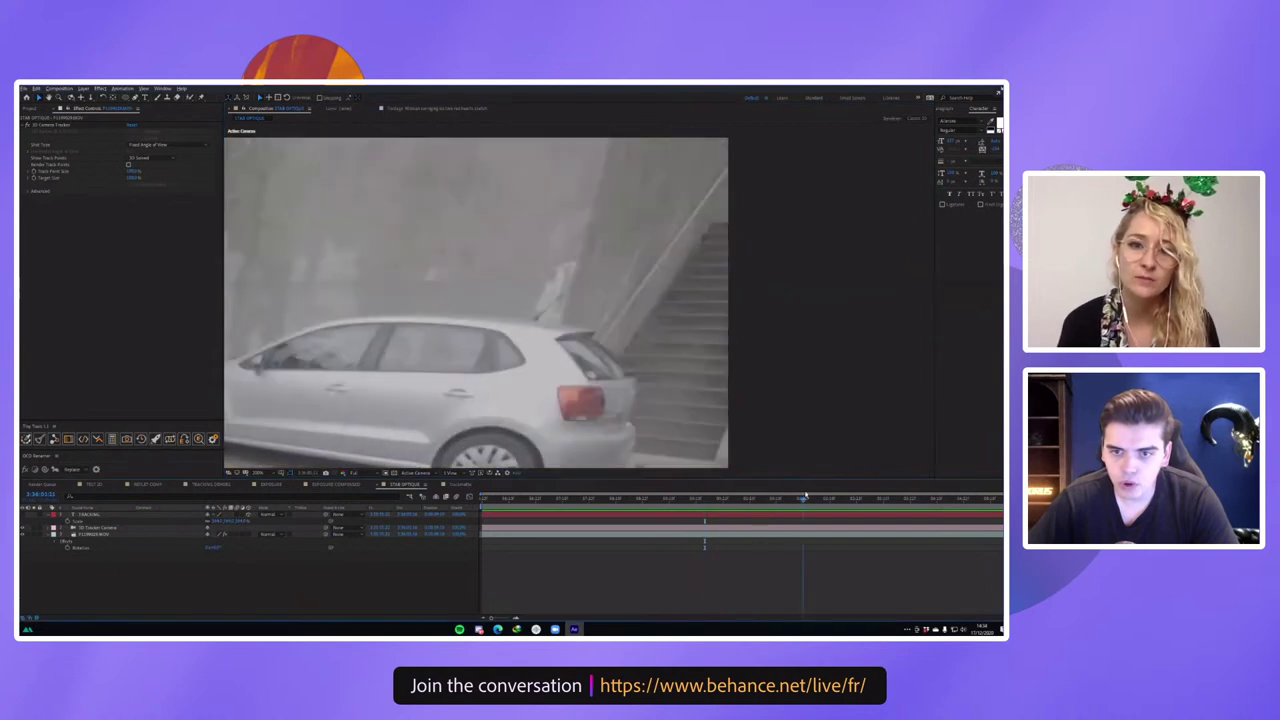
pyautogui.moveTo(785, 495)
pyautogui.mouseDown()
pyautogui.moveTo(799, 495)
pyautogui.moveTo(769, 493)
pyautogui.moveTo(781, 491)
pyautogui.mouseUp()
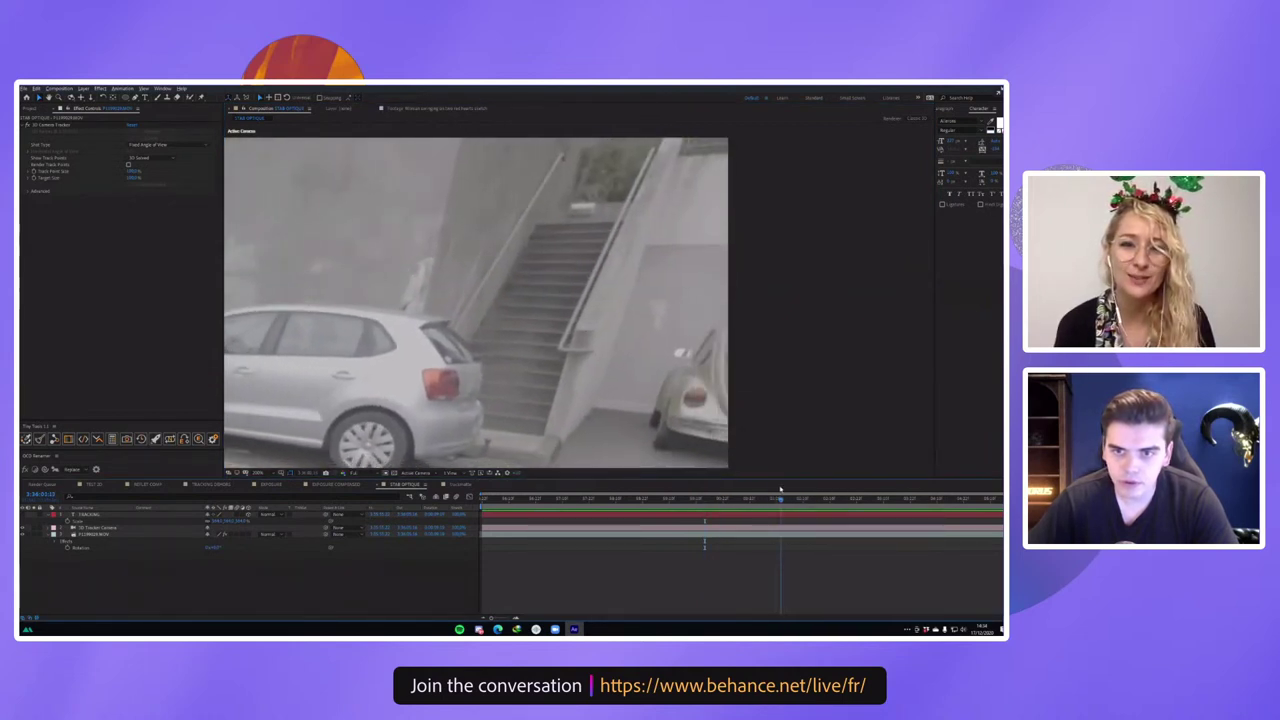
pyautogui.moveTo(659, 246); pyautogui.dragTo(646, 253)
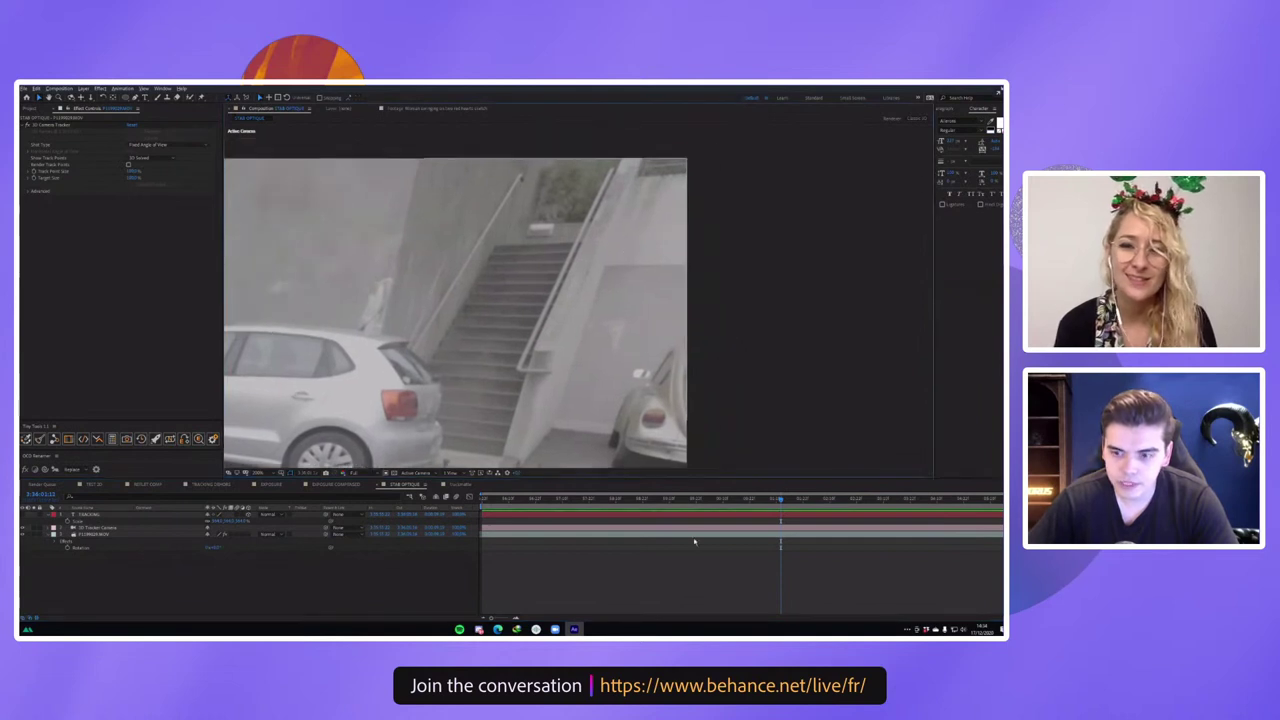
pyautogui.moveTo(764, 500); pyautogui.dragTo(731, 502)
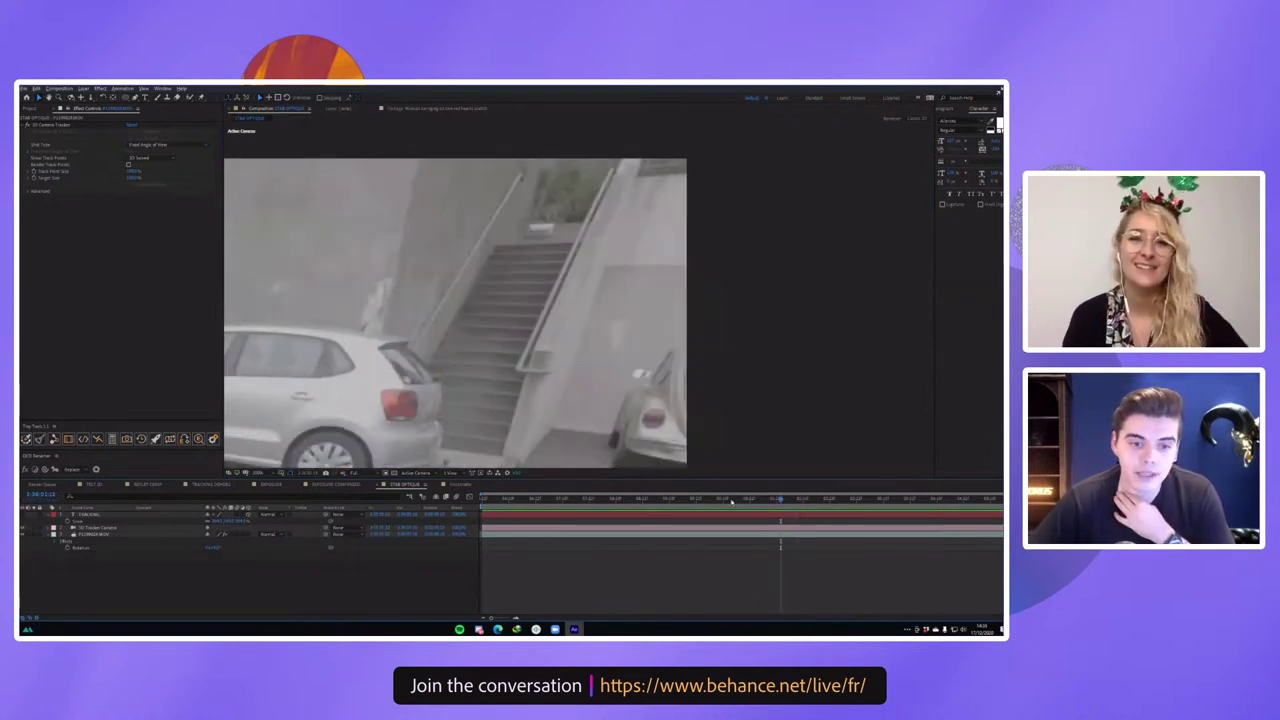
pyautogui.click(734, 499)
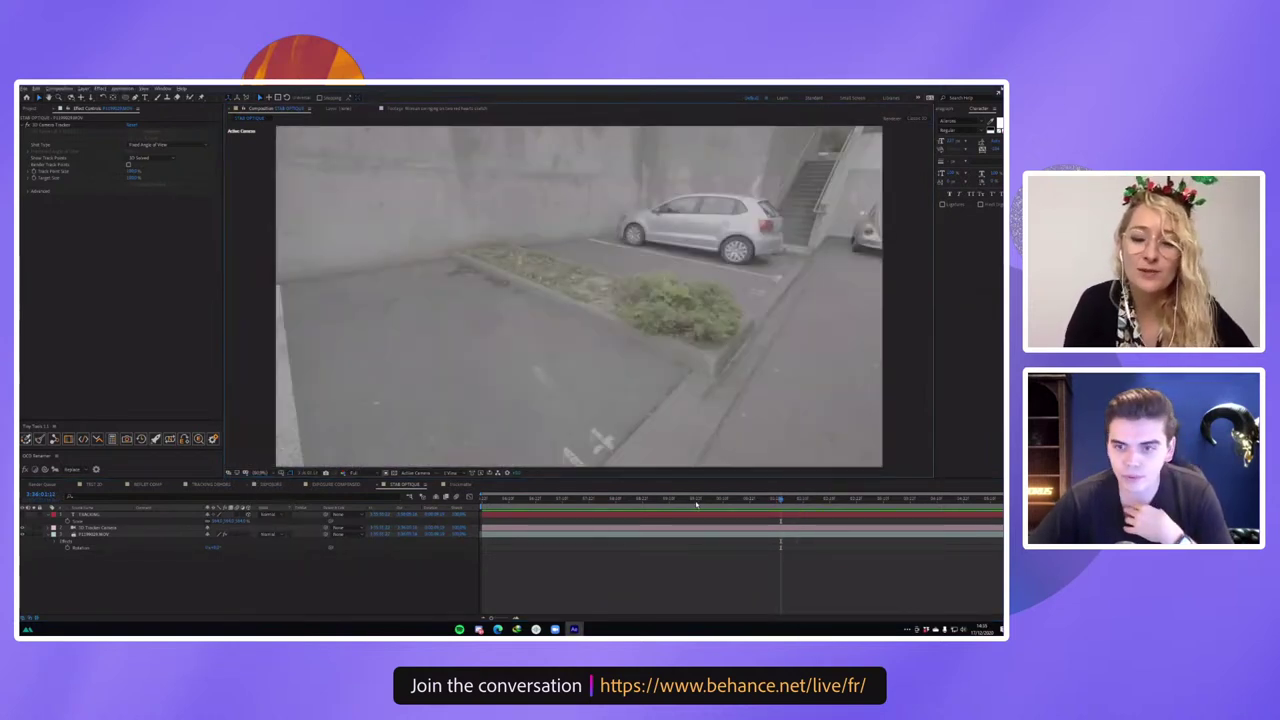
pyautogui.press('space')
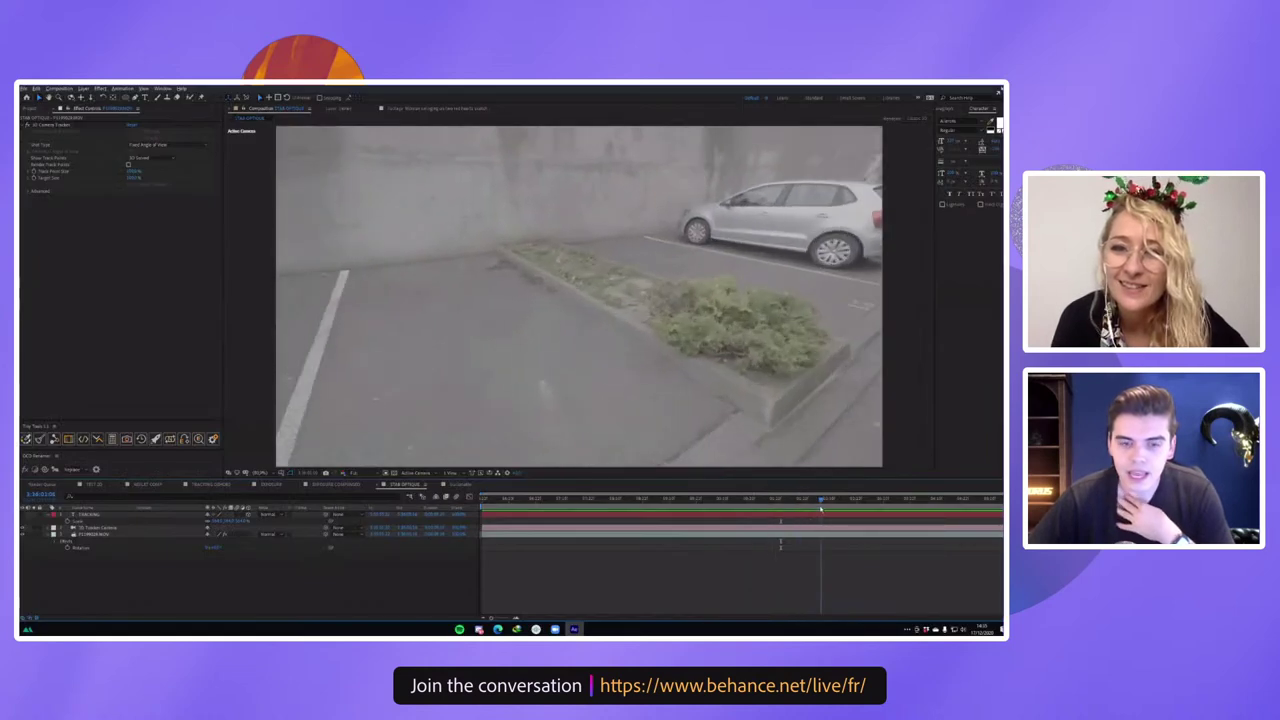
# Apply the Optics Compensation effect to the footage layer.
pyautogui.click(563, 244)
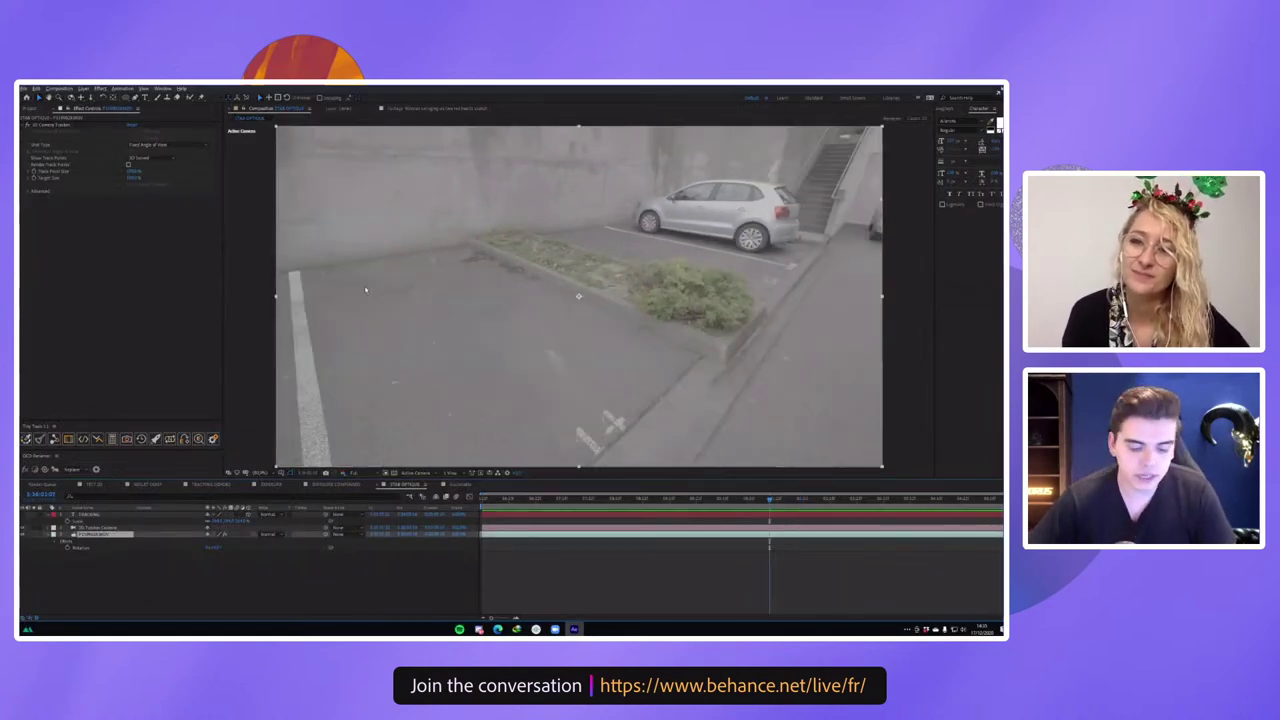
pyautogui.hotkey('ctrl', 'space')
pyautogui.write('opti')
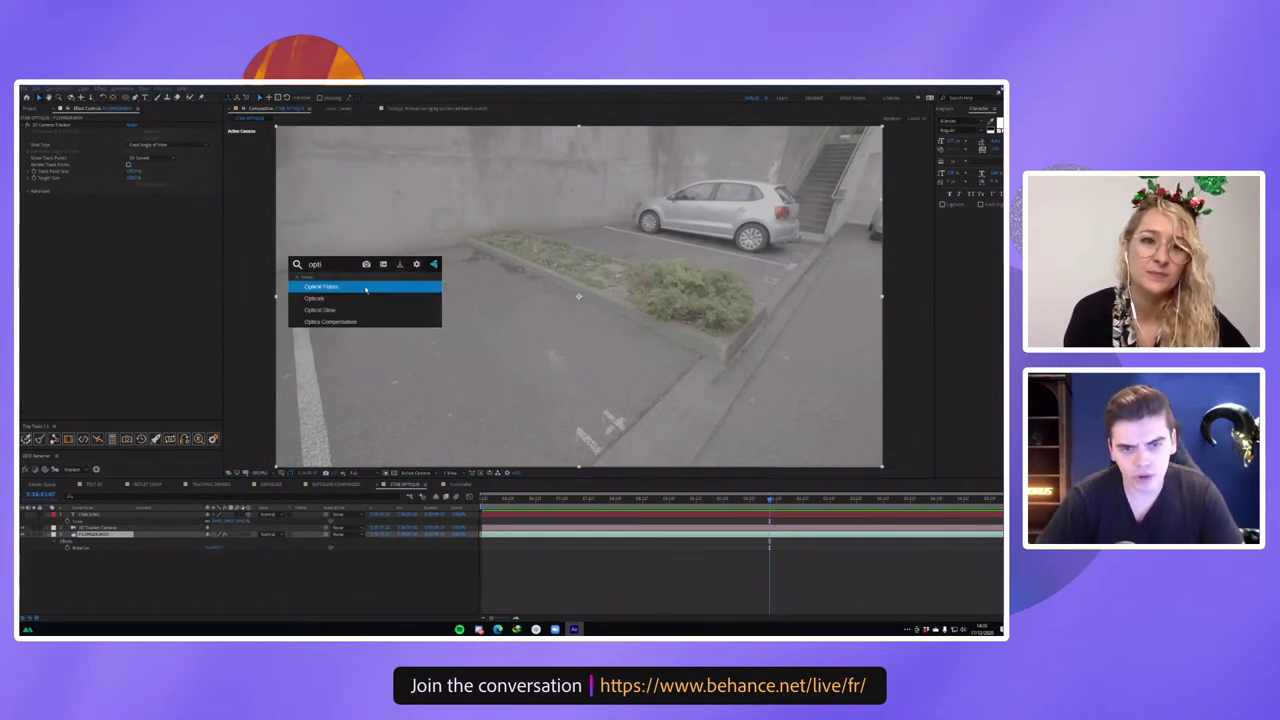
pyautogui.press('Down')
pyautogui.press('Down')
pyautogui.press('Down')
pyautogui.press('Return')
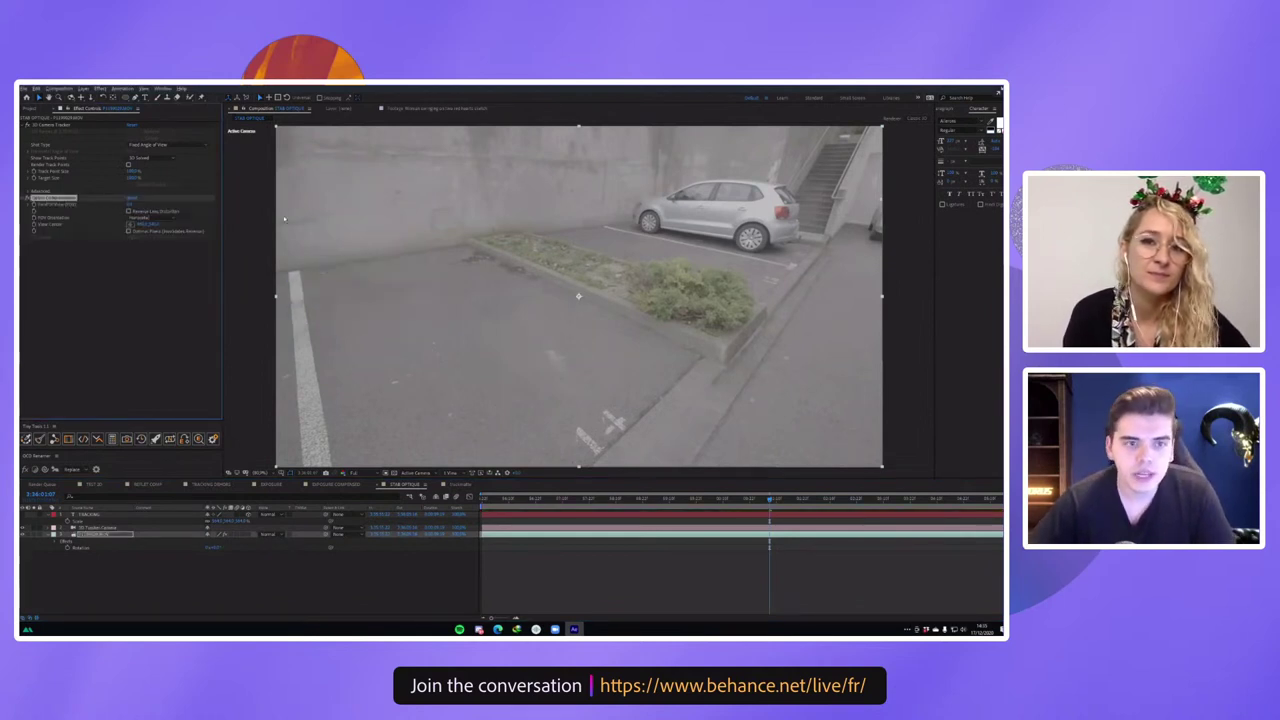
# Try out different field of view amounts in Optics Compensation on the footage and remove the effect.
pyautogui.click(128, 211)
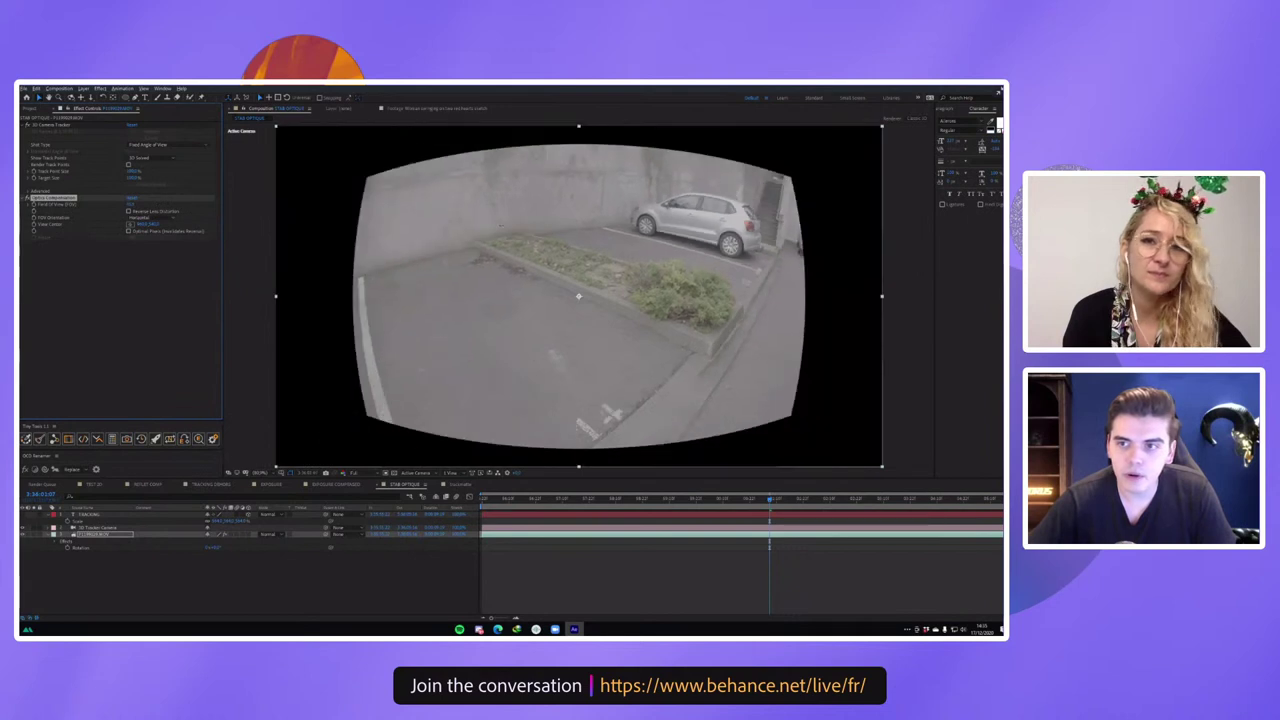
pyautogui.moveTo(334, 211); pyautogui.dragTo(291, 211)
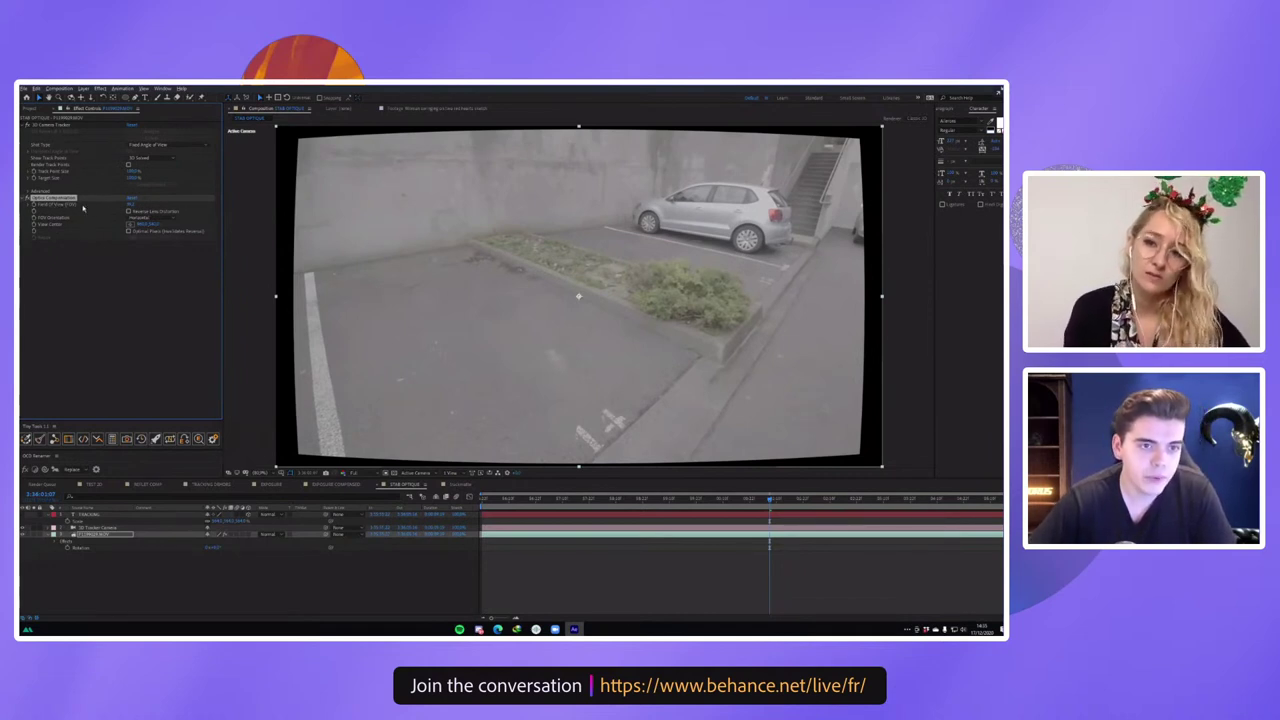
pyautogui.moveTo(130, 204); pyautogui.dragTo(119, 204)
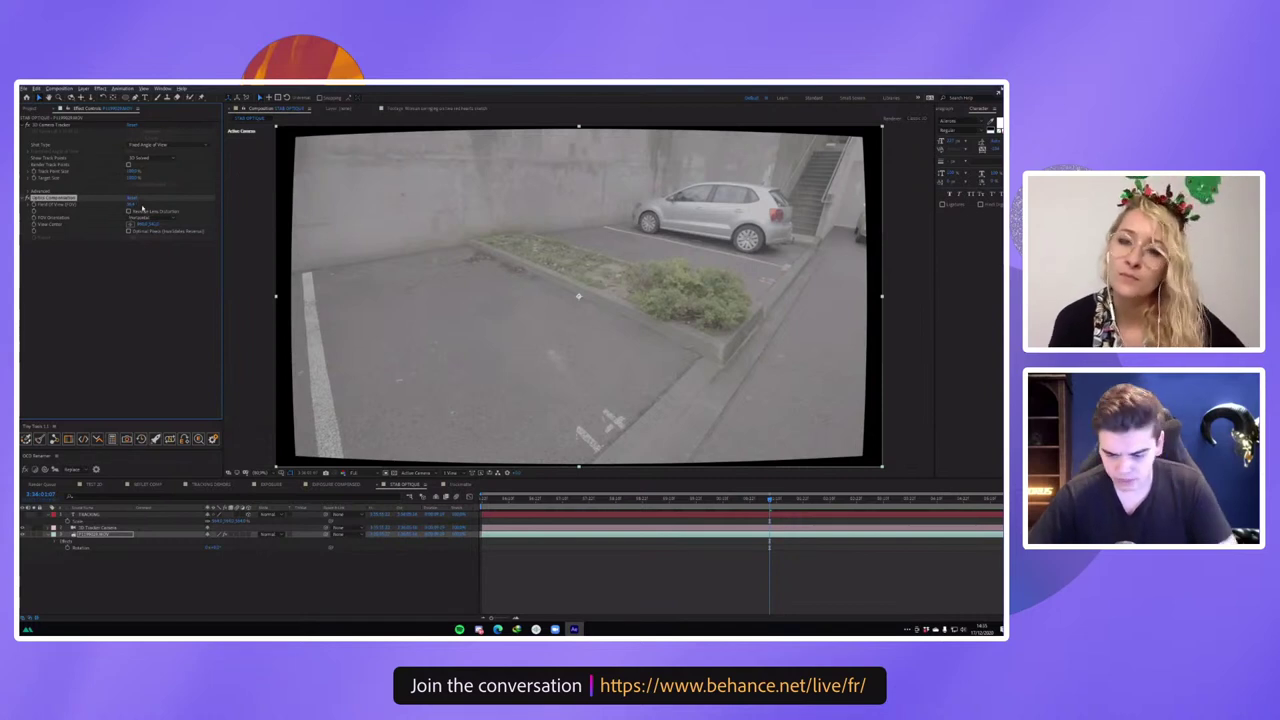
pyautogui.click(136, 211)
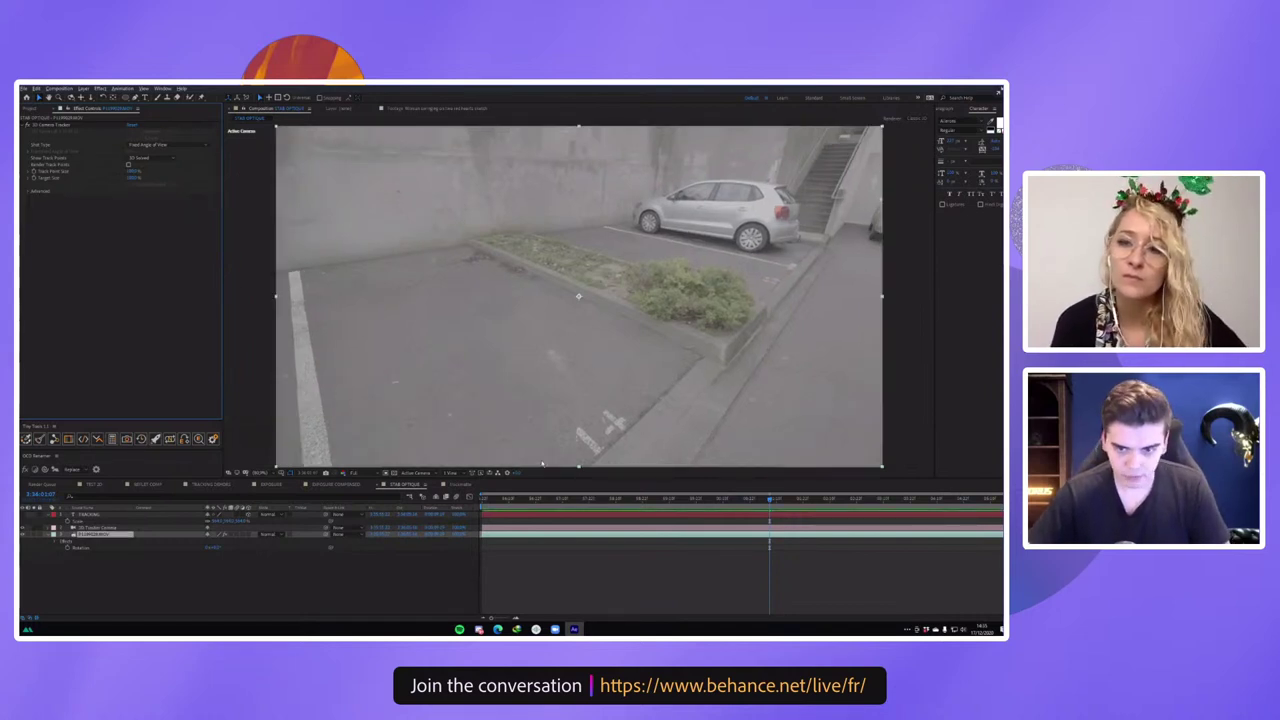
# Apply the Lens Distortion Matcher effect to the footage layer on a frame showing the full parking line.
pyautogui.moveTo(579, 498); pyautogui.dragTo(620, 499)
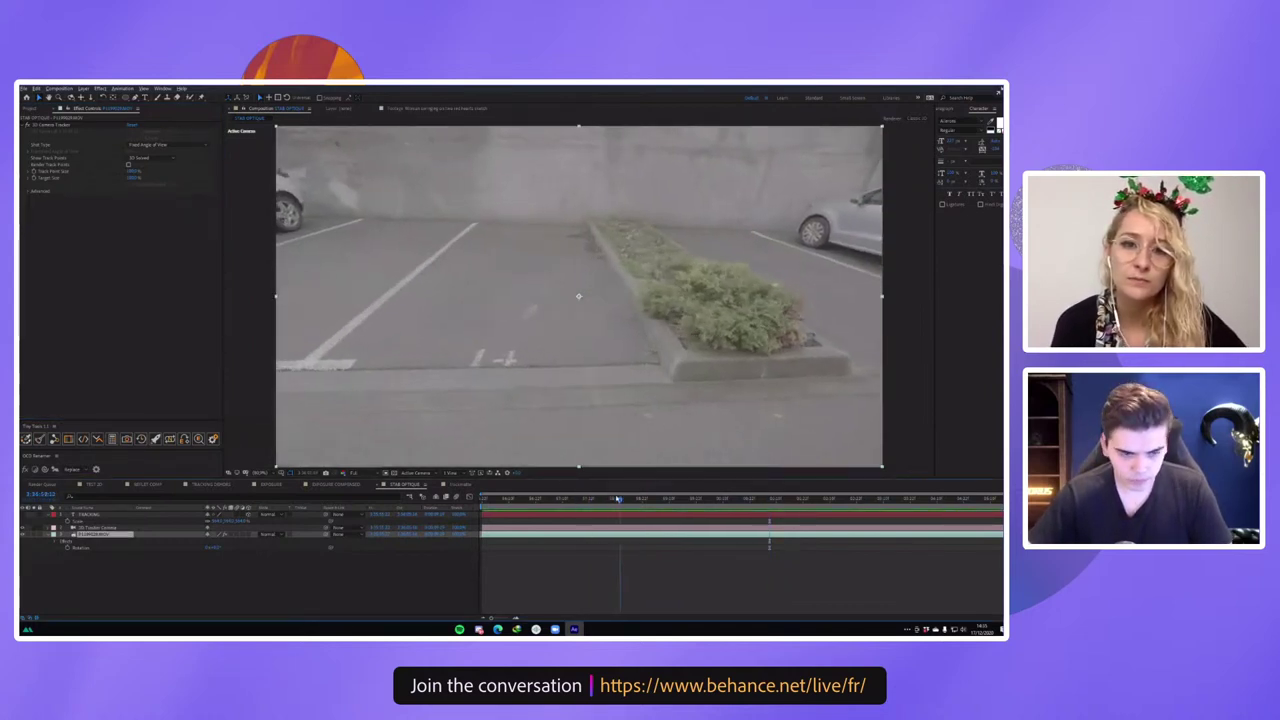
pyautogui.hotkey('ctrl', 'space')
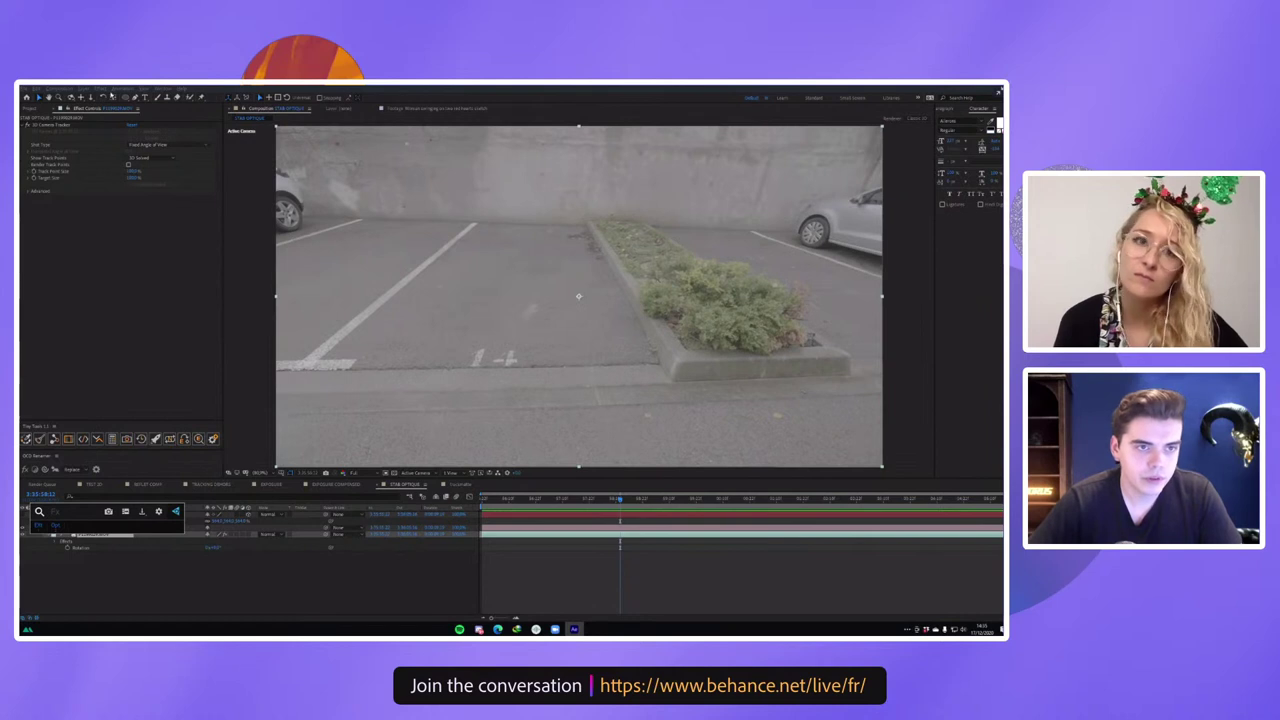
pyautogui.click(100, 88)
pyautogui.moveTo(200, 443)
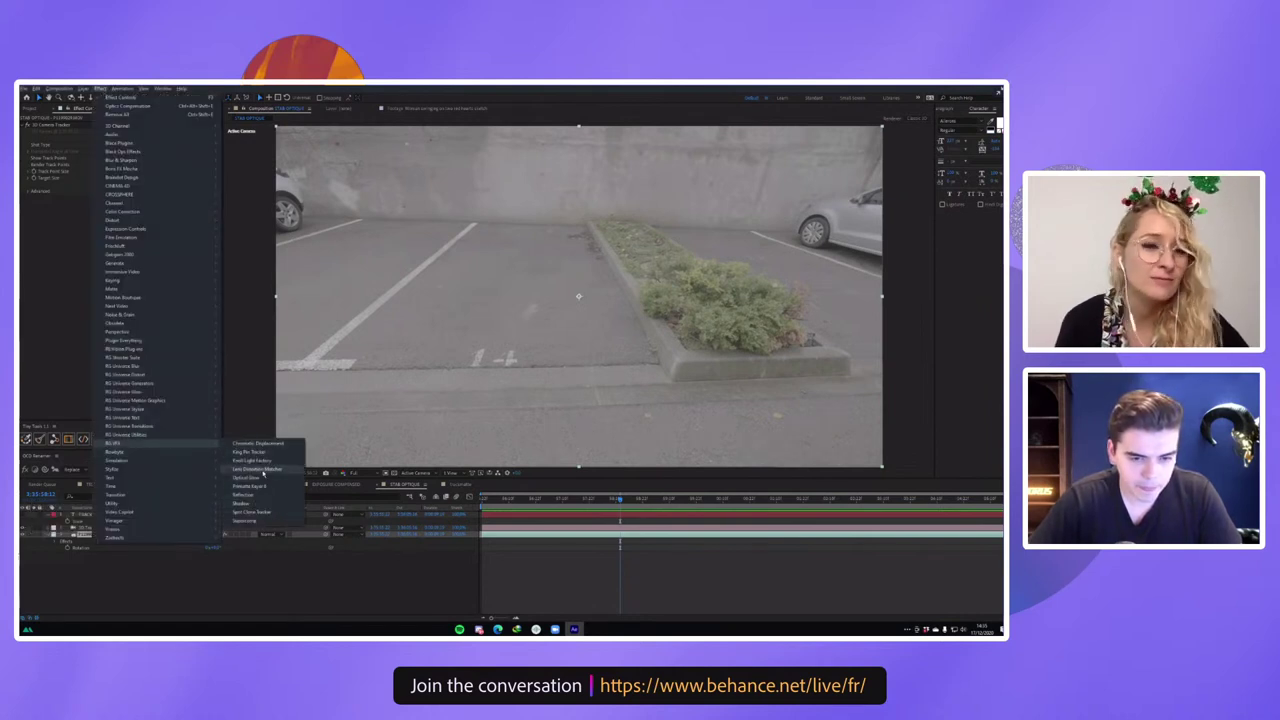
pyautogui.click(267, 470)
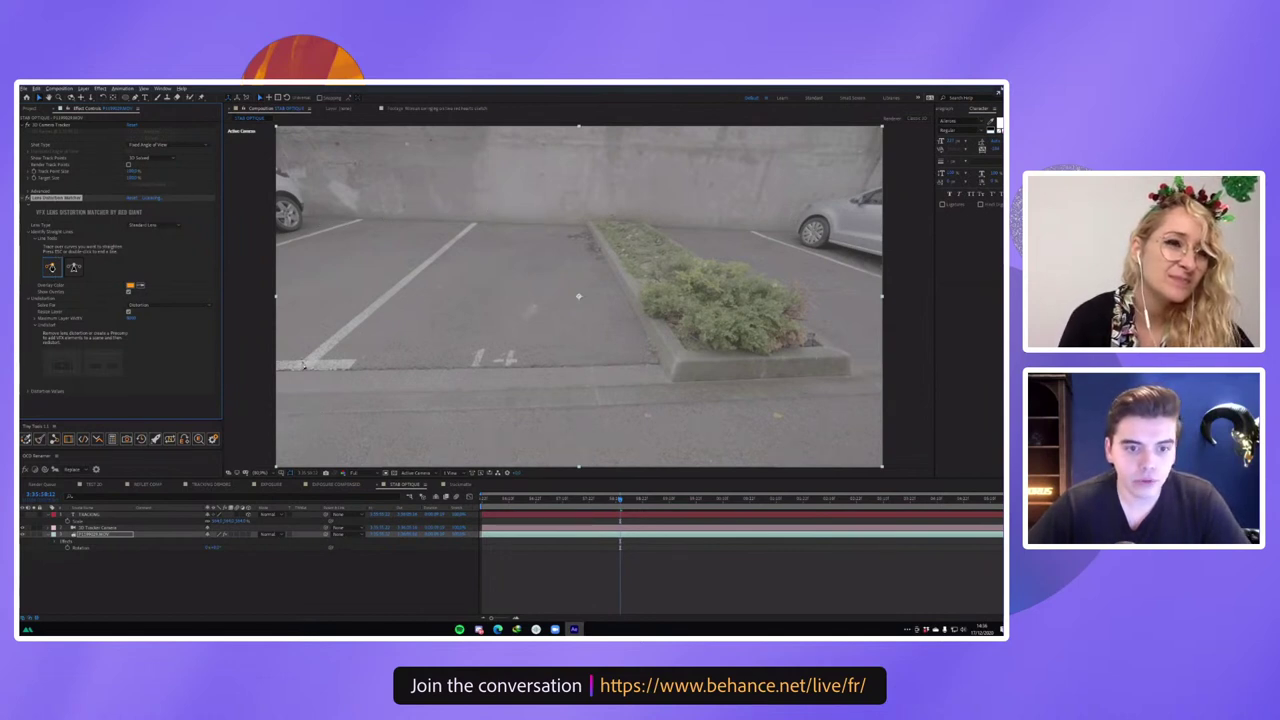
# Trace the white parking line from its lower end to the wall as a straight line and remove the lens distortion.
pyautogui.click(304, 361)
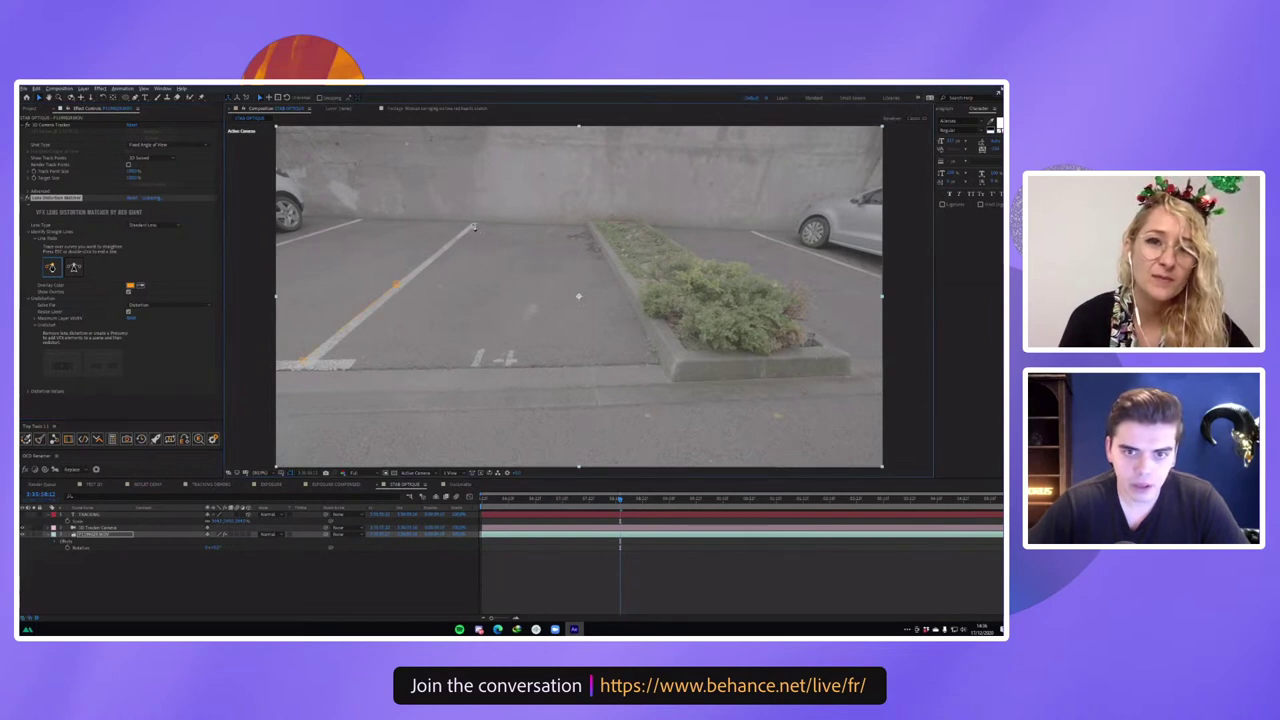
pyautogui.doubleClick(474, 229)
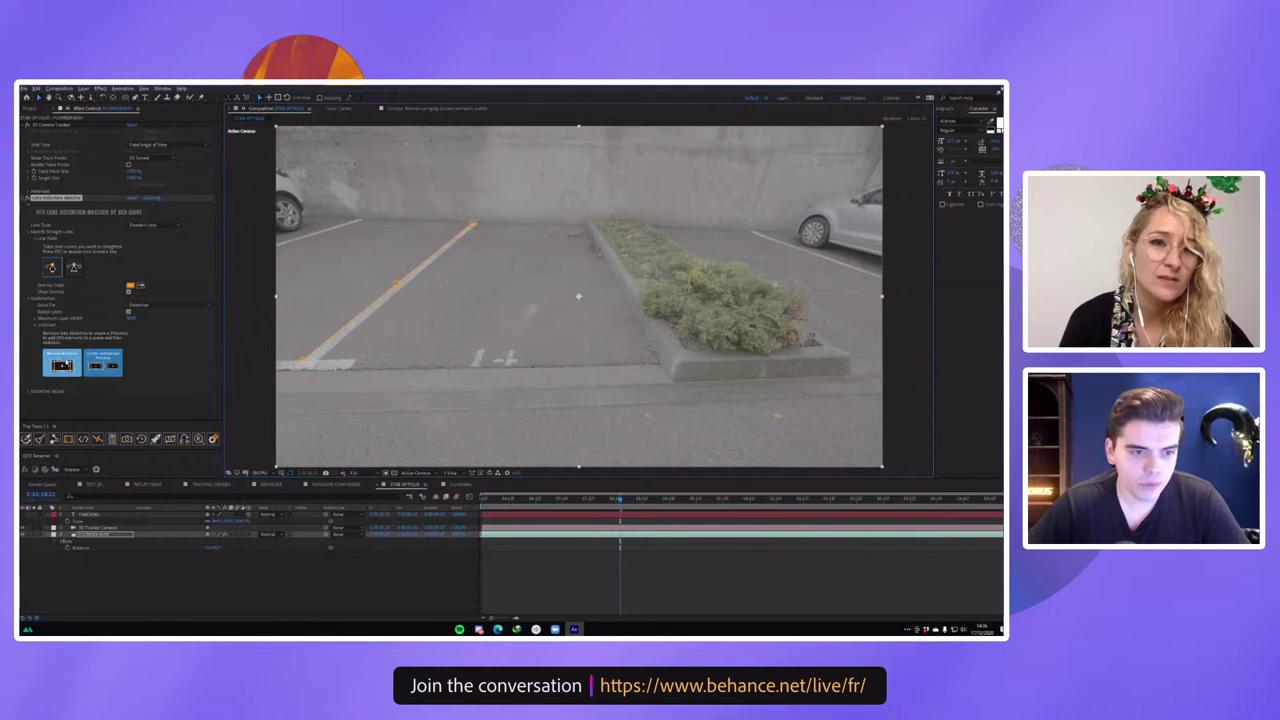
pyautogui.click(62, 364)
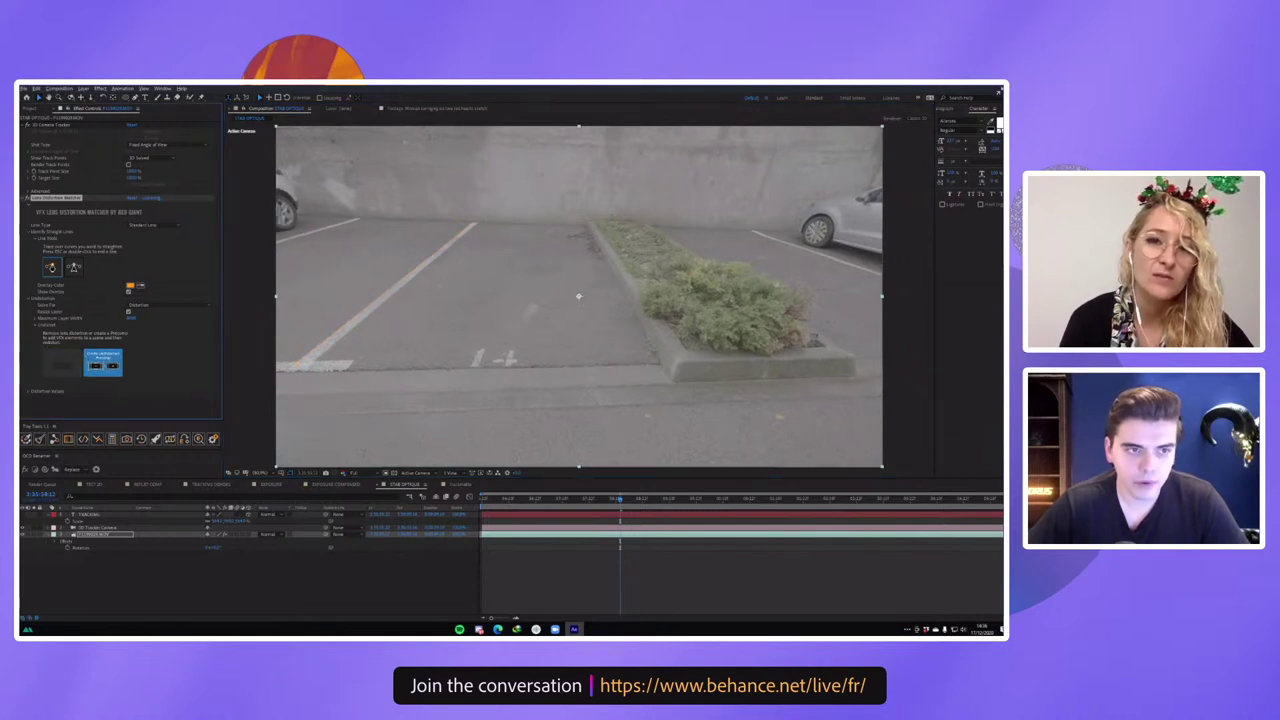
# Compare the footage with and without Lens Distortion Matcher and scrub through the clip to examine the correction.
pyautogui.click(28, 199)
pyautogui.click(28, 199)
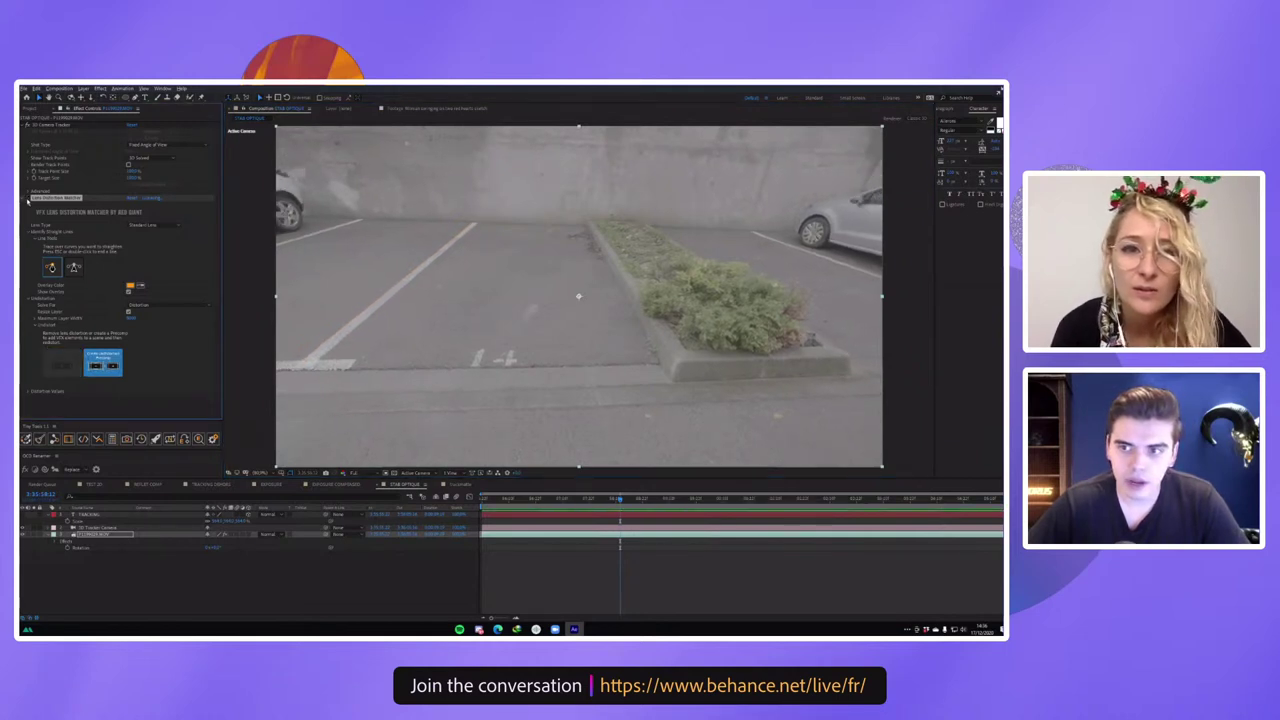
pyautogui.click(28, 199)
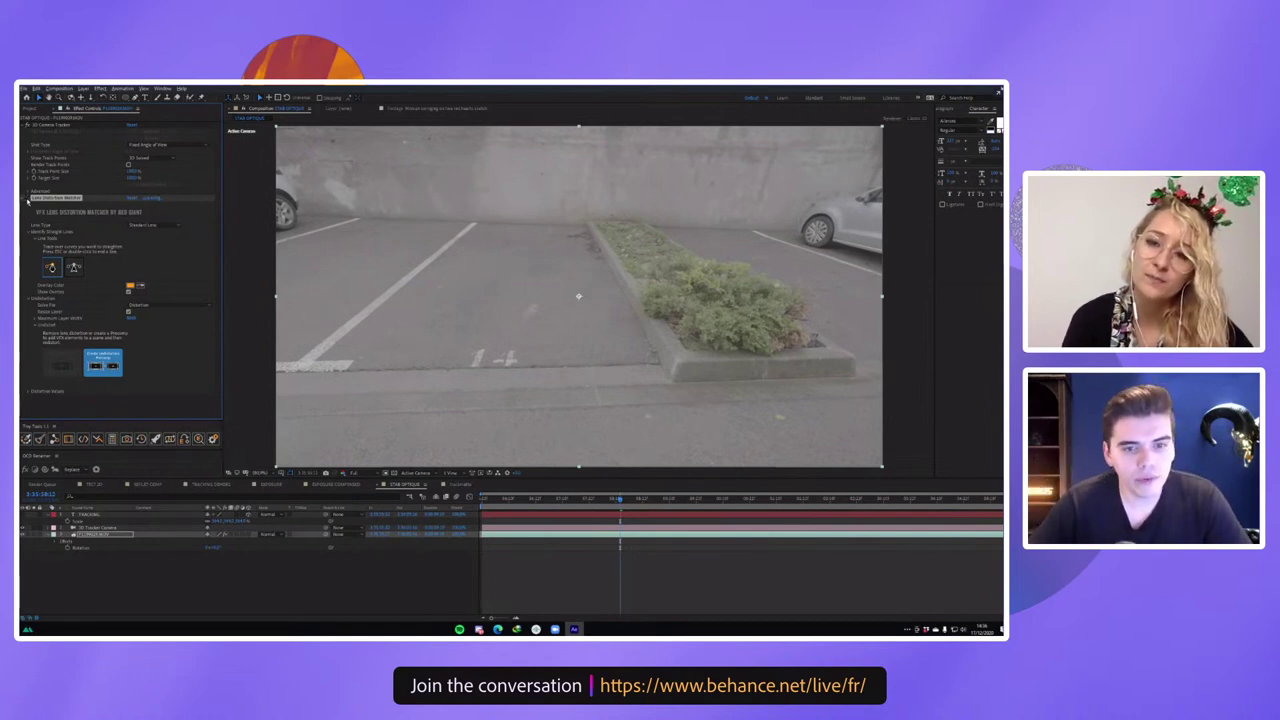
pyautogui.moveTo(621, 500); pyautogui.dragTo(523, 504)
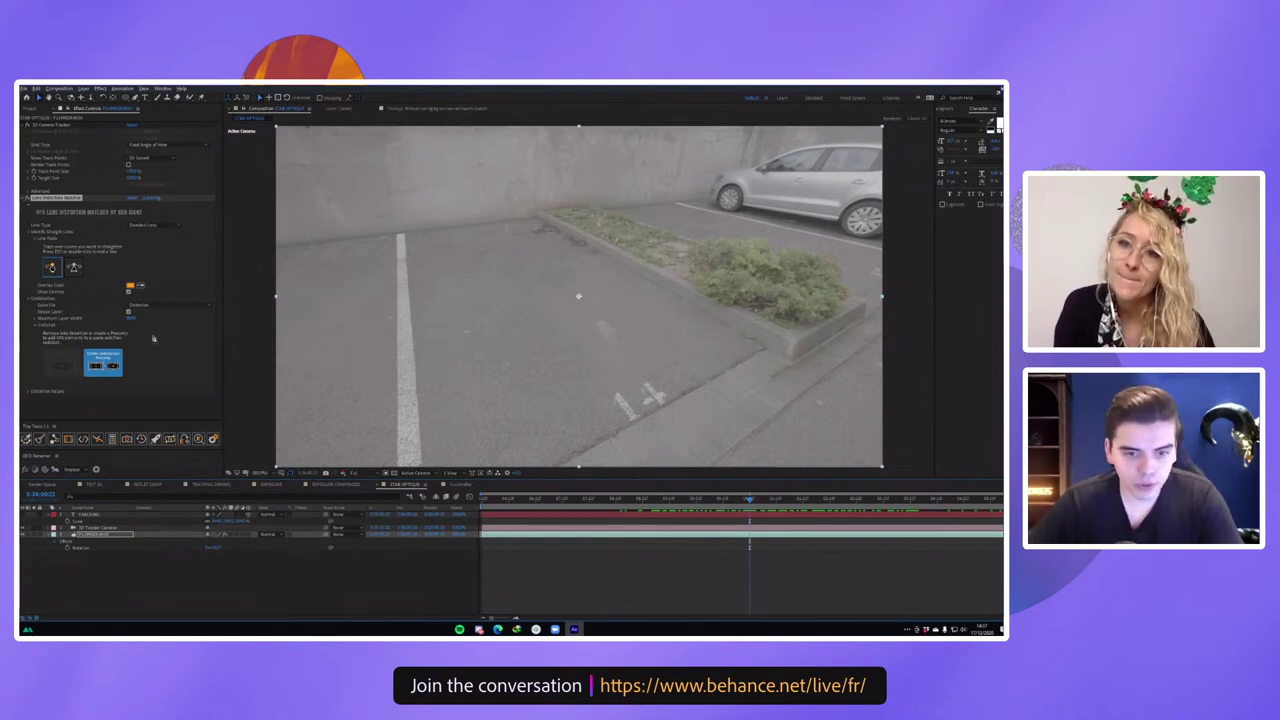
# Open the nested stabilized composition inside the tracking composition and delete Warp Stabilizer from its footage layer.
pyautogui.click(207, 484)
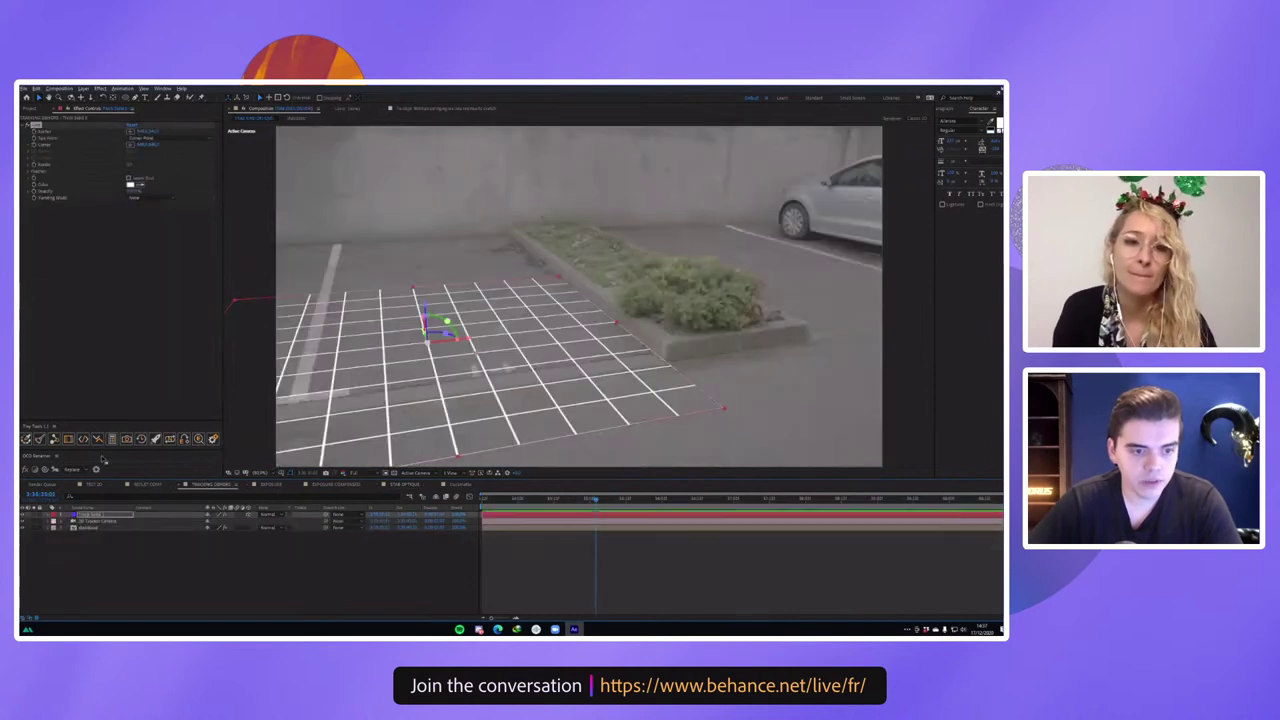
pyautogui.doubleClick(104, 526)
pyautogui.click(104, 515)
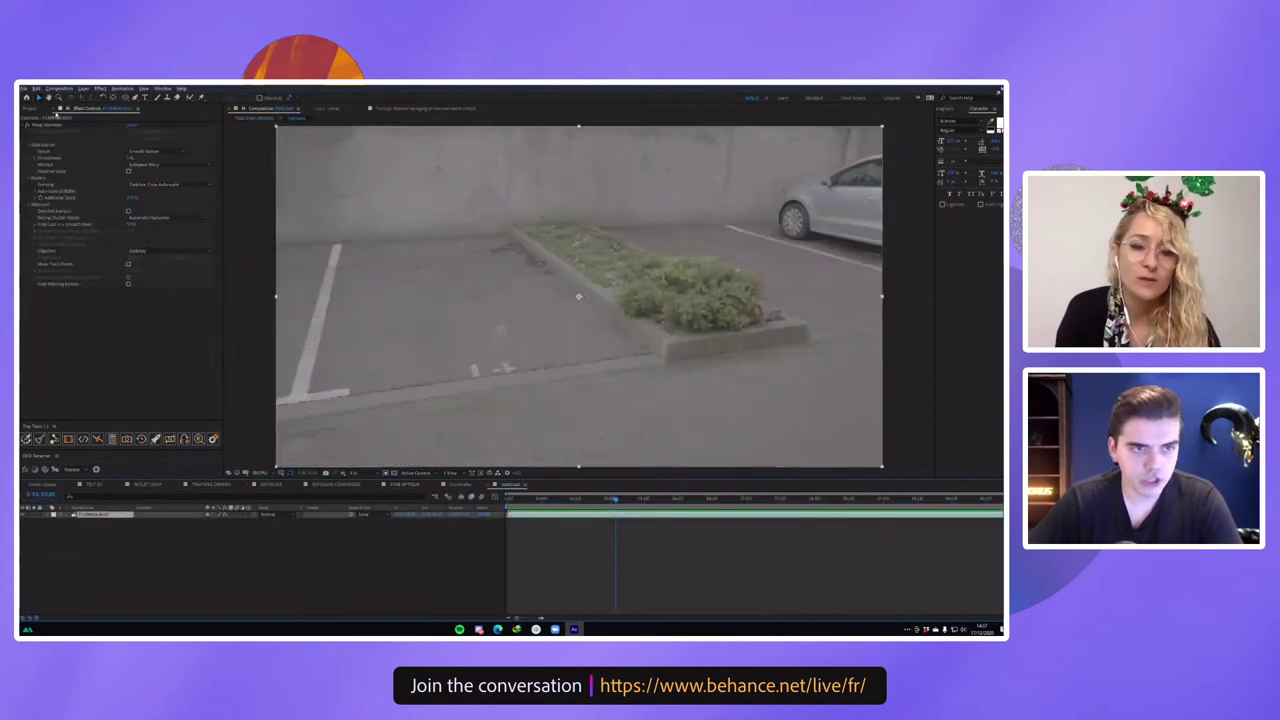
pyautogui.click(47, 125)
pyautogui.press('Delete')
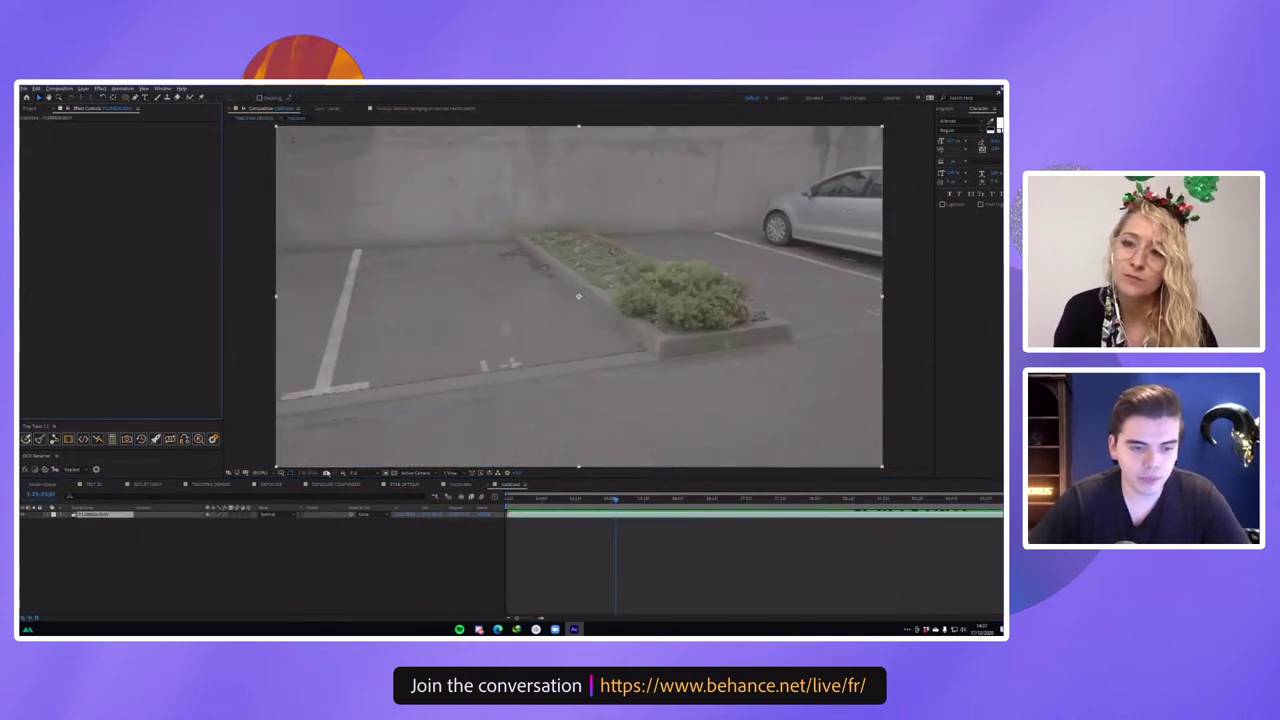
# Delete the 3D Camera Tracker effect from the nested layer in the tracking composition and go to the clip's start.
pyautogui.click(210, 484)
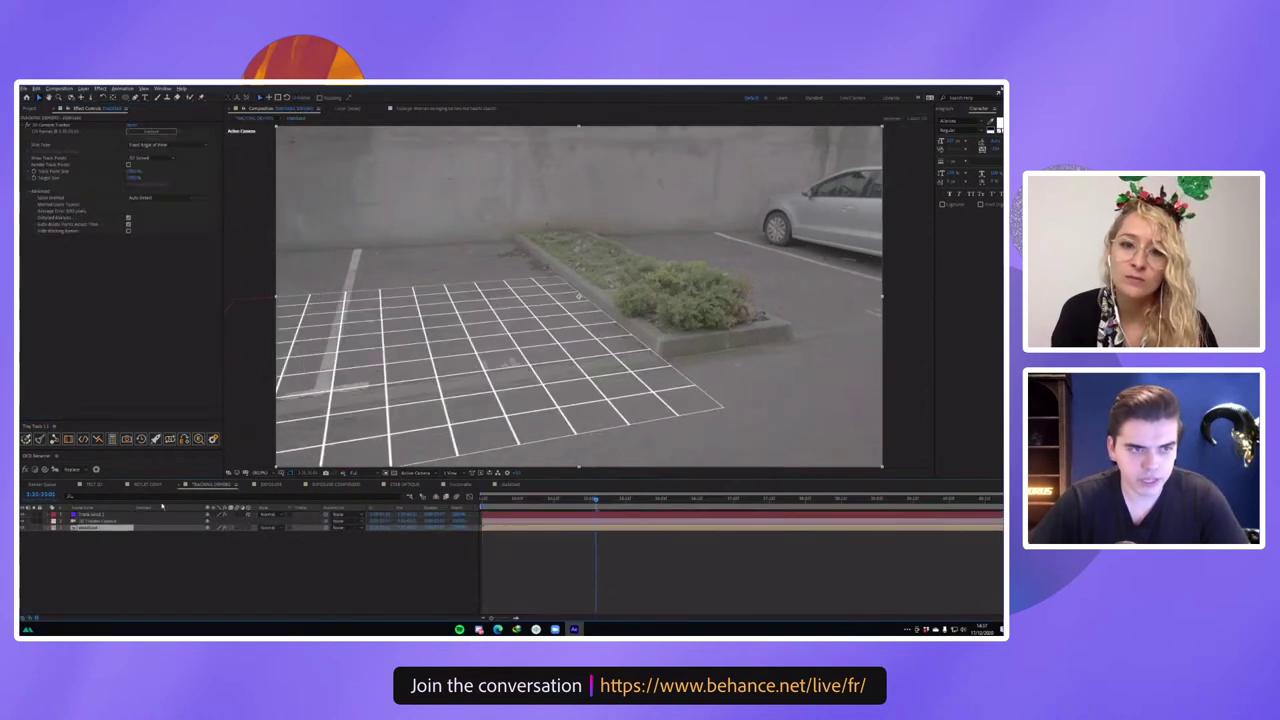
pyautogui.click(68, 124)
pyautogui.press('Delete')
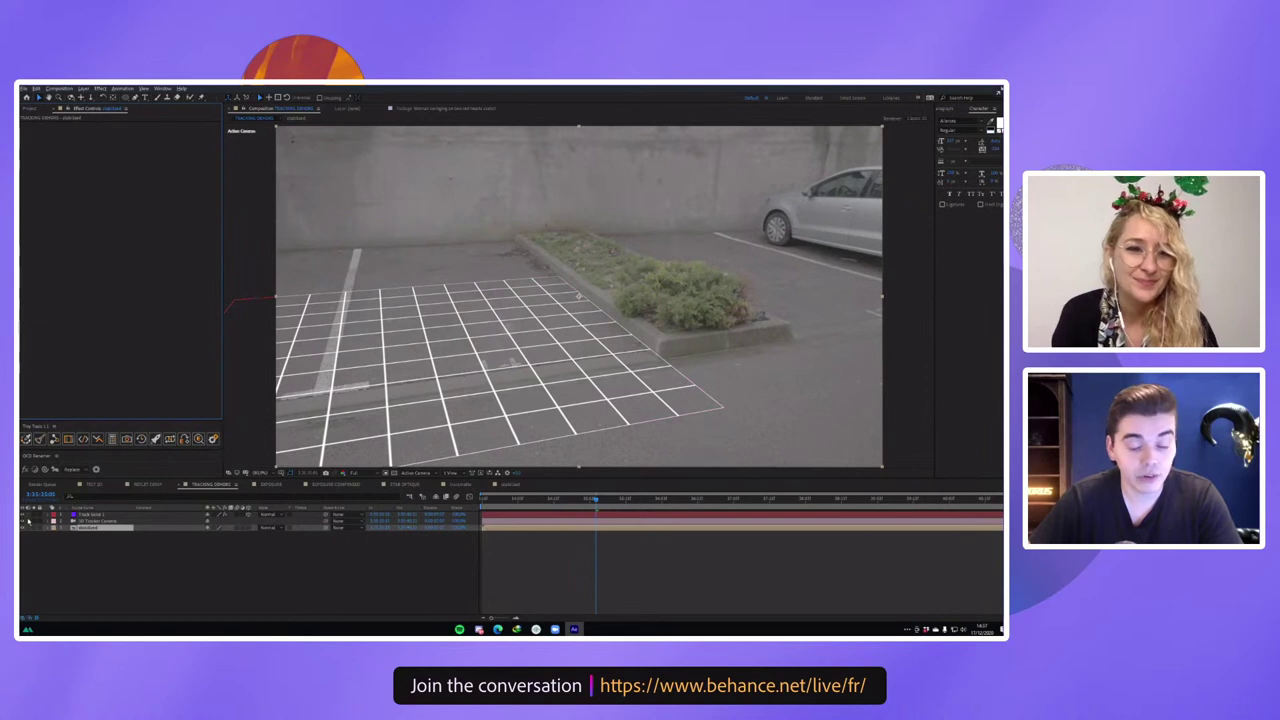
pyautogui.click(582, 499)
pyautogui.moveTo(561, 505); pyautogui.dragTo(474, 492)
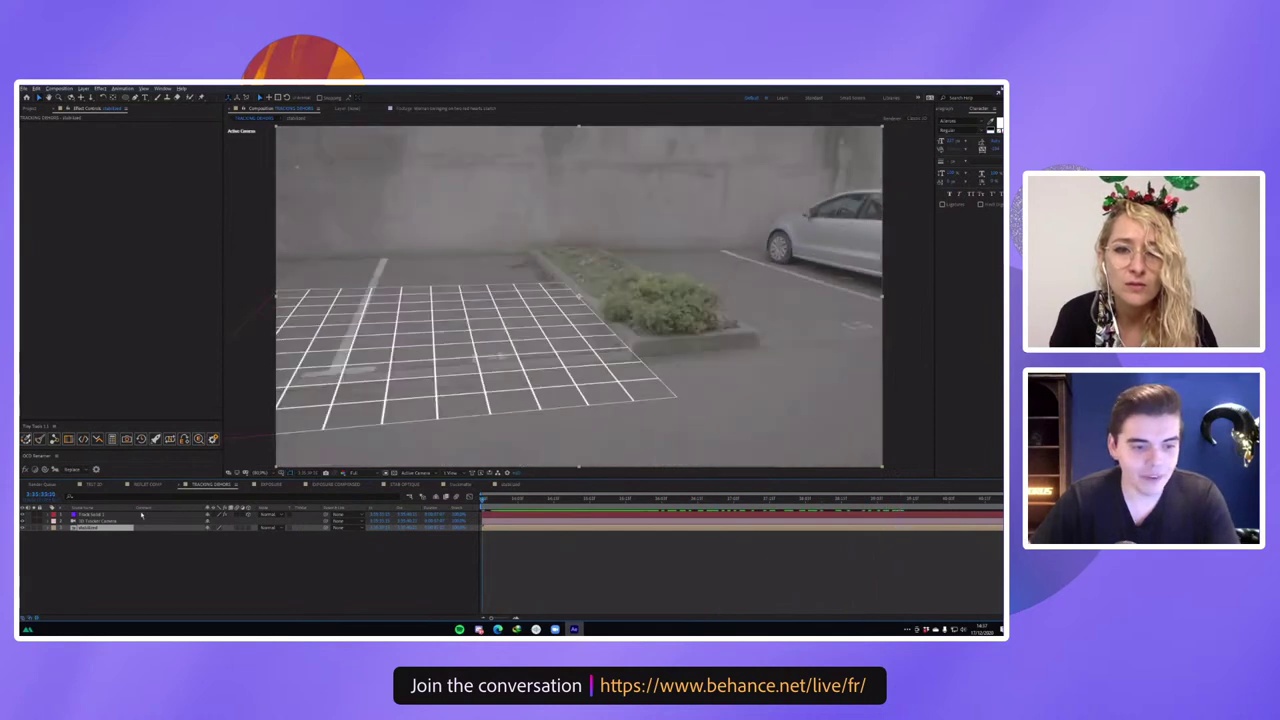
# Delete the 3D tracker camera and the grid track solid from the tracking composition.
pyautogui.click(98, 521)
pyautogui.press('Delete')
pyautogui.click(91, 514)
pyautogui.press('Delete')
# Apply the 3D Camera Tracker to the nested footage layer and expand its advanced options.
pyautogui.click(90, 514)
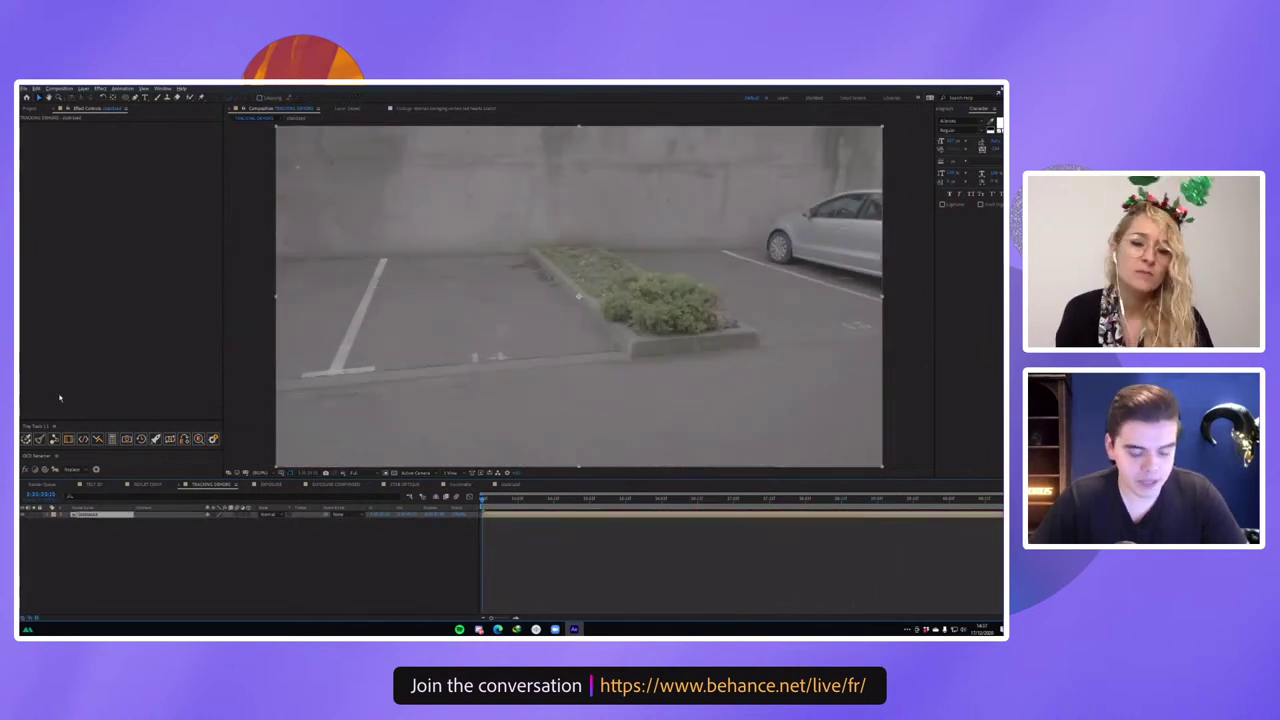
pyautogui.hotkey('ctrl', 'space')
pyautogui.write('camer')
pyautogui.click(48, 252)
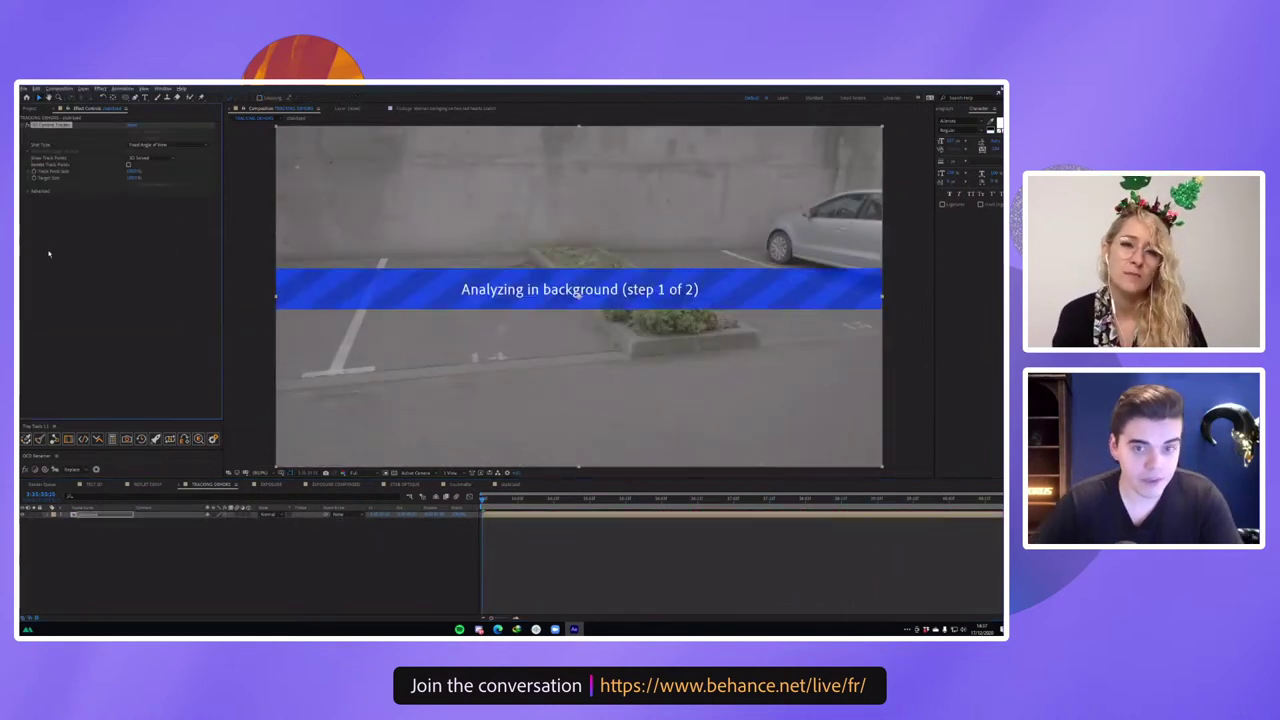
pyautogui.click(29, 191)
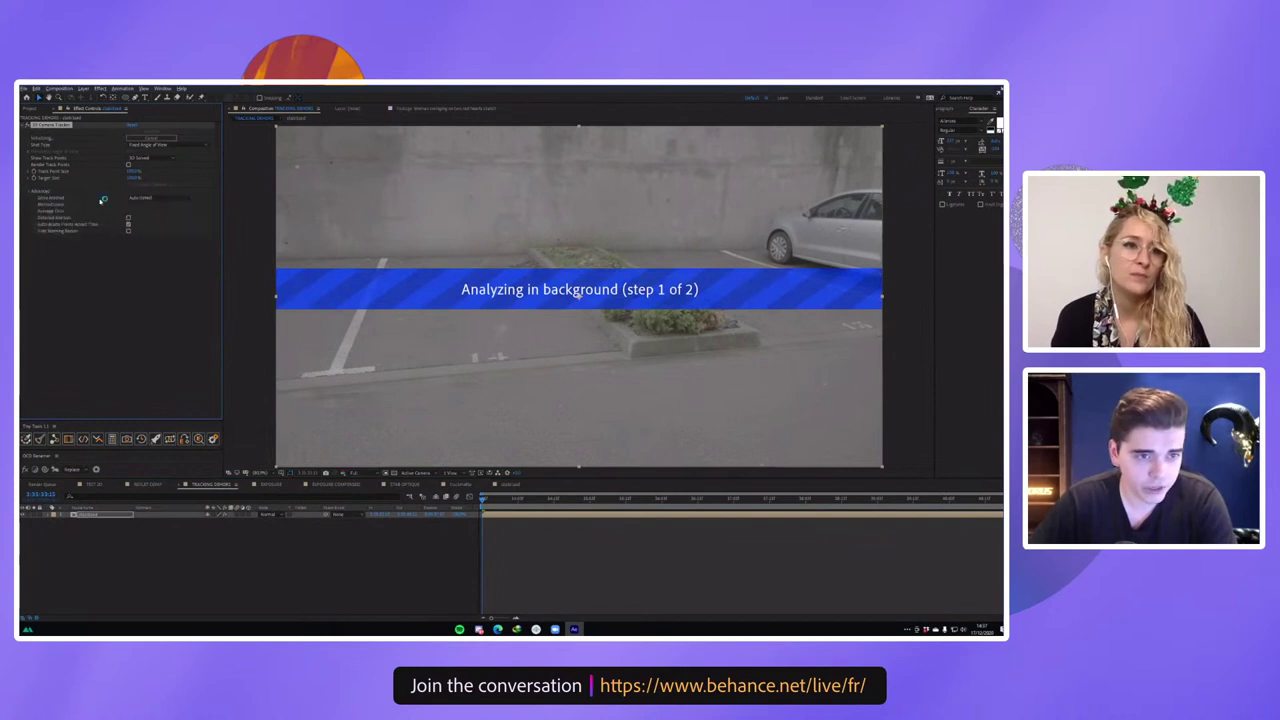
# Enable Detailed Analysis for the camera tracker and create a solid and camera from the ground track points by the parking markings.
pyautogui.click(128, 218)
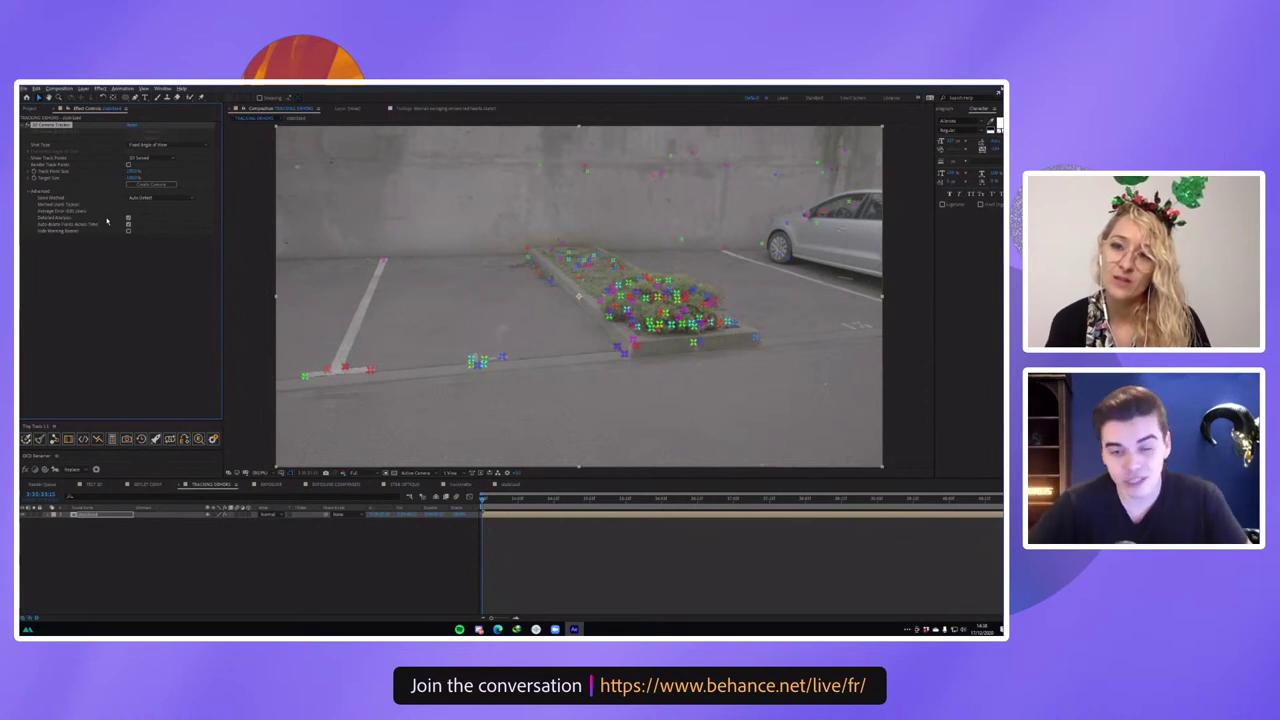
pyautogui.moveTo(507, 499); pyautogui.dragTo(581, 499)
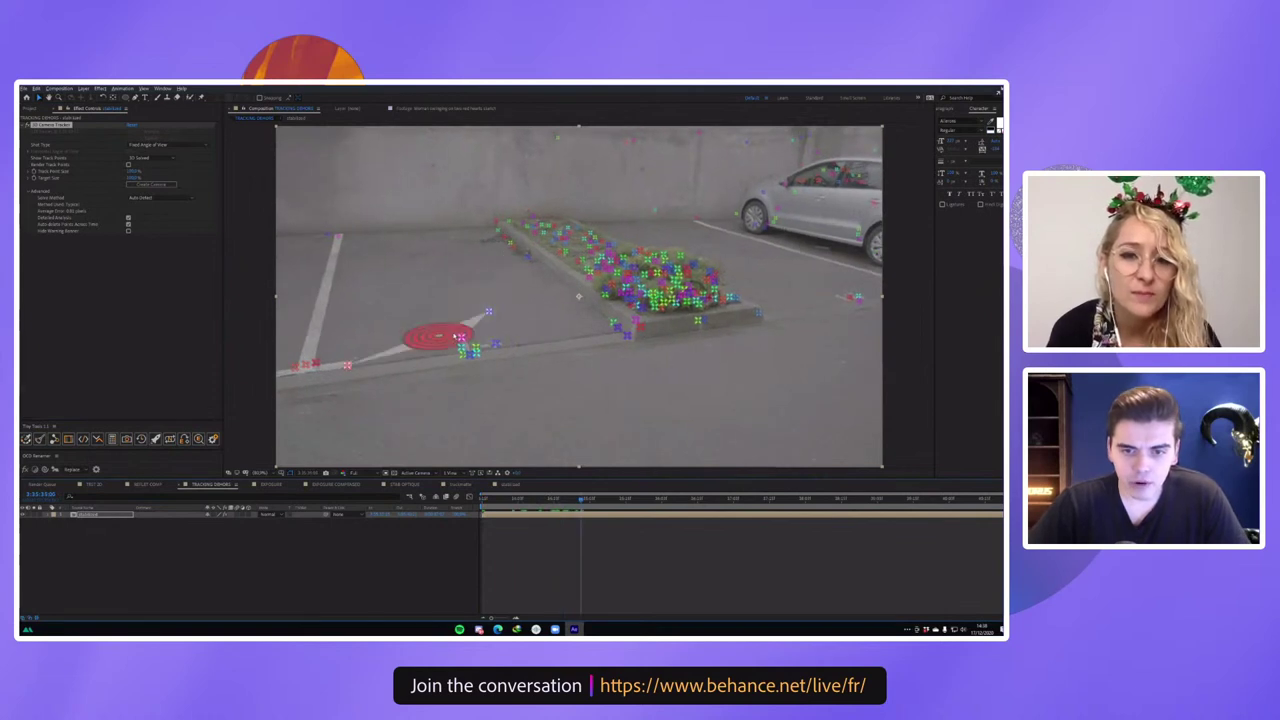
pyautogui.rightClick(454, 334)
pyautogui.click(490, 347)
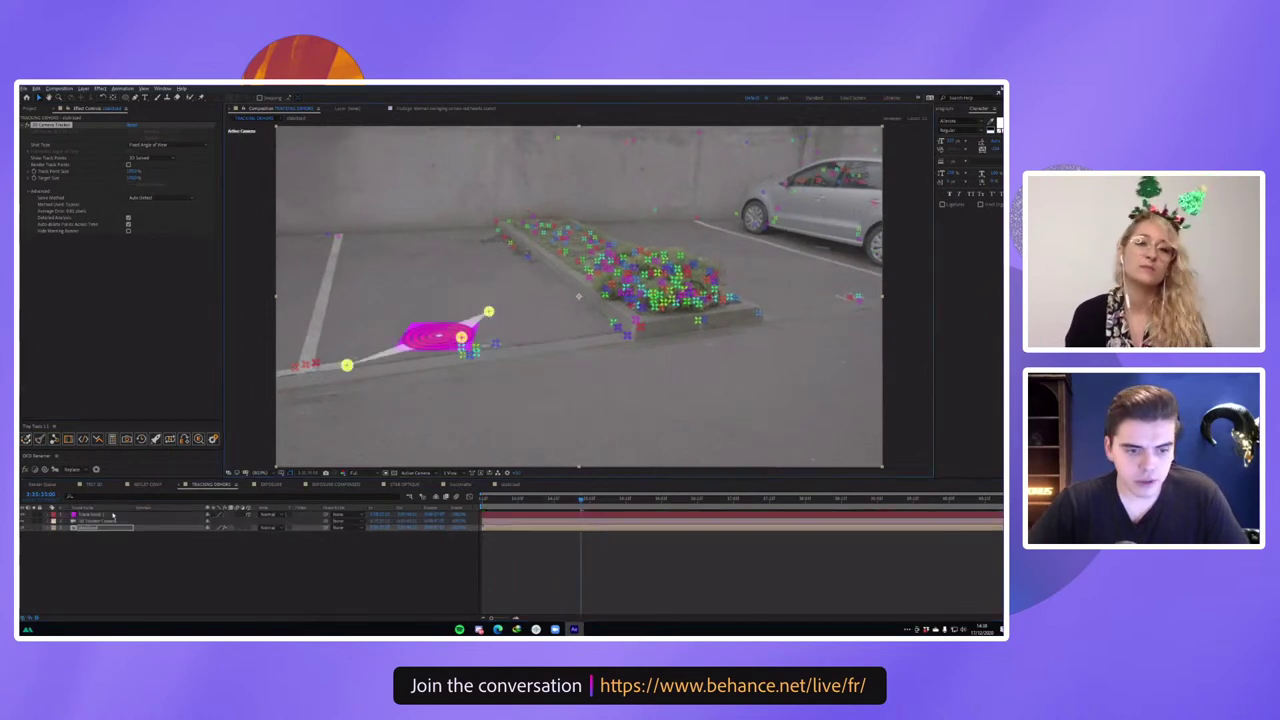
# Scale the track solid up across the parking ground and apply the Grid effect to it.
pyautogui.click(112, 515)
pyautogui.press('s')
pyautogui.moveTo(216, 522); pyautogui.dragTo(302, 521)
pyautogui.hotkey('ctrl', 'space')
pyautogui.write('grid')
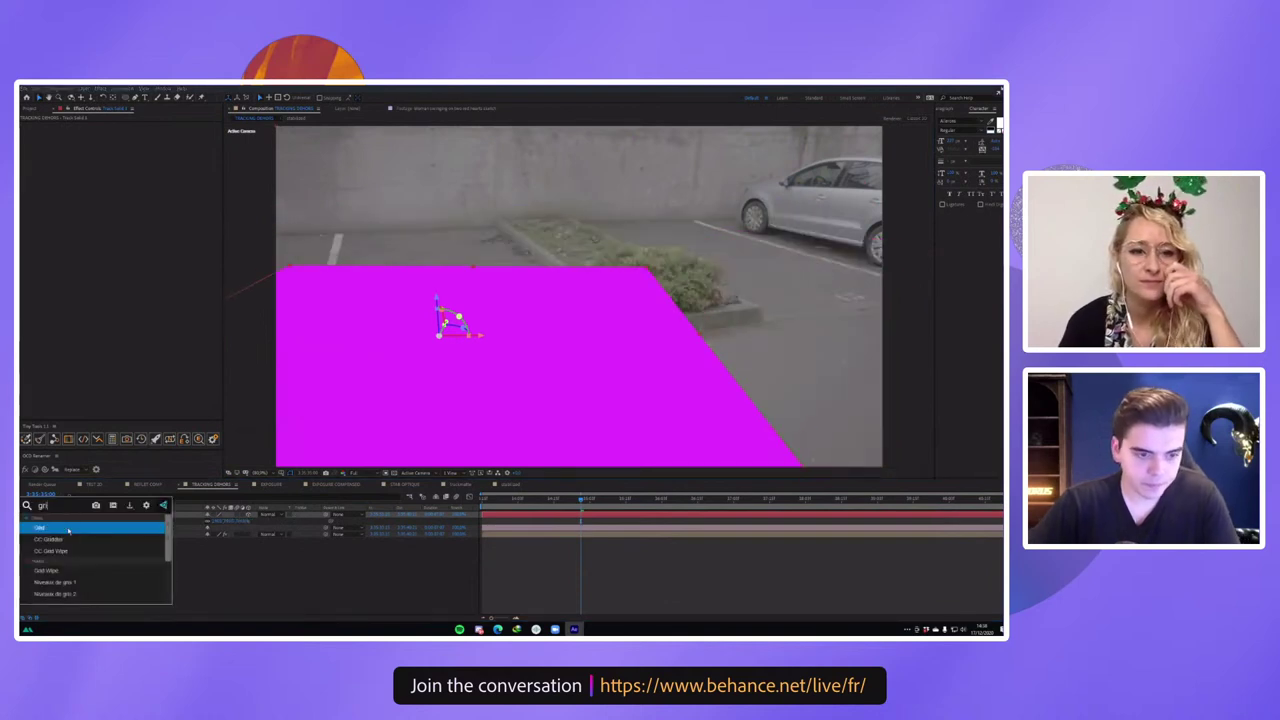
pyautogui.press('Return')
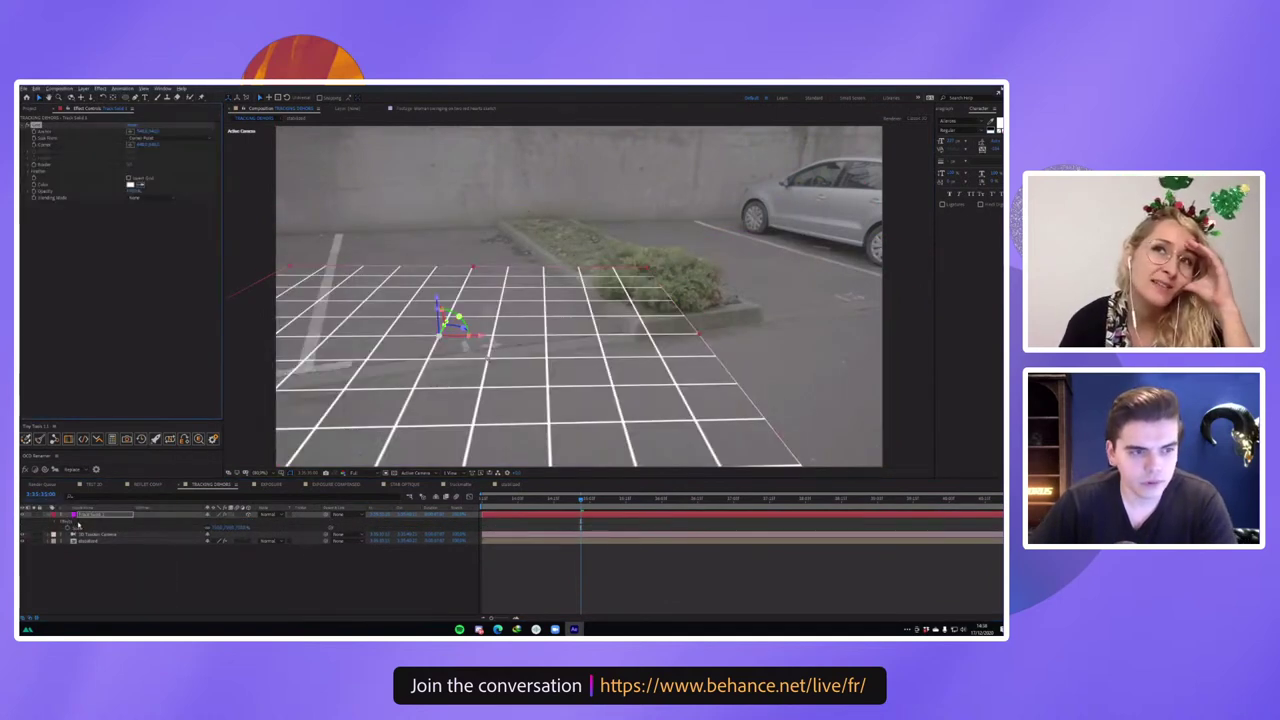
# Play the clip from its start to check how the grid sticks to the ground.
pyautogui.press('Home')
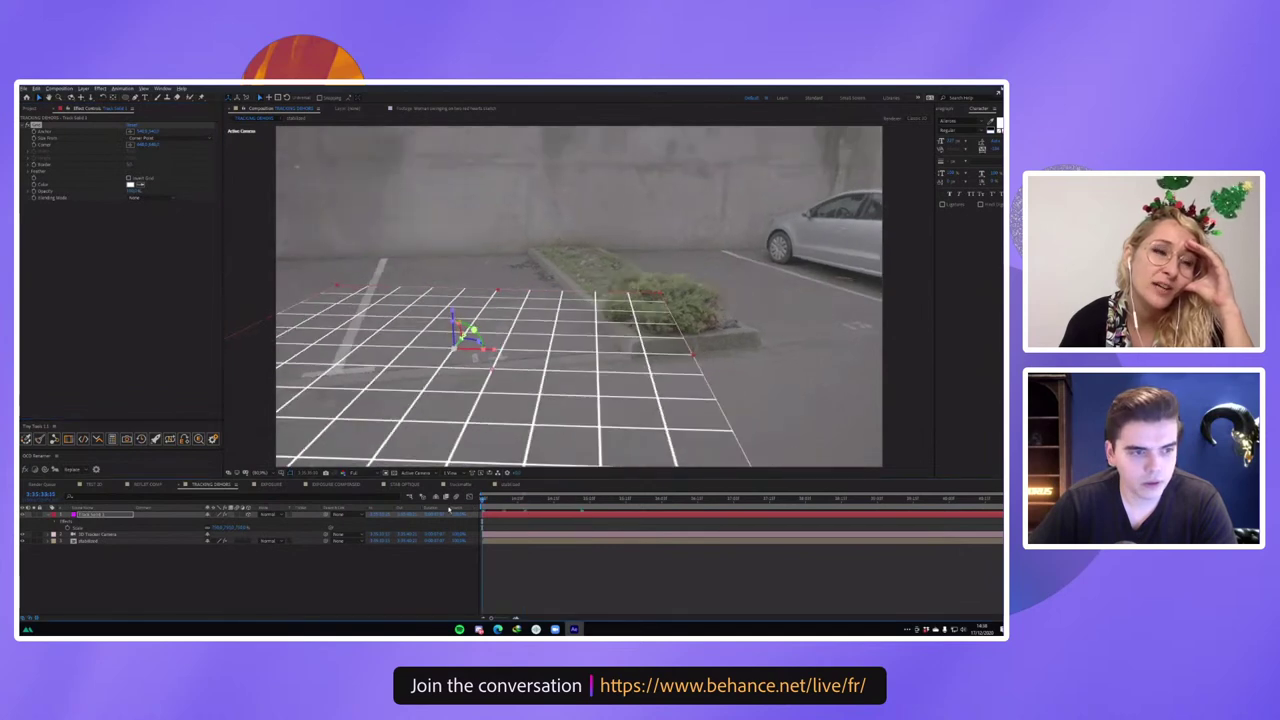
pyautogui.press('space')
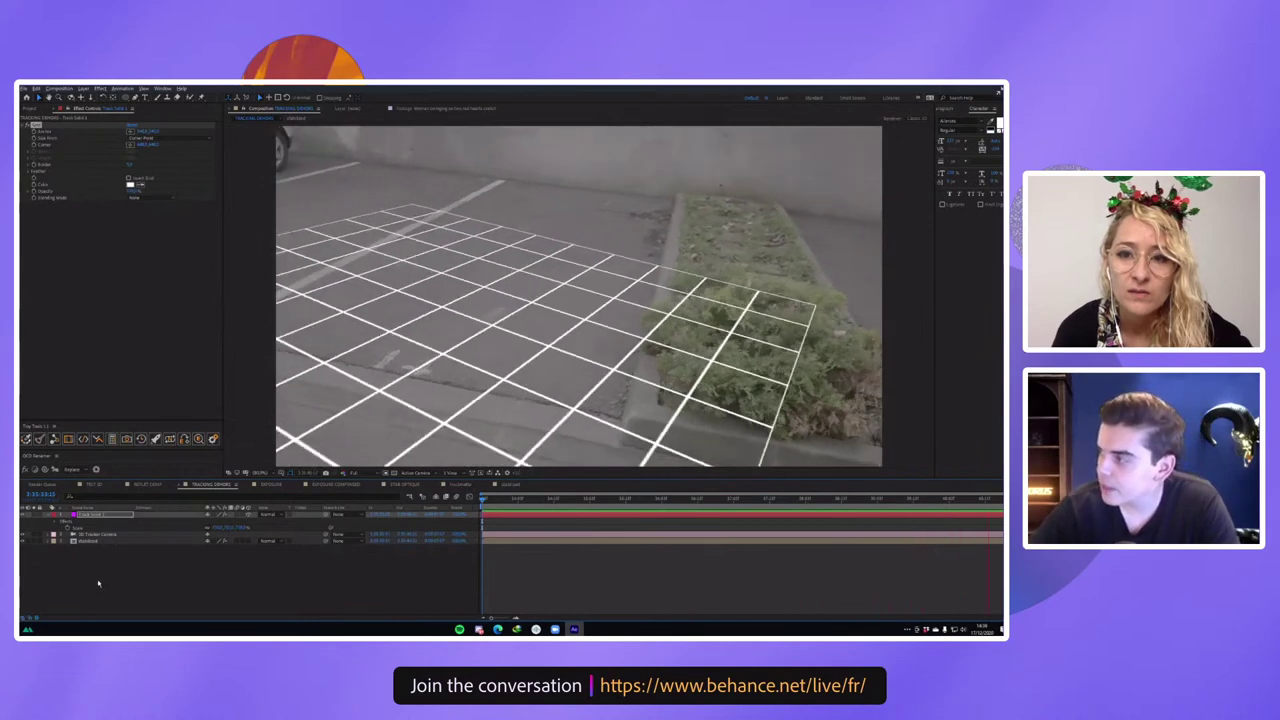
pyautogui.press('space')
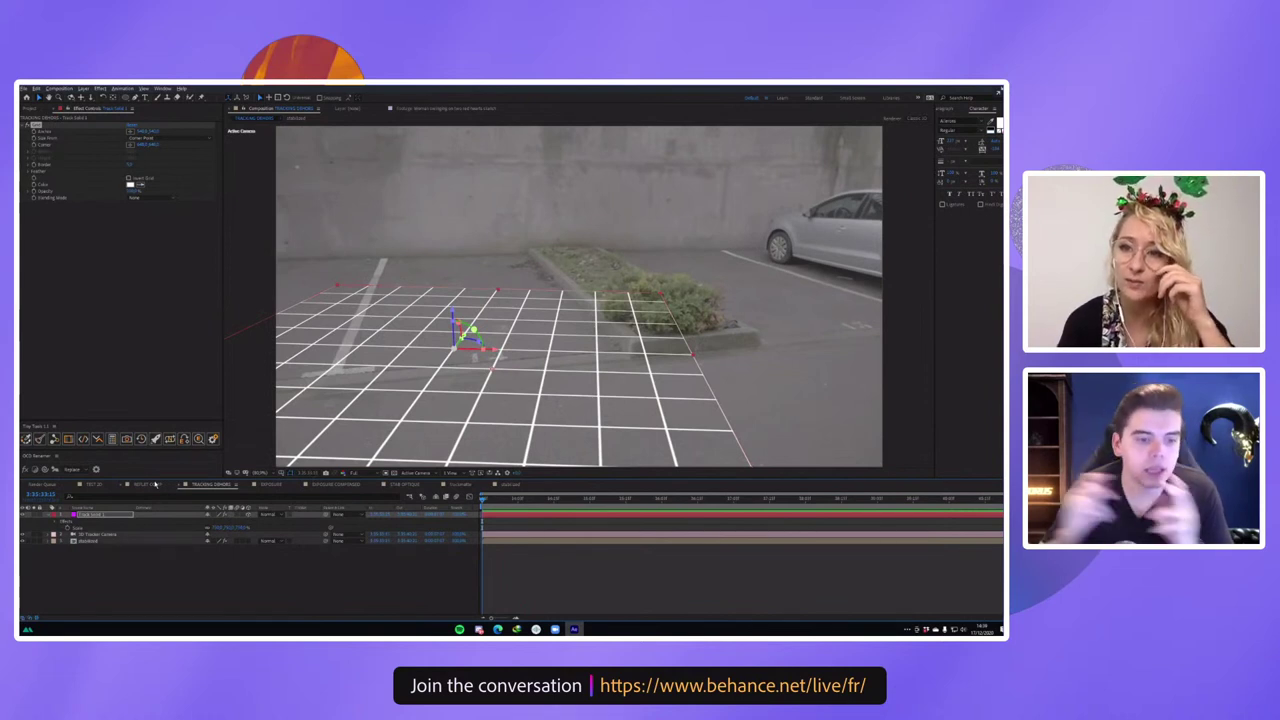
# Delete the grid solid and create a new solid from the ground track points in the parking space beside the planter.
pyautogui.click(93, 515)
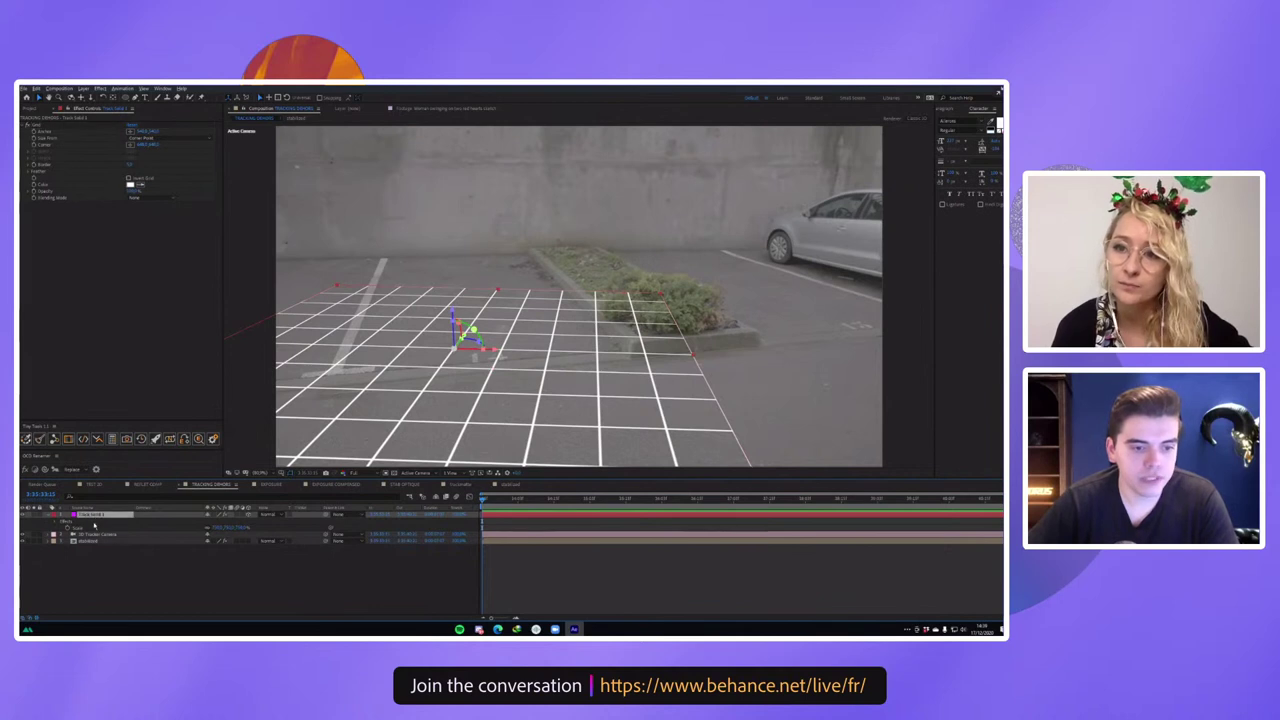
pyautogui.press('Delete')
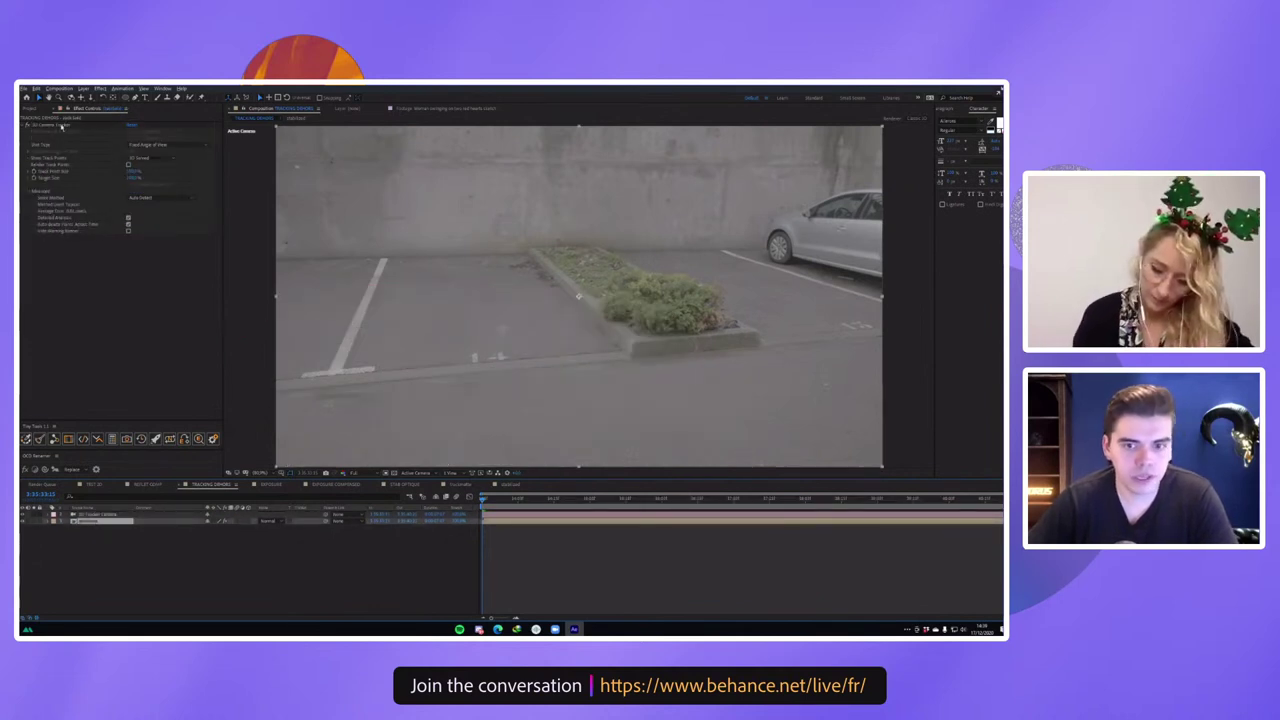
pyautogui.click(62, 127)
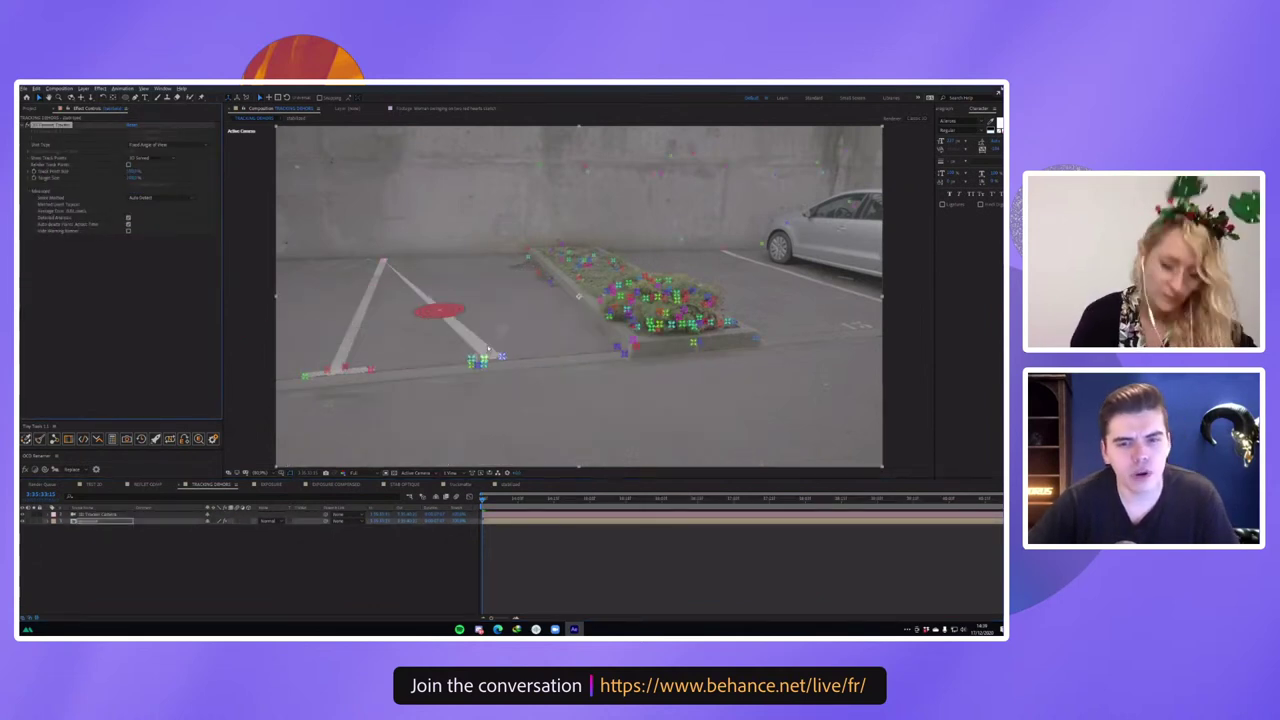
pyautogui.rightClick(485, 350)
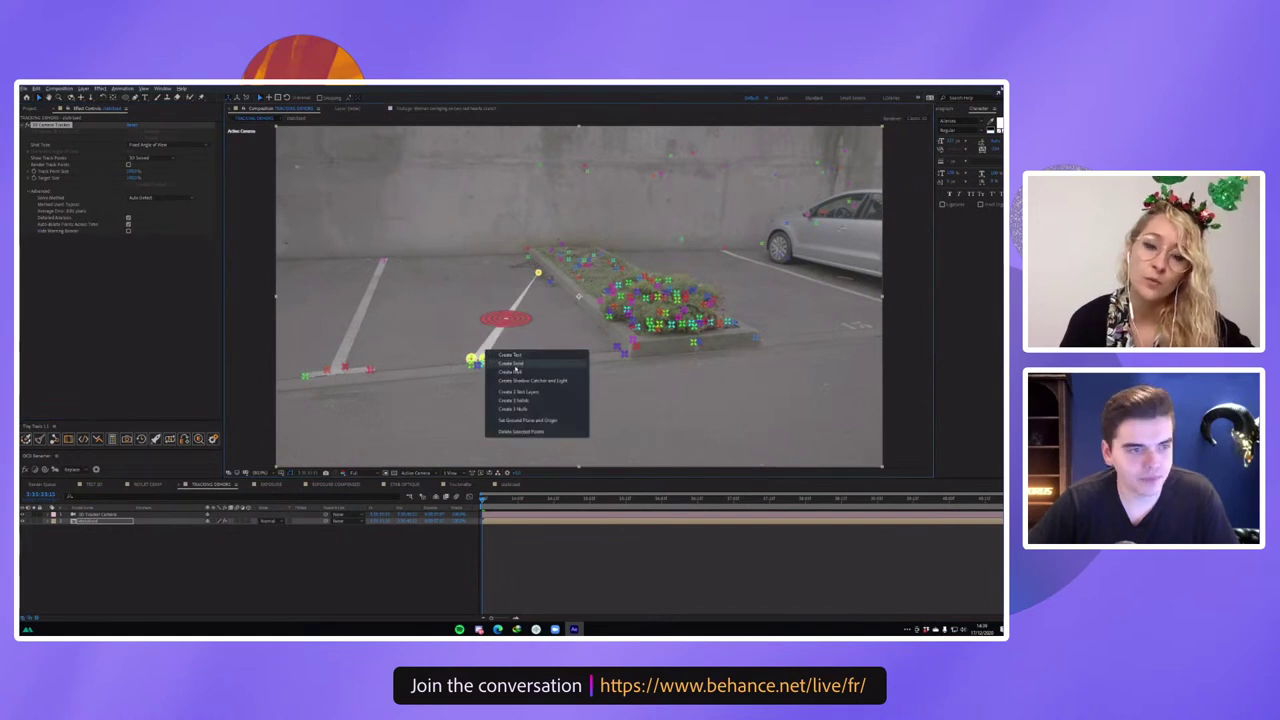
pyautogui.click(512, 363)
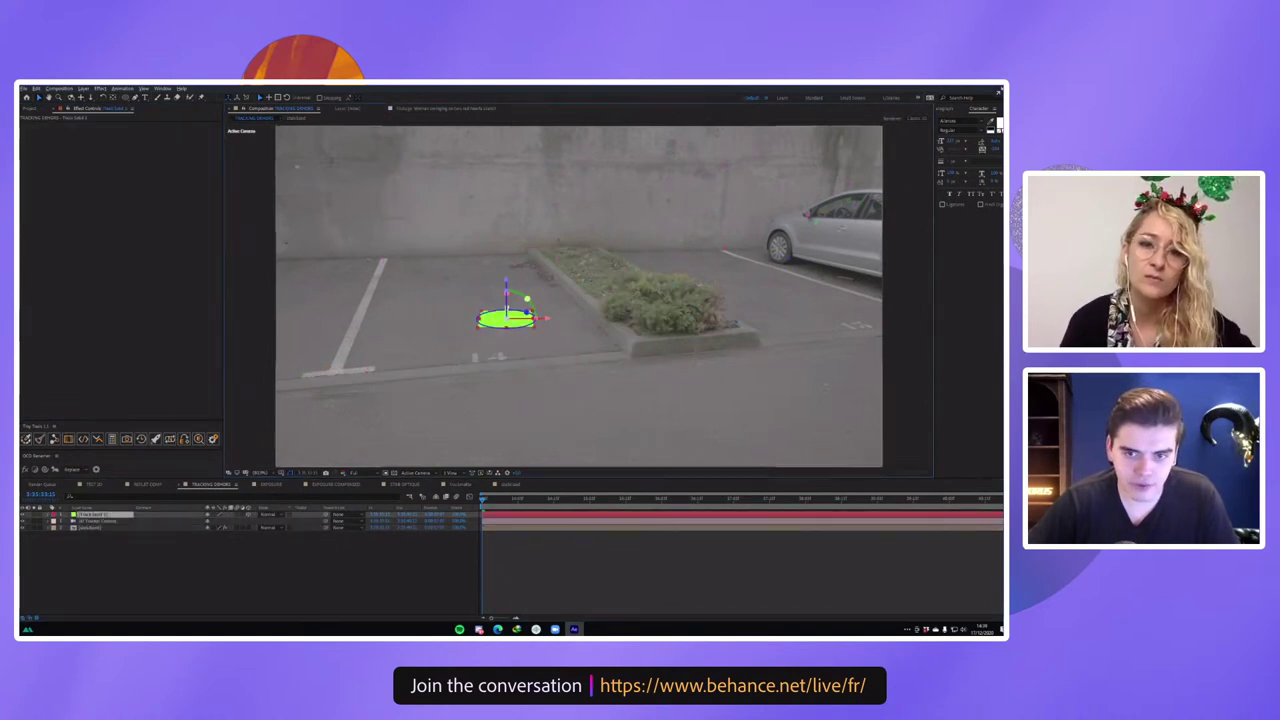
# Rotate the green track solid to align with the parking space and enlarge it until it reaches the planter's curb.
pyautogui.moveTo(529, 312); pyautogui.dragTo(521, 311)
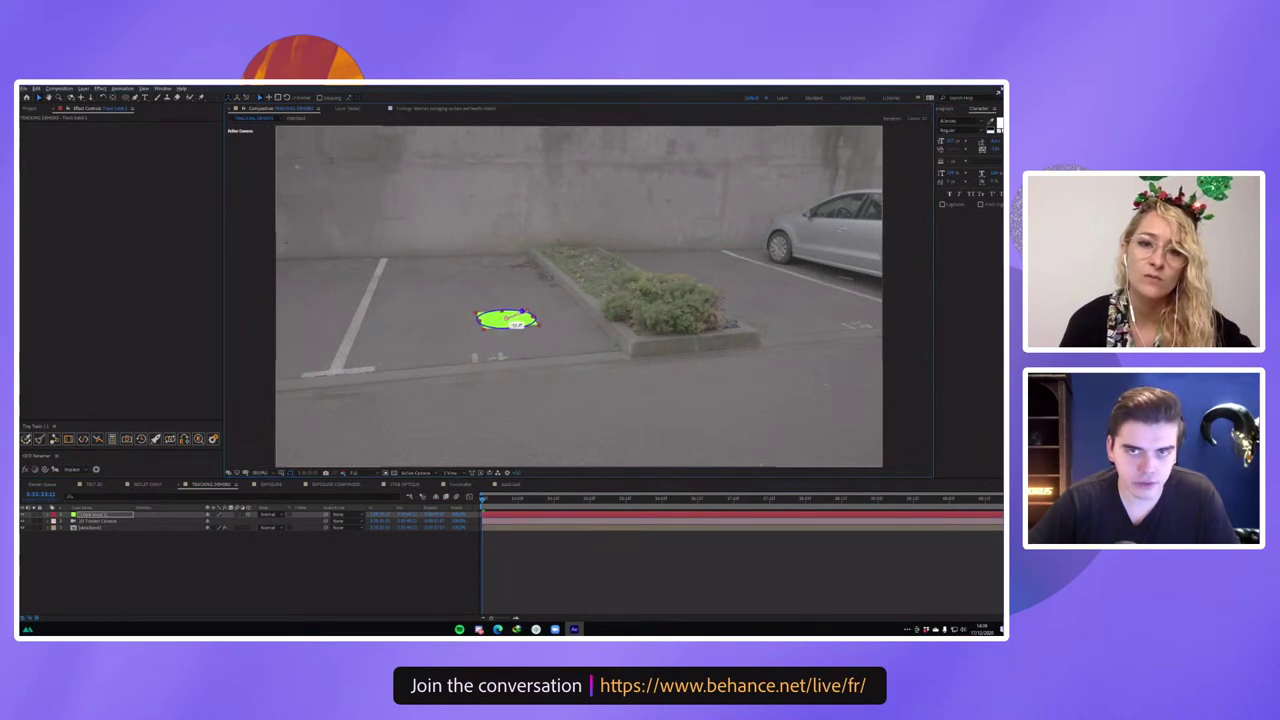
pyautogui.click(515, 320)
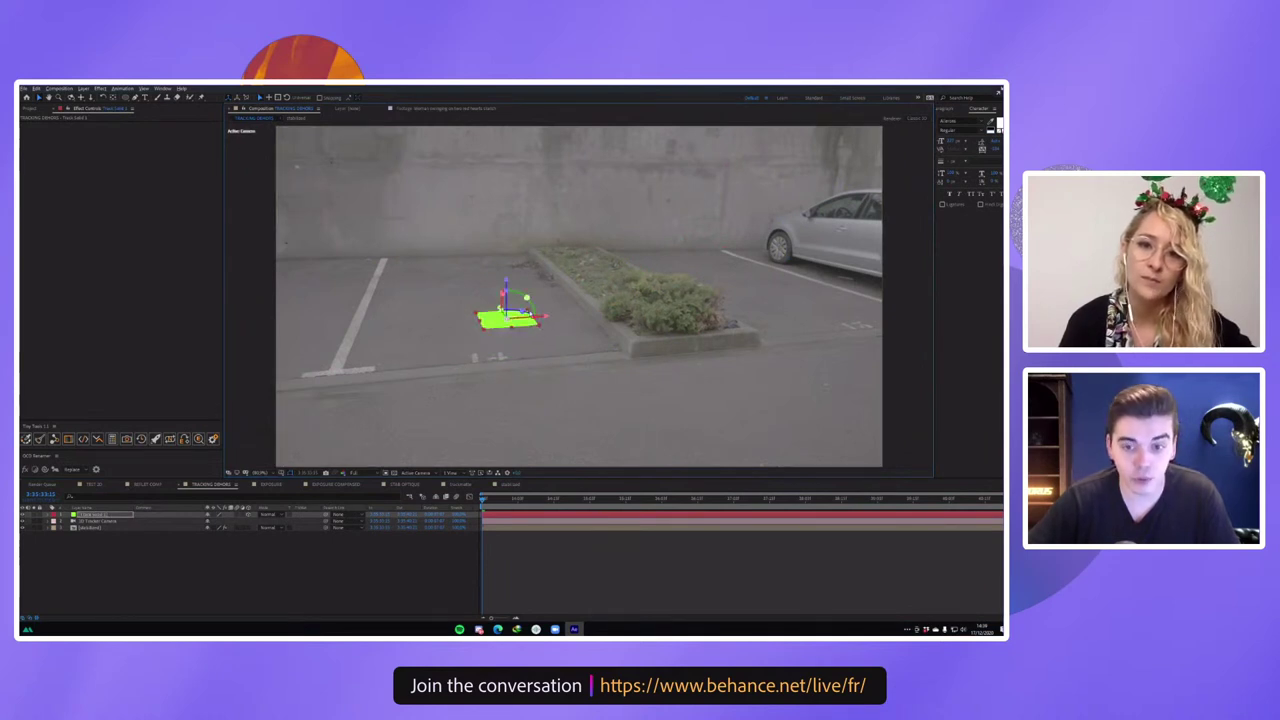
pyautogui.press('F2')
pyautogui.moveTo(527, 311); pyautogui.dragTo(632, 364)
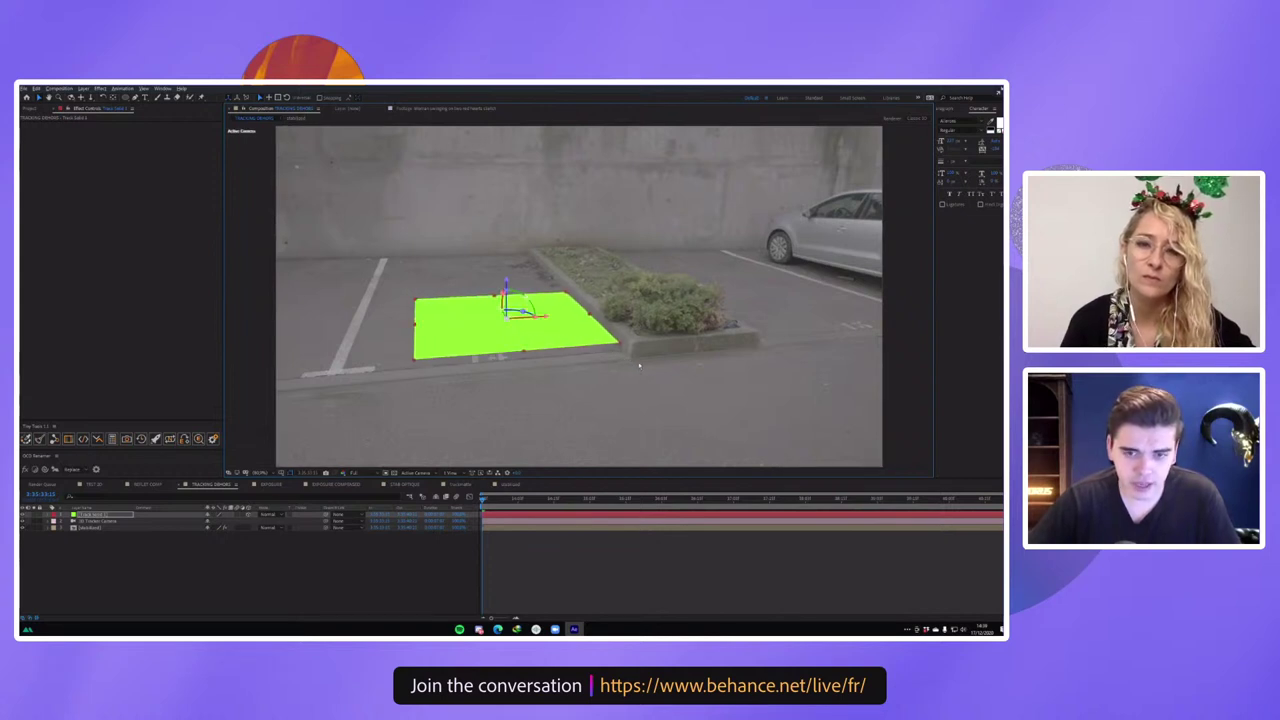
pyautogui.moveTo(485, 497)
pyautogui.mouseDown()
pyautogui.moveTo(940, 494)
pyautogui.moveTo(478, 498)
pyautogui.mouseUp()
# Add the text TRACKING over the green solid and set its fill to black.
pyautogui.click(98, 515)
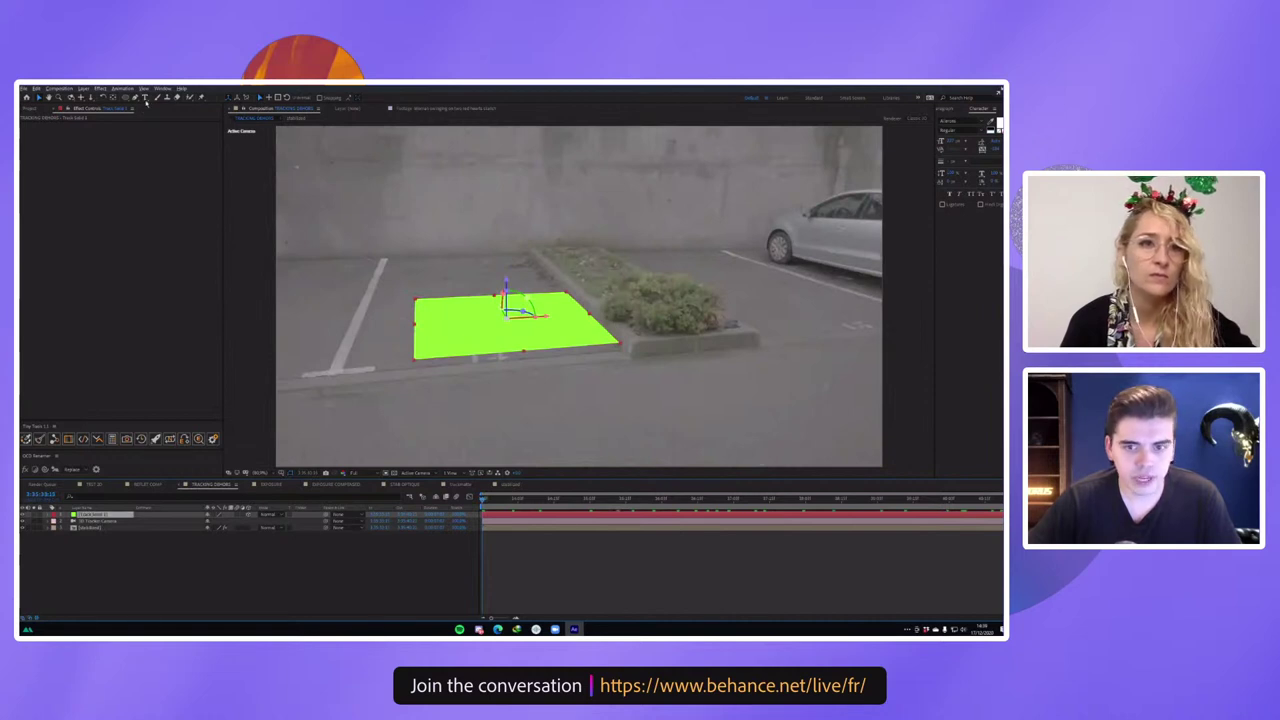
pyautogui.click(527, 328)
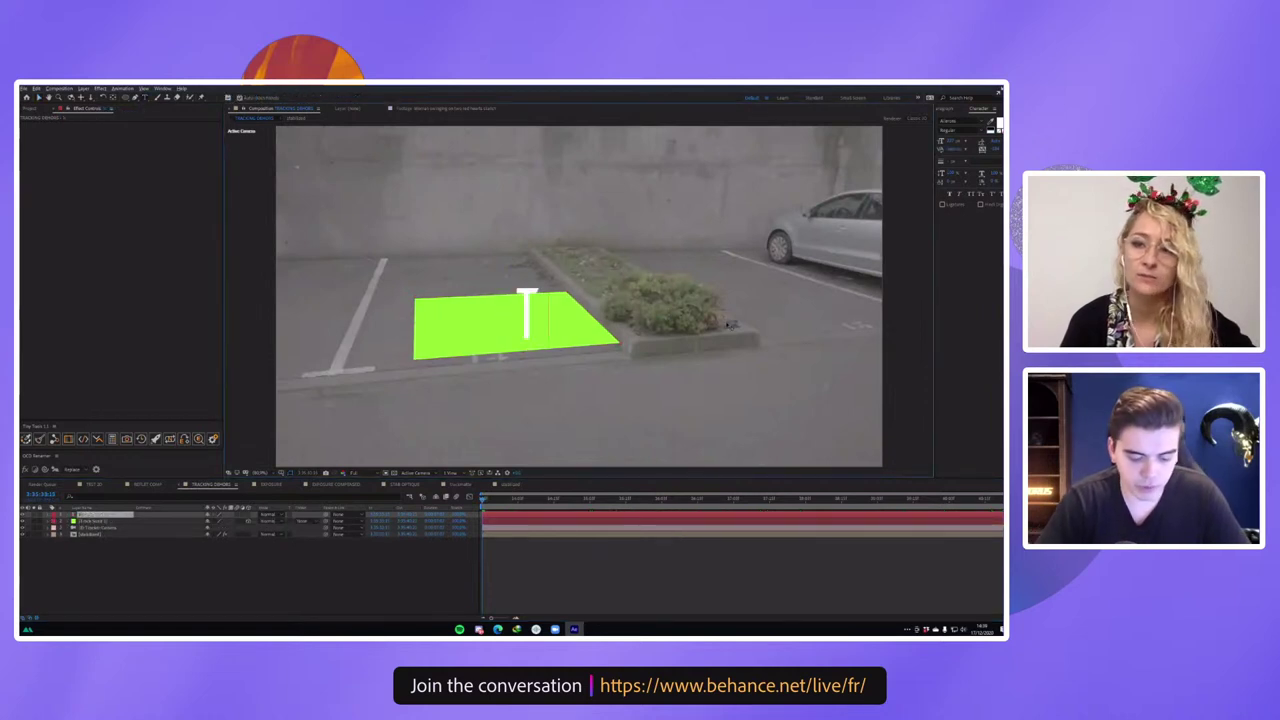
pyautogui.write('TRAK')
pyautogui.press('BackSpace')
pyautogui.write('CKING')
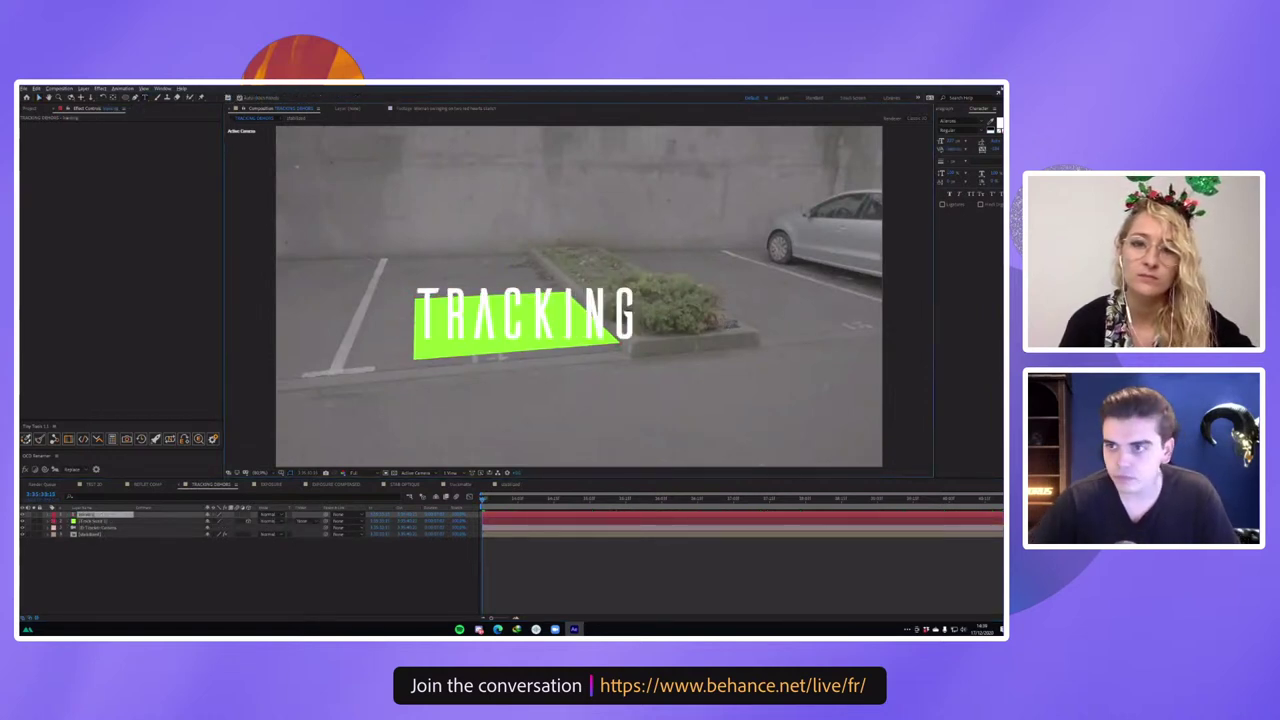
pyautogui.hotkey('ctrl', 'a')
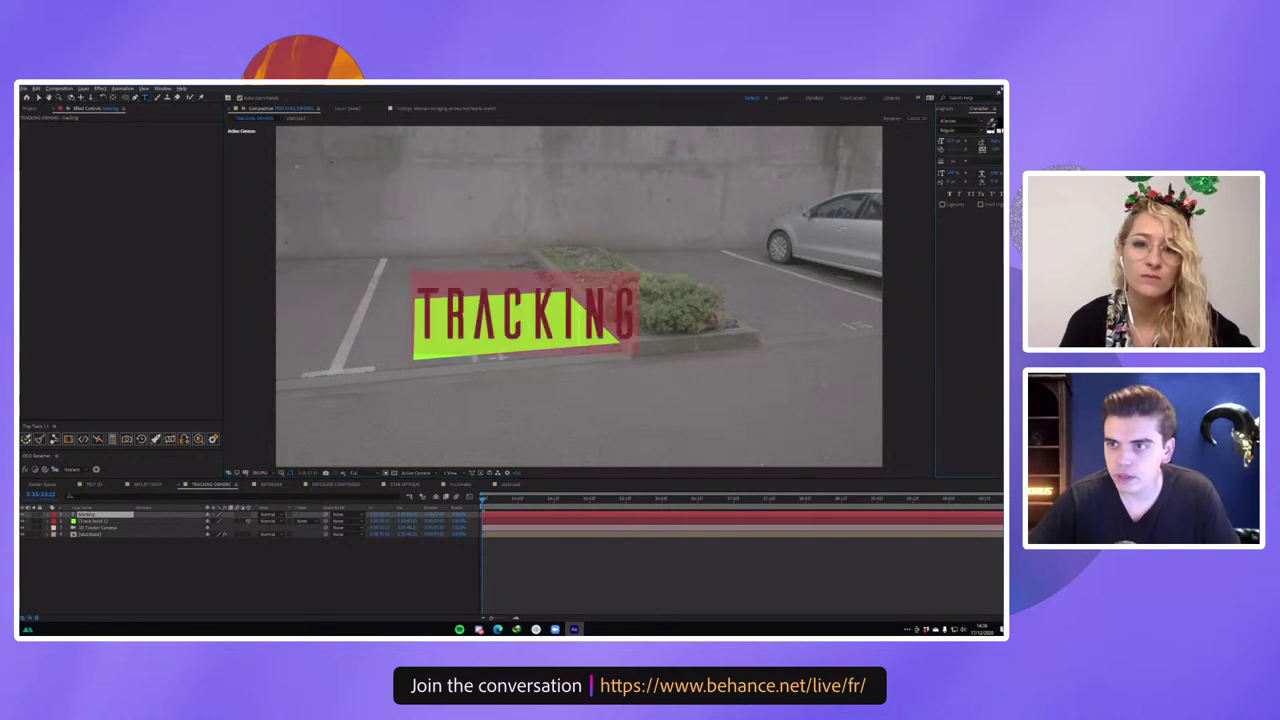
pyautogui.click(998, 122)
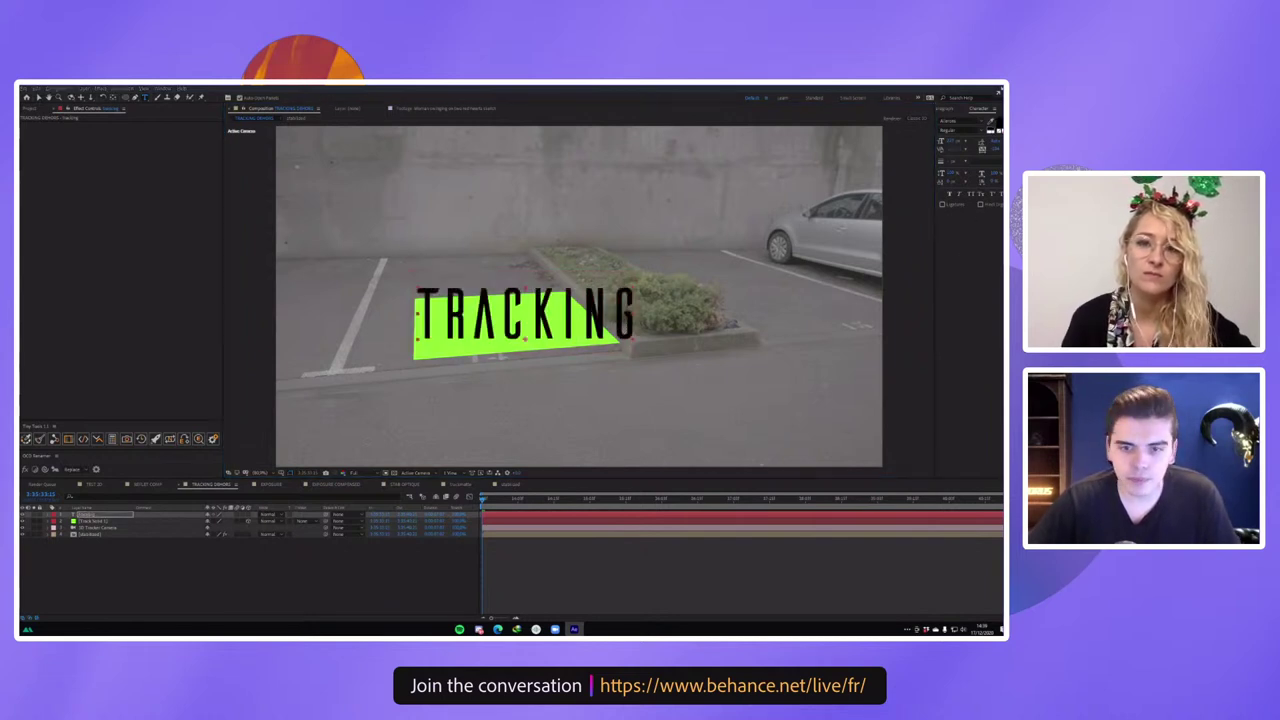
# Try the TRACKING text as a 3D layer, preview its motion through the clip, and undo the 3D switch.
pyautogui.click(248, 518)
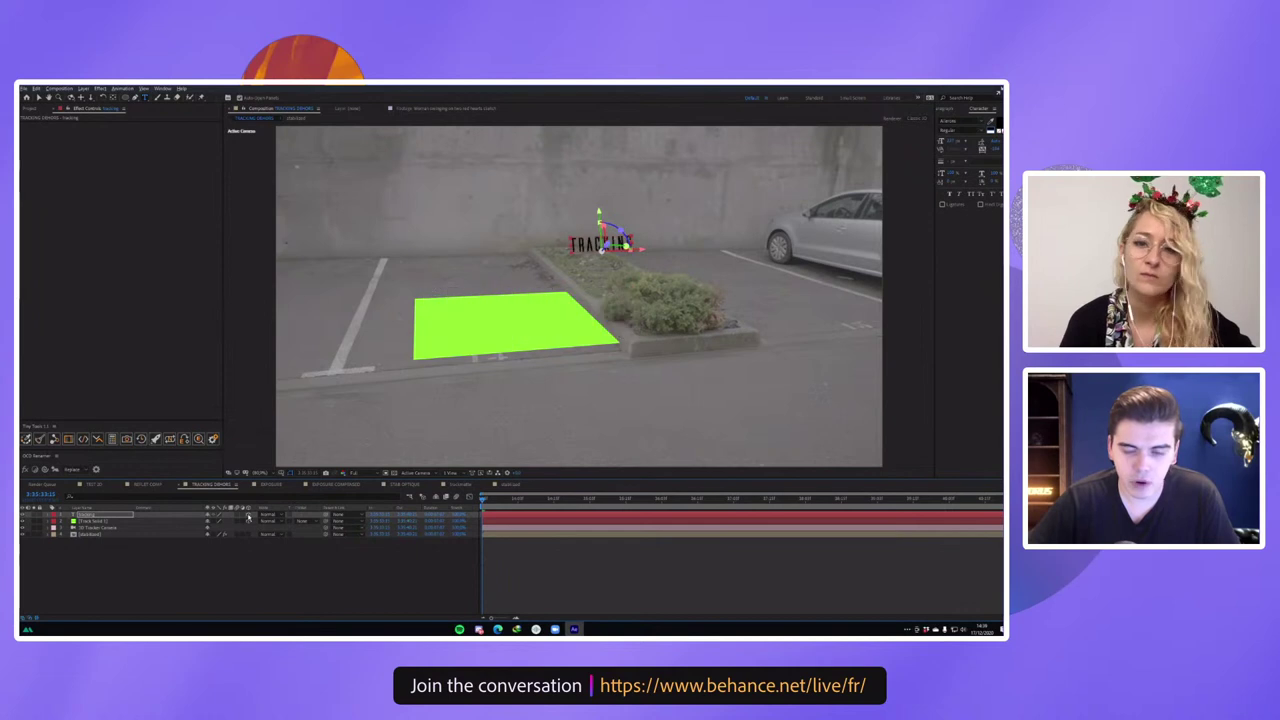
pyautogui.press('v')
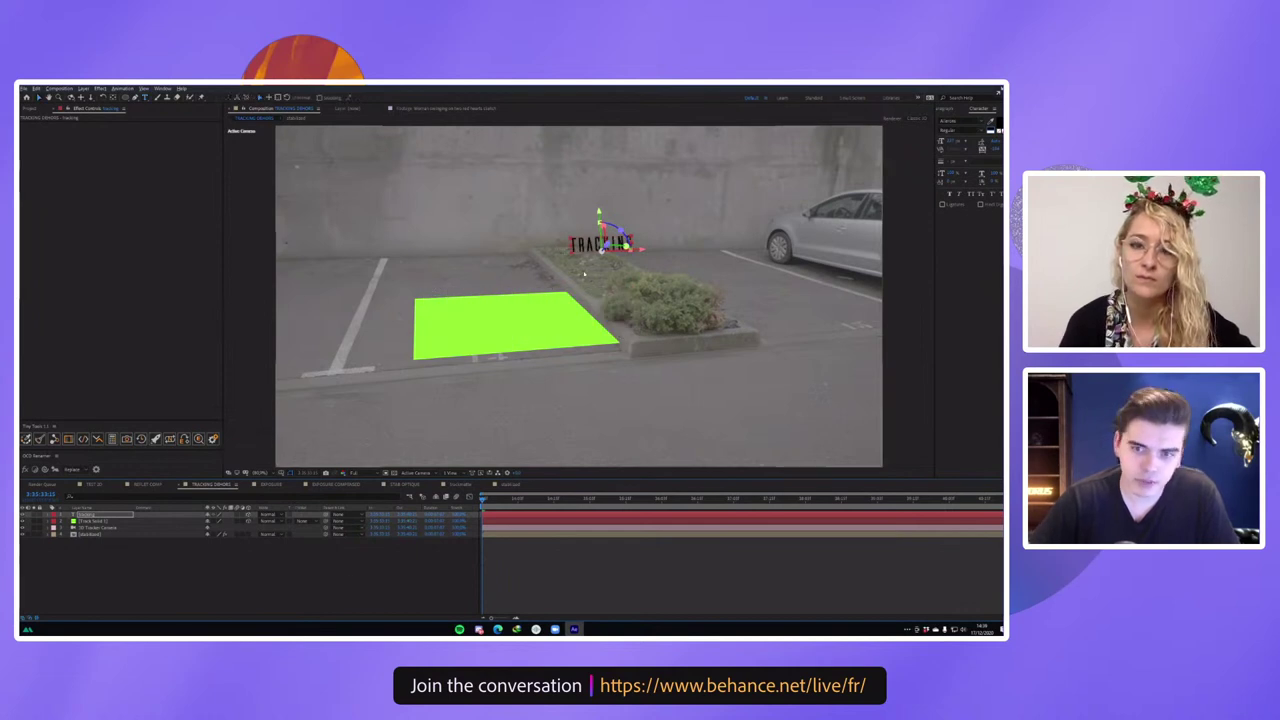
pyautogui.moveTo(495, 499); pyautogui.dragTo(1001, 503)
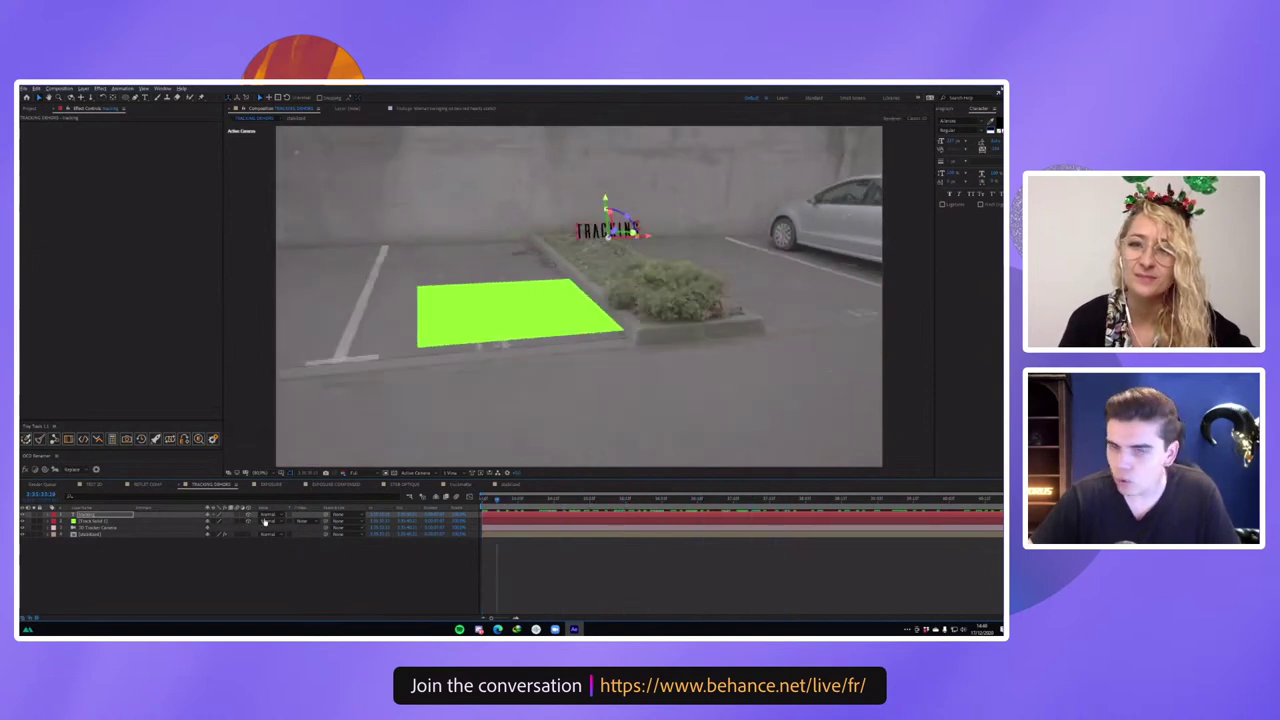
pyautogui.press('space')
pyautogui.click(86, 516)
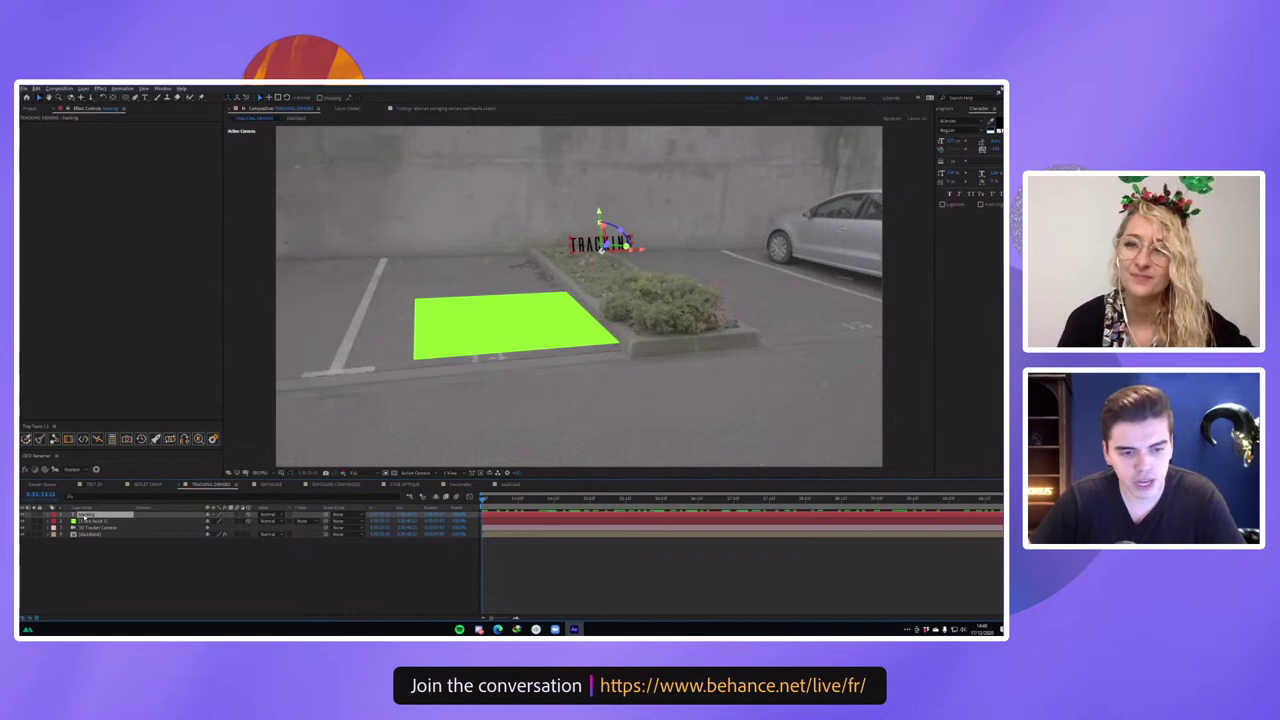
pyautogui.hotkey('ctrl', 'z')
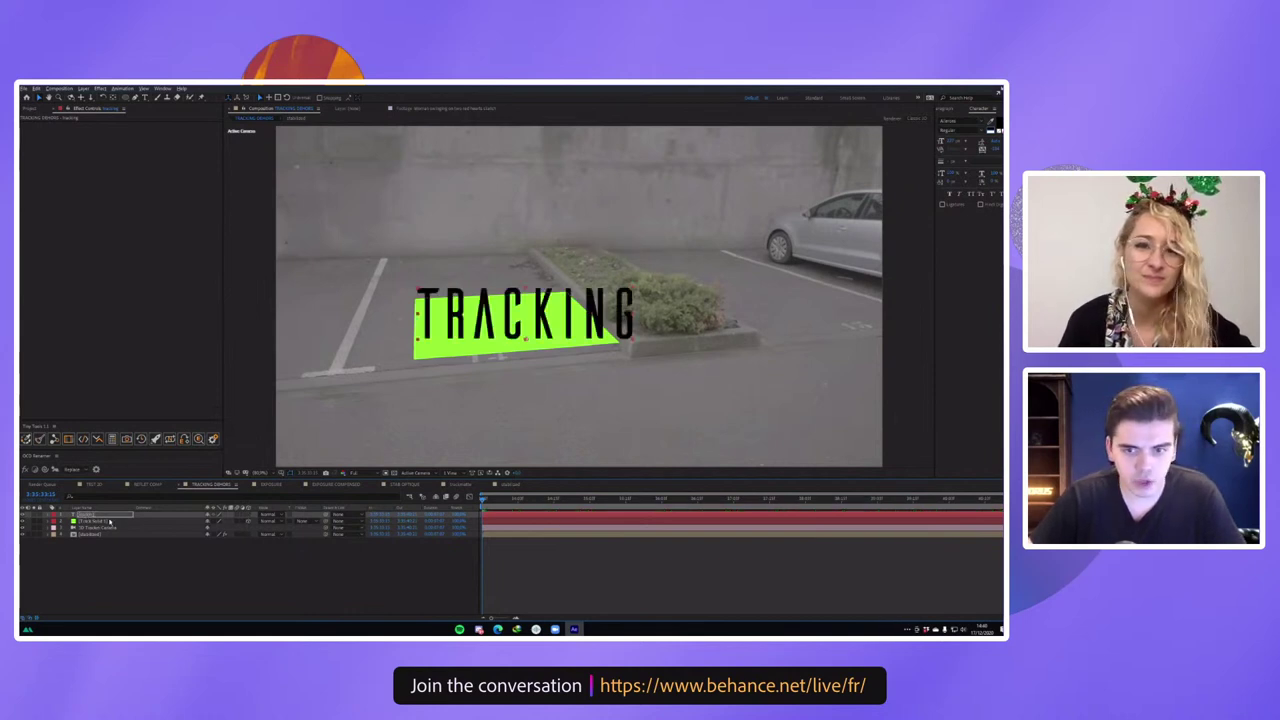
# Hide the TRACKING text layer and rename the green track solid to ground.
pyautogui.click(108, 521)
pyautogui.click(23, 514)
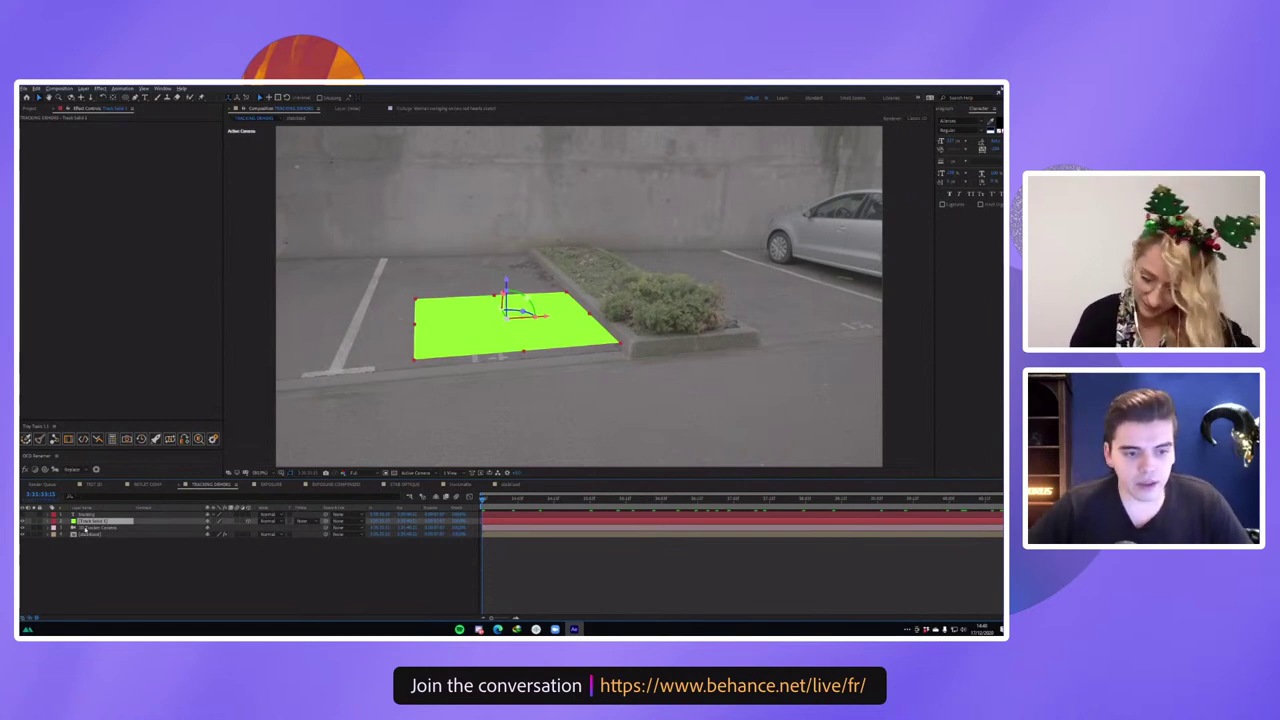
pyautogui.rightClick(96, 522)
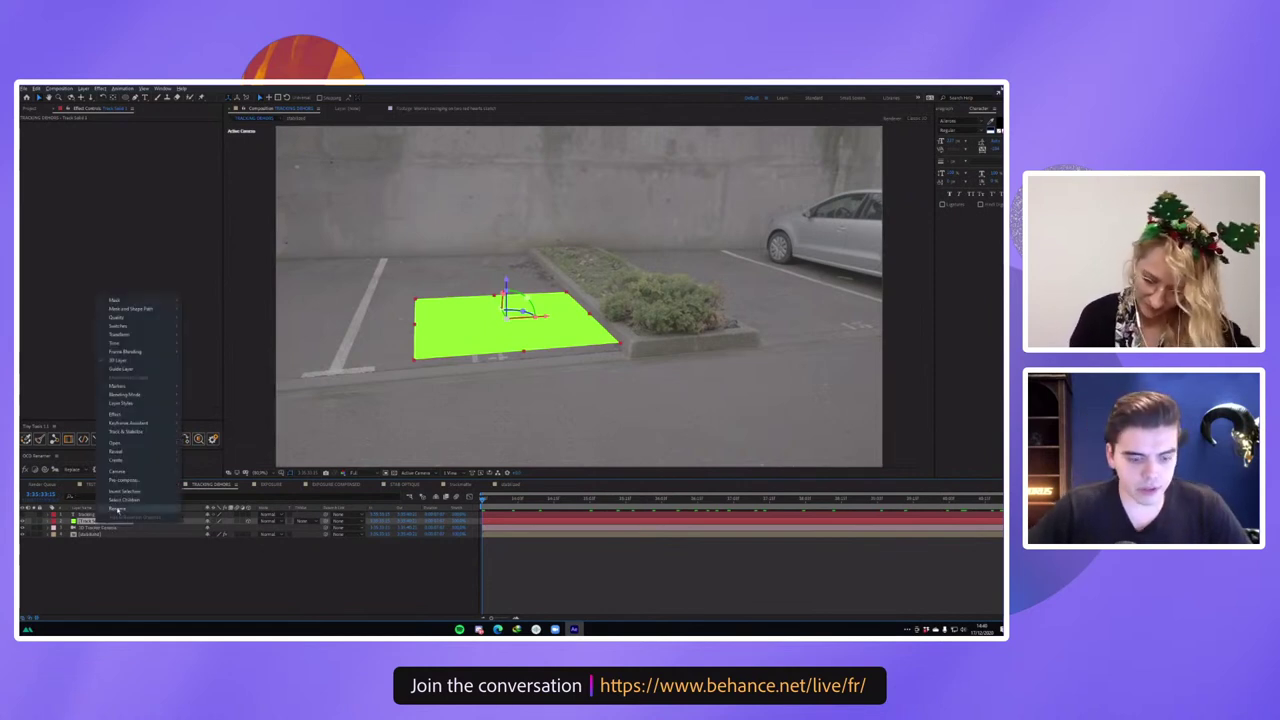
pyautogui.click(117, 511)
pyautogui.write('ground')
pyautogui.press('Return')
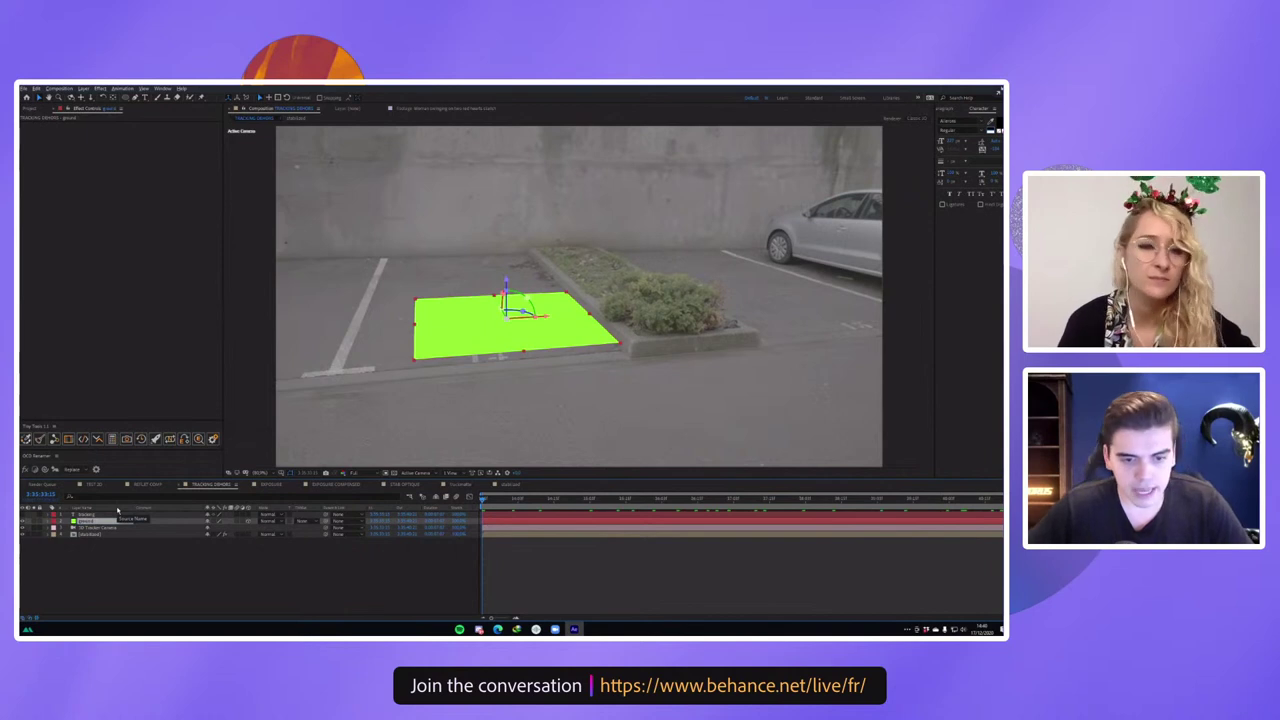
# Parent the 3D Tracker Camera to the ground layer.
pyautogui.click(100, 527)
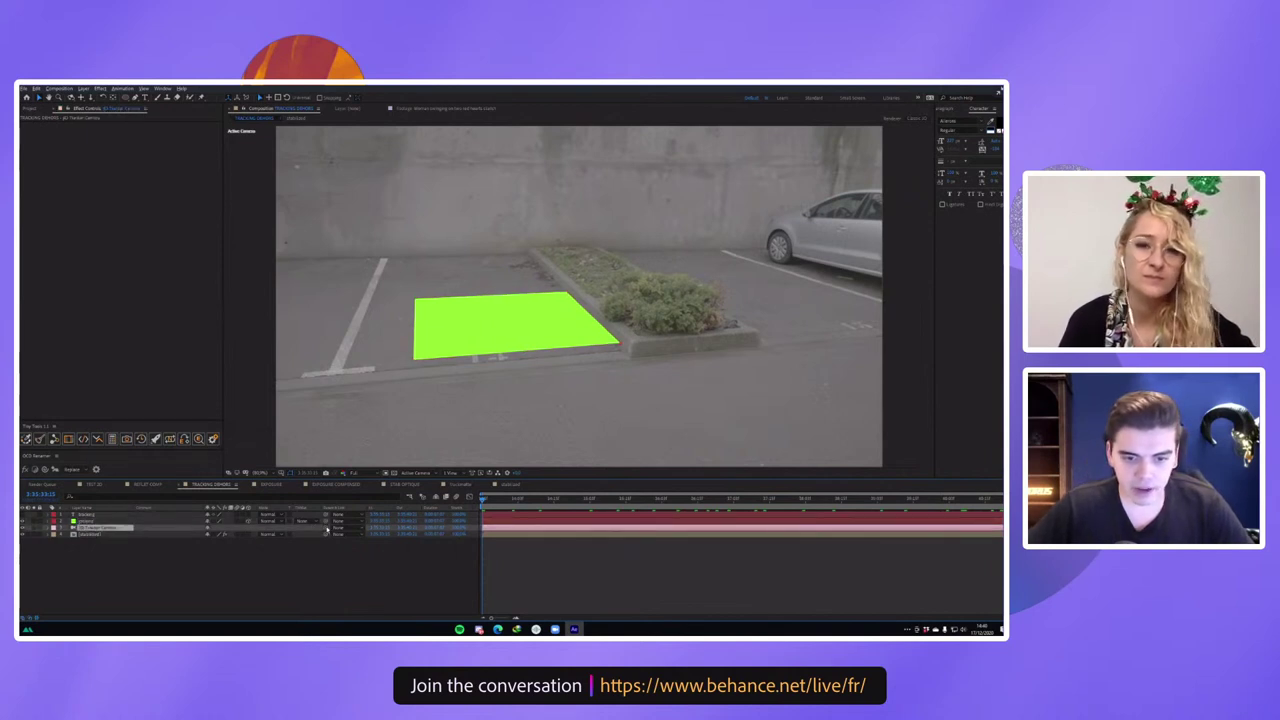
pyautogui.moveTo(327, 530); pyautogui.dragTo(80, 521)
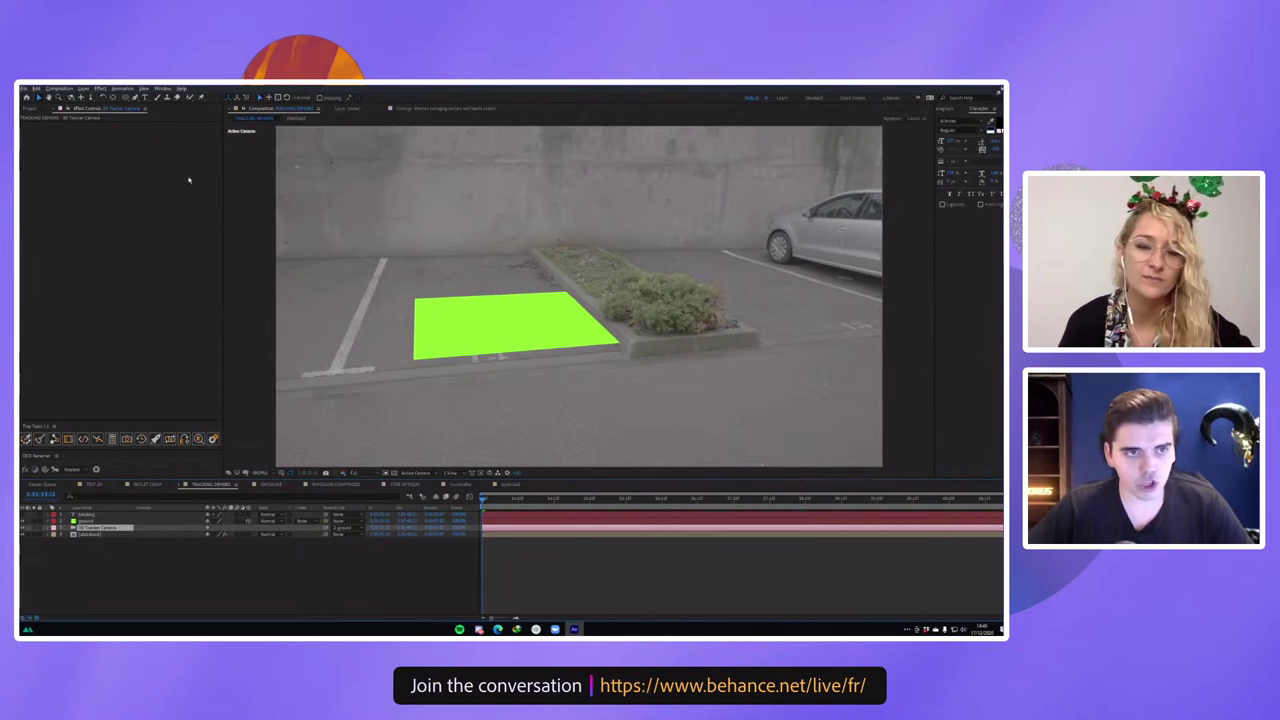
# Create a composition-sized red solid and give it its own name.
pyautogui.click(84, 88)
pyautogui.moveTo(200, 104)
pyautogui.click(275, 106)
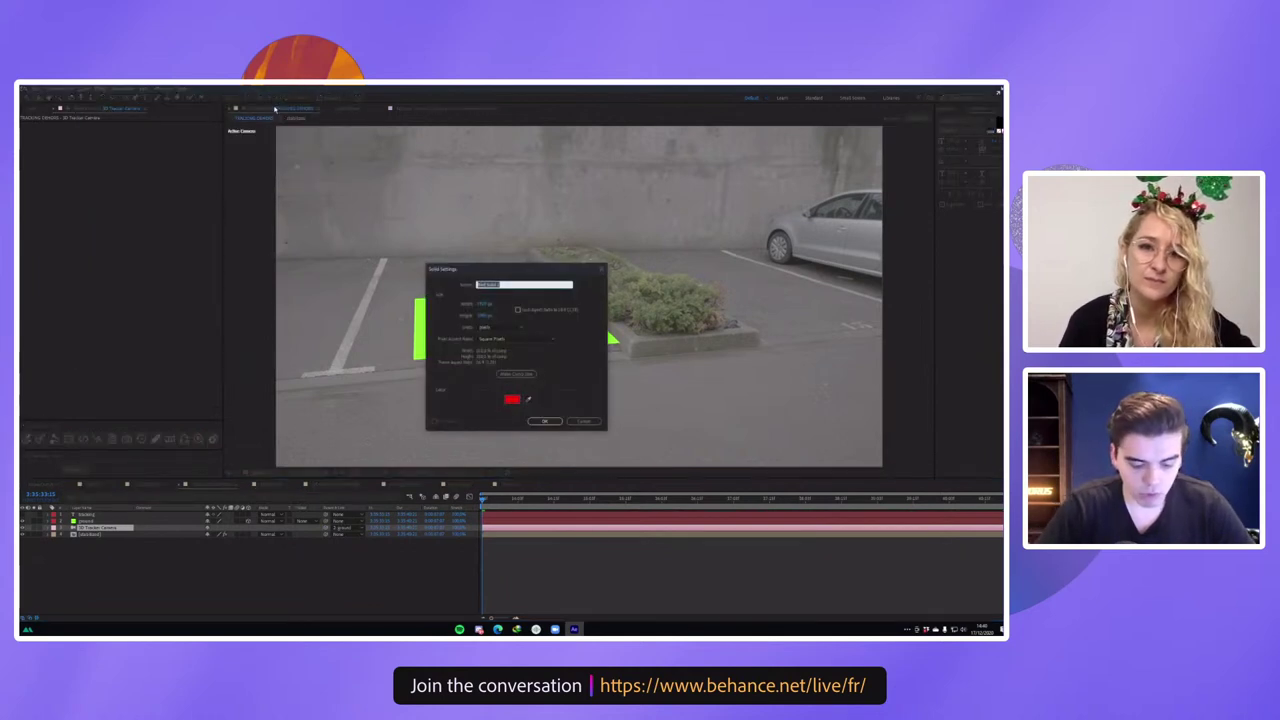
pyautogui.write('gr')
pyautogui.press('Return')
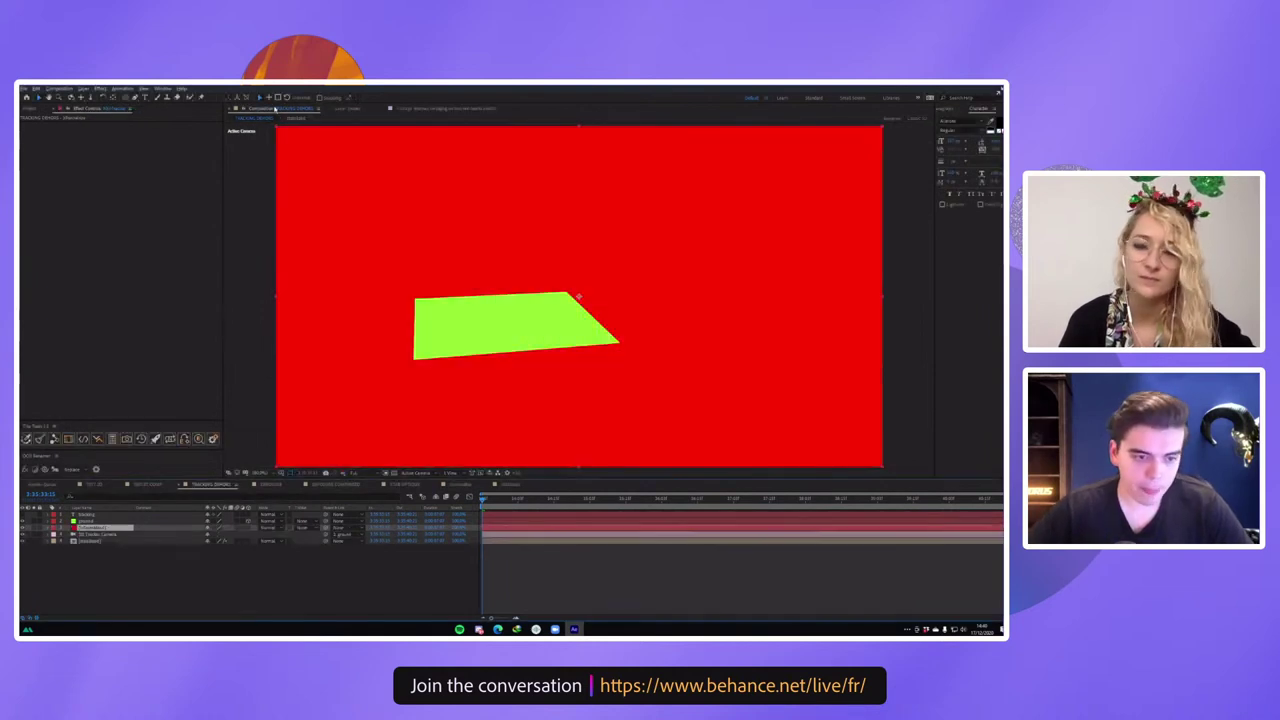
# Move the red solid above the ground layer and hide it.
pyautogui.moveTo(95, 527); pyautogui.dragTo(100, 521)
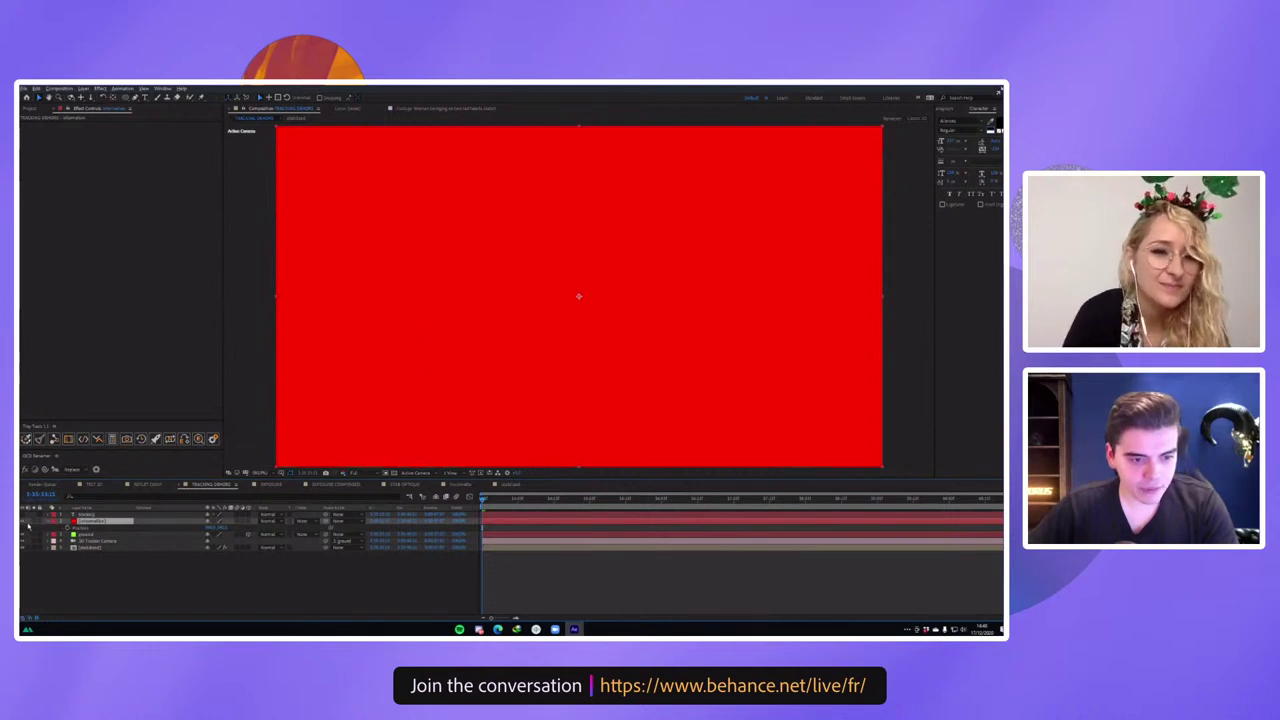
pyautogui.click(24, 521)
pyautogui.click(100, 534)
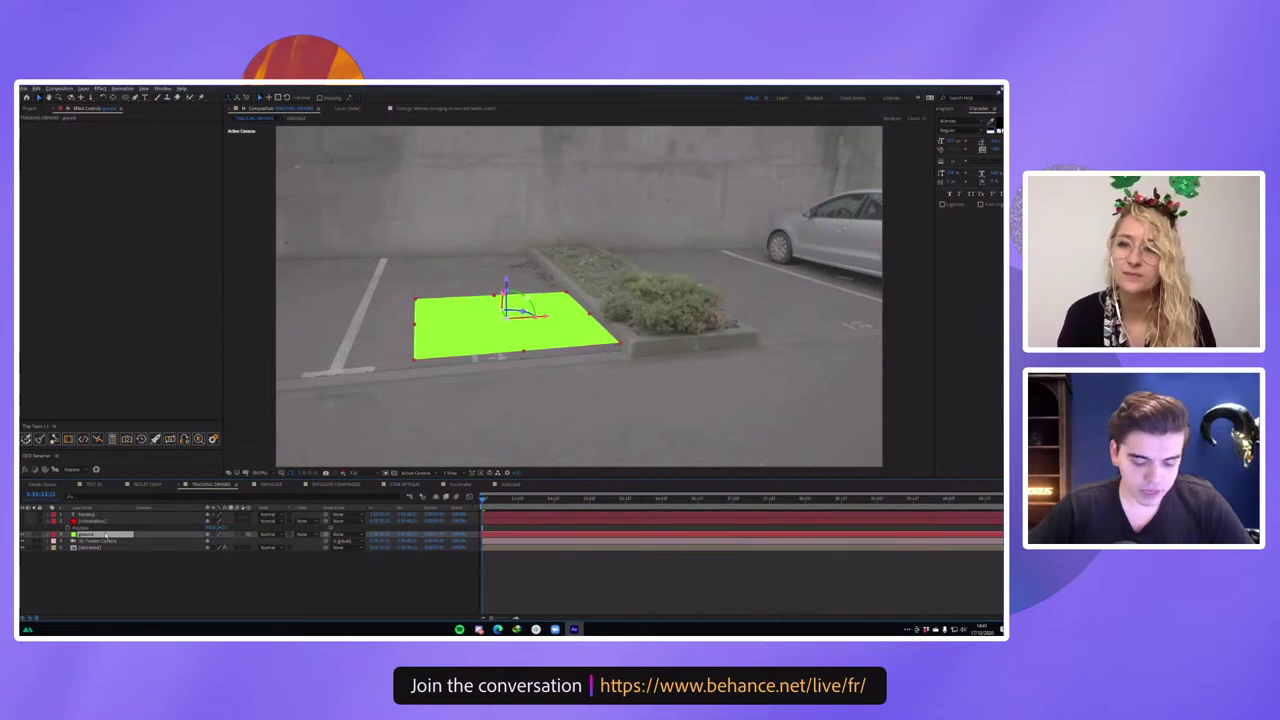
# Set the ground layer's position to 540 on the Y axis and 0 on the Z axis.
pyautogui.press('p')
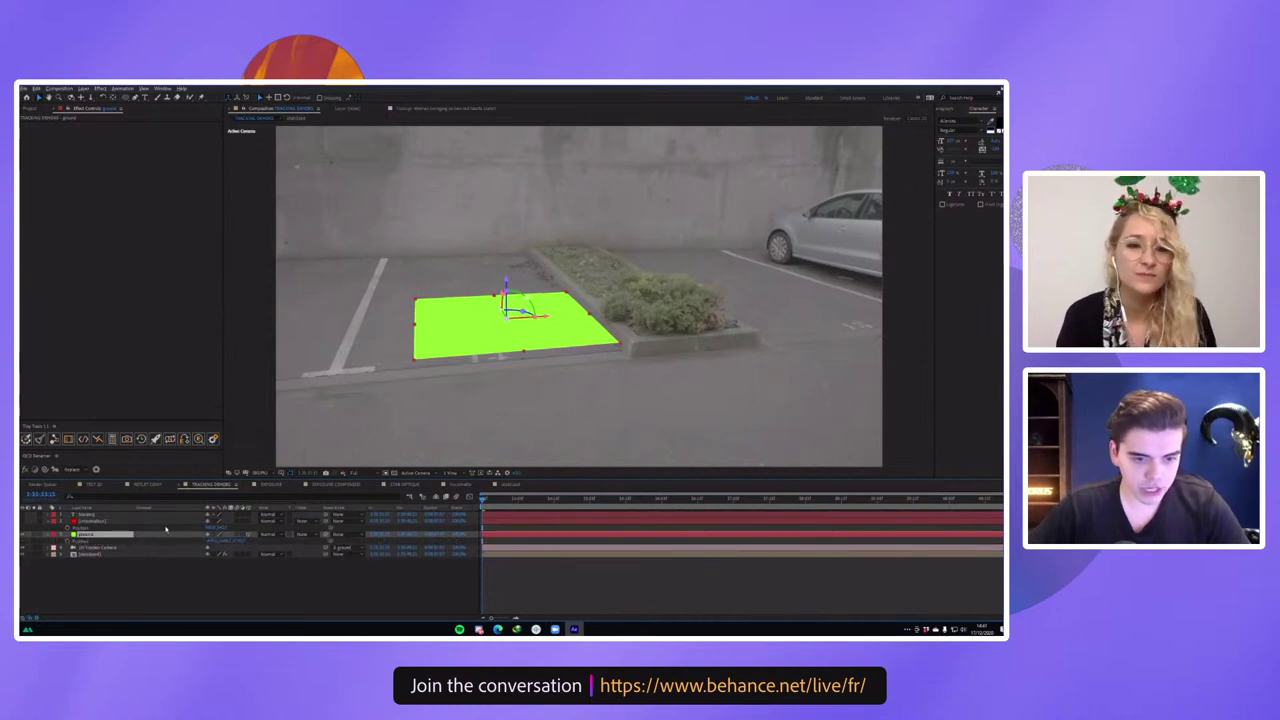
pyautogui.click(210, 528)
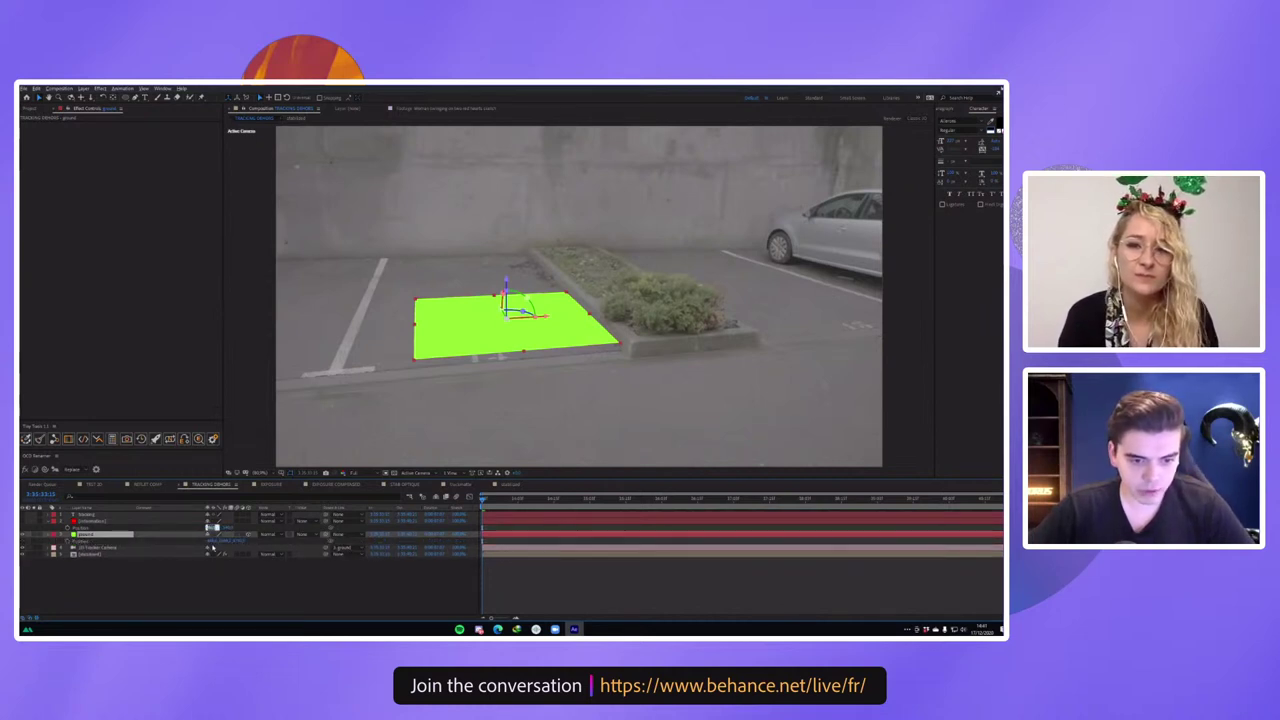
pyautogui.click(212, 541)
pyautogui.click(225, 528)
pyautogui.click(228, 541)
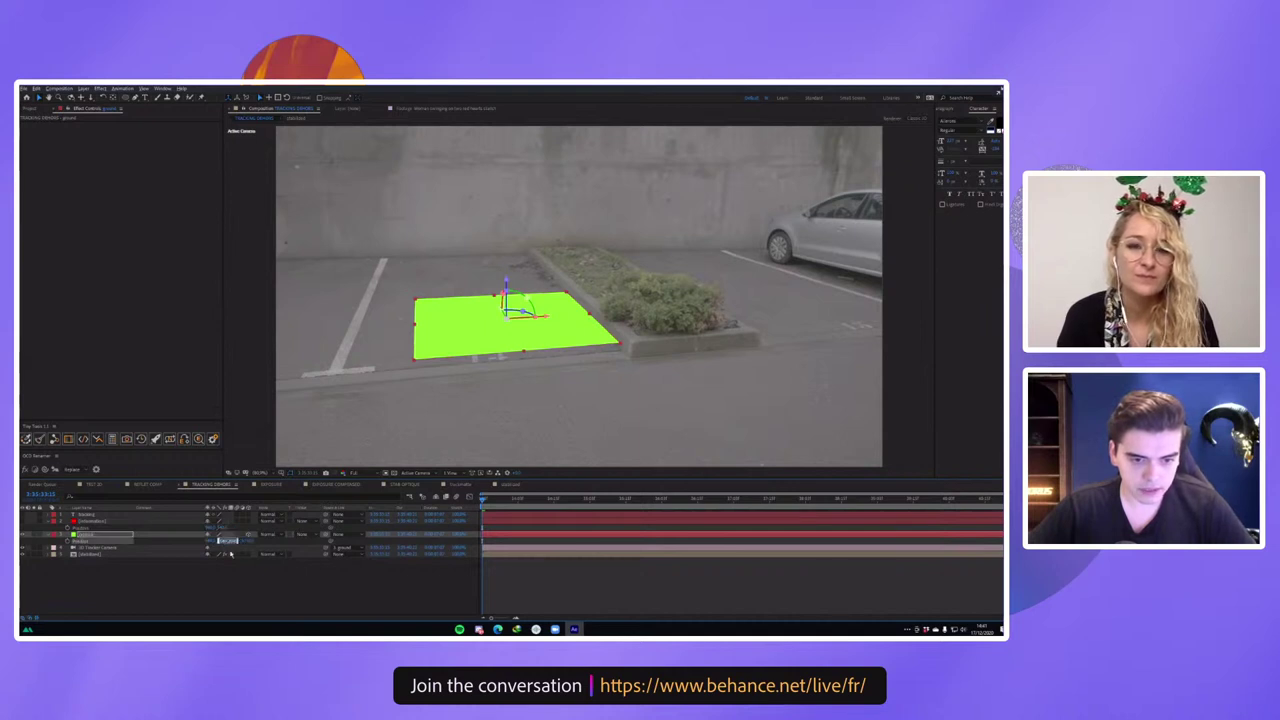
pyautogui.write('540,0')
pyautogui.click(242, 571)
pyautogui.click(238, 541)
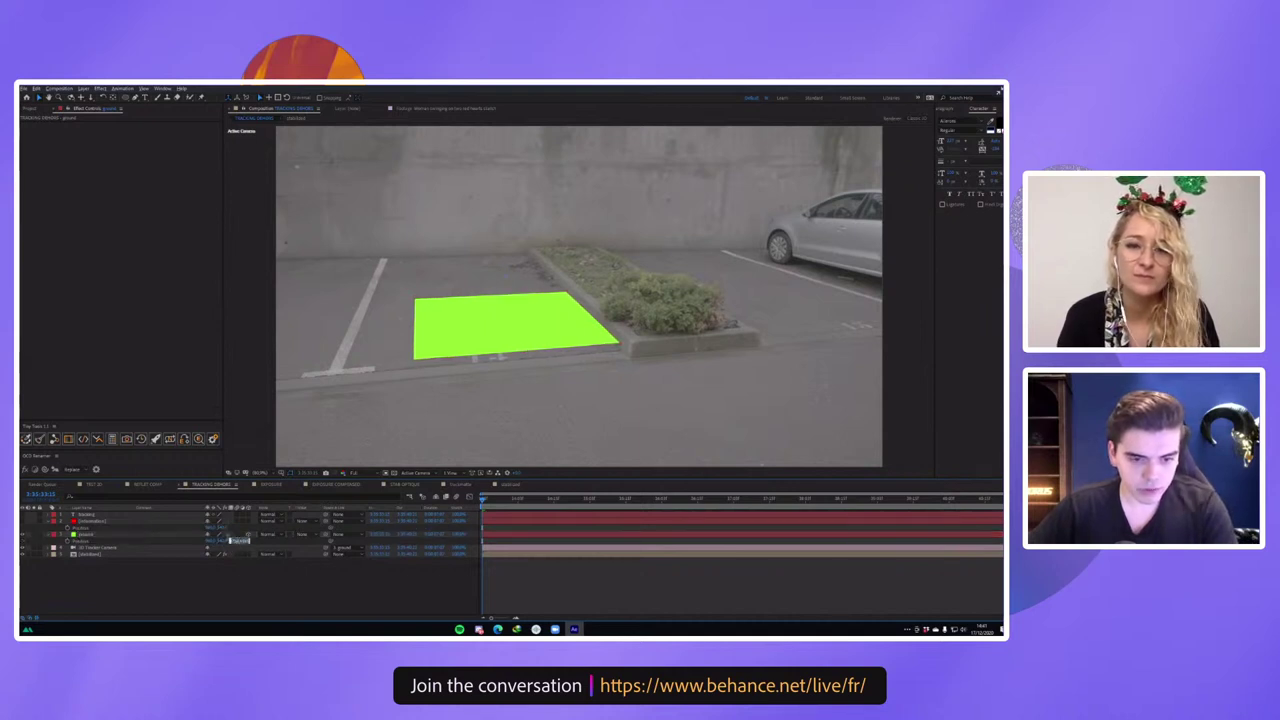
pyautogui.write('0')
pyautogui.click(243, 586)
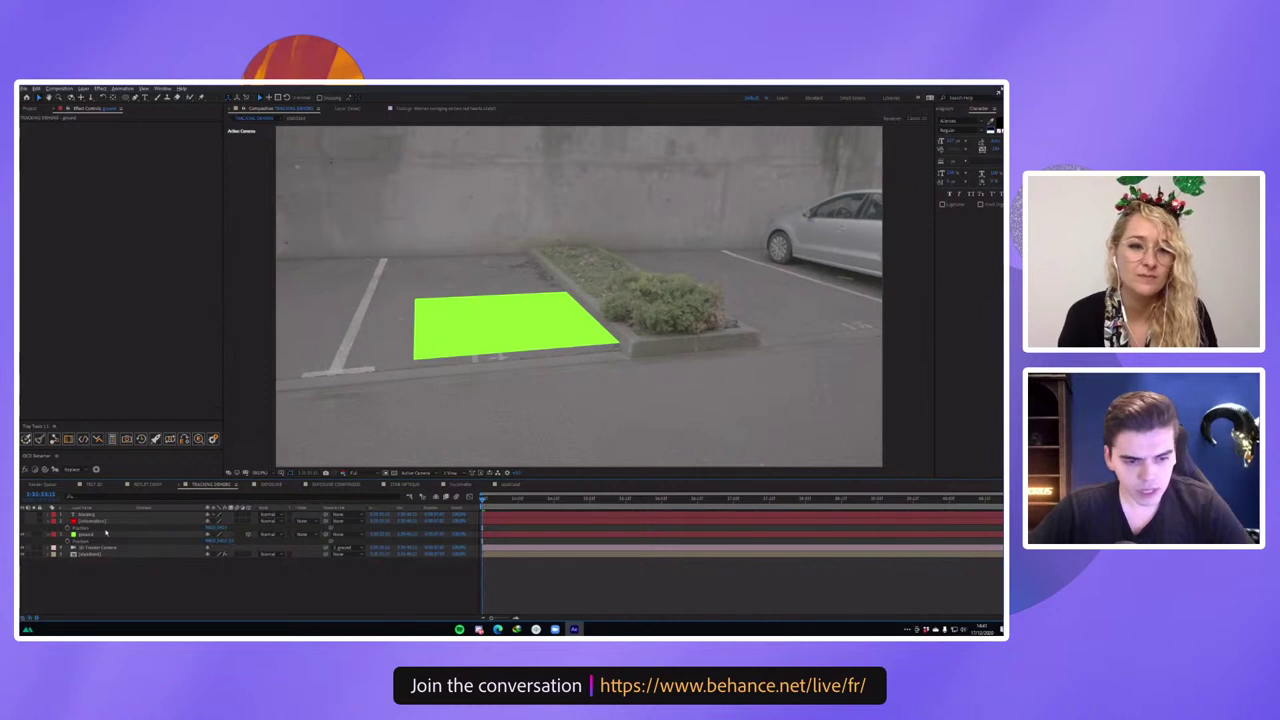
# Set the ground layer's X orientation to 270° and its Y orientation to 0°.
pyautogui.click(100, 535)
pyautogui.press('r')
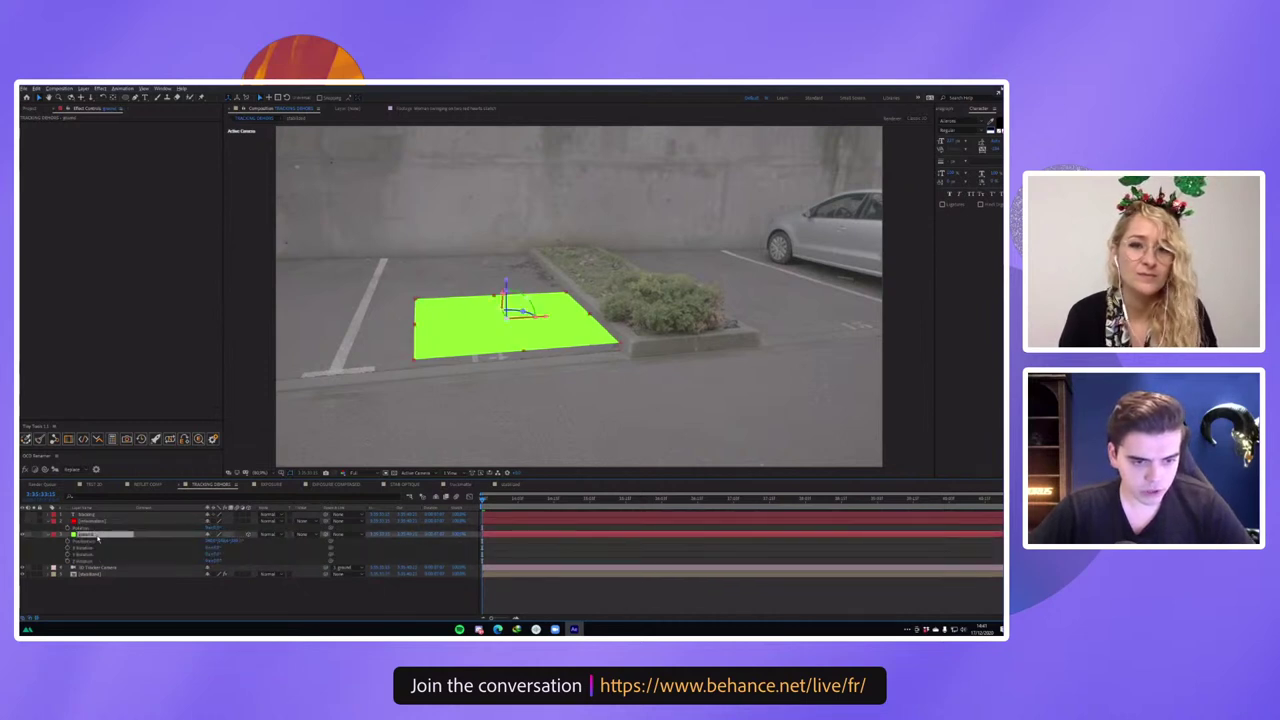
pyautogui.click(213, 541)
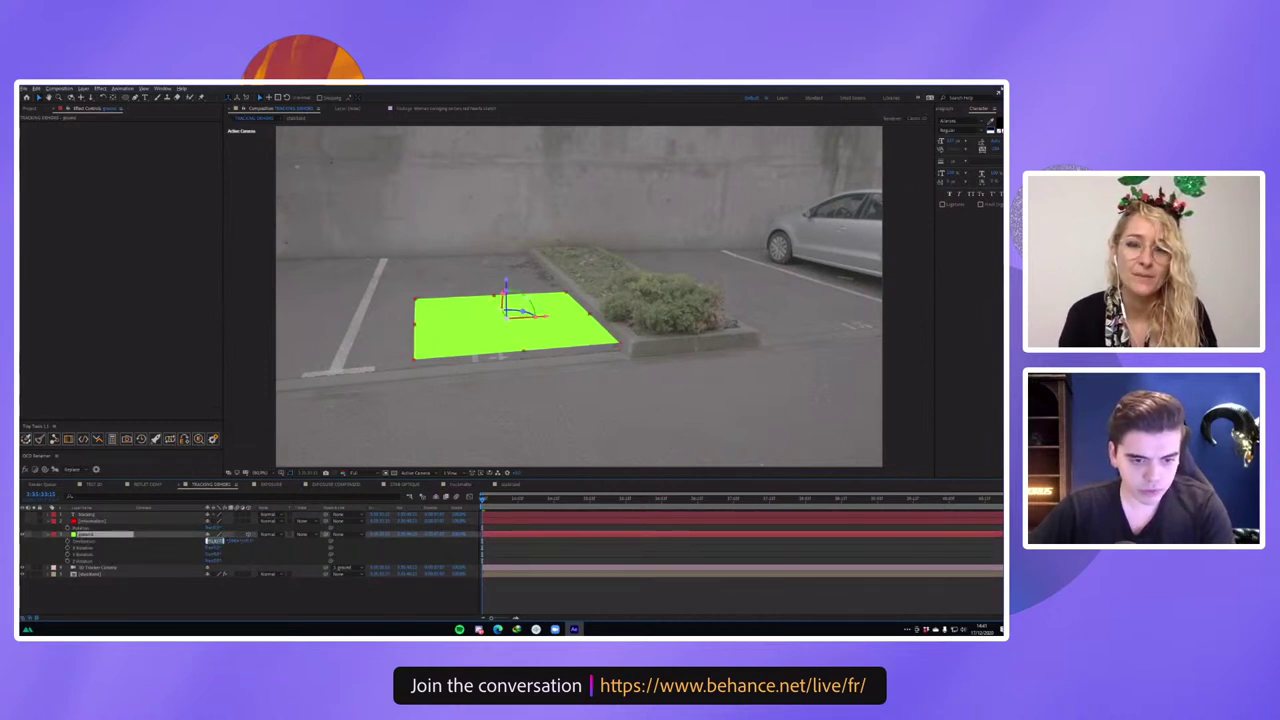
pyautogui.write('270')
pyautogui.click(187, 535)
pyautogui.click(243, 546)
pyautogui.click(224, 541)
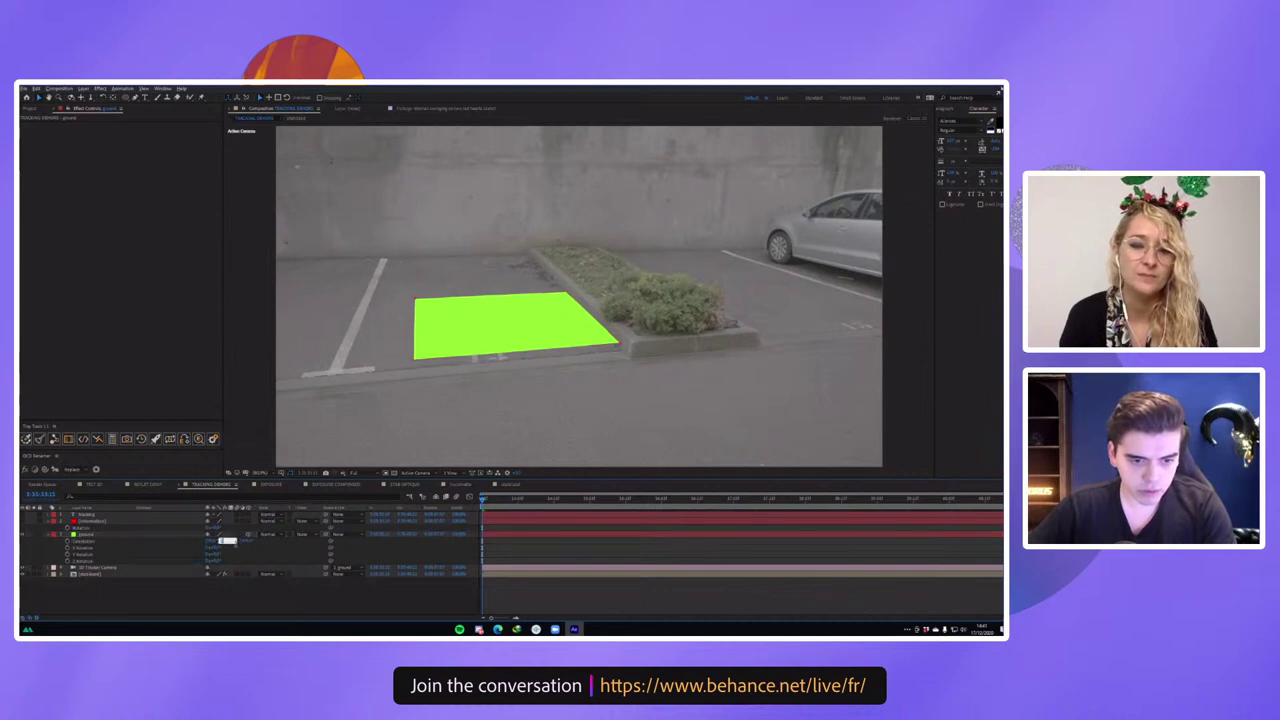
pyautogui.write('0')
pyautogui.press('Return')
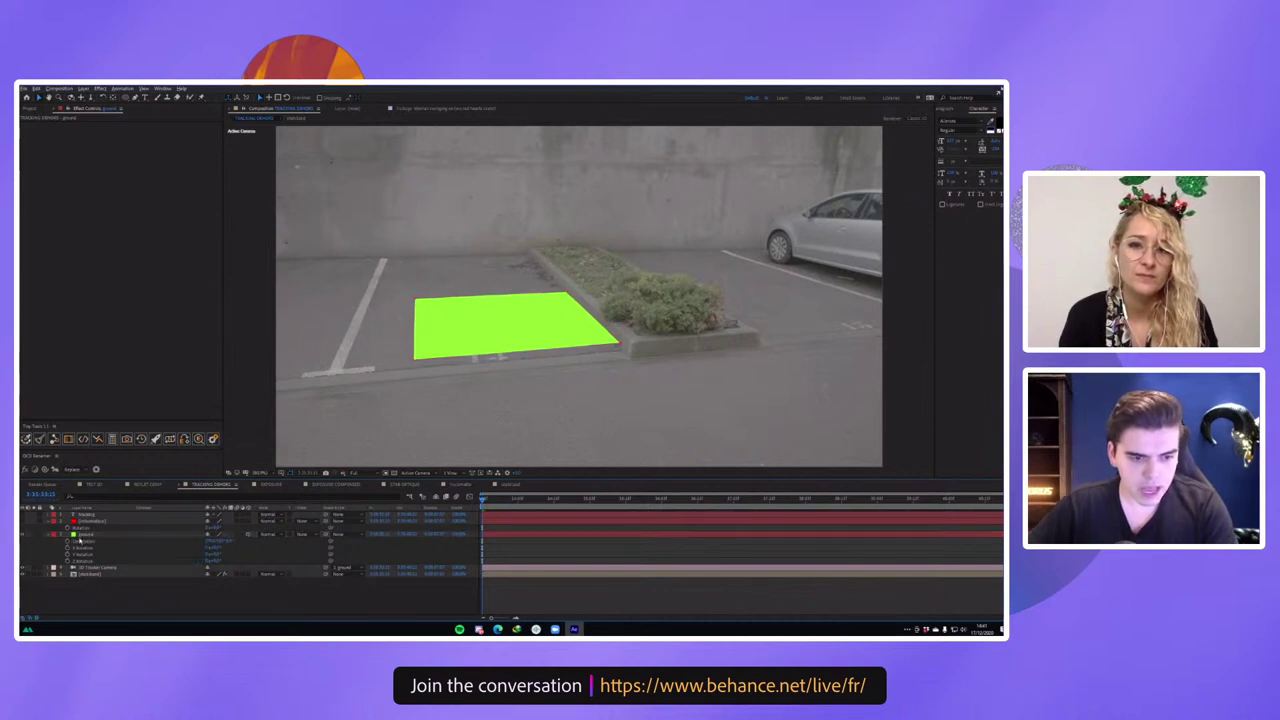
# Remove the ground layer as parent of the 3D Tracker Camera.
pyautogui.click(110, 534)
pyautogui.click(348, 568)
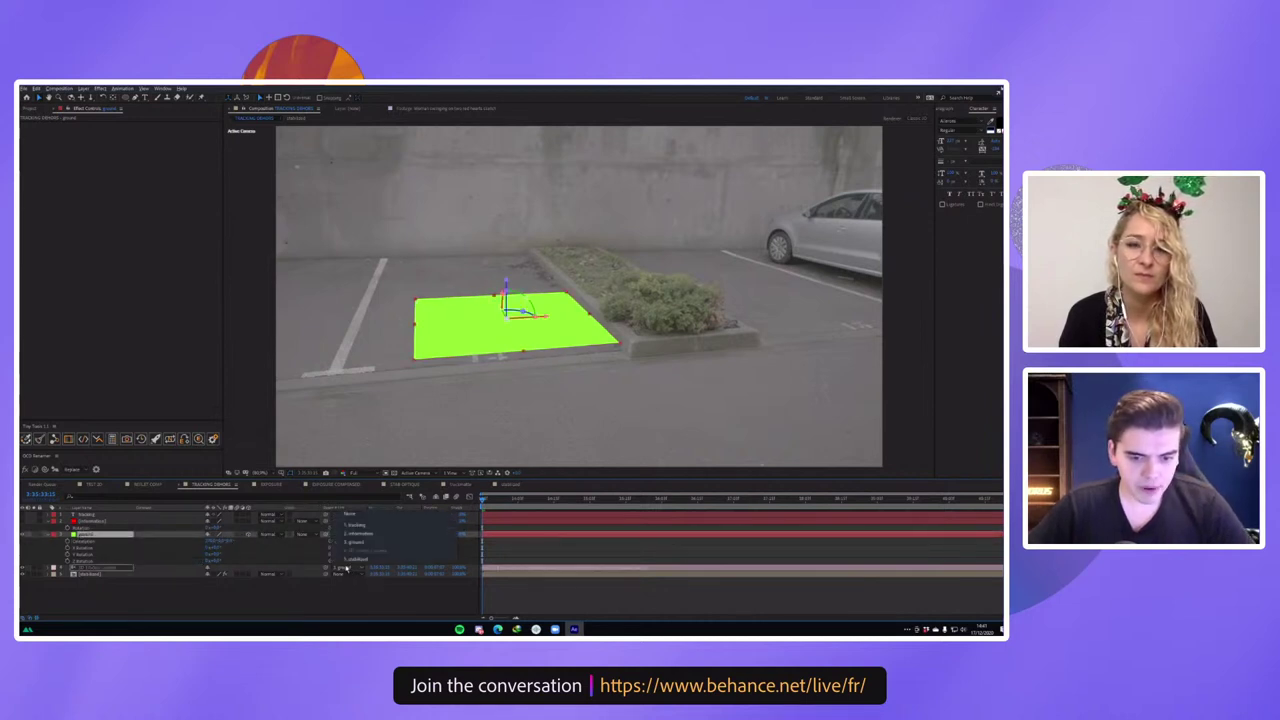
pyautogui.click(348, 524)
pyautogui.click(95, 521)
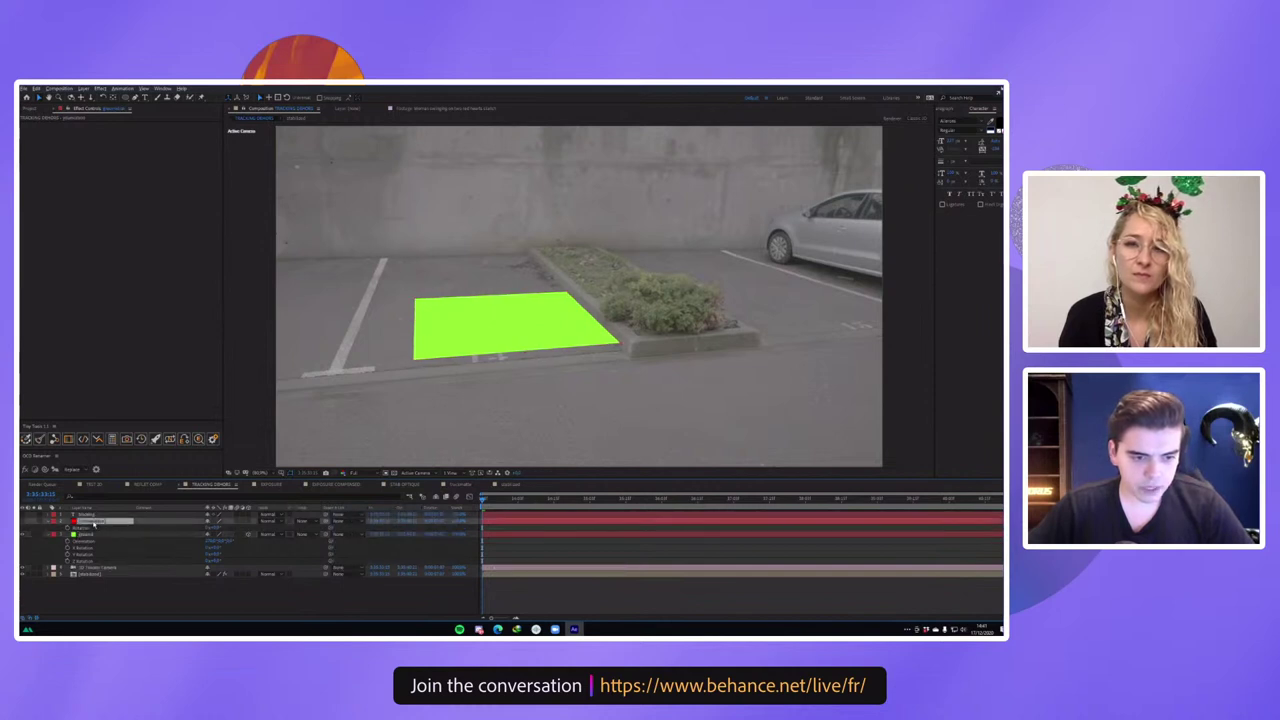
# Show the TRACKING text layer, make it 3D and preview how it follows the footage.
pyautogui.click(23, 514)
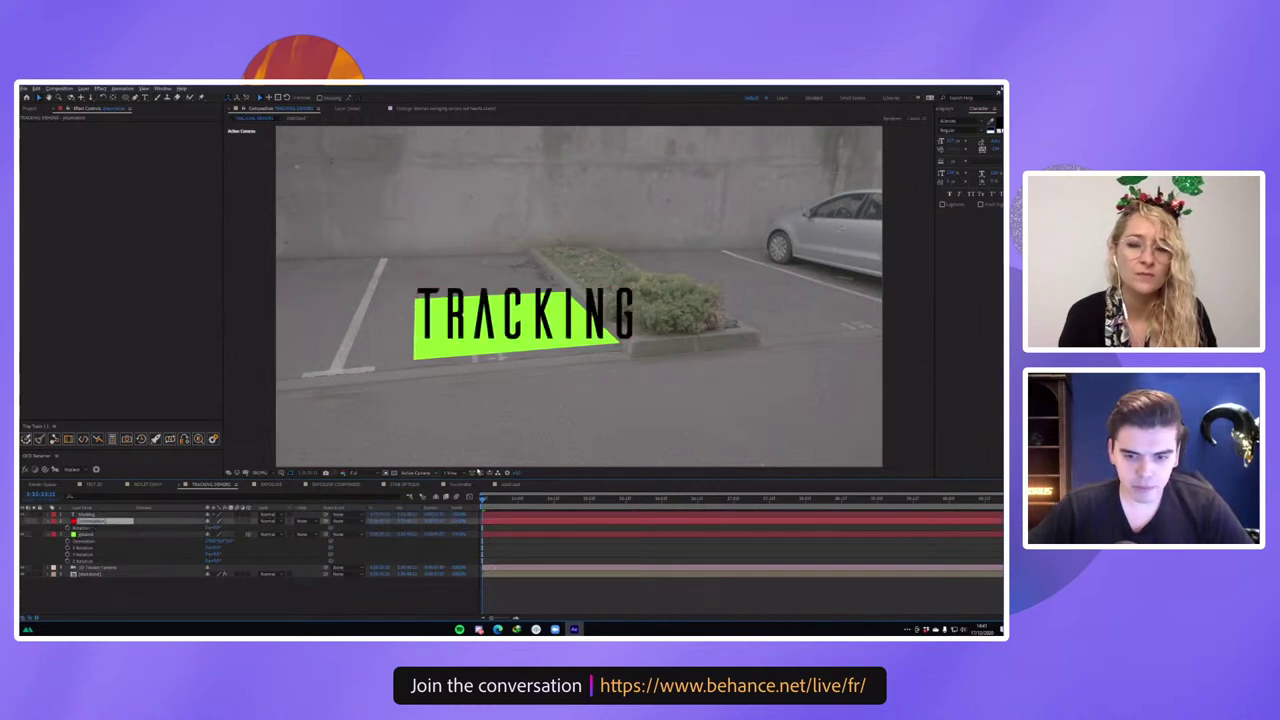
pyautogui.click(249, 515)
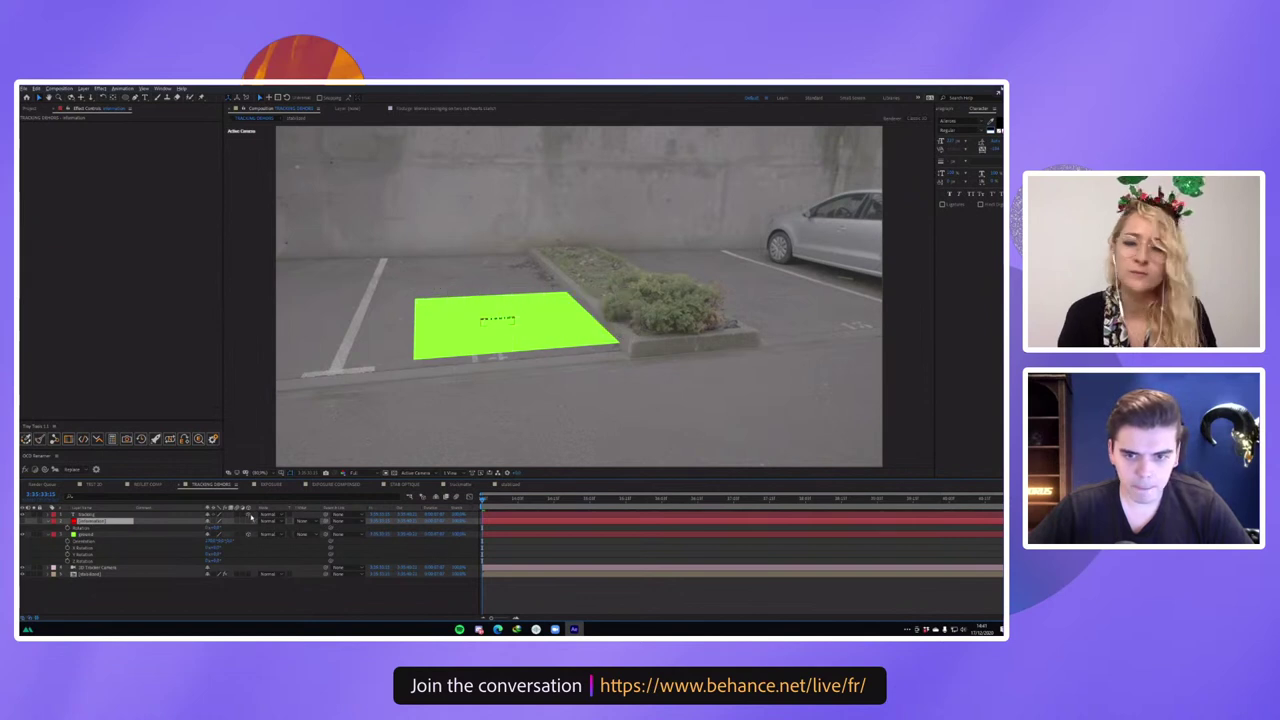
pyautogui.click(160, 515)
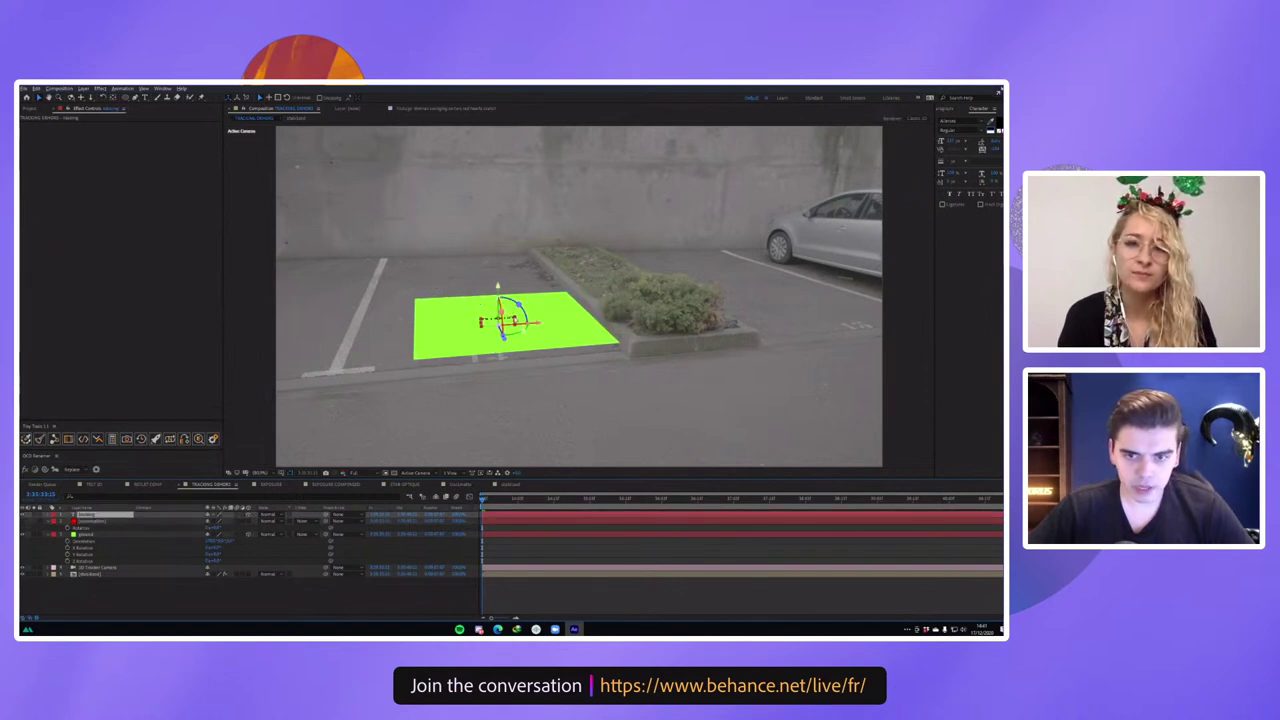
pyautogui.press('space')
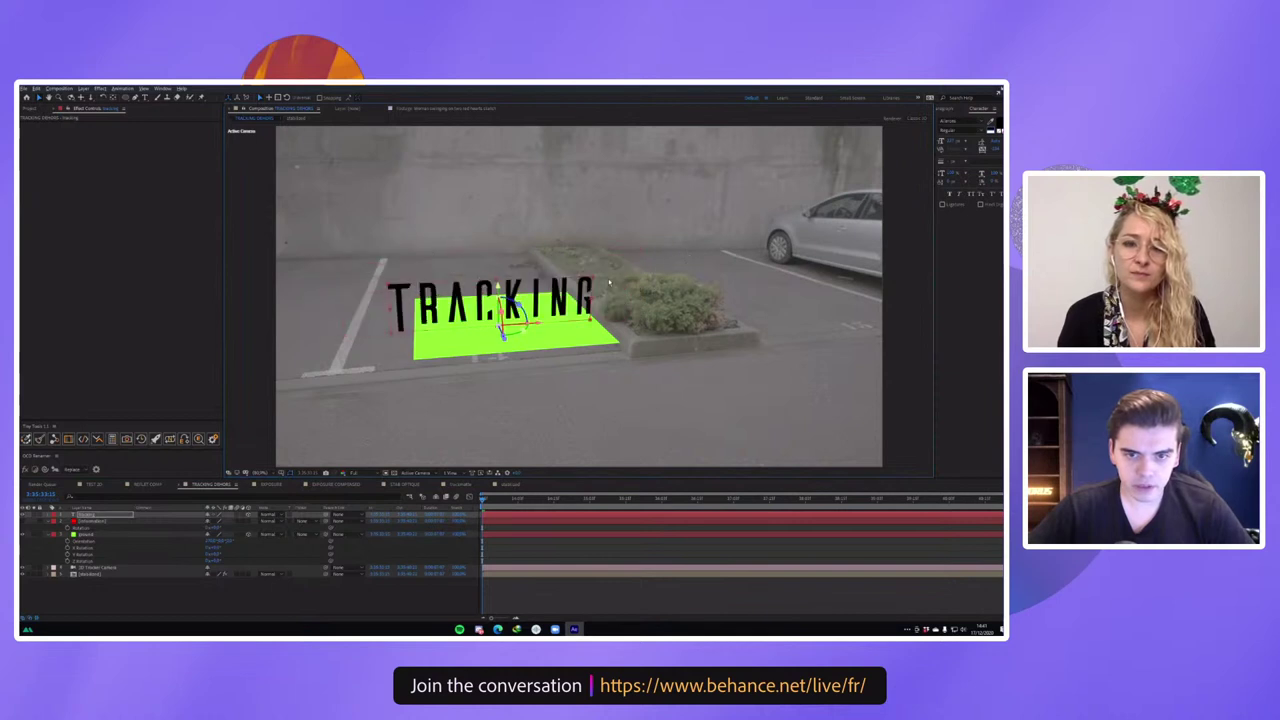
pyautogui.press('space')
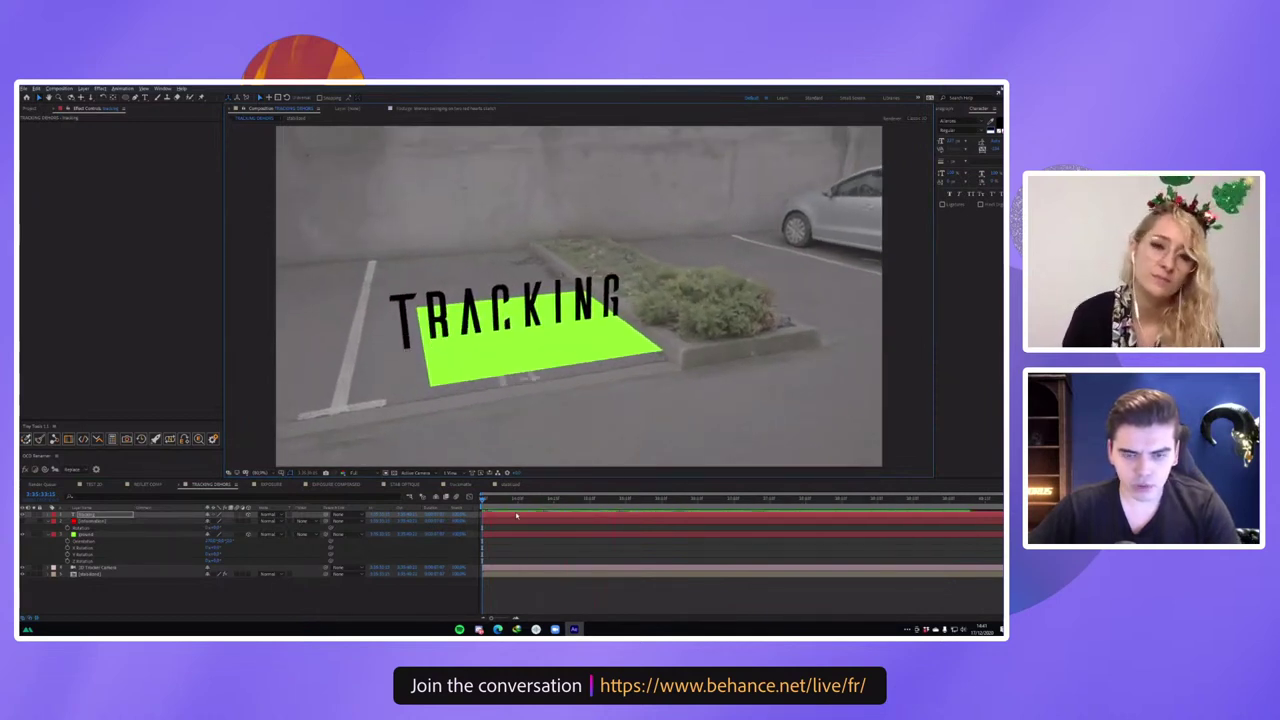
pyautogui.press('space')
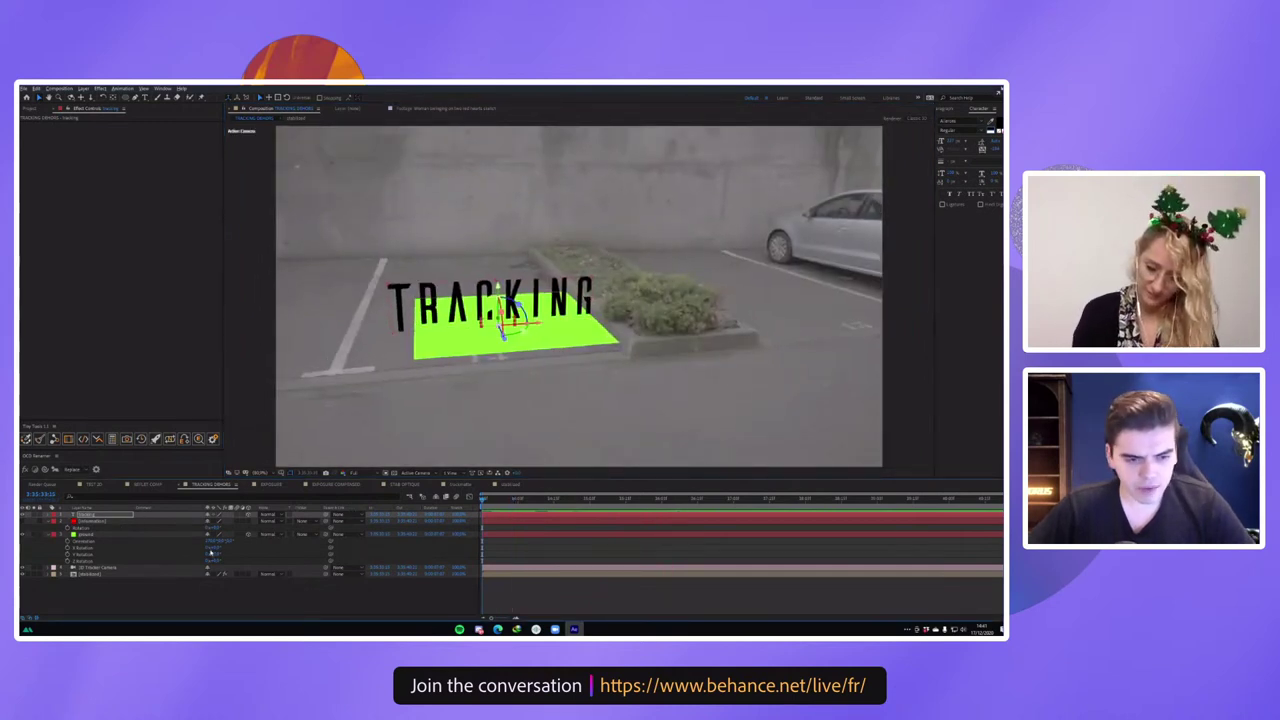
# Undo the text, parenting, orientation and position changes, back to the red solid's original place and visibility.
pyautogui.hotkey('ctrl', 'z')
pyautogui.hotkey('ctrl', 'z')
pyautogui.hotkey('ctrl', 'z')
pyautogui.hotkey('ctrl', 'z')
pyautogui.hotkey('ctrl', 'z')
pyautogui.hotkey('ctrl', 'z')
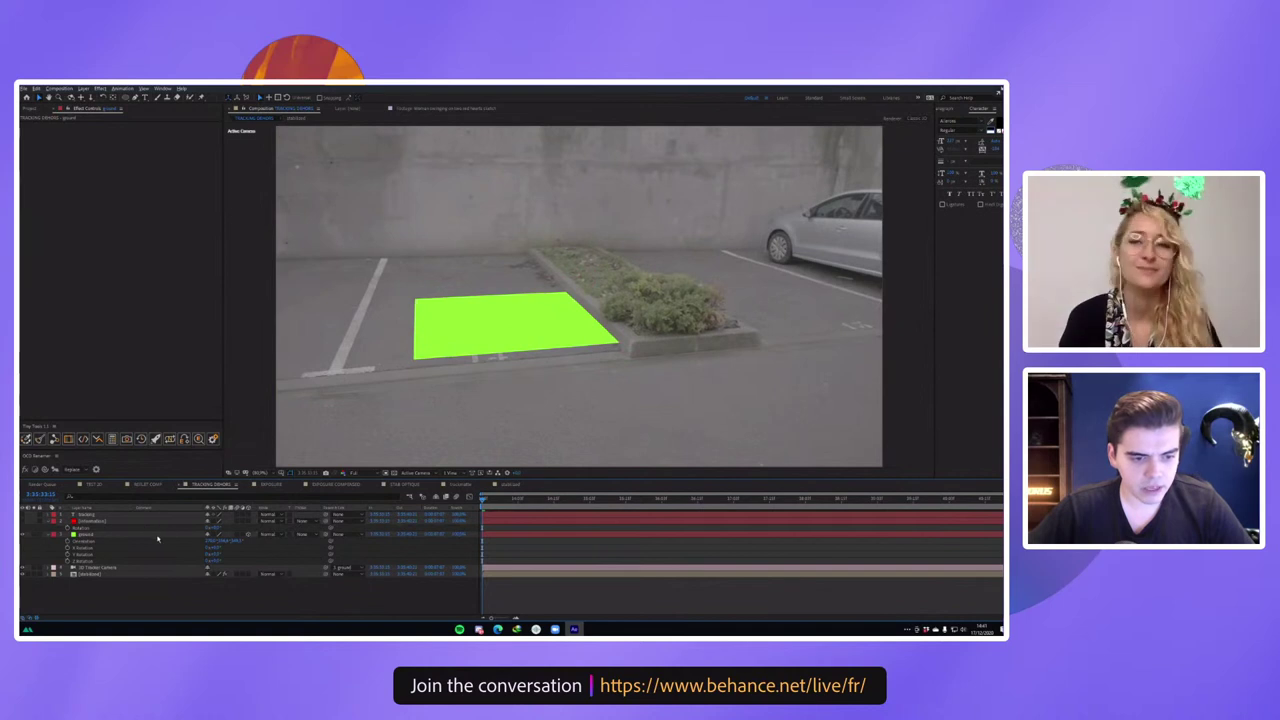
pyautogui.click(126, 536)
pyautogui.click(124, 537)
pyautogui.click(124, 538)
pyautogui.click(124, 537)
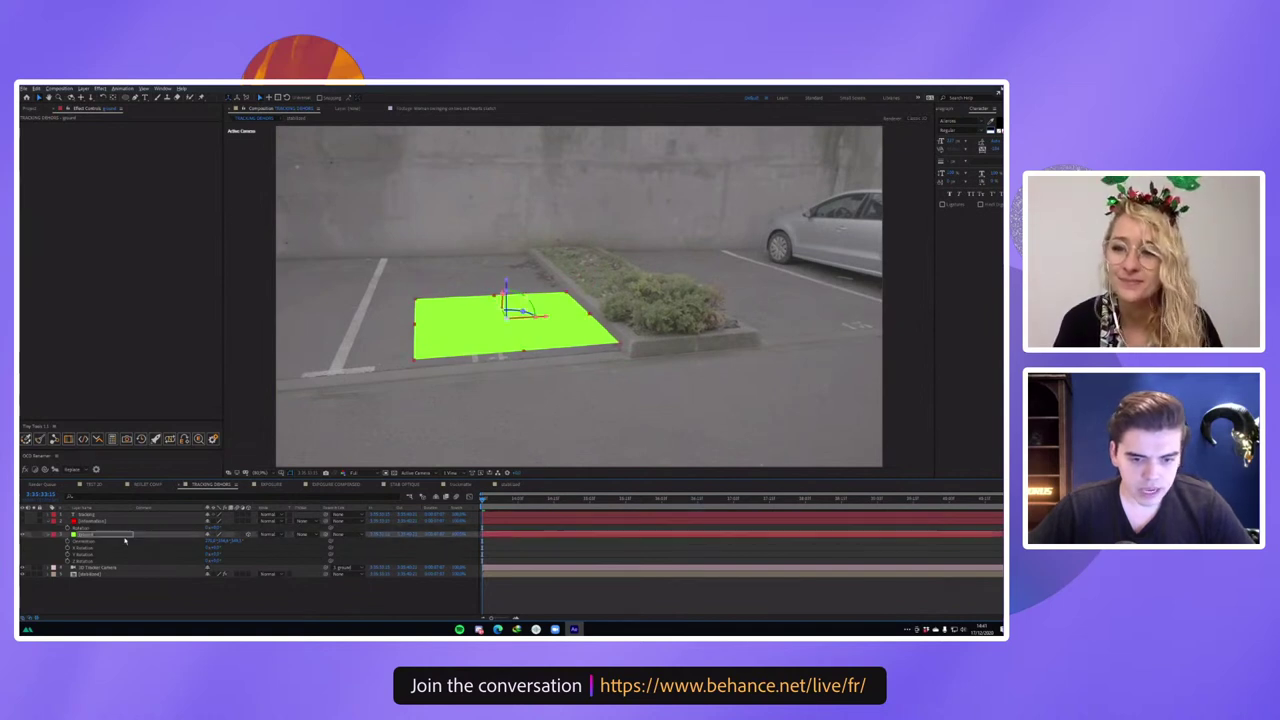
pyautogui.hotkey('ctrl', 'z')
pyautogui.hotkey('ctrl', 'z')
pyautogui.hotkey('ctrl', 'z')
pyautogui.hotkey('ctrl', 'z')
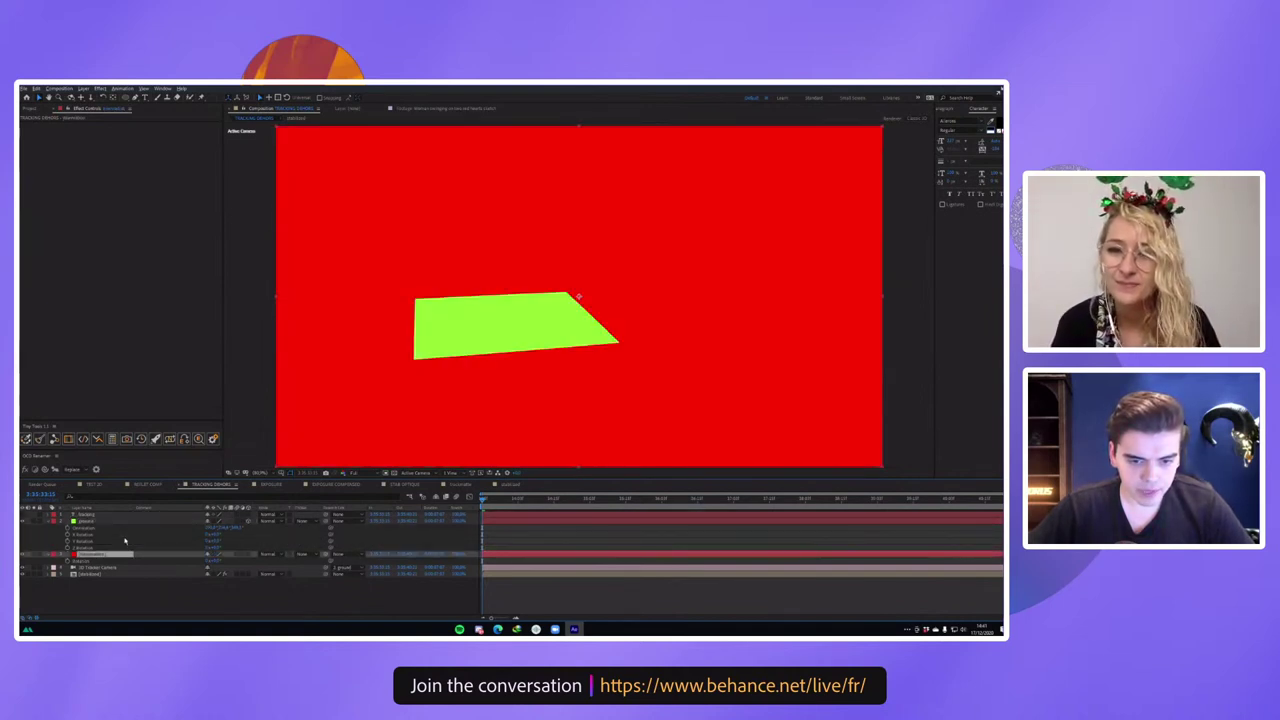
# Delete the red solid and clear the 3D Tracker Camera's parent.
pyautogui.press('Delete')
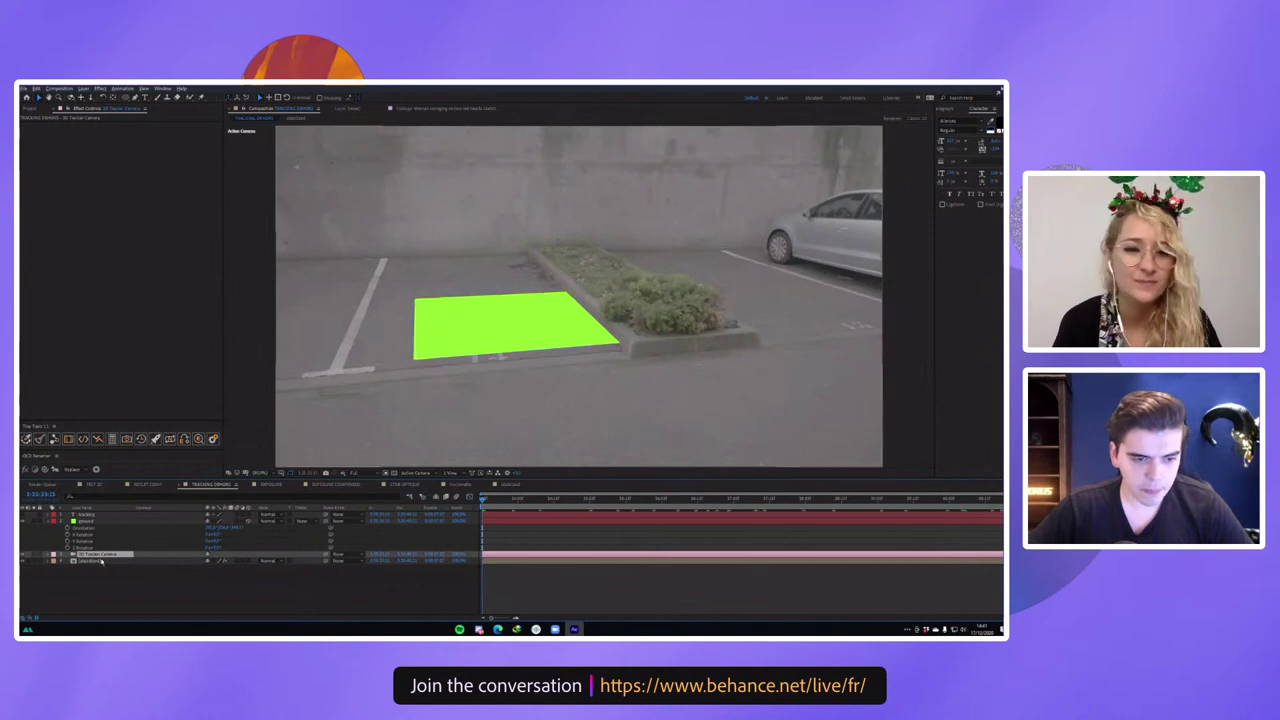
pyautogui.click(102, 561)
pyautogui.click(89, 515)
# Open the Normalize Track script and run it on the ground layer and the 3D Tracker Camera.
pyautogui.click(88, 521)
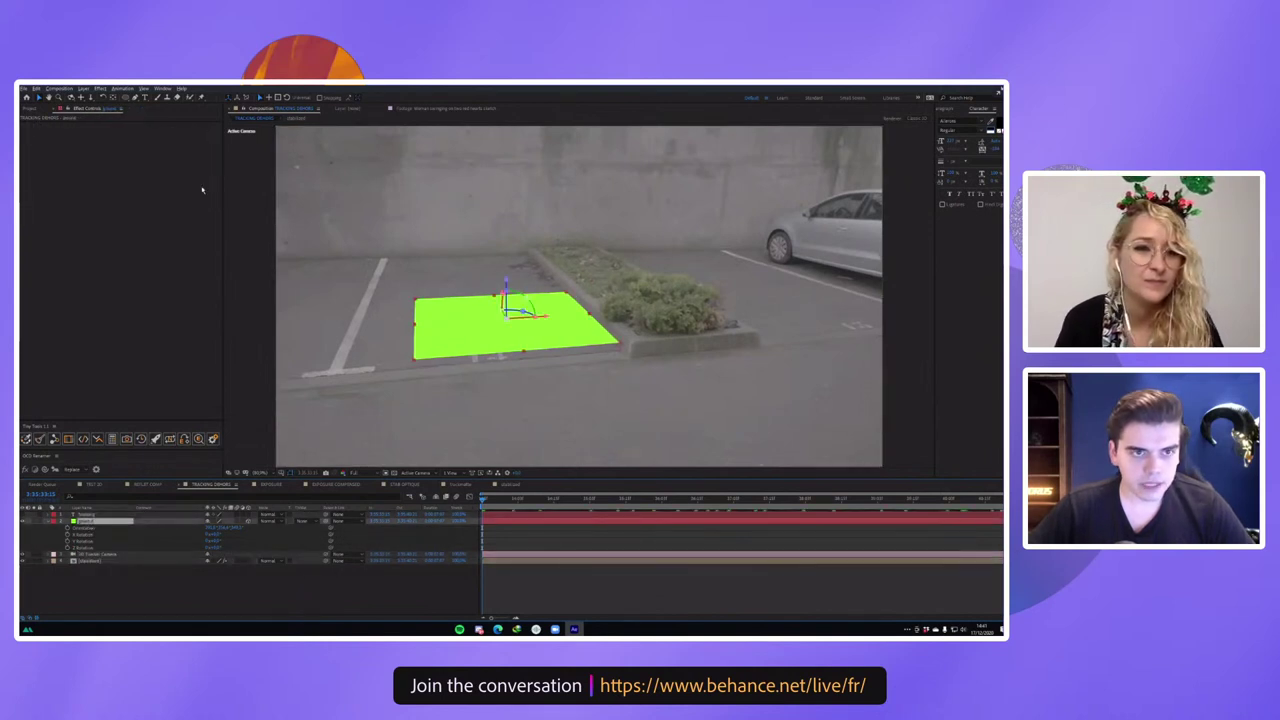
pyautogui.click(162, 88)
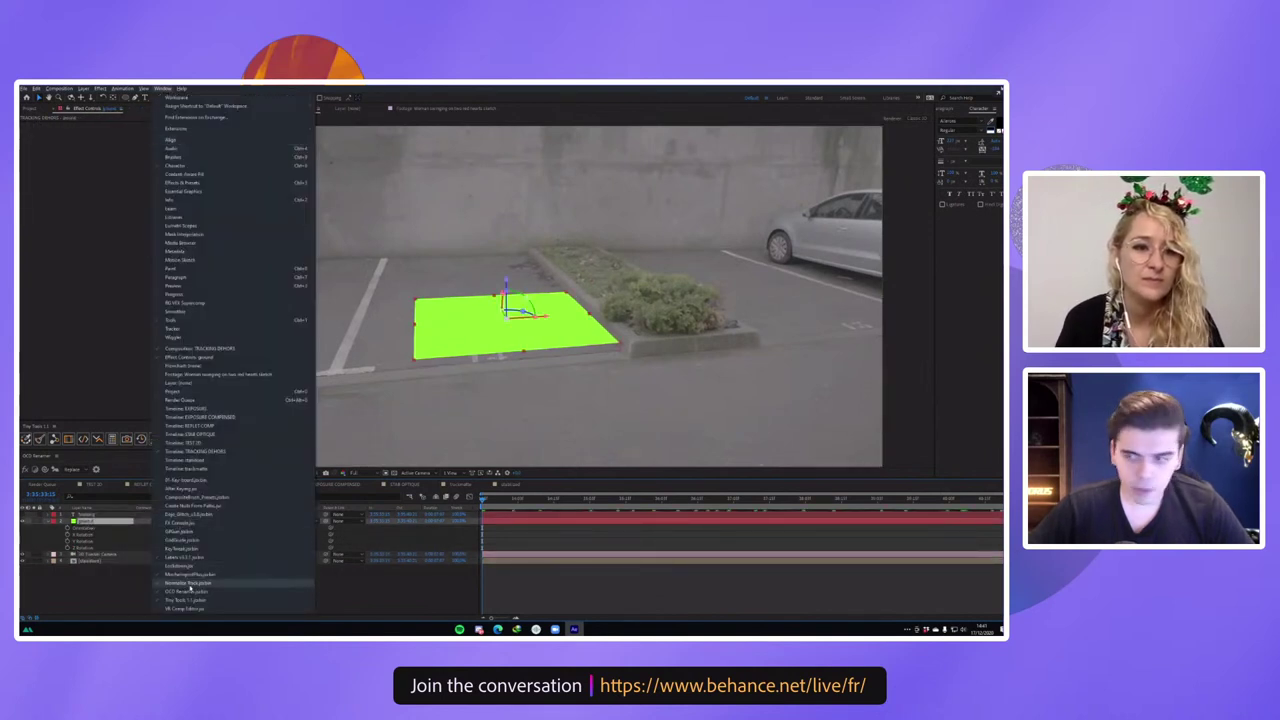
pyautogui.click(180, 566)
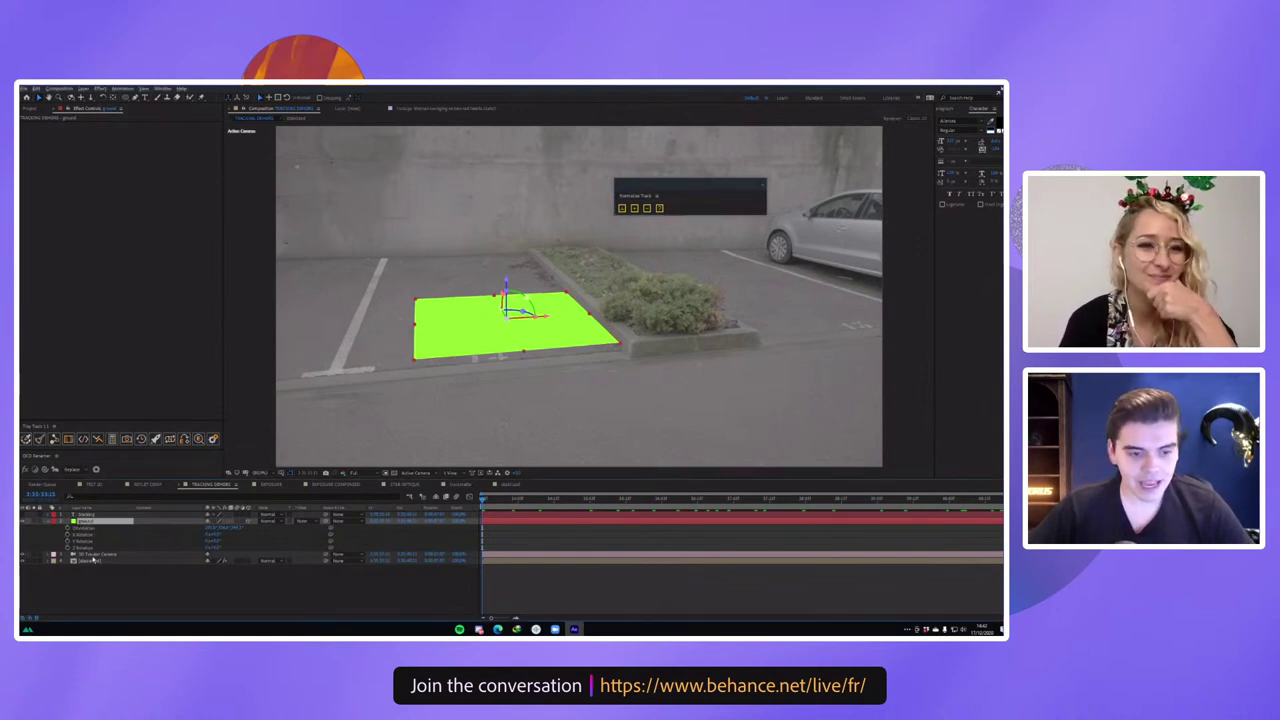
pyautogui.click(93, 556)
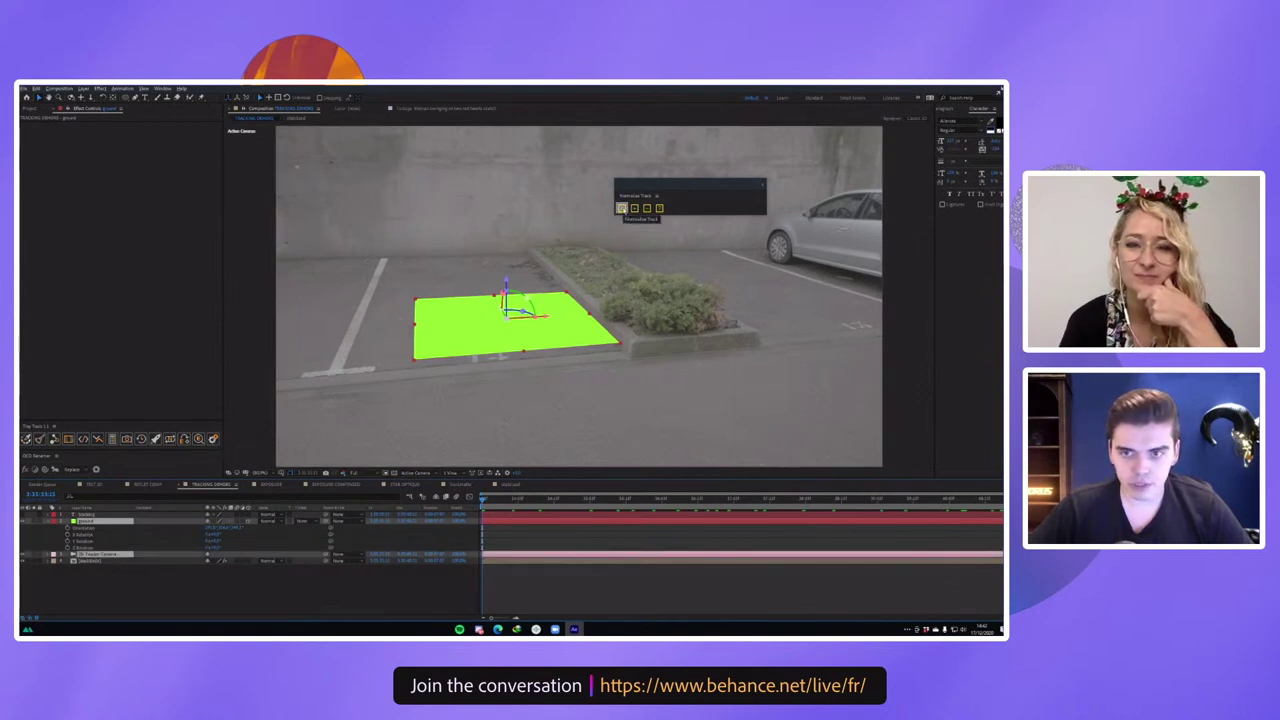
pyautogui.click(621, 208)
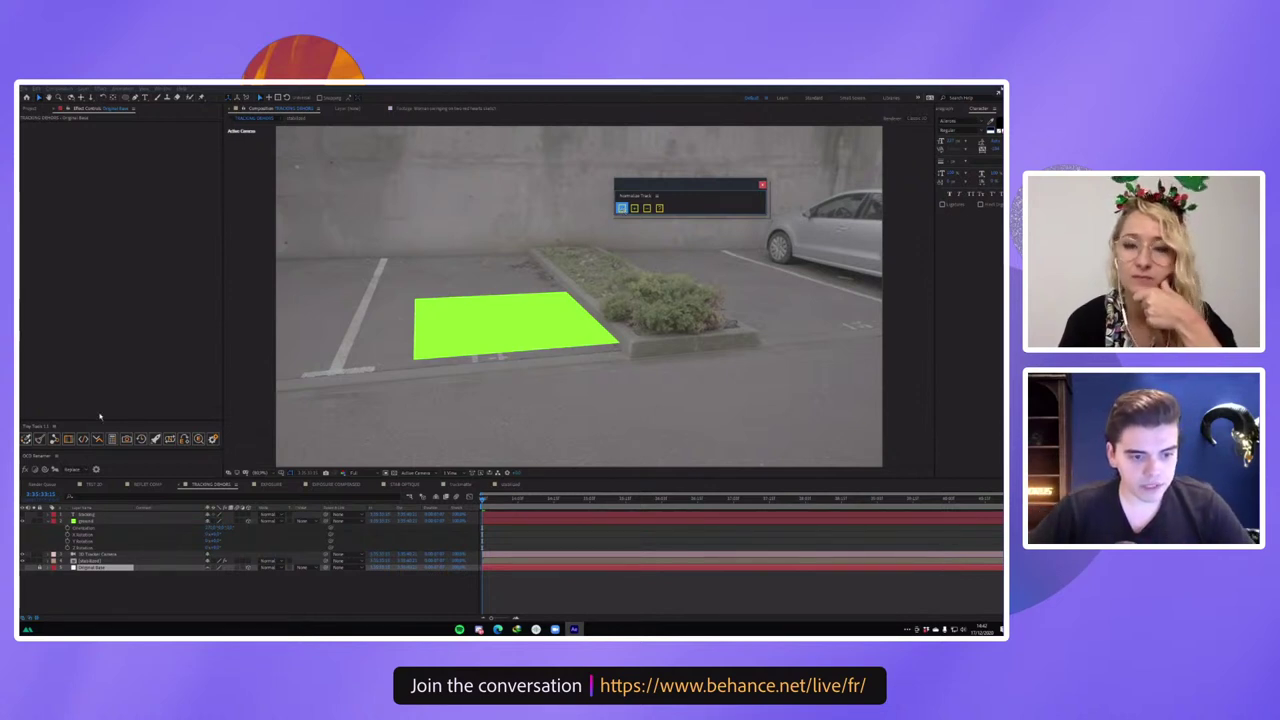
# Reveal the 3D Tracker Camera's position keyframes and run Normalize Track again on the camera and ground layers.
pyautogui.click(99, 554)
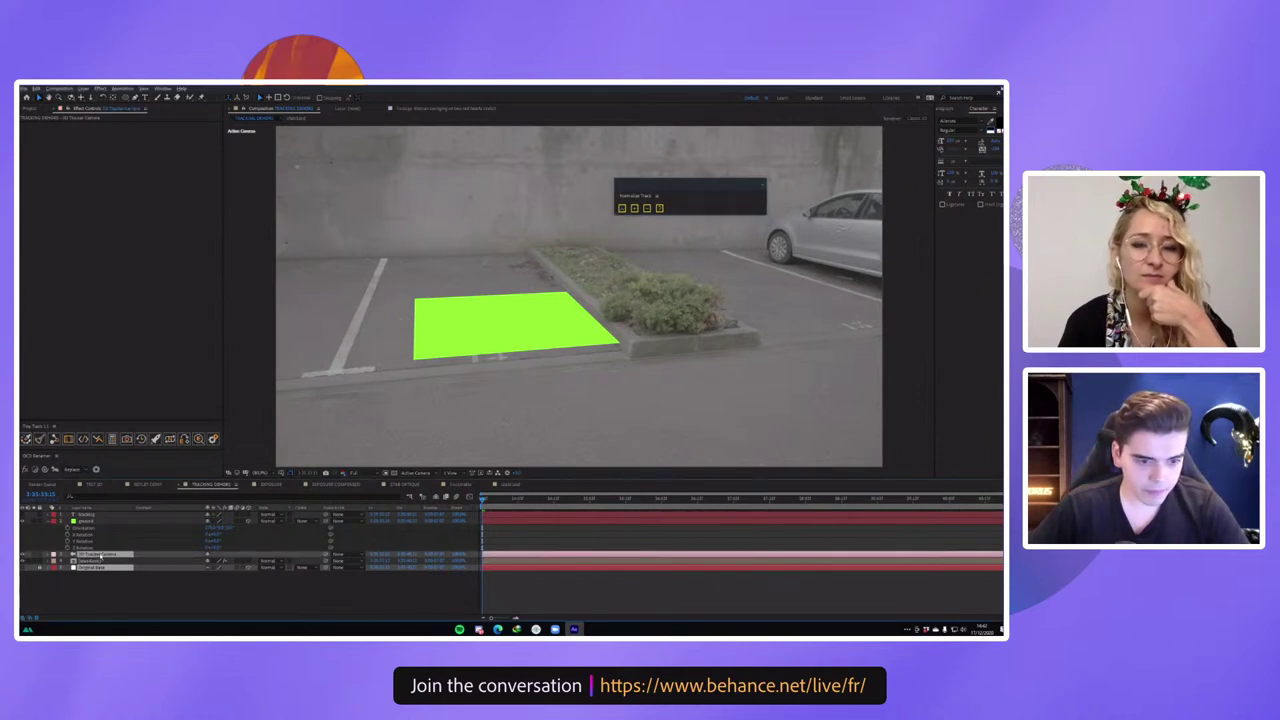
pyautogui.press('p')
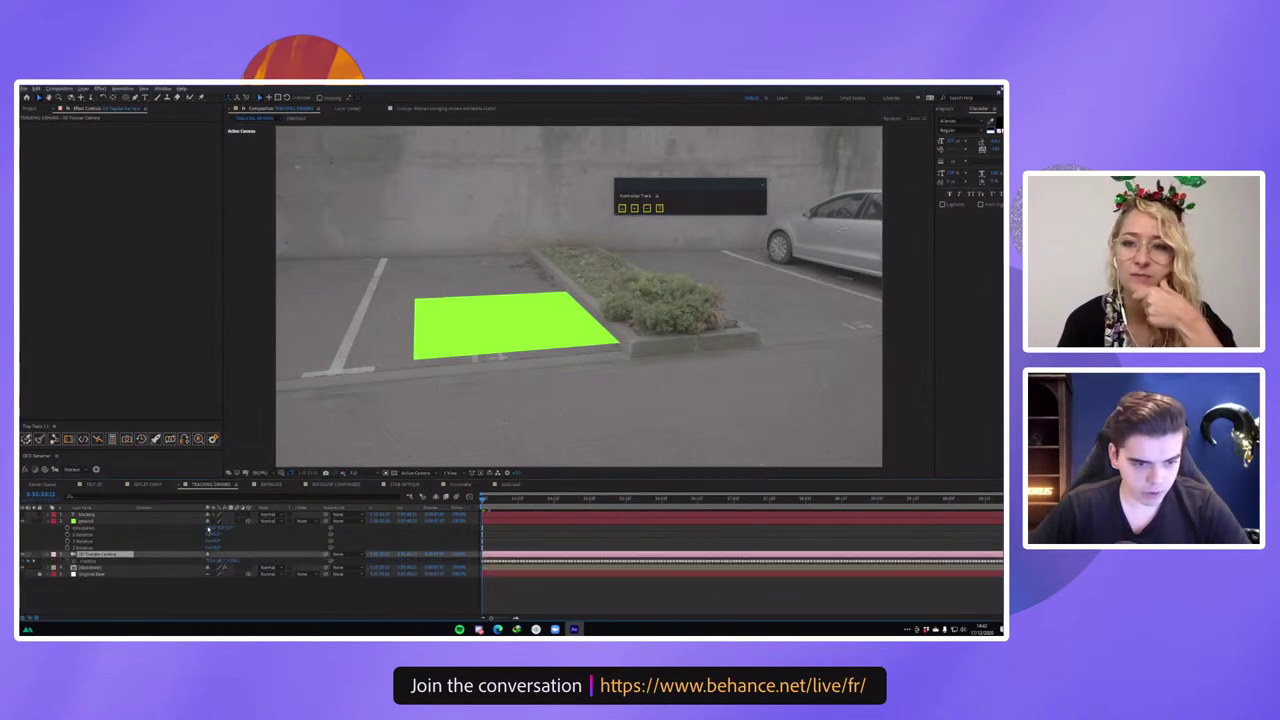
pyautogui.click(85, 521)
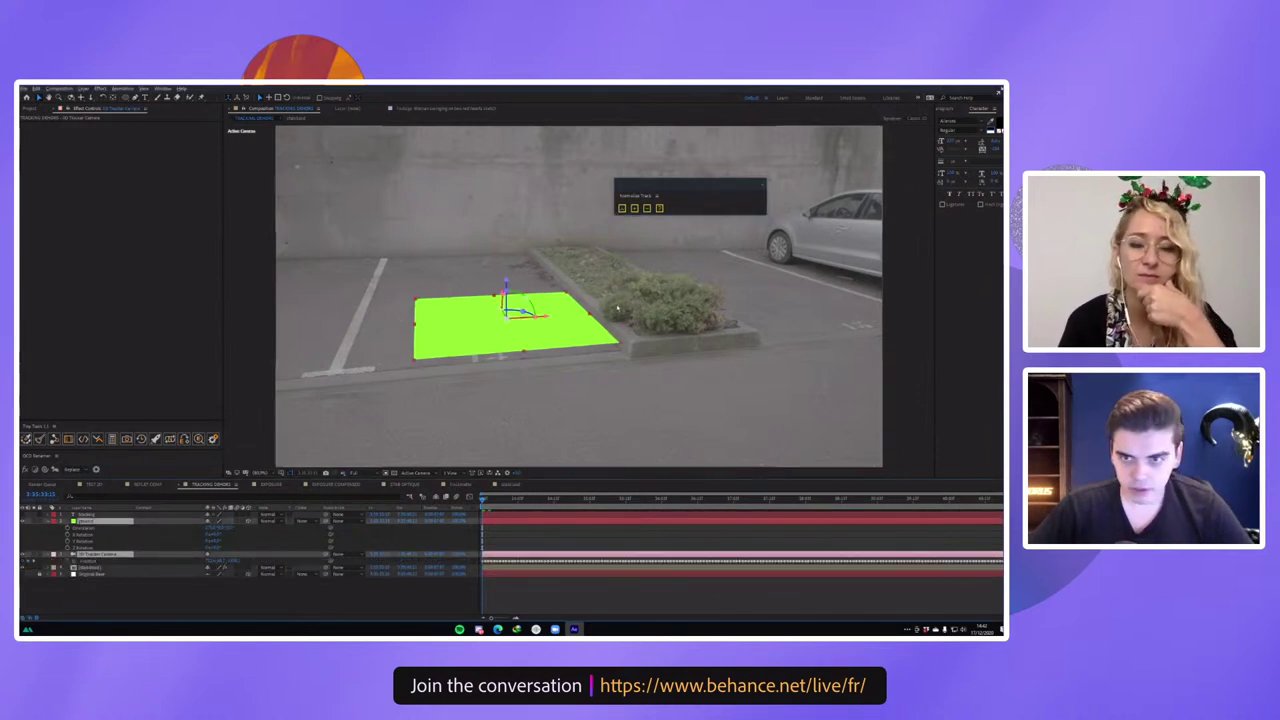
pyautogui.click(621, 208)
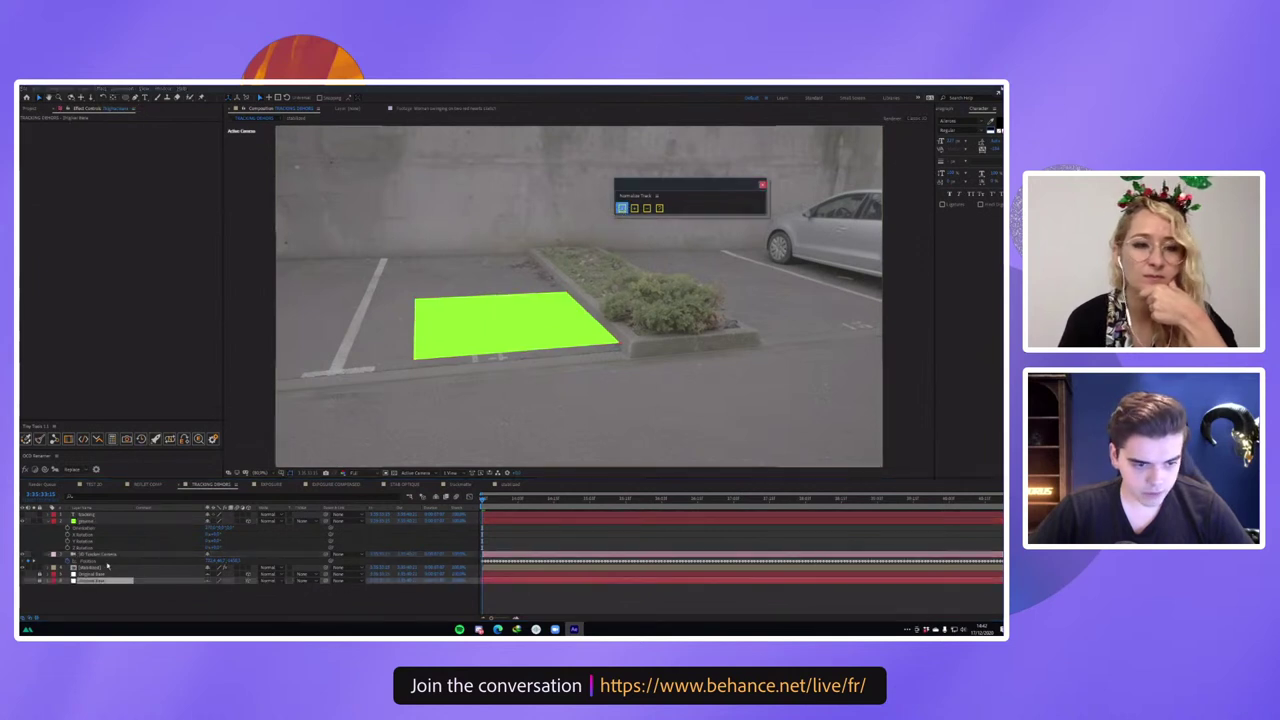
# Show the TRACKING text layer and turn it into a 3D layer.
pyautogui.click(87, 515)
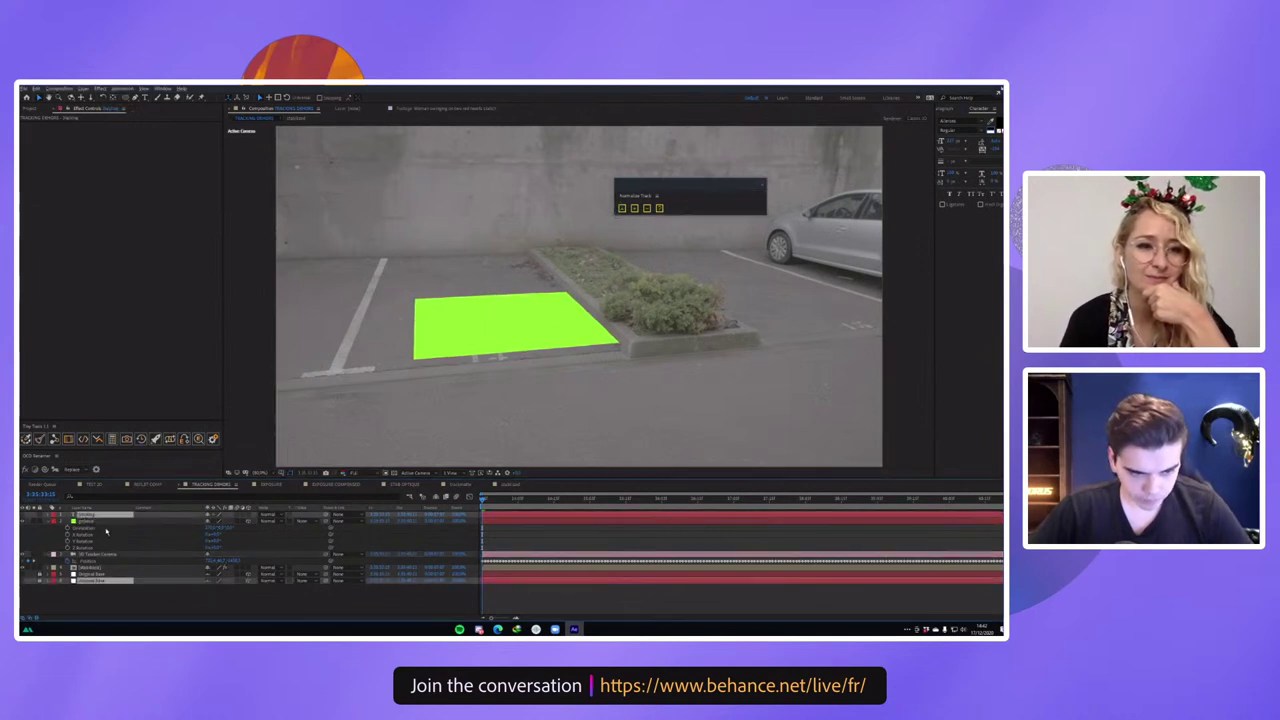
pyautogui.click(90, 521)
pyautogui.click(24, 514)
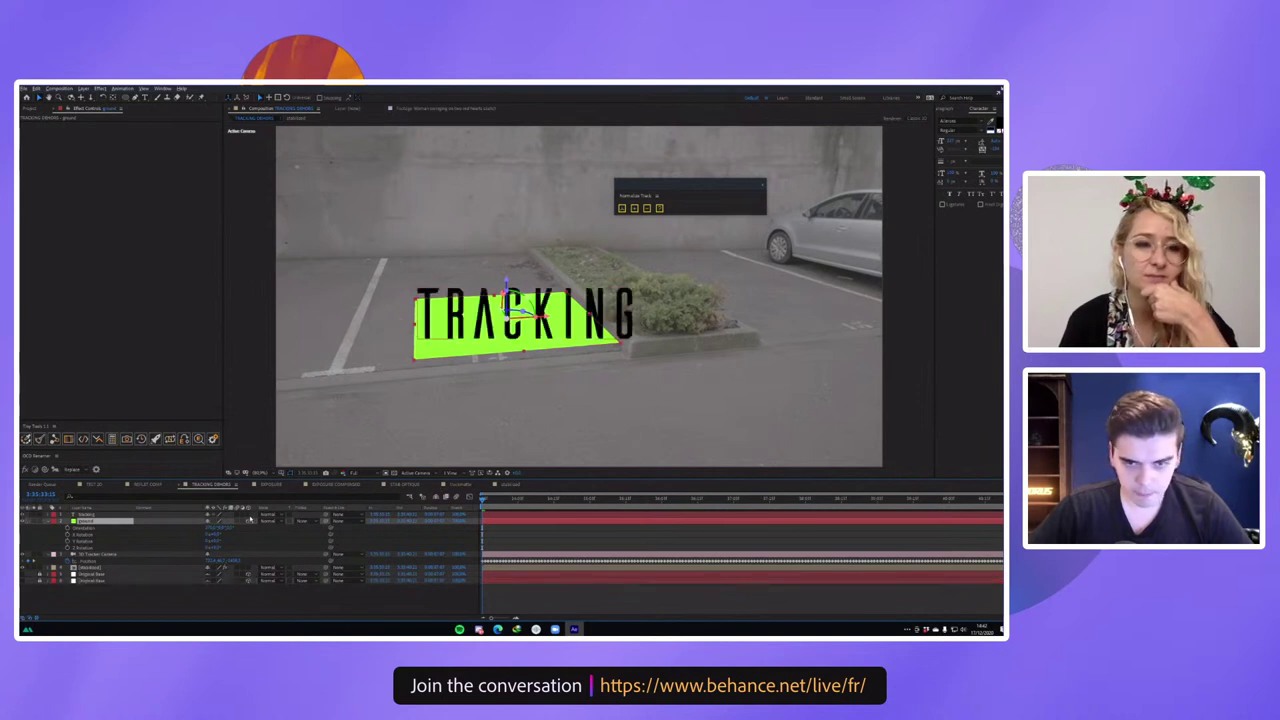
pyautogui.click(249, 515)
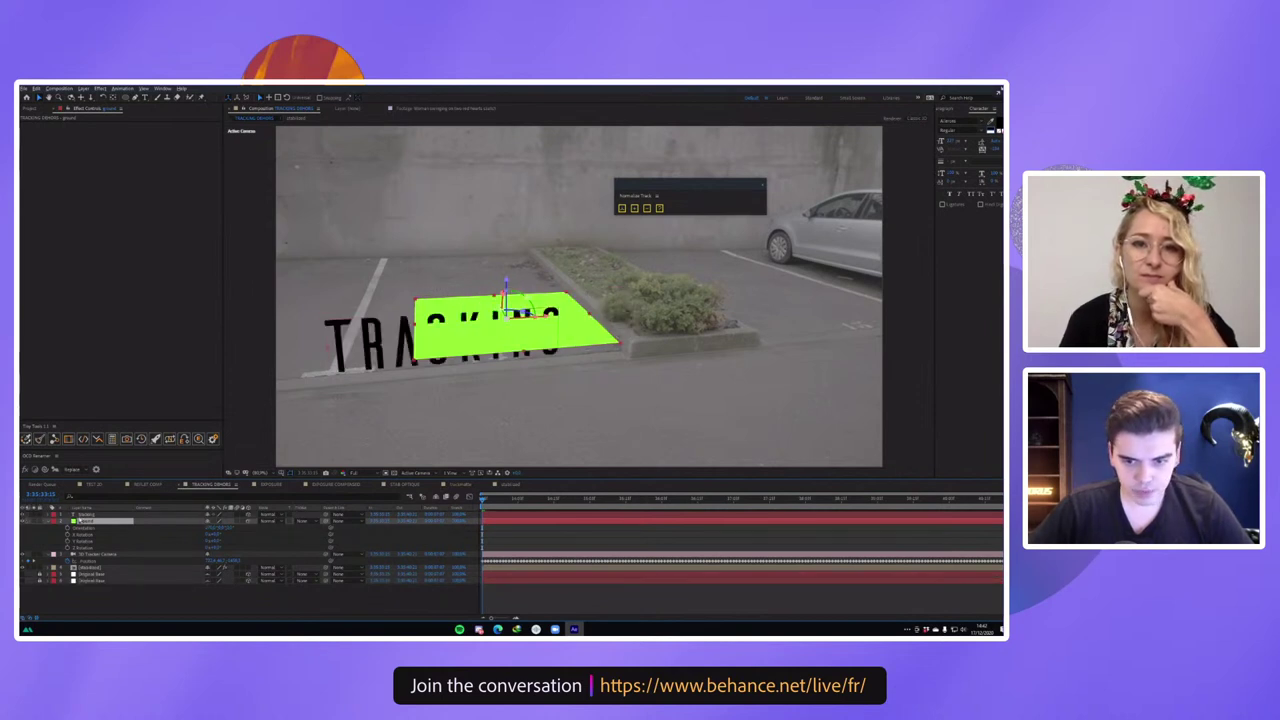
# Move the playhead further into the shot and delete the TRACKING text layer.
pyautogui.click(87, 515)
pyautogui.moveTo(485, 499); pyautogui.dragTo(560, 501)
pyautogui.press('Delete')
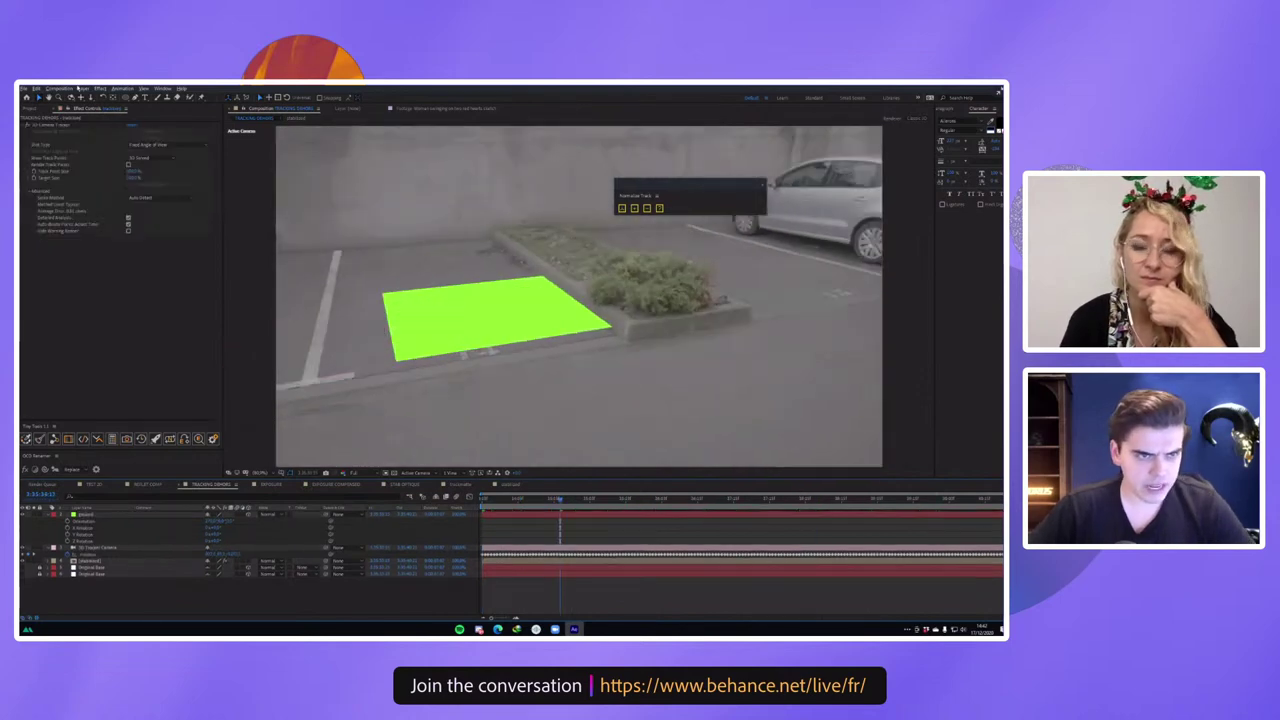
# Create a red solid above the ground layer and turn it into a 3D layer.
pyautogui.click(83, 88)
pyautogui.moveTo(95, 97)
pyautogui.click(284, 108)
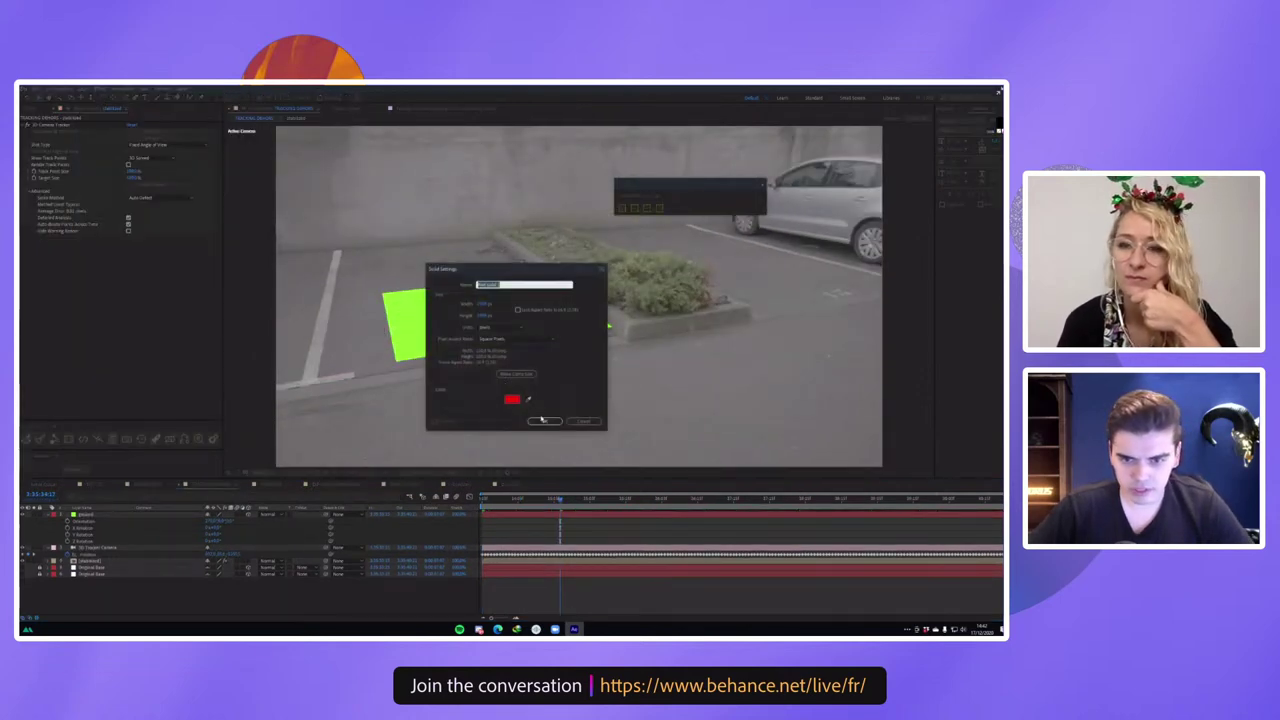
pyautogui.press('Return')
pyautogui.click(250, 517)
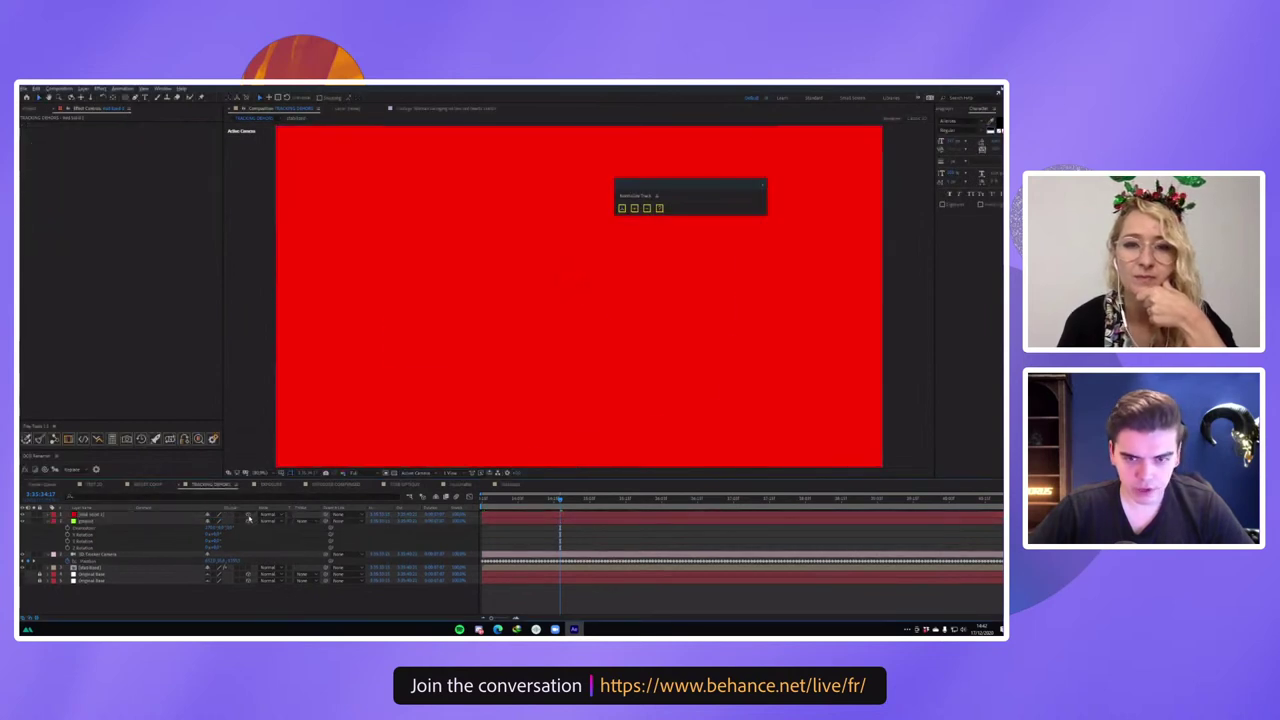
# Reveal the red solid's scale and shrink it to about the width of the green ground solid.
pyautogui.click(120, 508)
pyautogui.press('s')
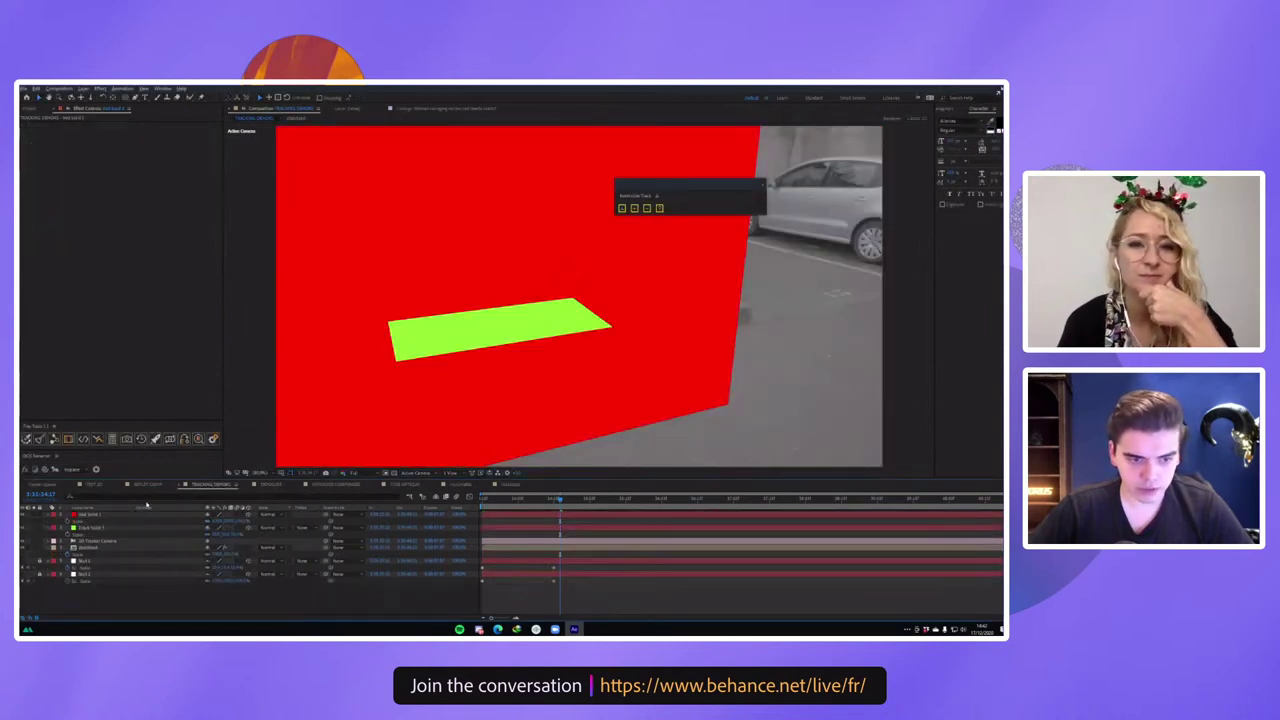
pyautogui.click(90, 515)
pyautogui.press('s')
pyautogui.press('s')
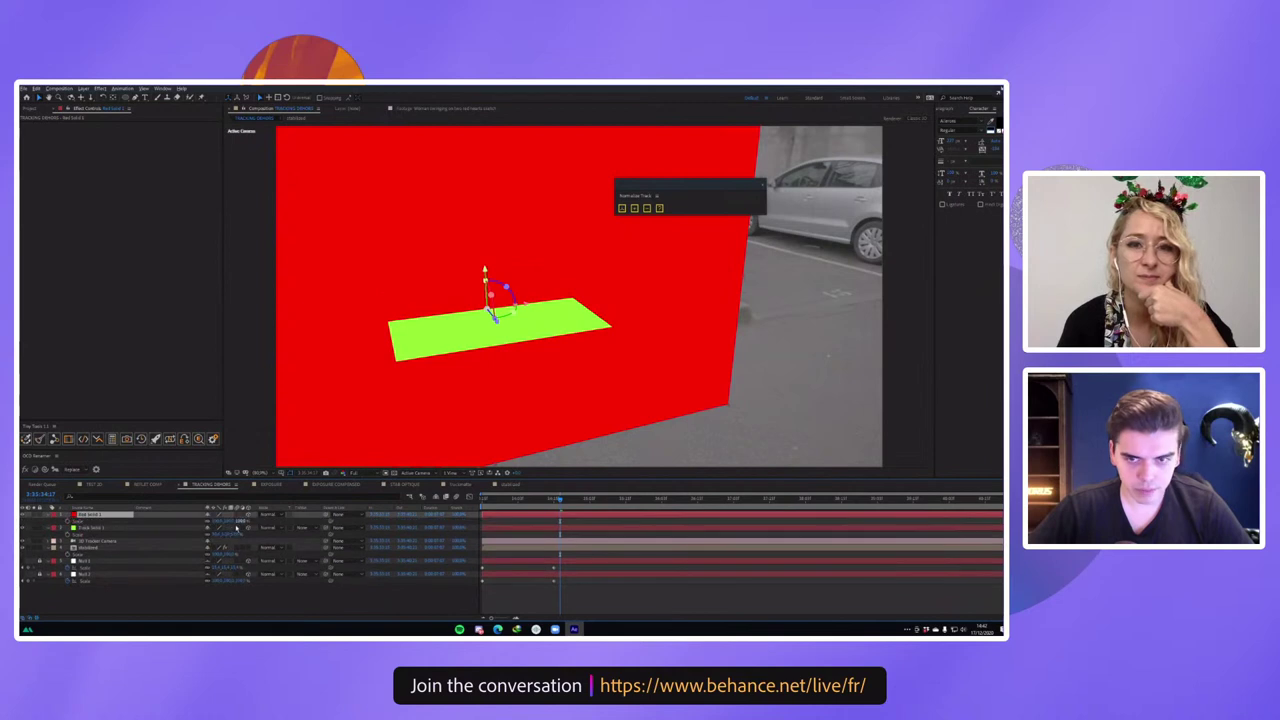
pyautogui.moveTo(238, 521)
pyautogui.mouseDown()
pyautogui.moveTo(199, 521)
pyautogui.moveTo(218, 521)
pyautogui.mouseUp()
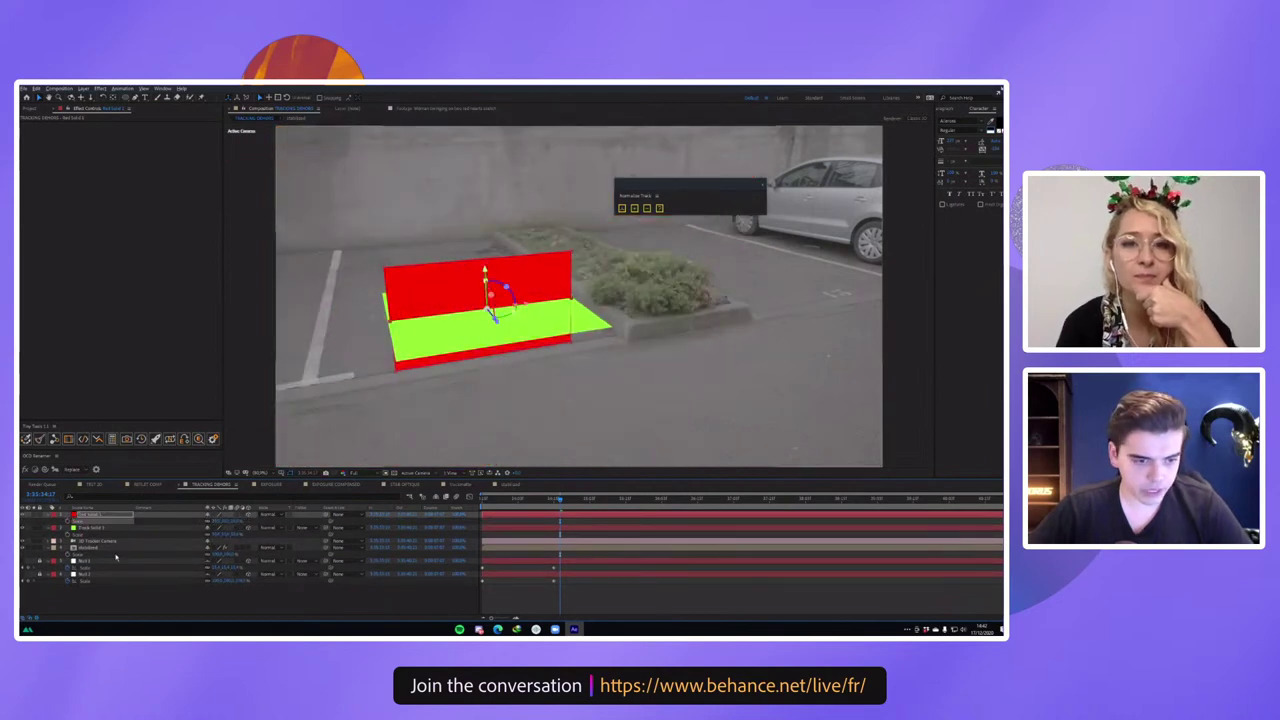
# Reveal the 3D Tracker Camera's position keyframes and scrub back to the start of the shot to check the red solid's placement.
pyautogui.click(100, 548)
pyautogui.click(103, 533)
pyautogui.click(110, 542)
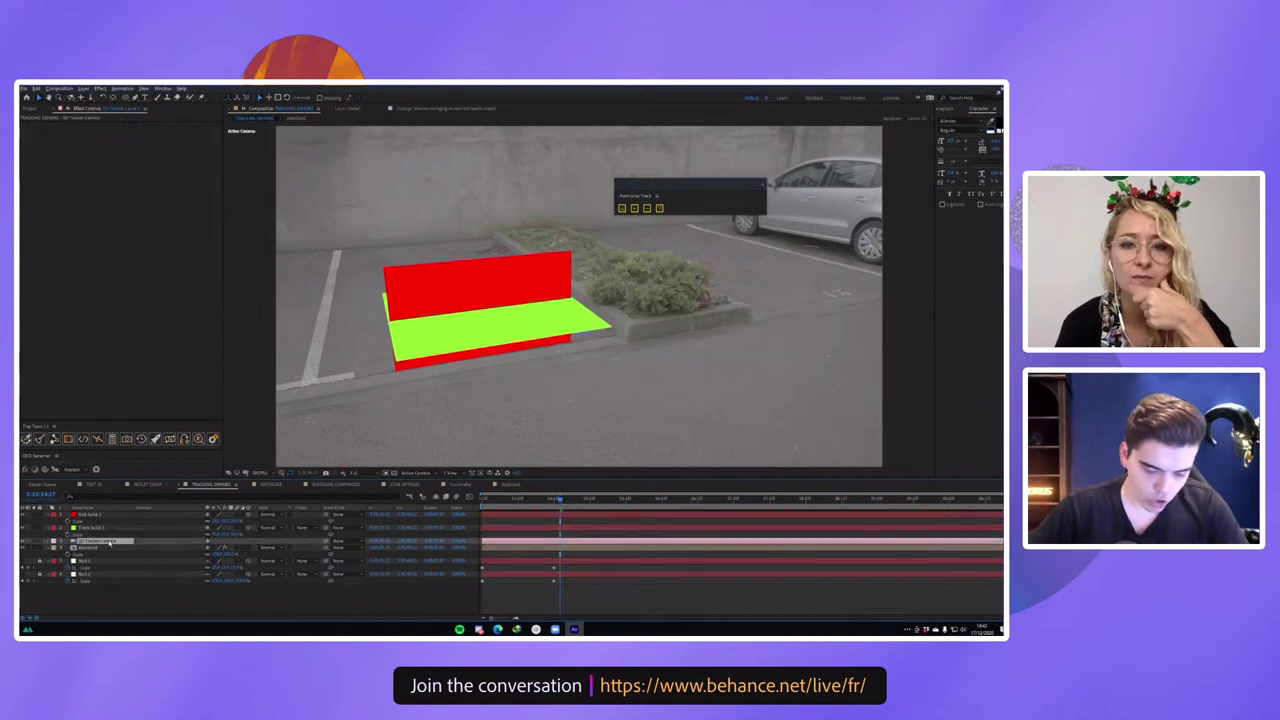
pyautogui.press('p')
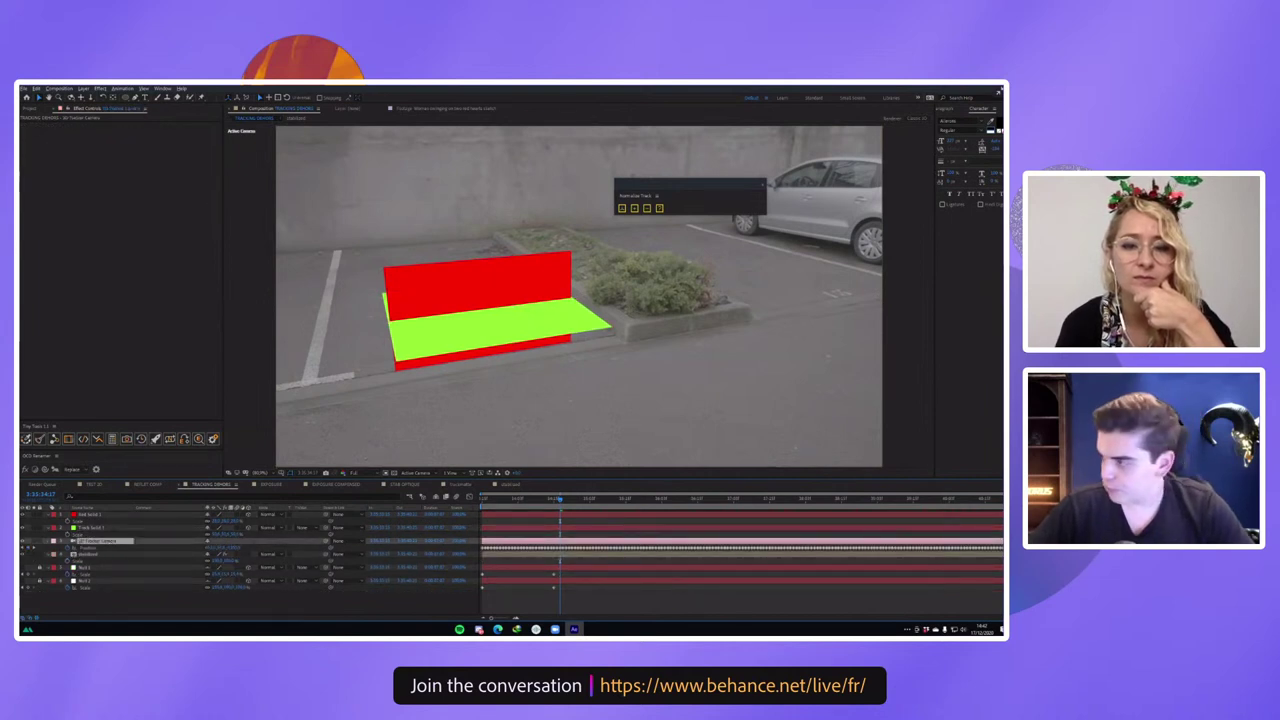
pyautogui.hotkey('alt', 'Tab')
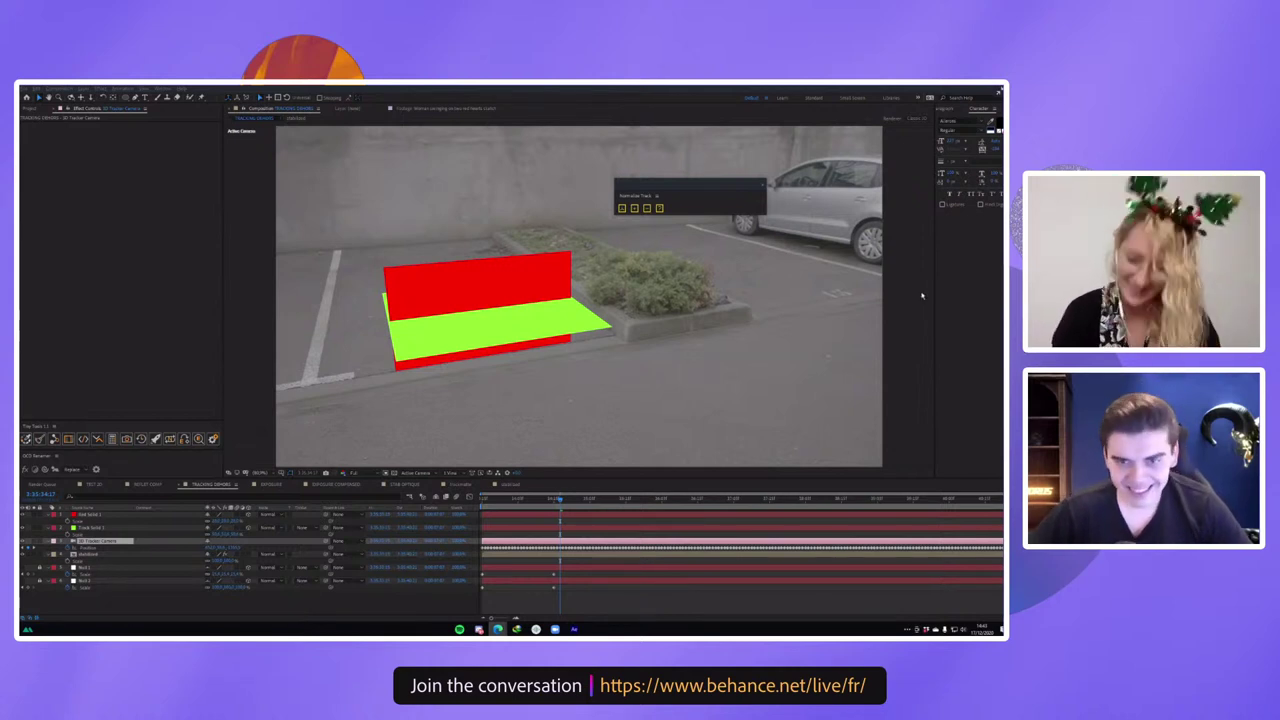
pyautogui.click(90, 514)
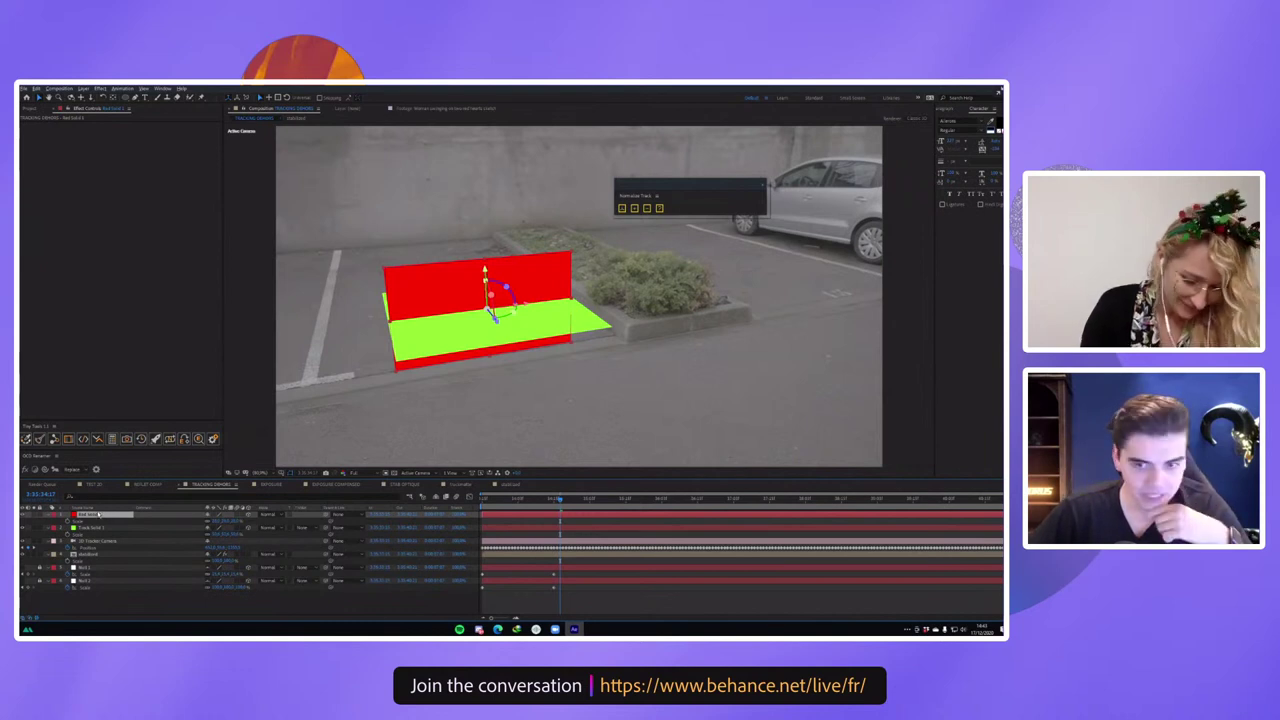
pyautogui.moveTo(562, 499); pyautogui.dragTo(241, 510)
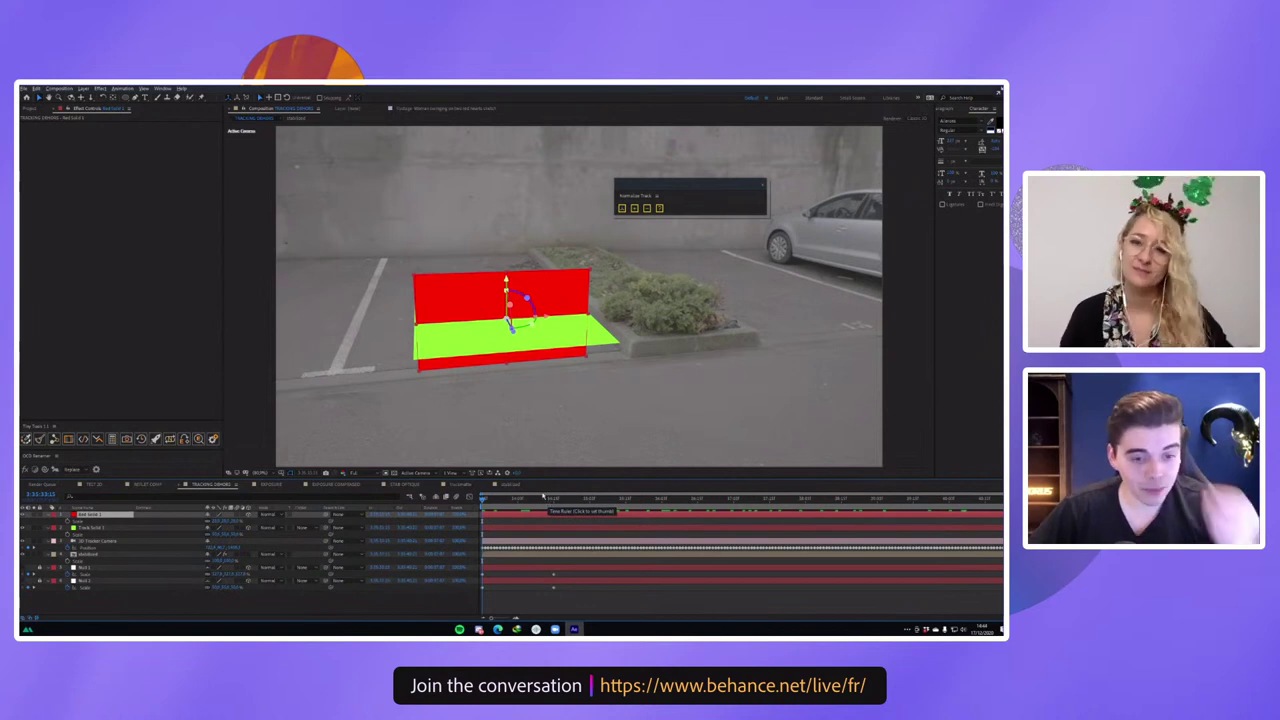
# Import the render_frame image sequence from the render_frames folder into the project.
pyautogui.click(38, 109)
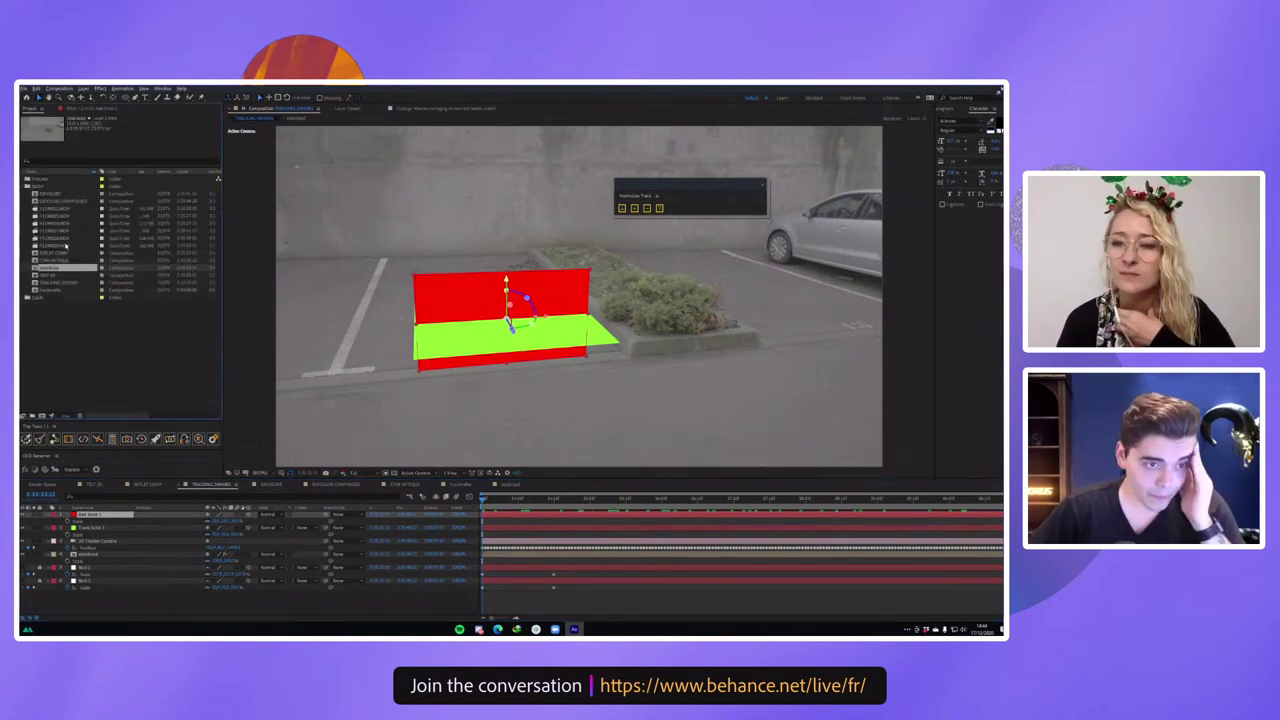
pyautogui.doubleClick(71, 332)
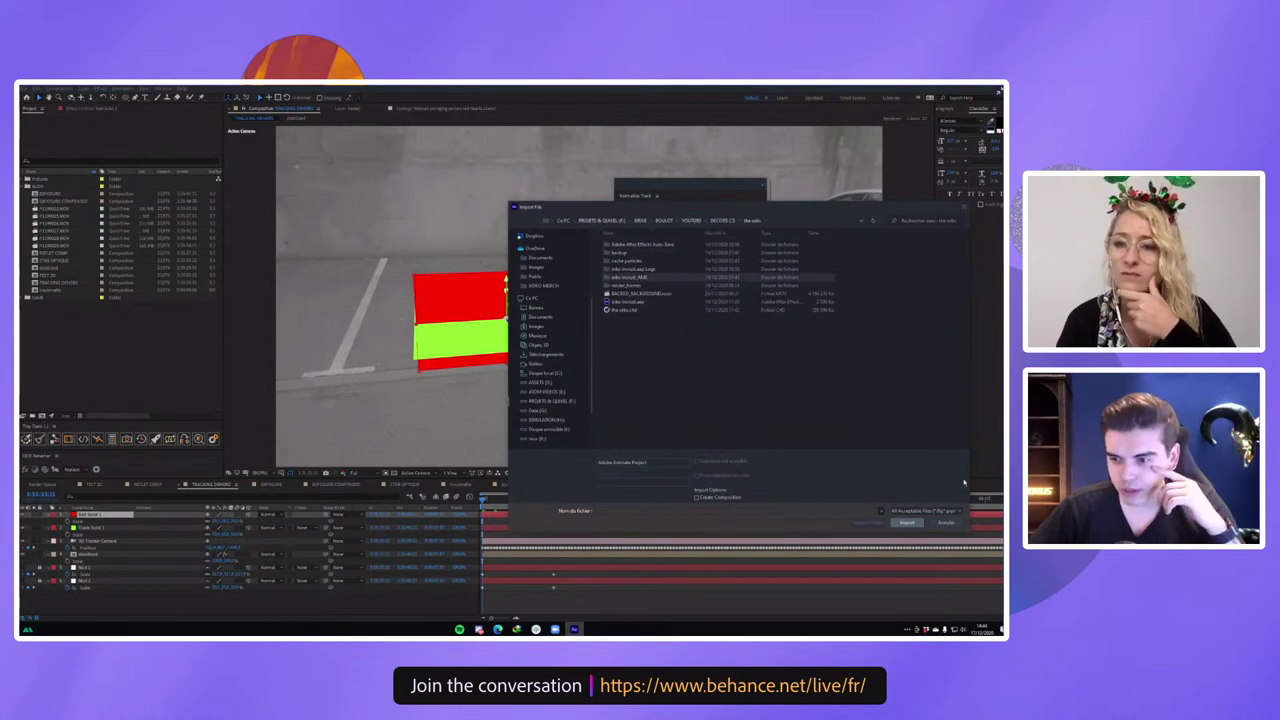
pyautogui.click(953, 522)
pyautogui.hotkey('ctrl', 'i')
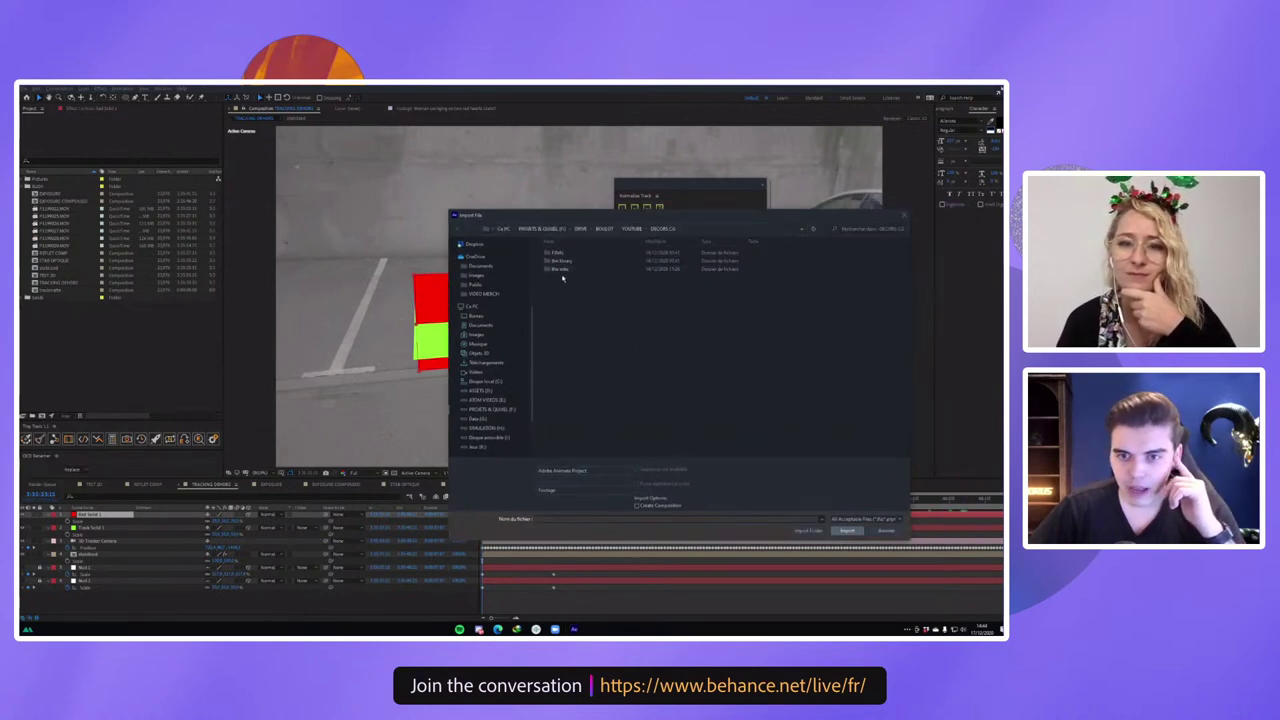
pyautogui.doubleClick(564, 270)
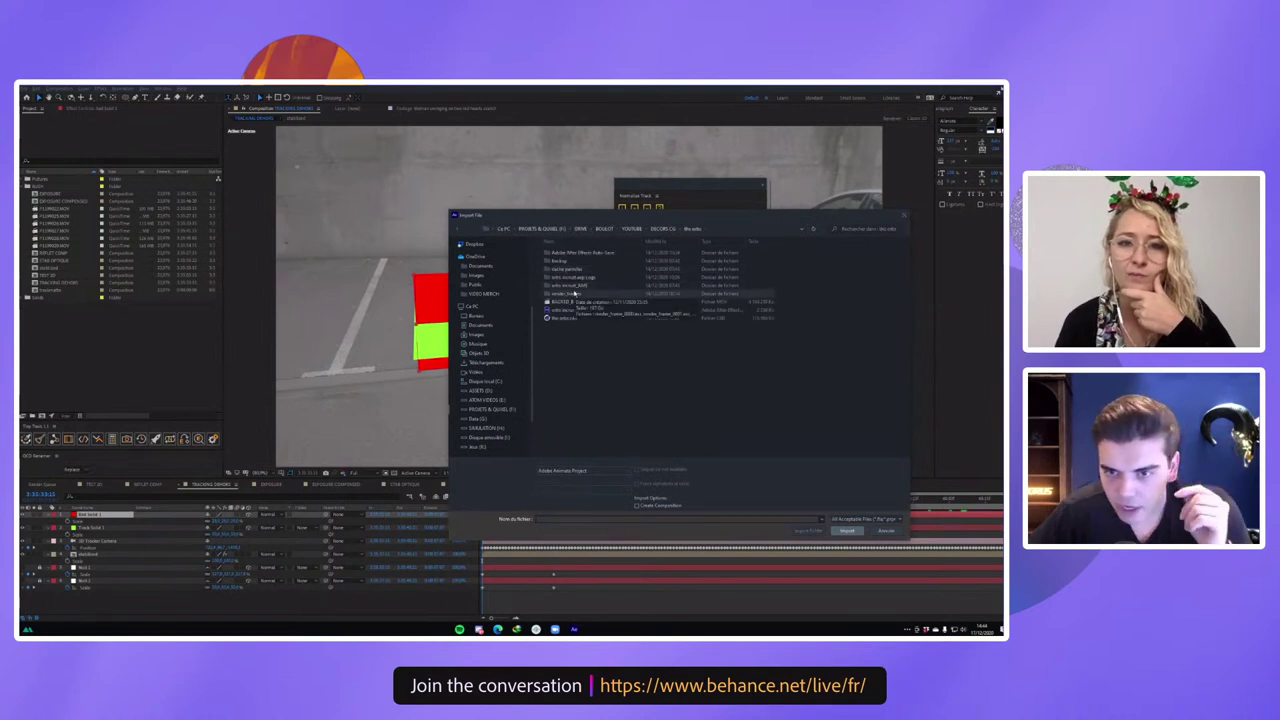
pyautogui.doubleClick(572, 293)
pyautogui.doubleClick(571, 259)
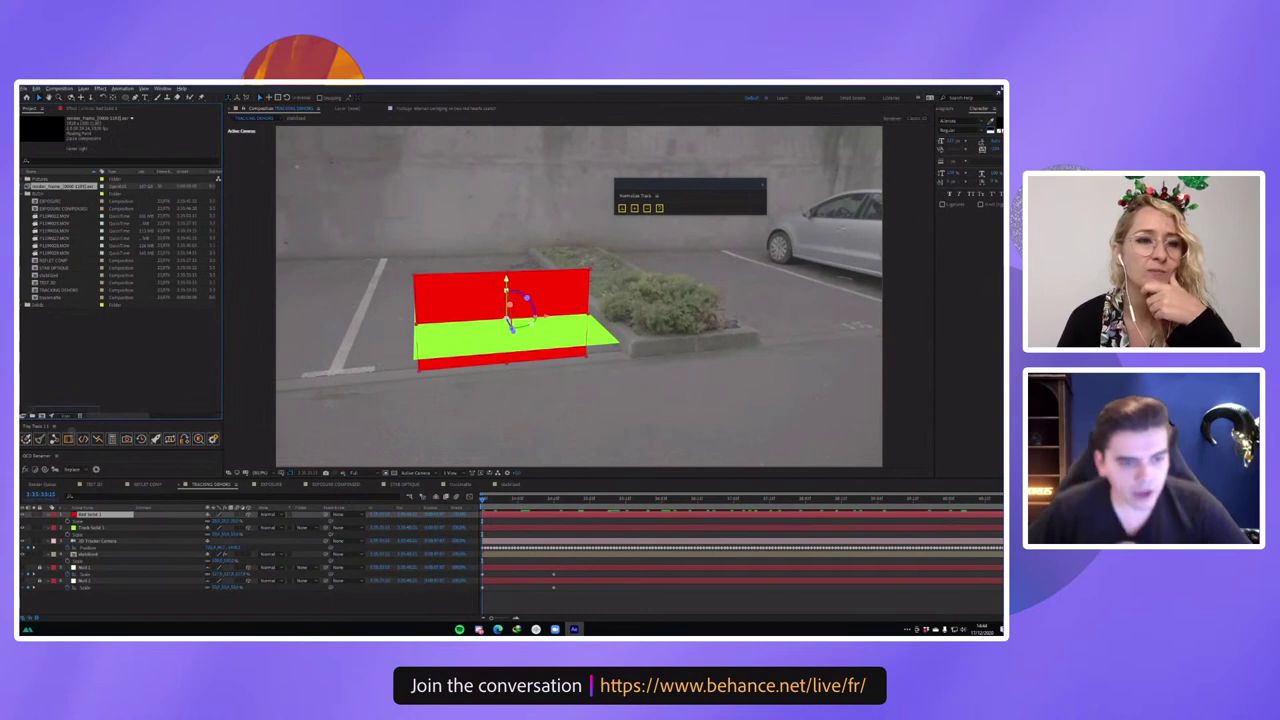
# Create a composition from the imported render_frame sequence and reload its source footage.
pyautogui.click(50, 418)
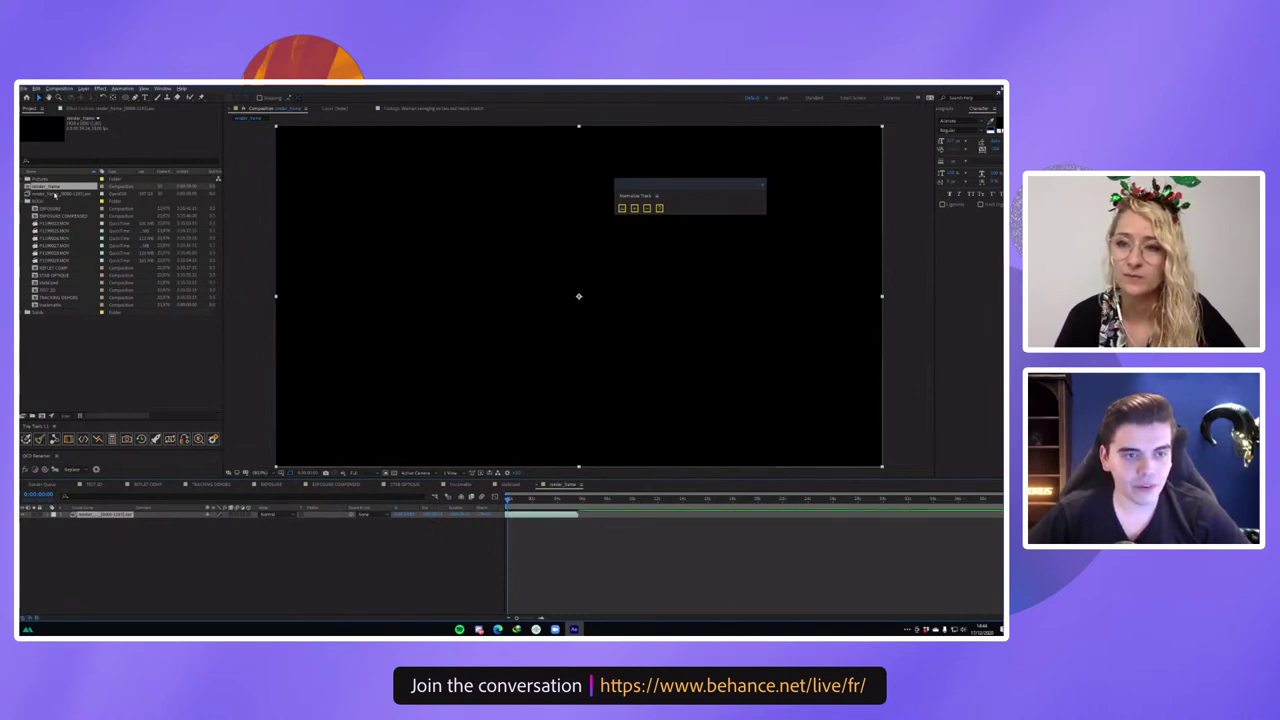
pyautogui.rightClick(57, 194)
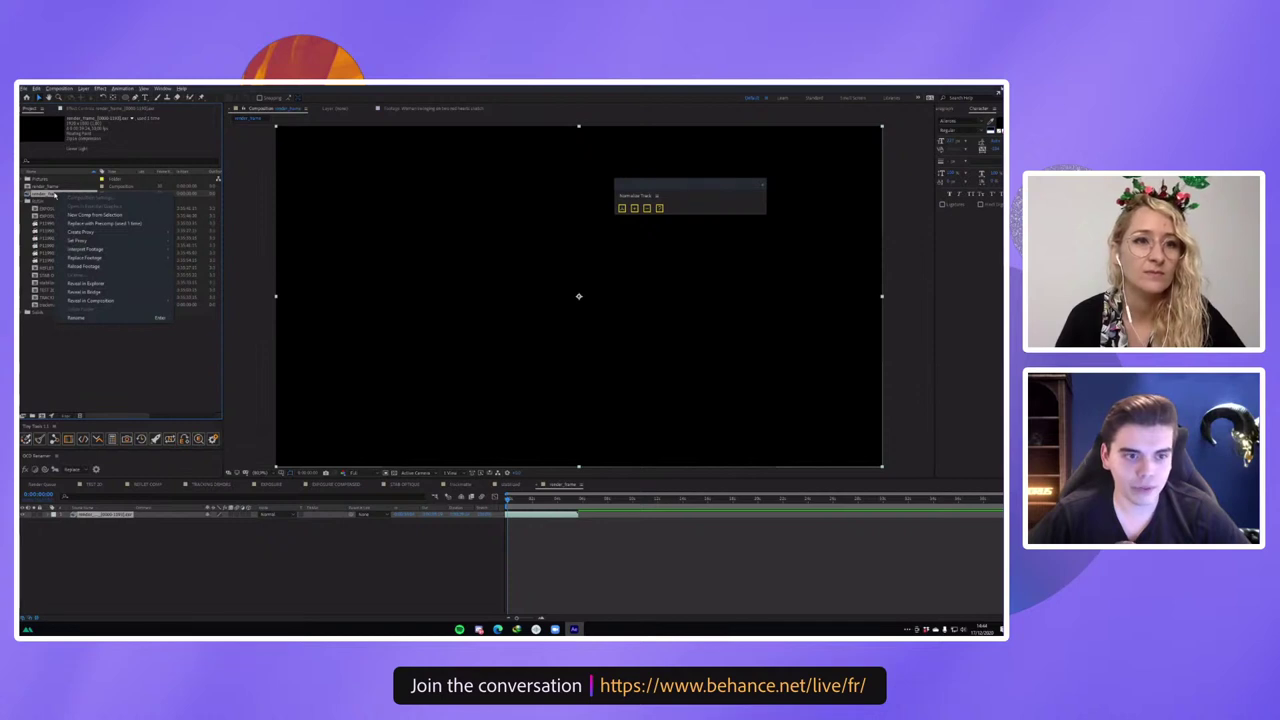
pyautogui.click(75, 267)
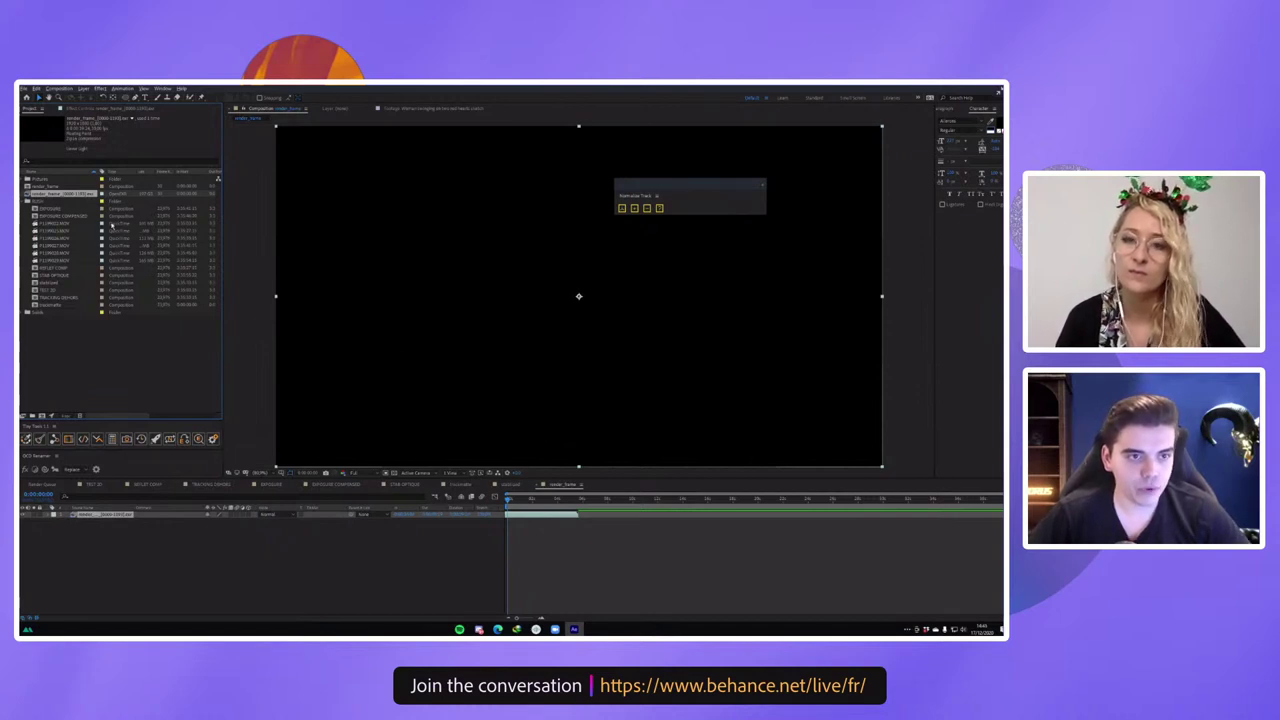
# Try shortening the render_frame layer from its end and restore its full length.
pyautogui.click(343, 586)
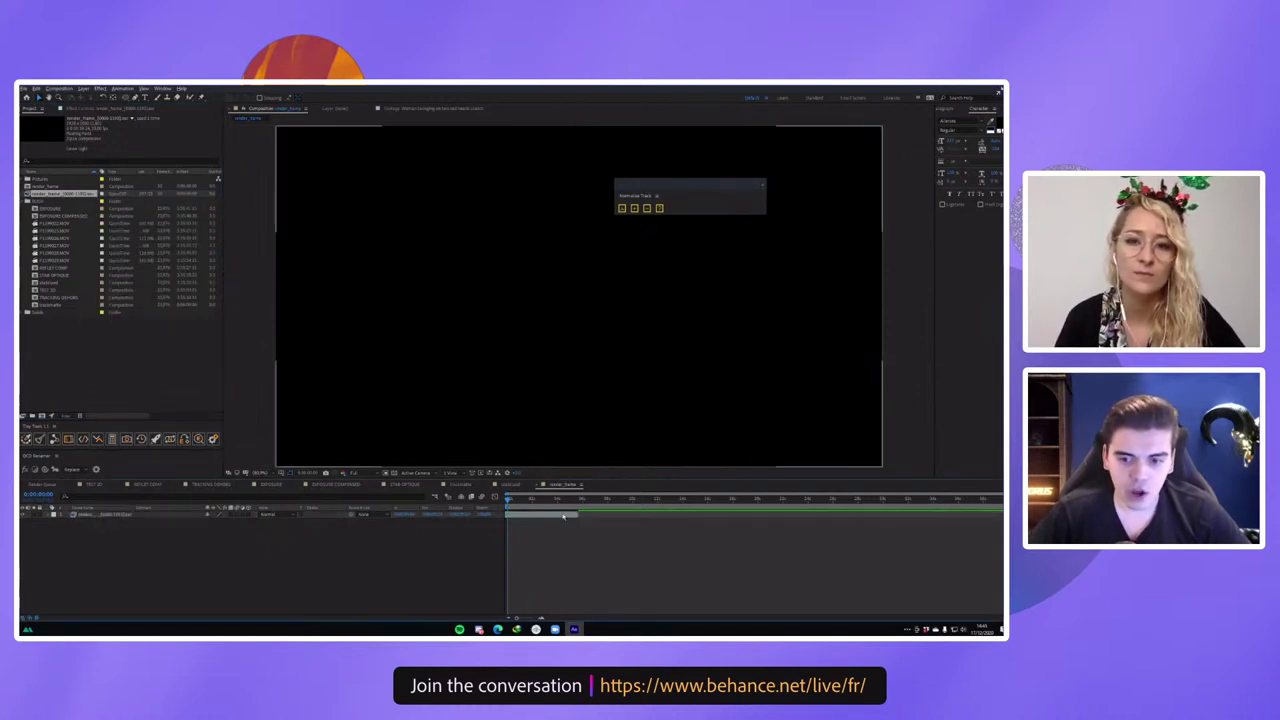
pyautogui.click(586, 514)
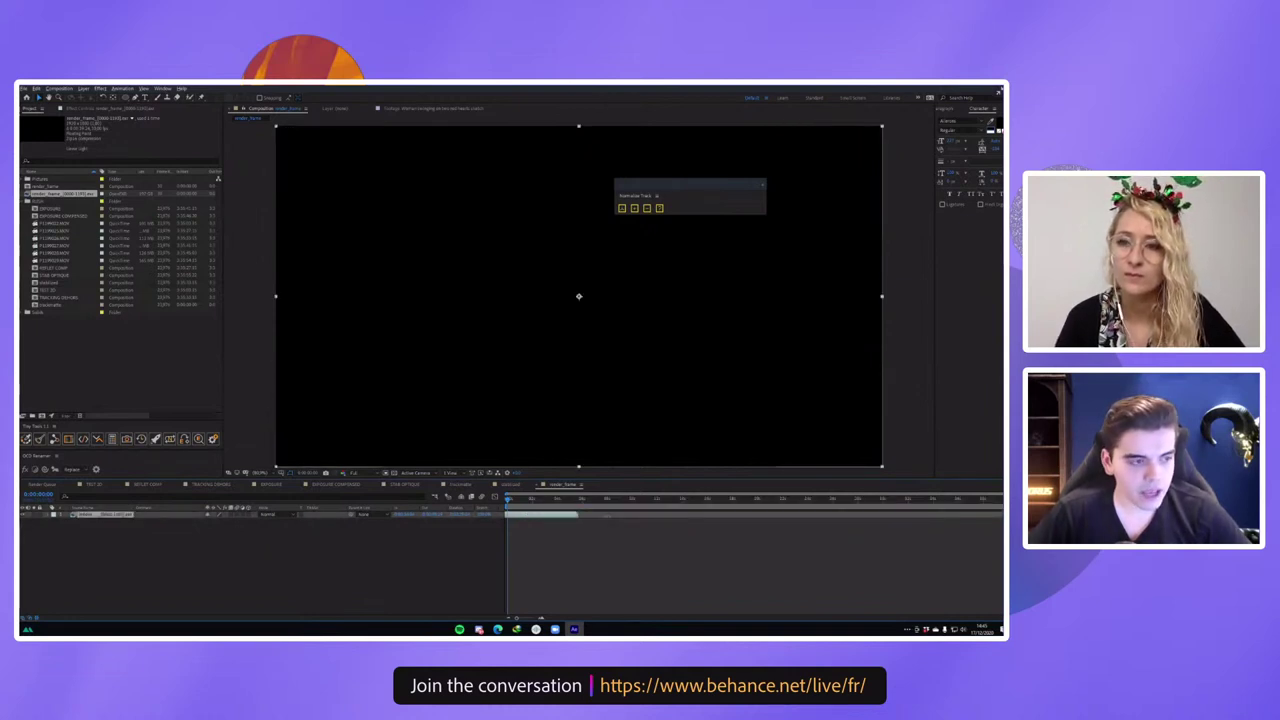
pyautogui.moveTo(578, 515); pyautogui.dragTo(531, 515)
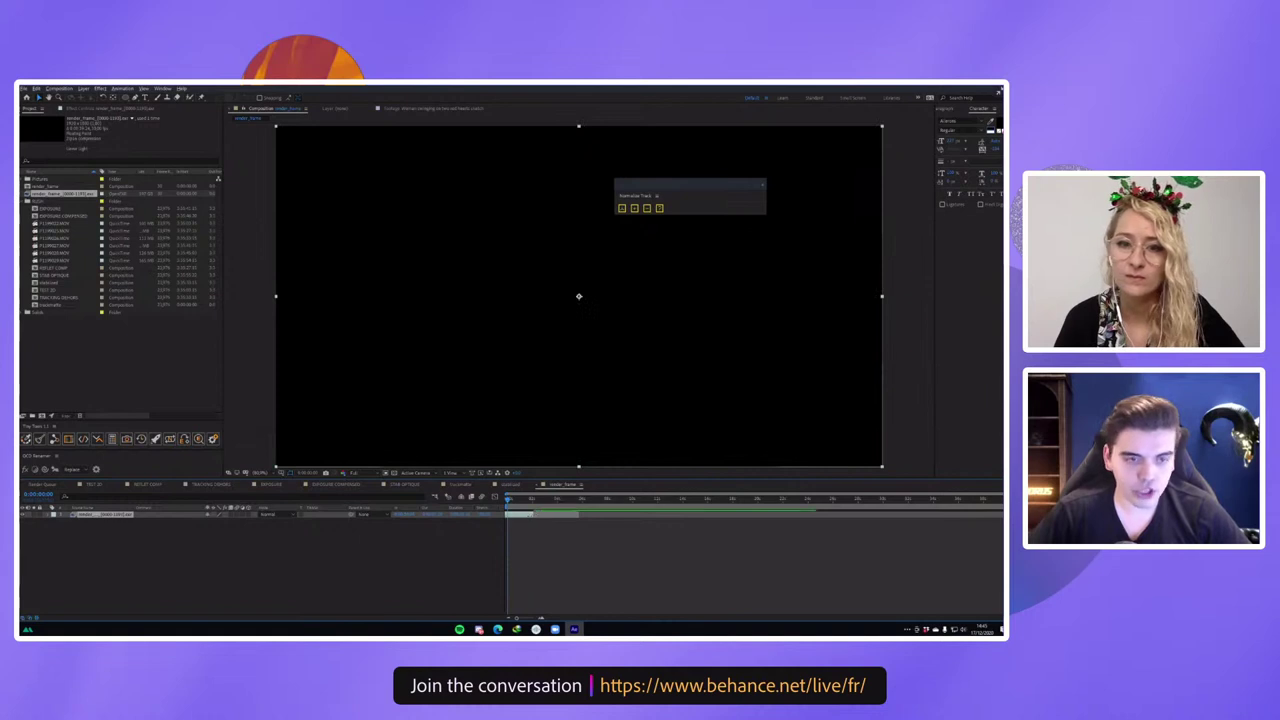
pyautogui.rightClick(83, 187)
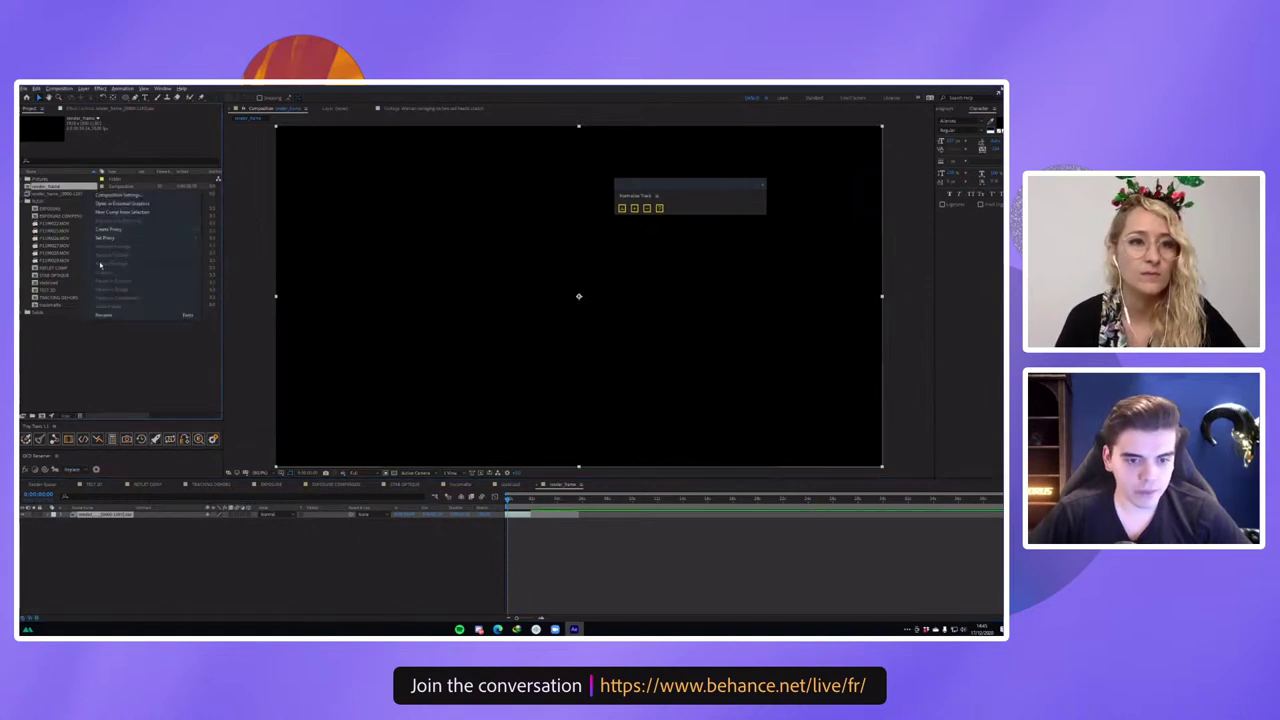
pyautogui.click(318, 535)
pyautogui.click(524, 514)
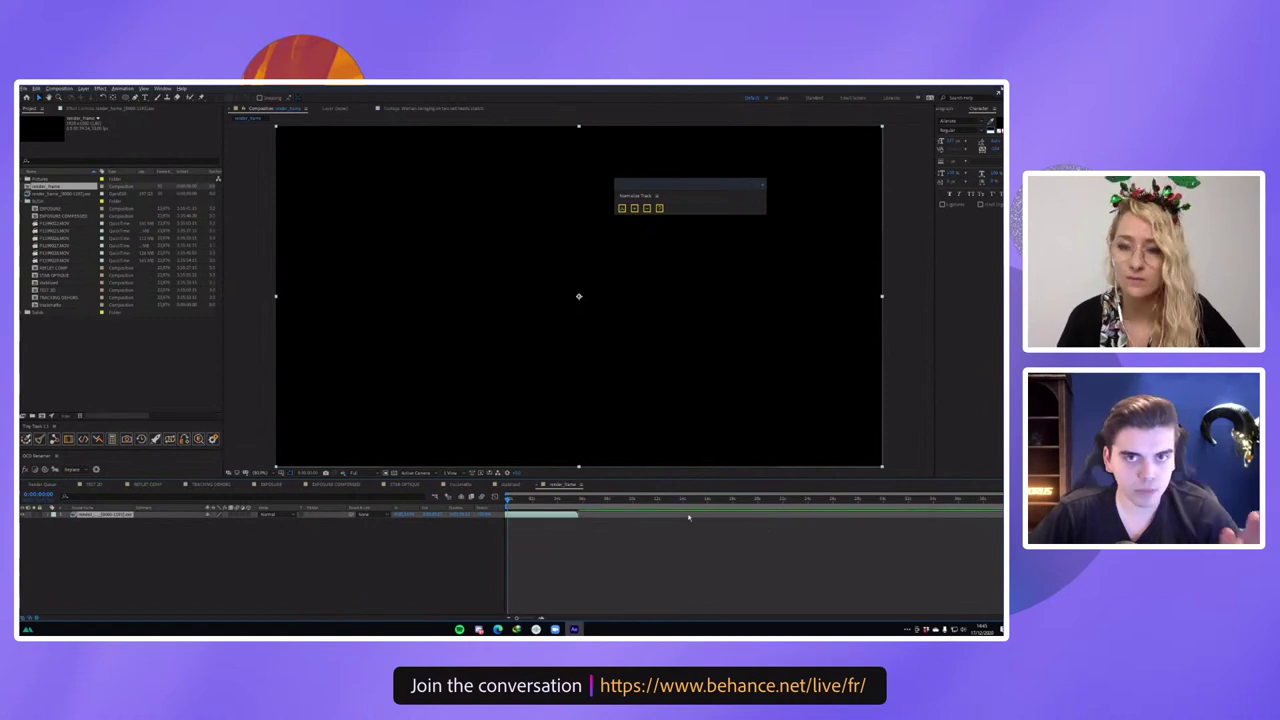
# Enable time remapping on the render_frame layer, extend the layer across the timeline, and turn time remapping off again.
pyautogui.rightClick(562, 517)
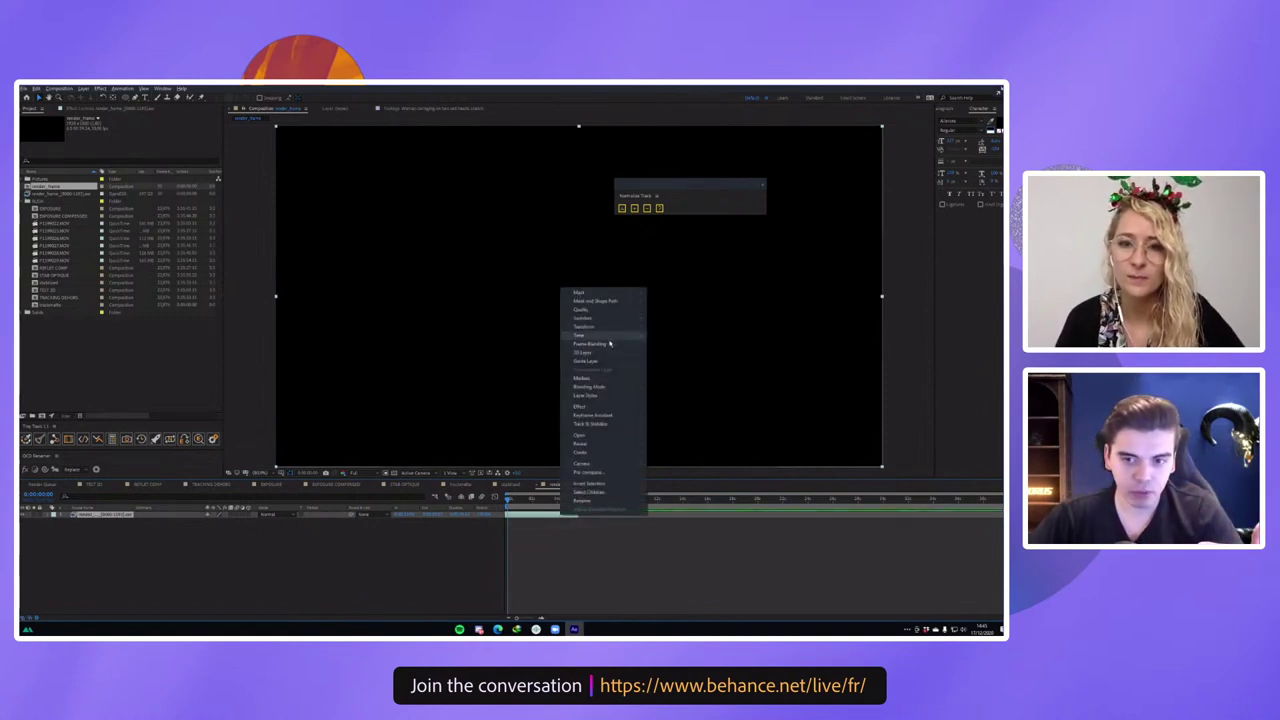
pyautogui.moveTo(610, 336)
pyautogui.click(666, 336)
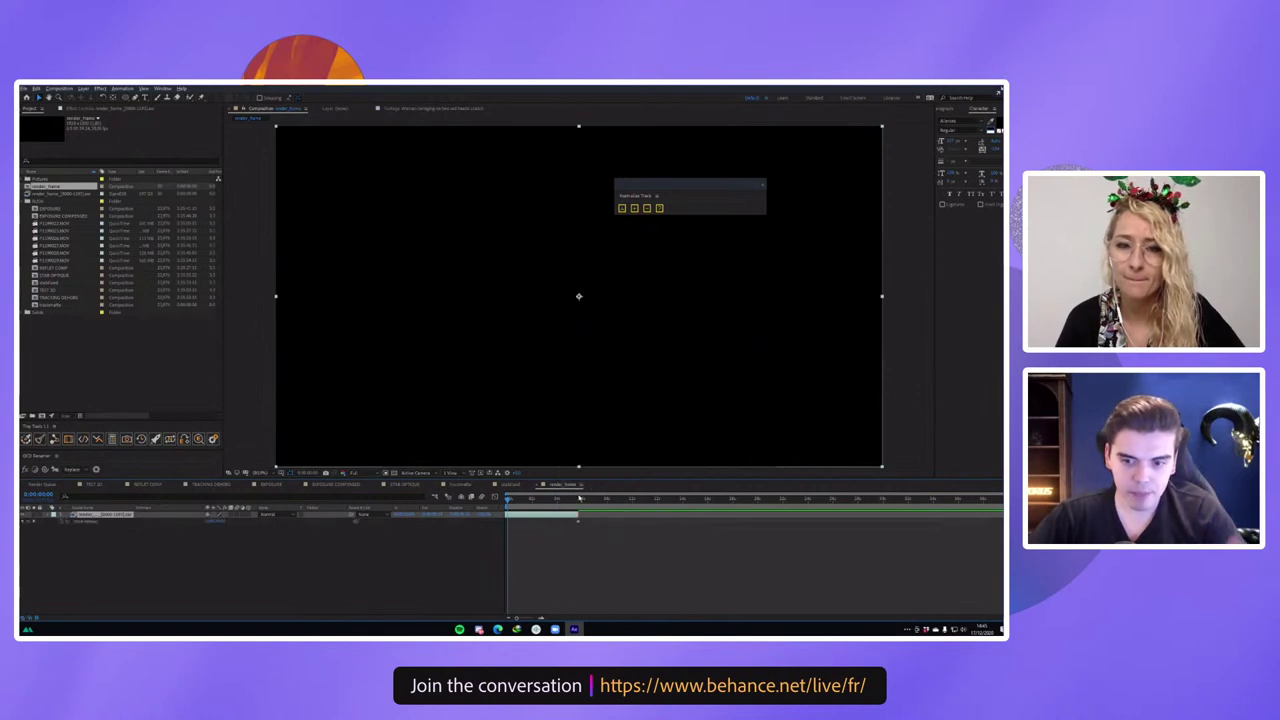
pyautogui.rightClick(985, 514)
pyautogui.moveTo(960, 335)
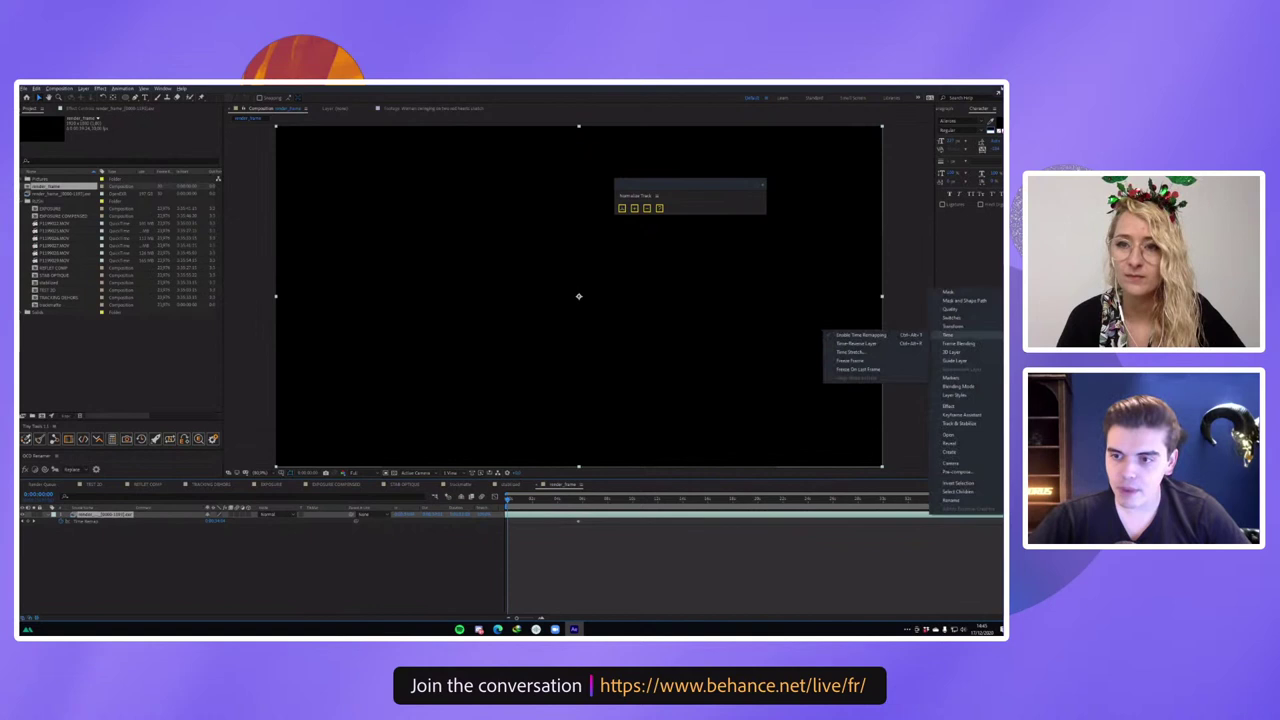
pyautogui.click(905, 337)
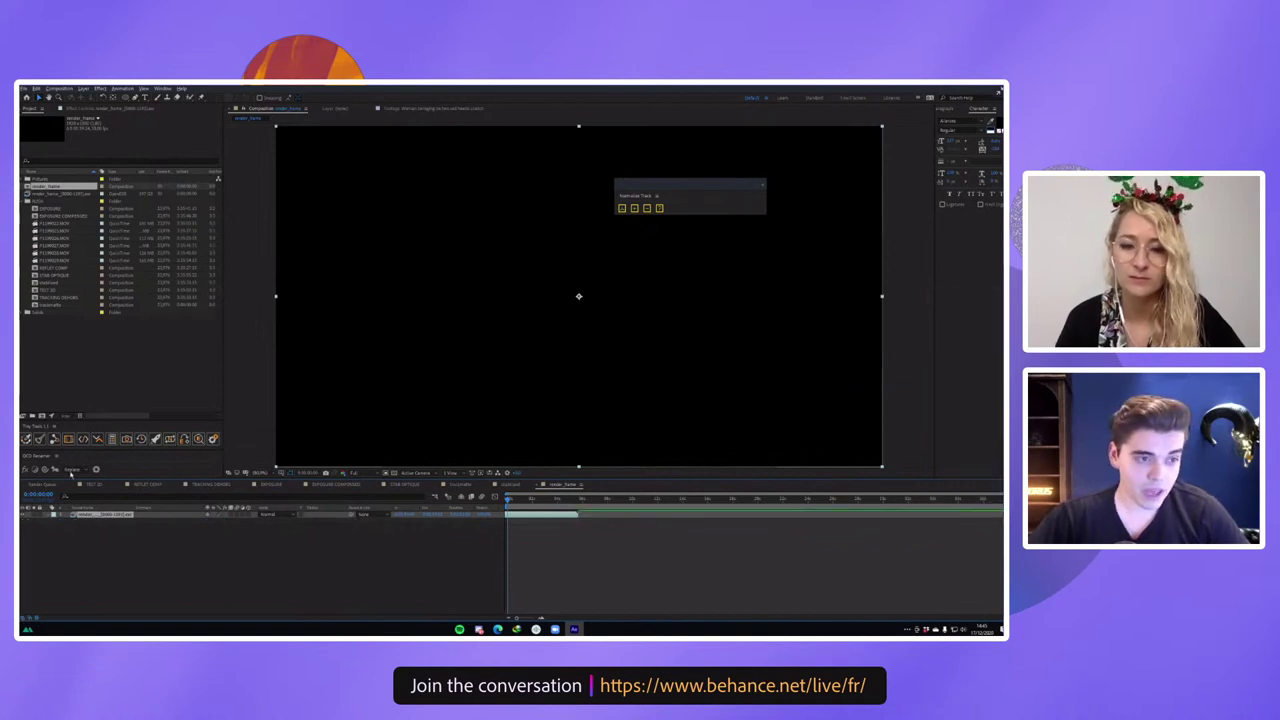
# Reload the render_frame footage again and preview its composition.
pyautogui.rightClick(74, 194)
pyautogui.click(92, 267)
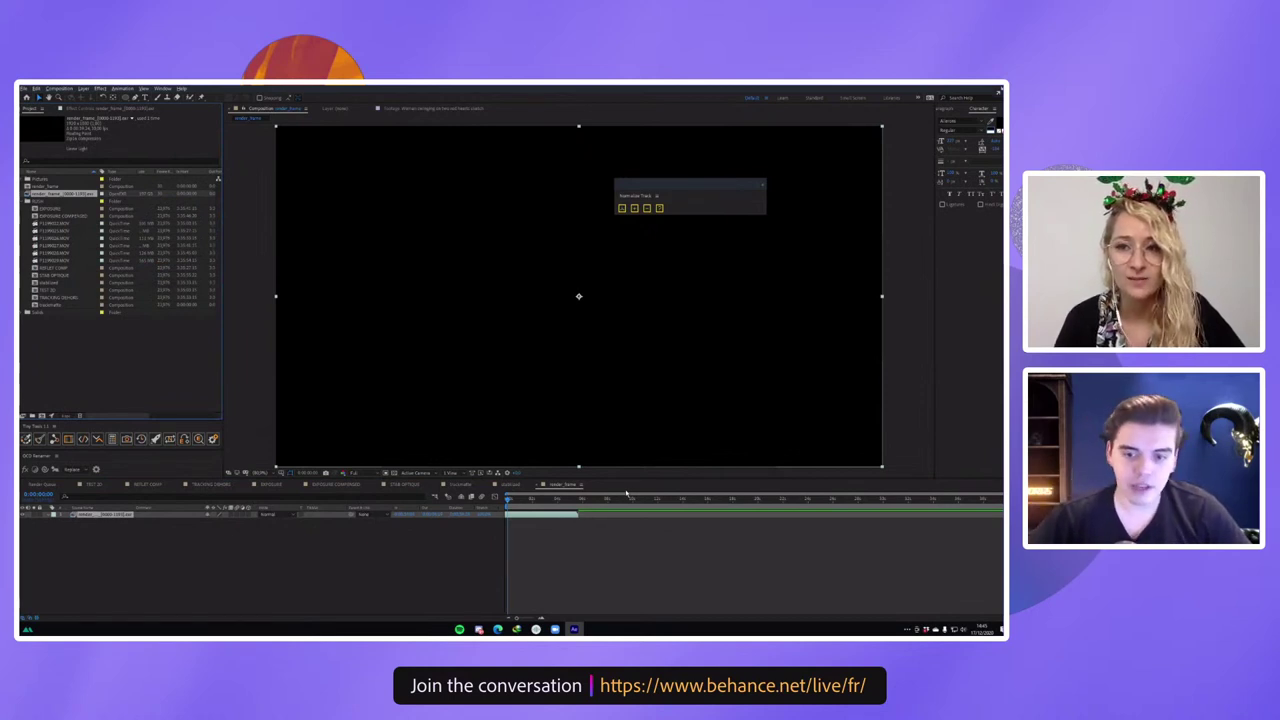
pyautogui.press('space')
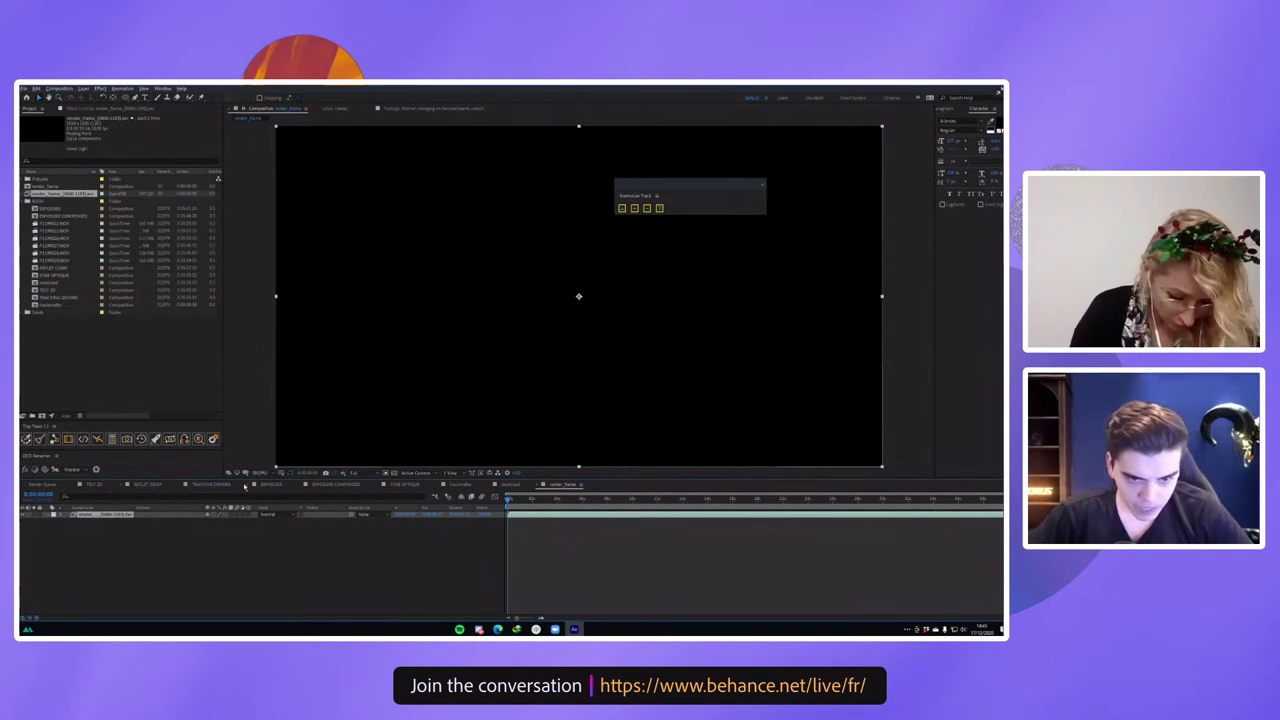
# Return to the TRACKING DEHORS composition and delete the red solid.
pyautogui.click(212, 484)
pyautogui.click(85, 516)
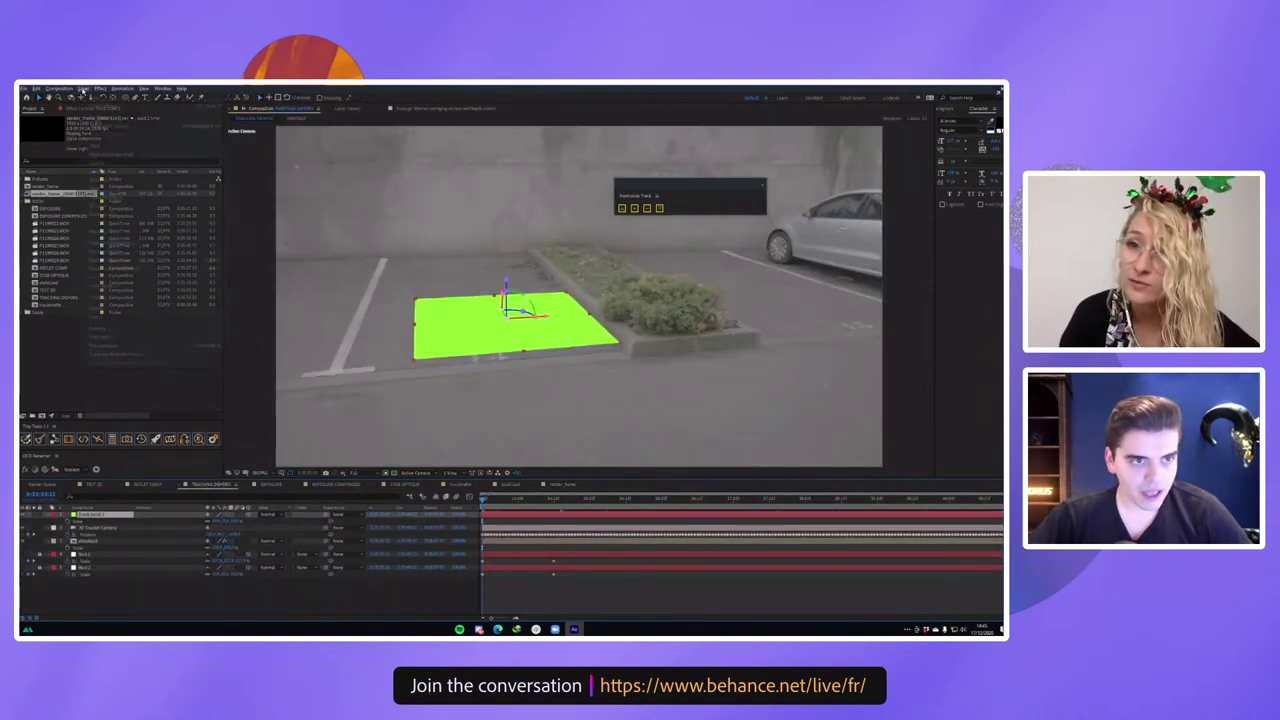
# Add the text NEON over the green ground solid, make it a 3D layer, and position it standing on the ground.
pyautogui.click(83, 88)
pyautogui.click(197, 90)
pyautogui.click(145, 98)
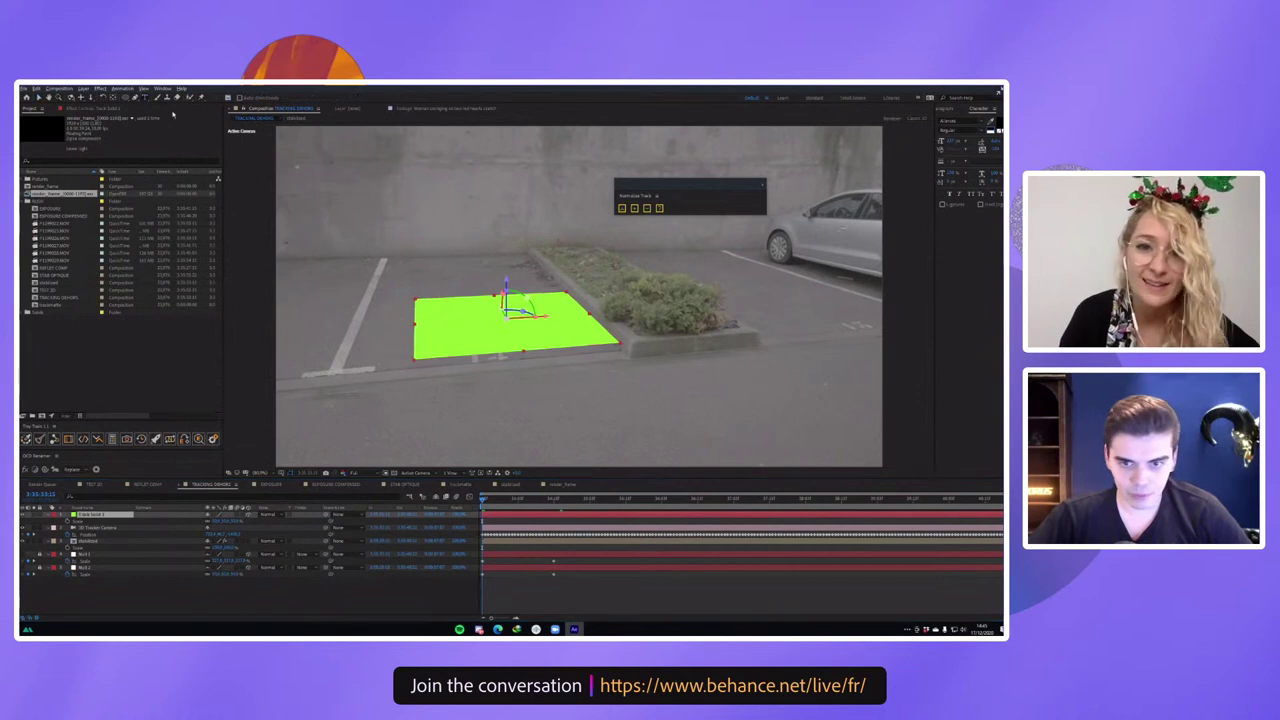
pyautogui.click(533, 304)
pyautogui.write('TEX')
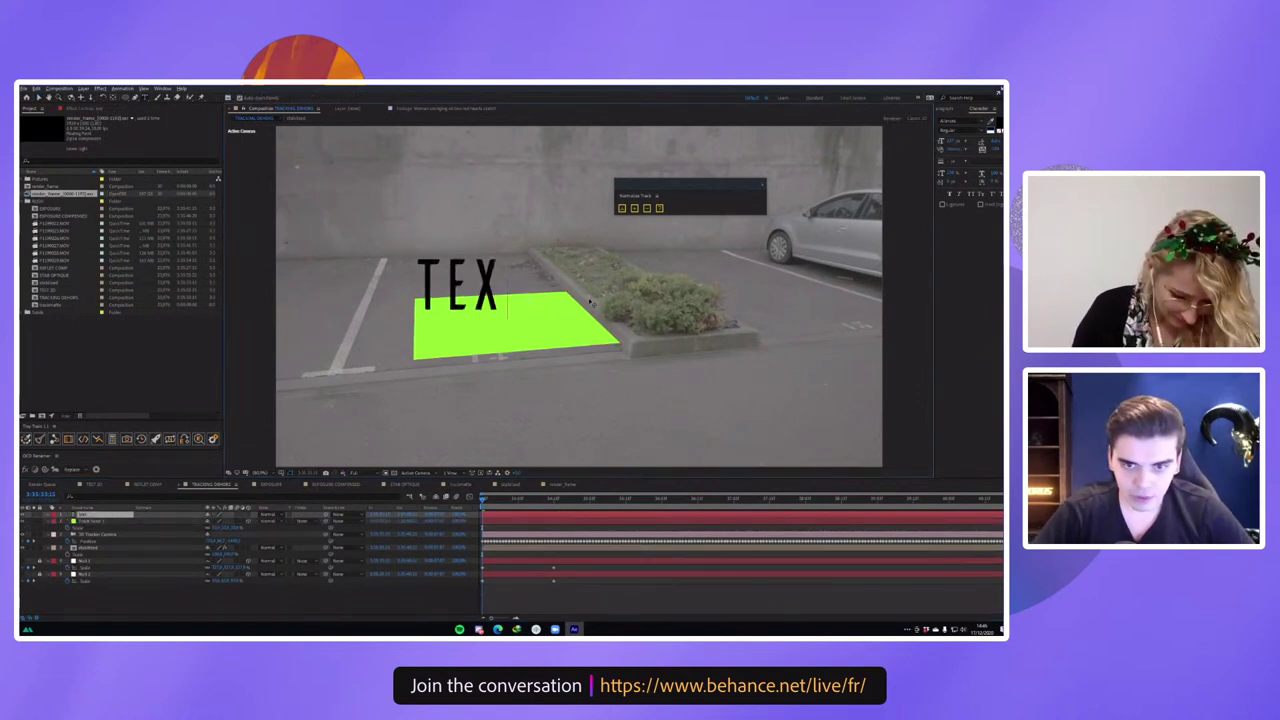
pyautogui.write('TE NEON')
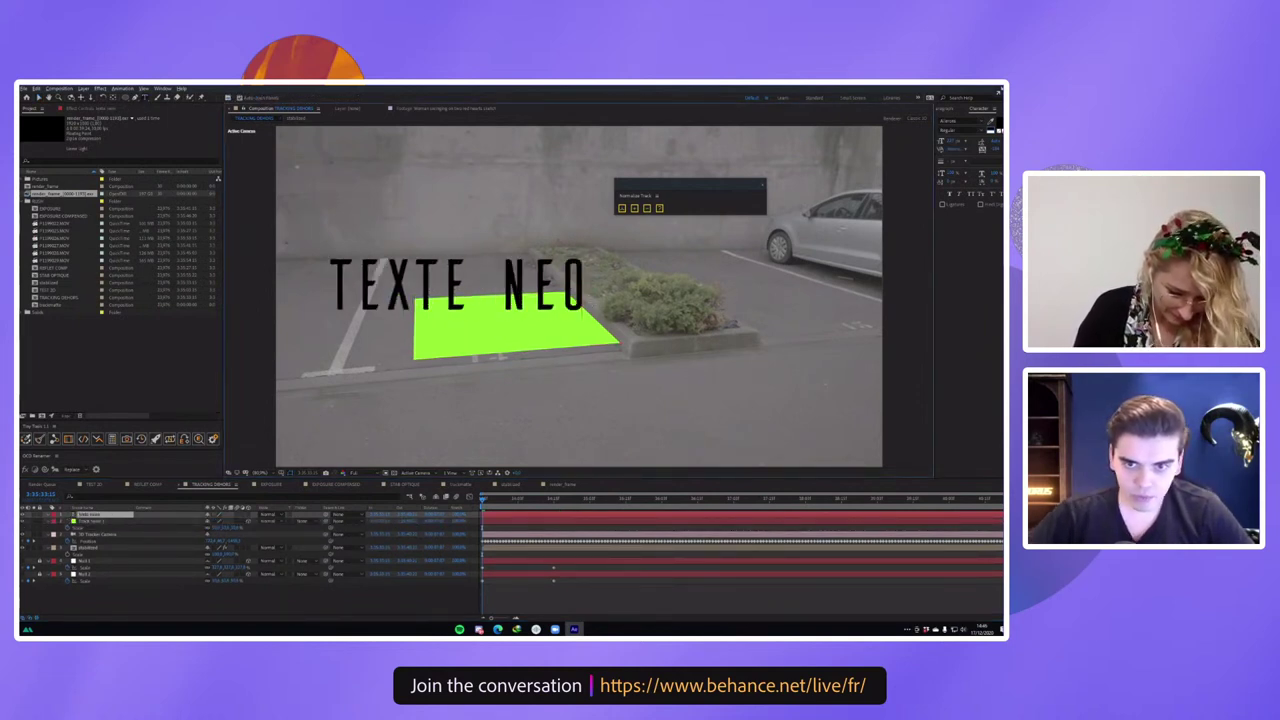
pyautogui.hotkey('ctrl', 'a')
pyautogui.write('NEON')
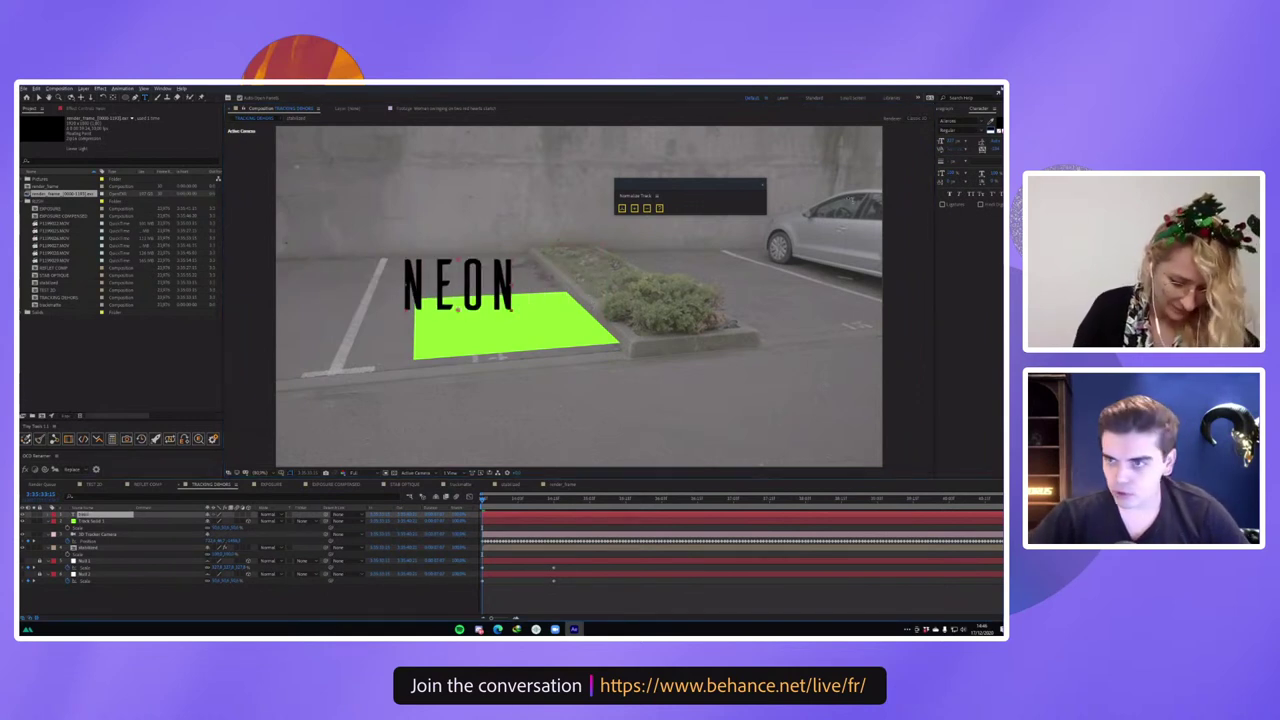
pyautogui.moveTo(456, 308); pyautogui.dragTo(499, 270)
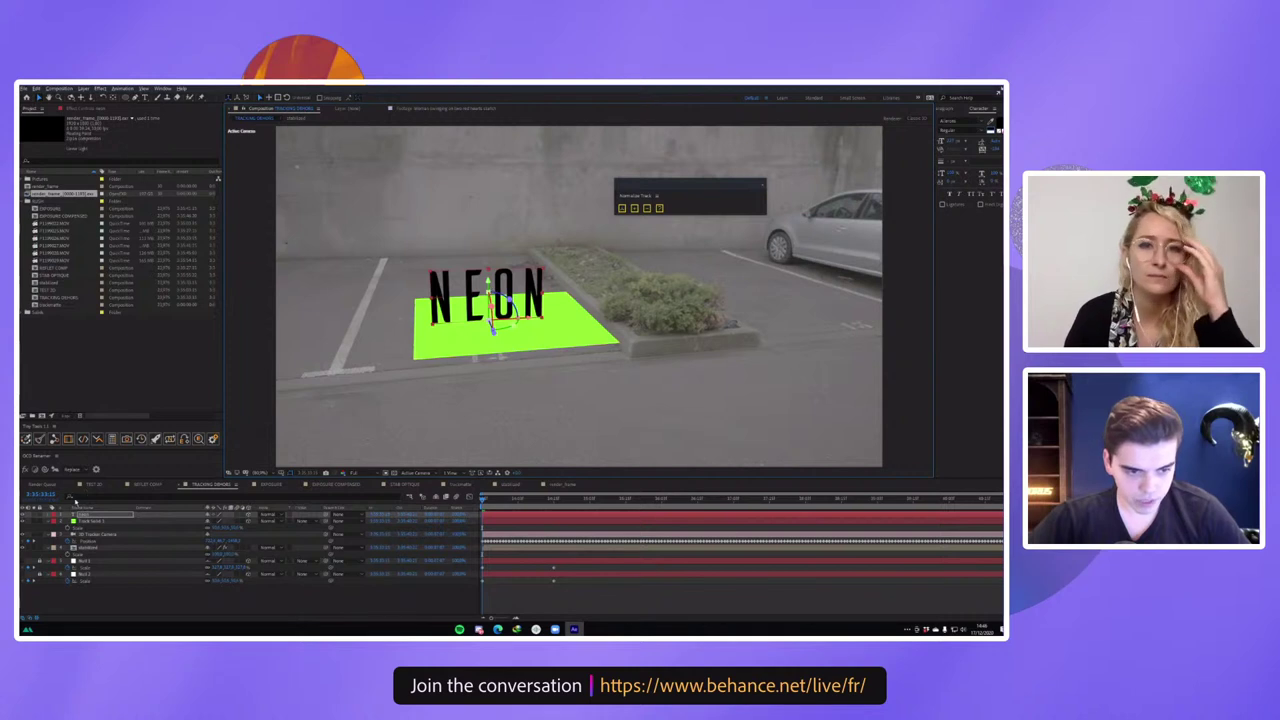
# Hide the green ground solid, set the NEON text's fill colour to white, and check it against the camera movement.
pyautogui.click(23, 521)
pyautogui.click(83, 515)
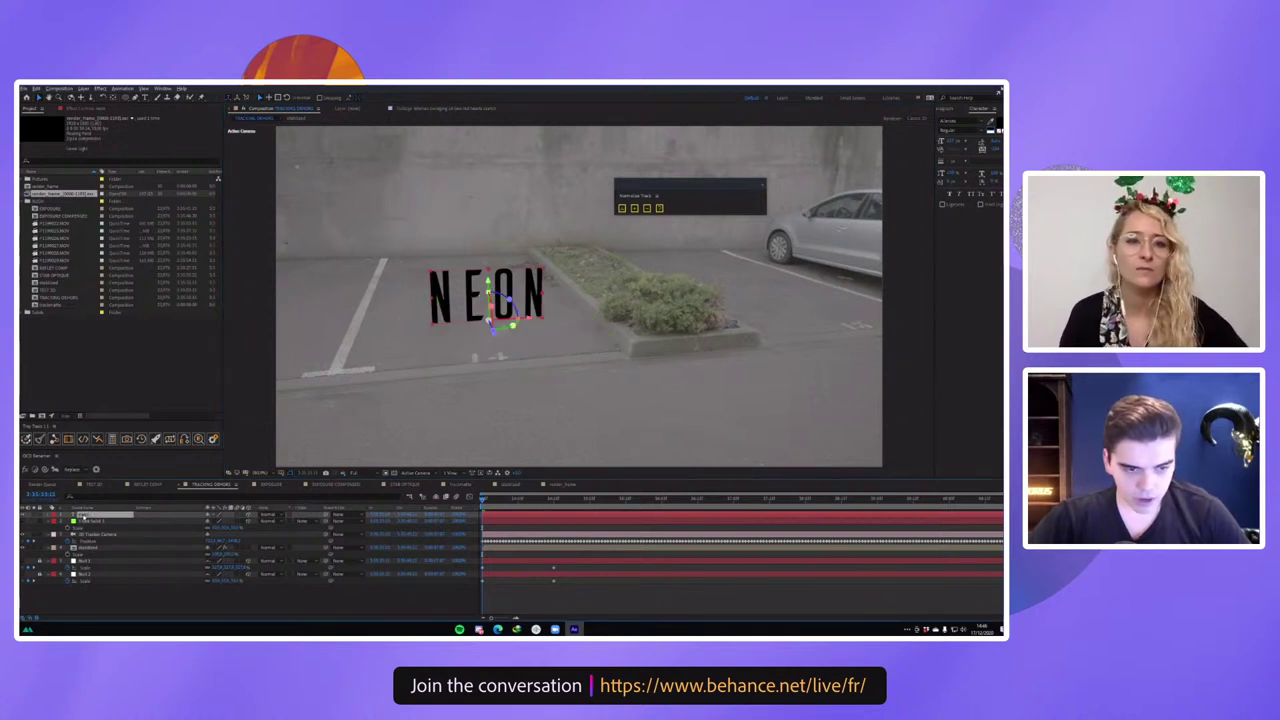
pyautogui.doubleClick(84, 516)
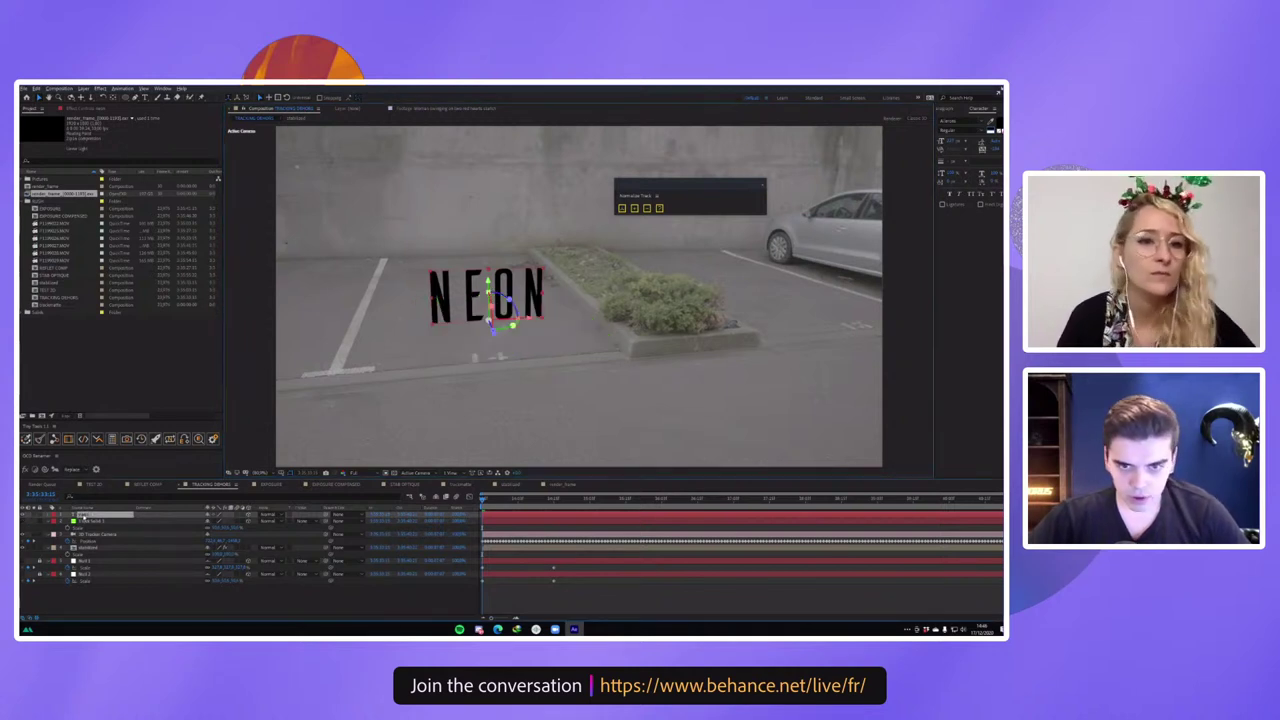
pyautogui.click(991, 131)
pyautogui.click(100, 597)
pyautogui.click(92, 515)
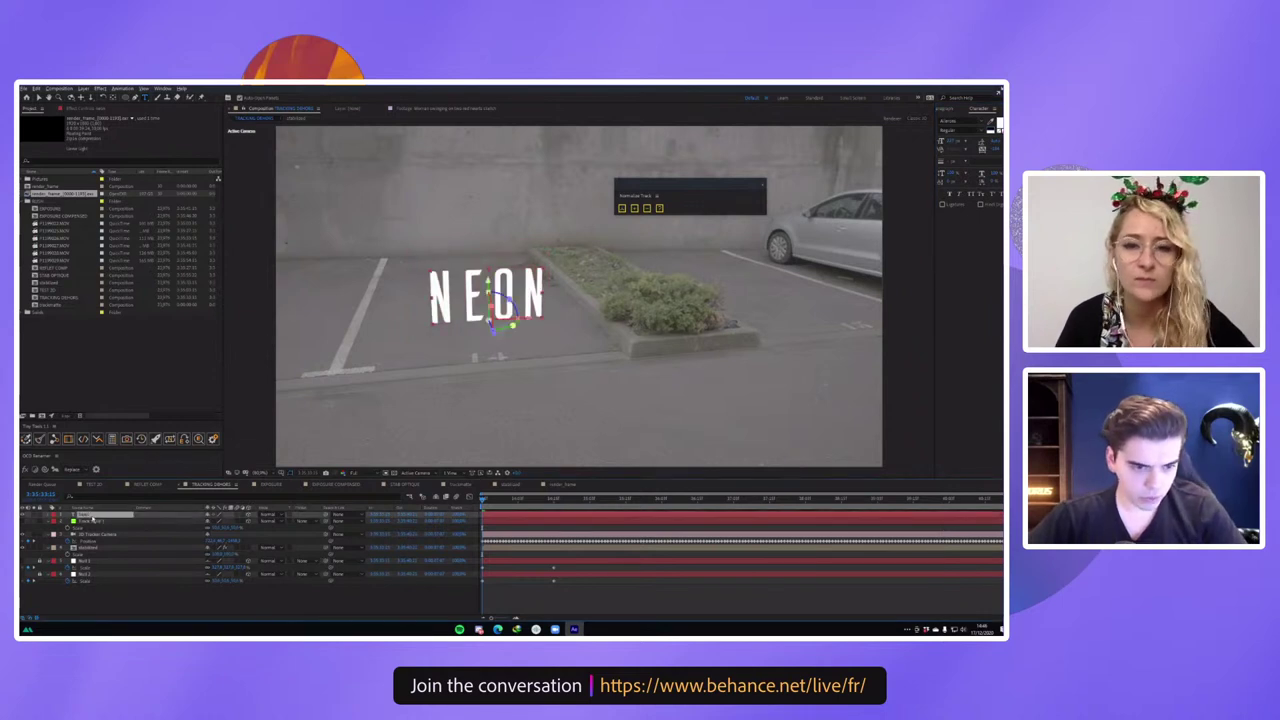
pyautogui.press('i')
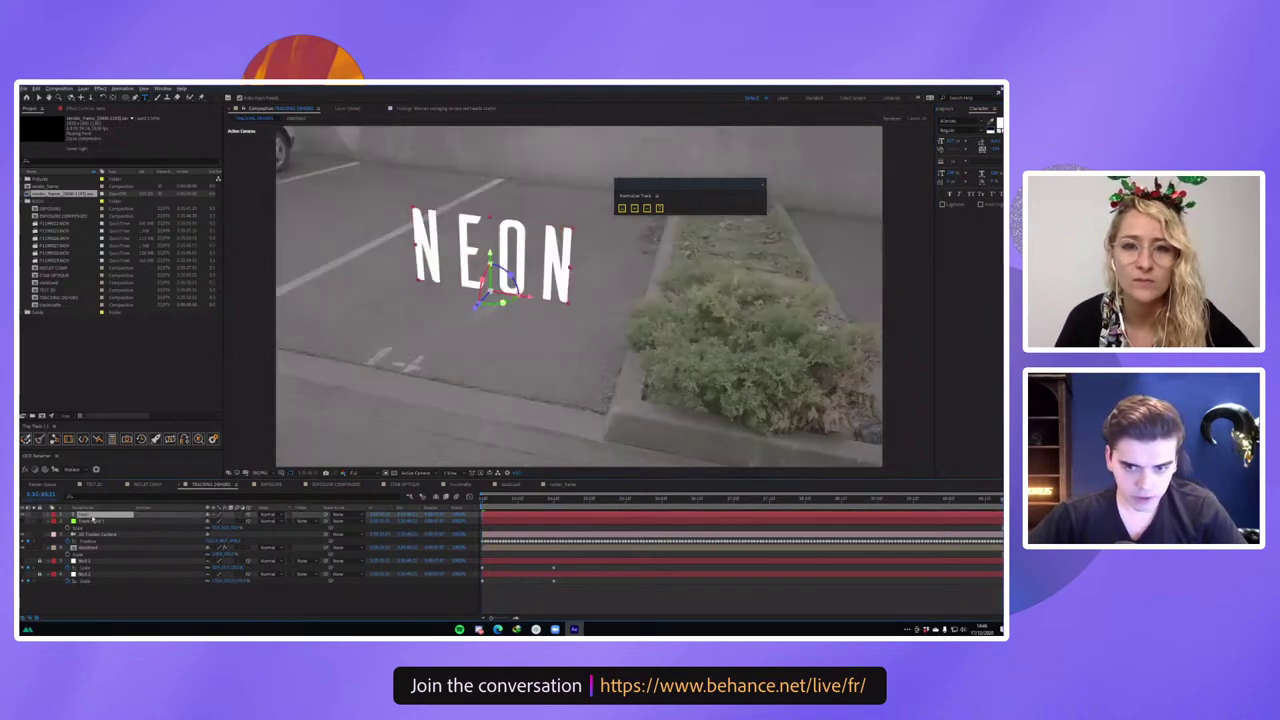
pyautogui.moveTo(560, 507); pyautogui.dragTo(403, 514)
# Add the expression wiggle(8,50) to the NEON layer's opacity and preview the flicker along the timeline.
pyautogui.press('t')
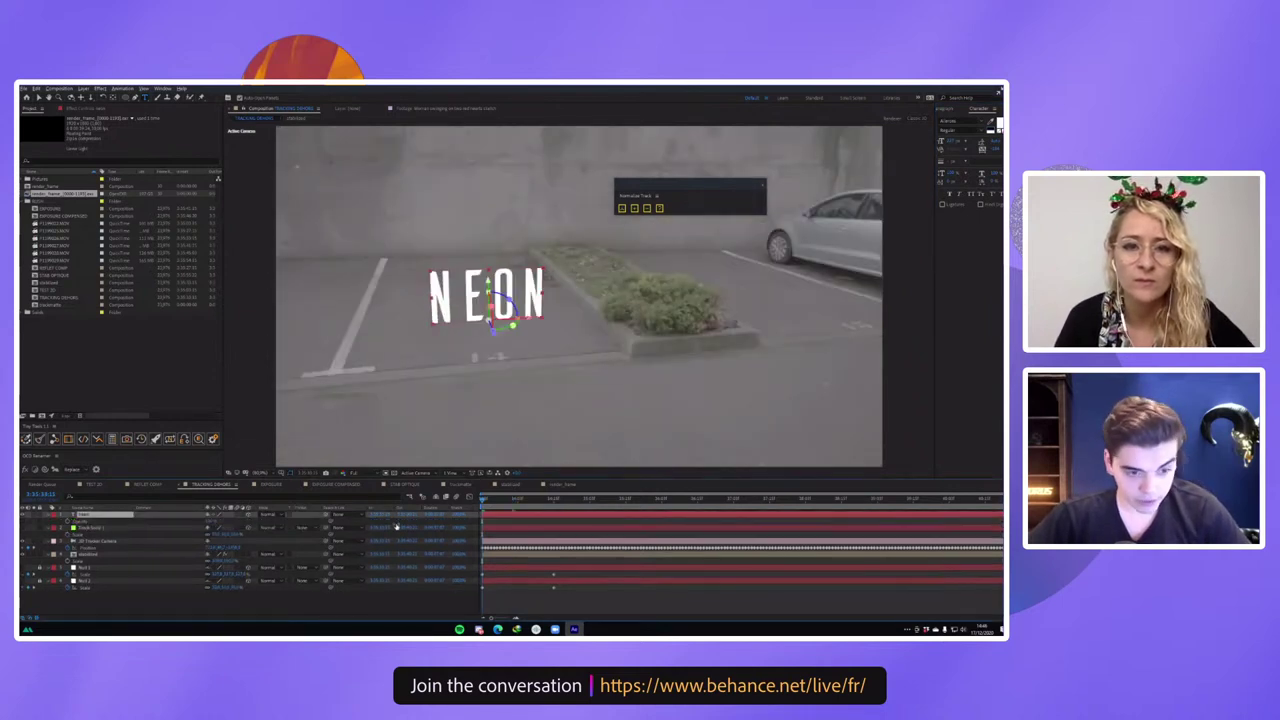
pyautogui.click(80, 522)
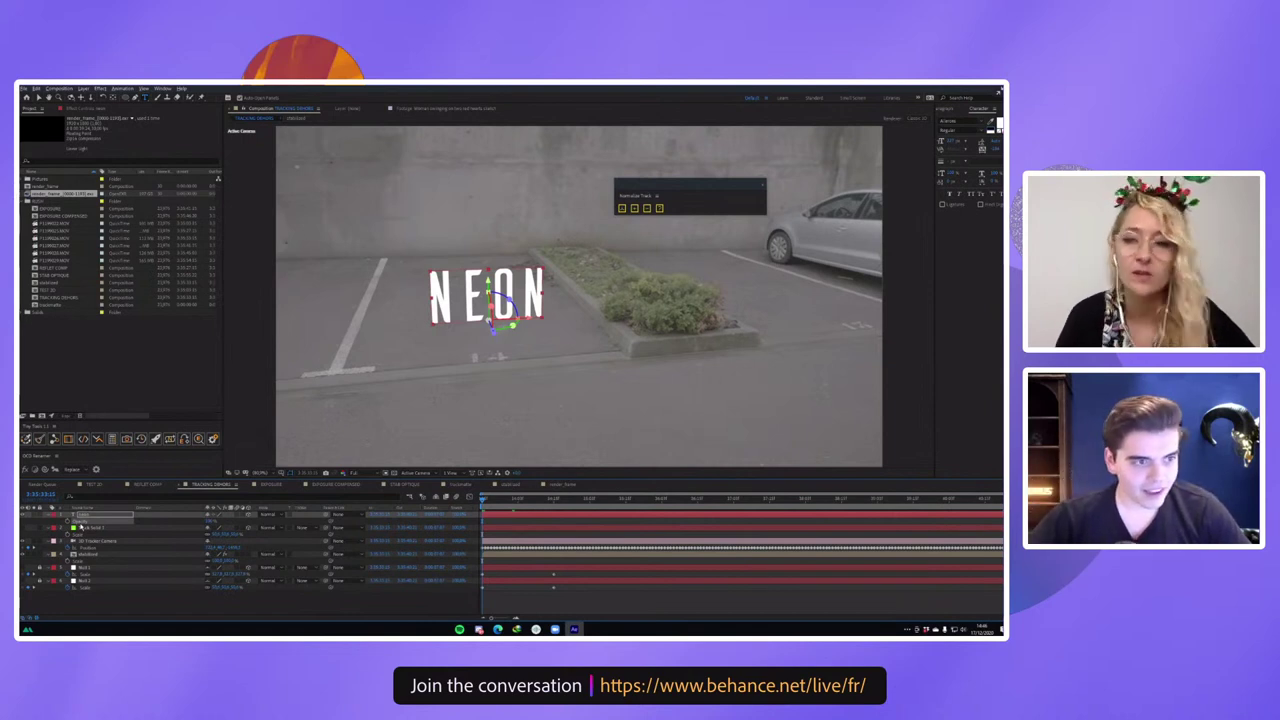
pyautogui.click(87, 514)
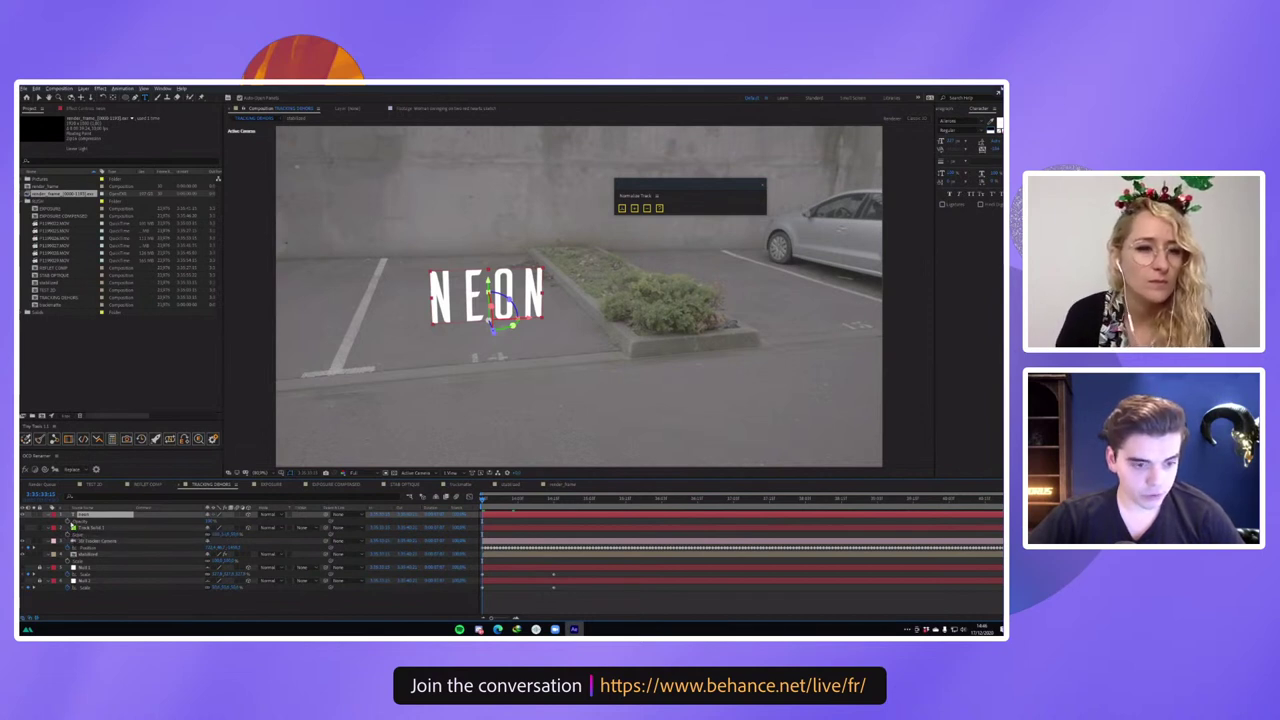
pyautogui.keyDown('alt'); pyautogui.click(66, 527); pyautogui.keyUp('alt')
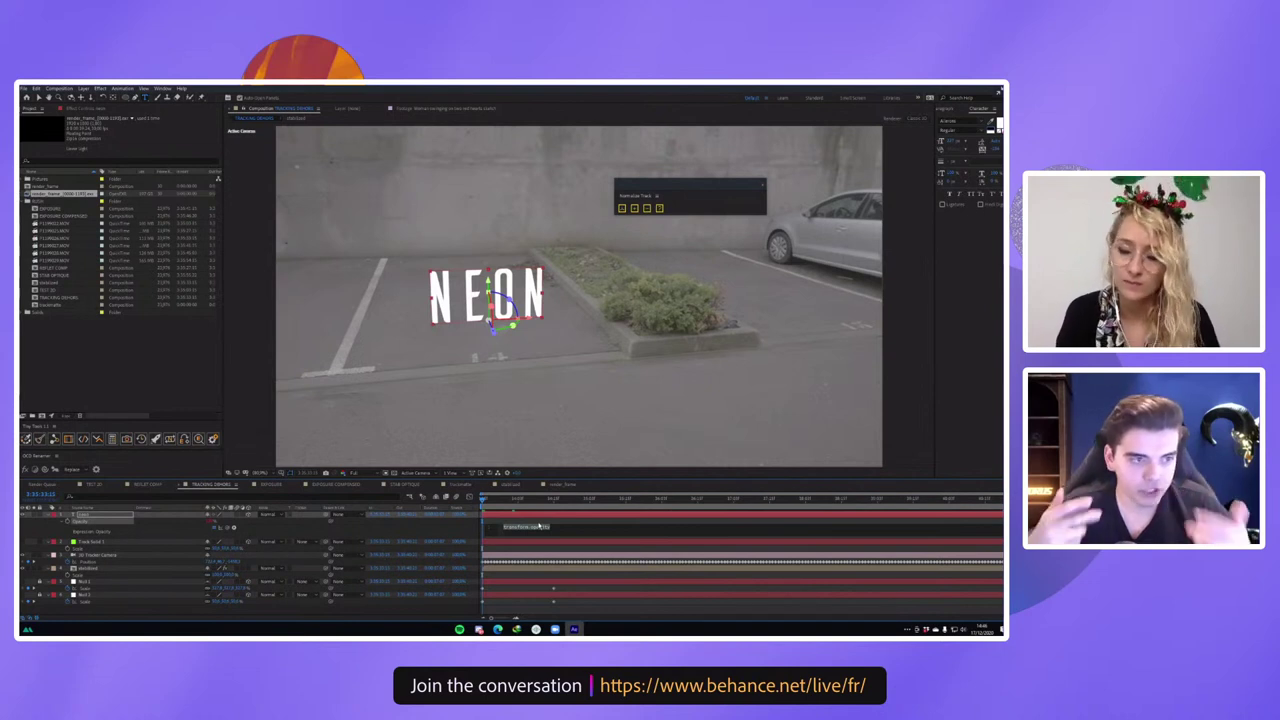
pyautogui.write('wiggle')
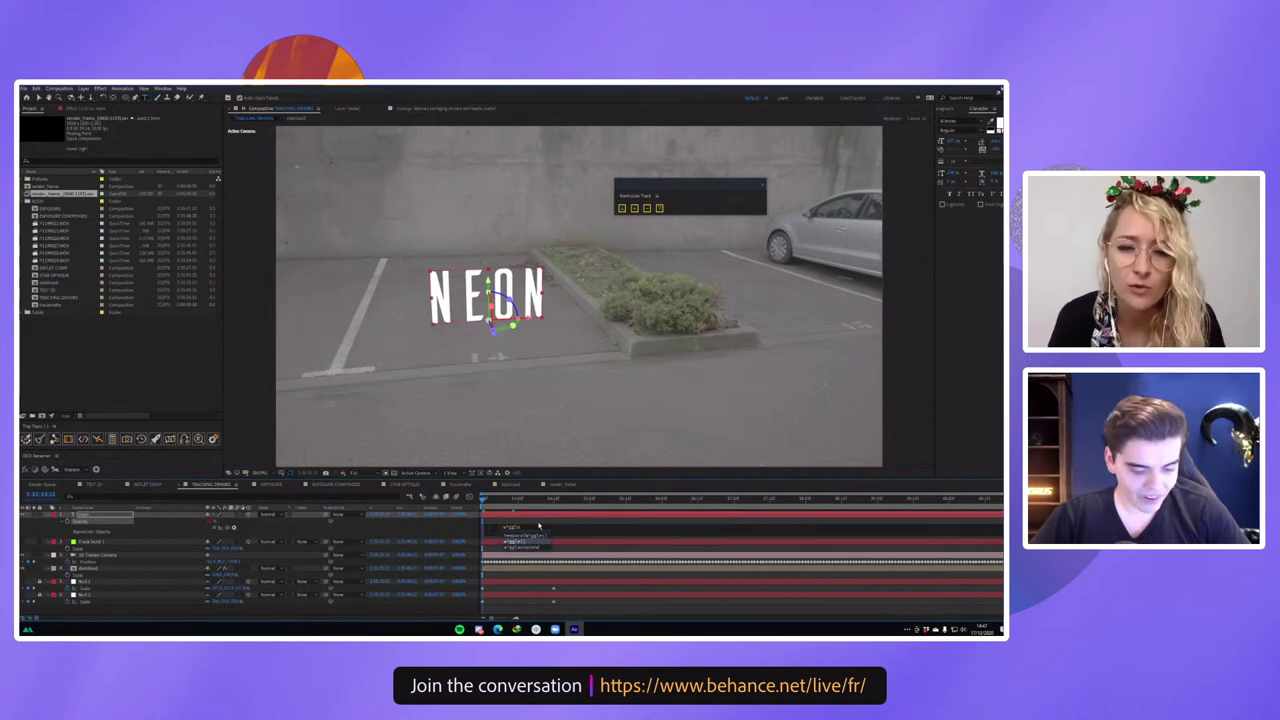
pyautogui.press('Return')
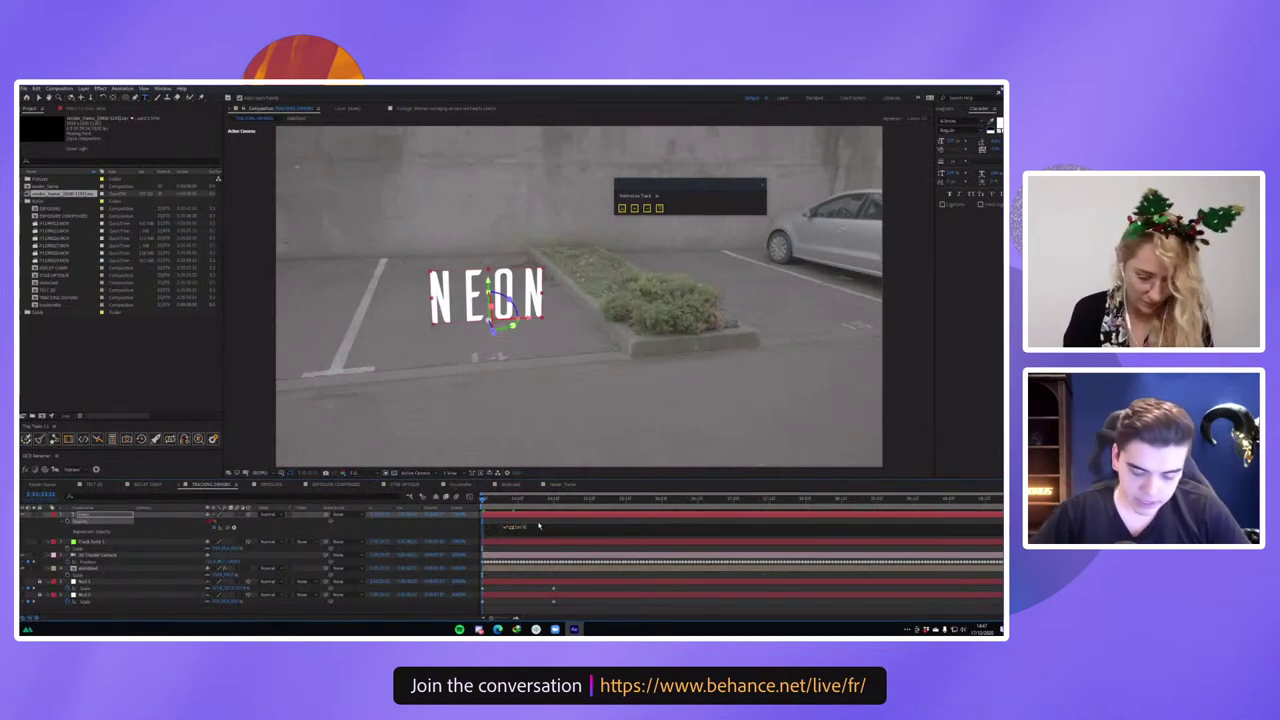
pyautogui.write('8,50')
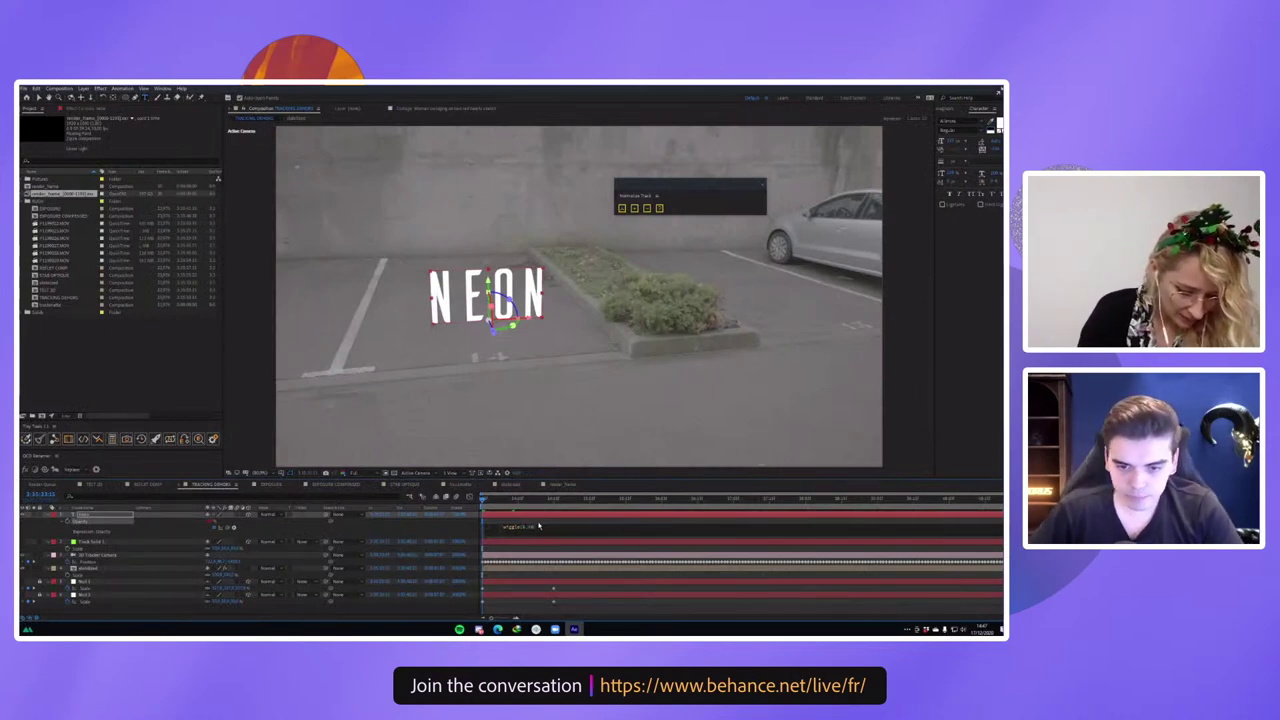
pyautogui.click(472, 527)
pyautogui.moveTo(483, 499); pyautogui.dragTo(543, 492)
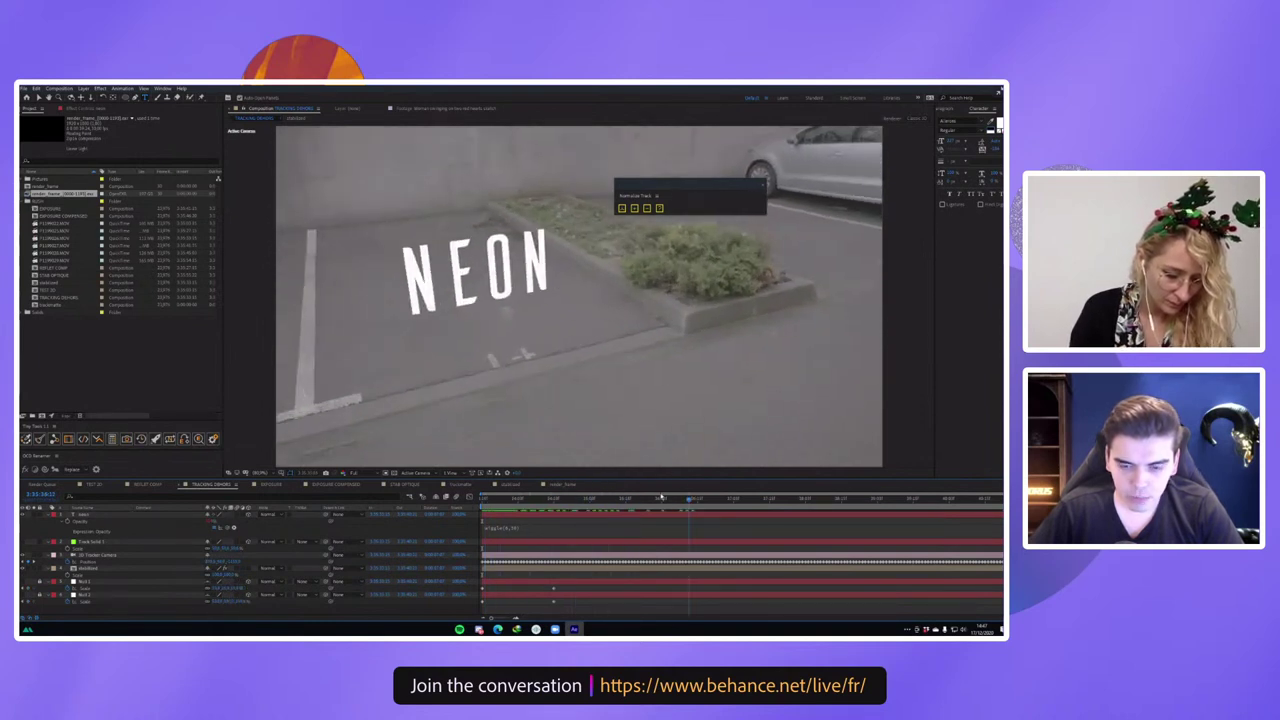
# Try a higher amplitude in the NEON opacity's wiggle expression and preview the flicker.
pyautogui.click(518, 530)
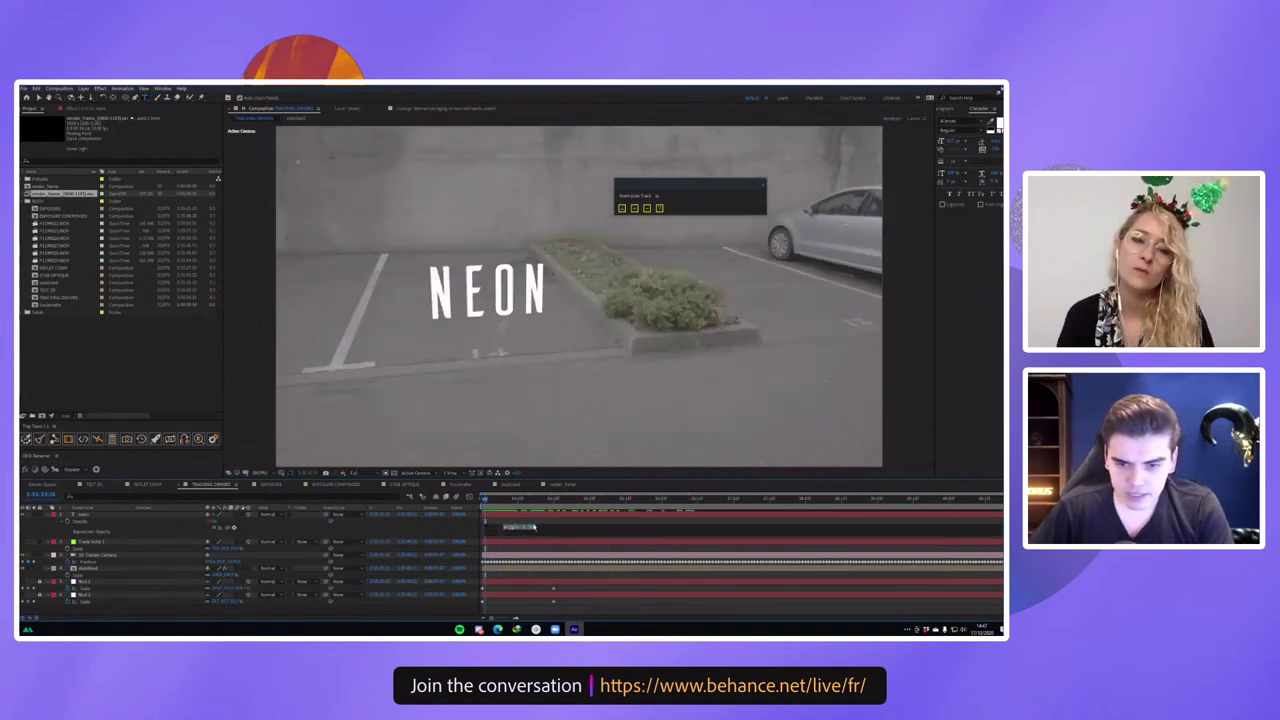
pyautogui.click(532, 528)
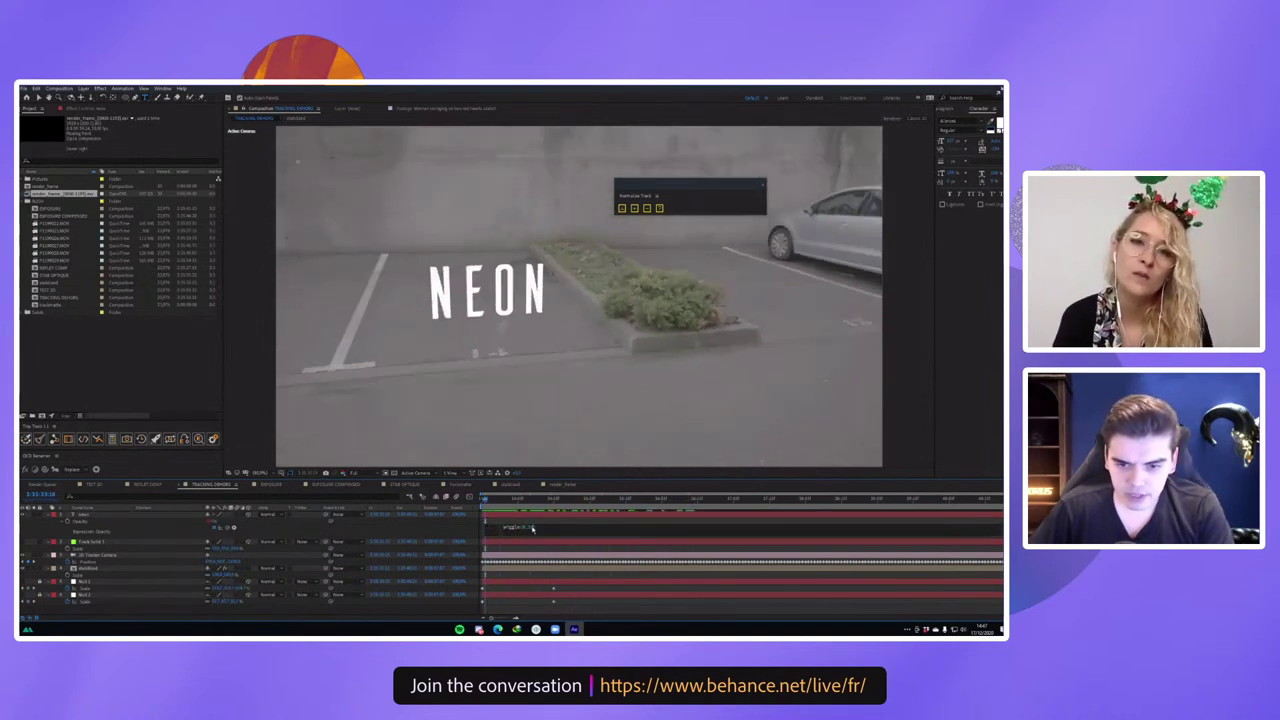
pyautogui.click(475, 533)
pyautogui.moveTo(485, 499); pyautogui.dragTo(648, 499)
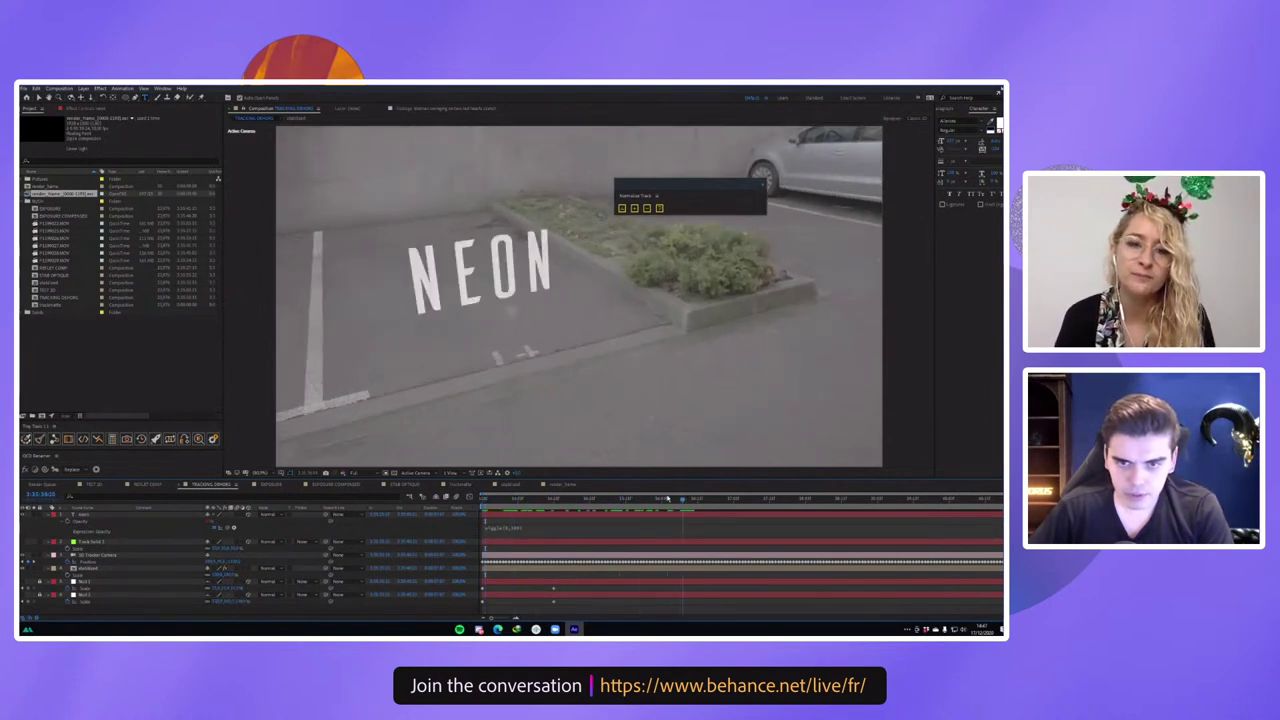
# Raise the frequency in the NEON opacity's wiggle expression and play the flicker from the start of the composition.
pyautogui.click(516, 530)
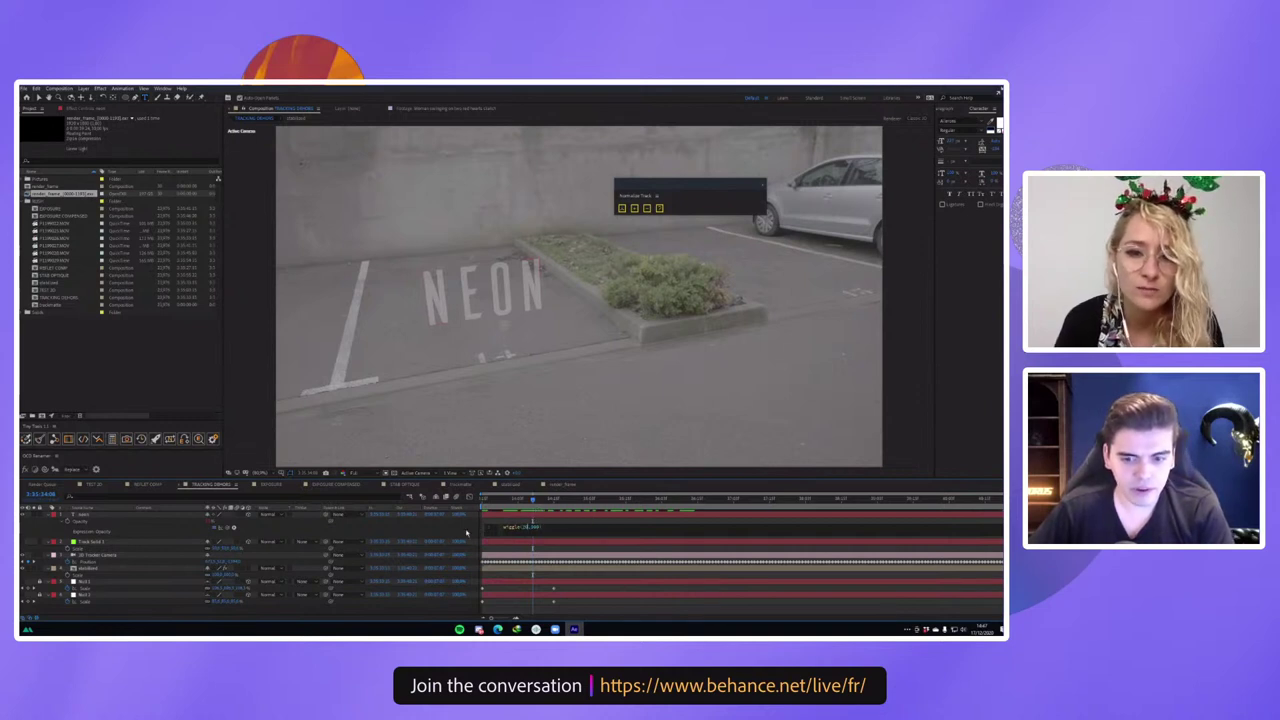
pyautogui.moveTo(532, 498); pyautogui.dragTo(402, 513)
pyautogui.press('space')
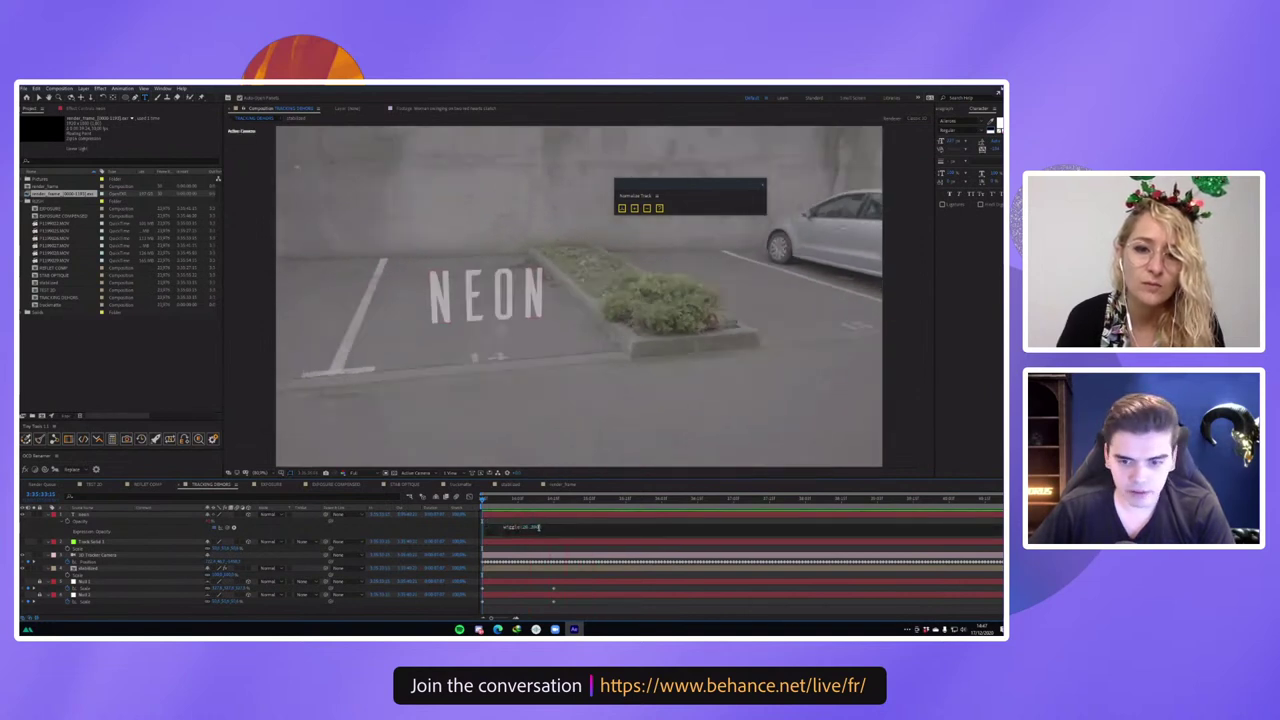
pyautogui.click(466, 535)
pyautogui.press('space')
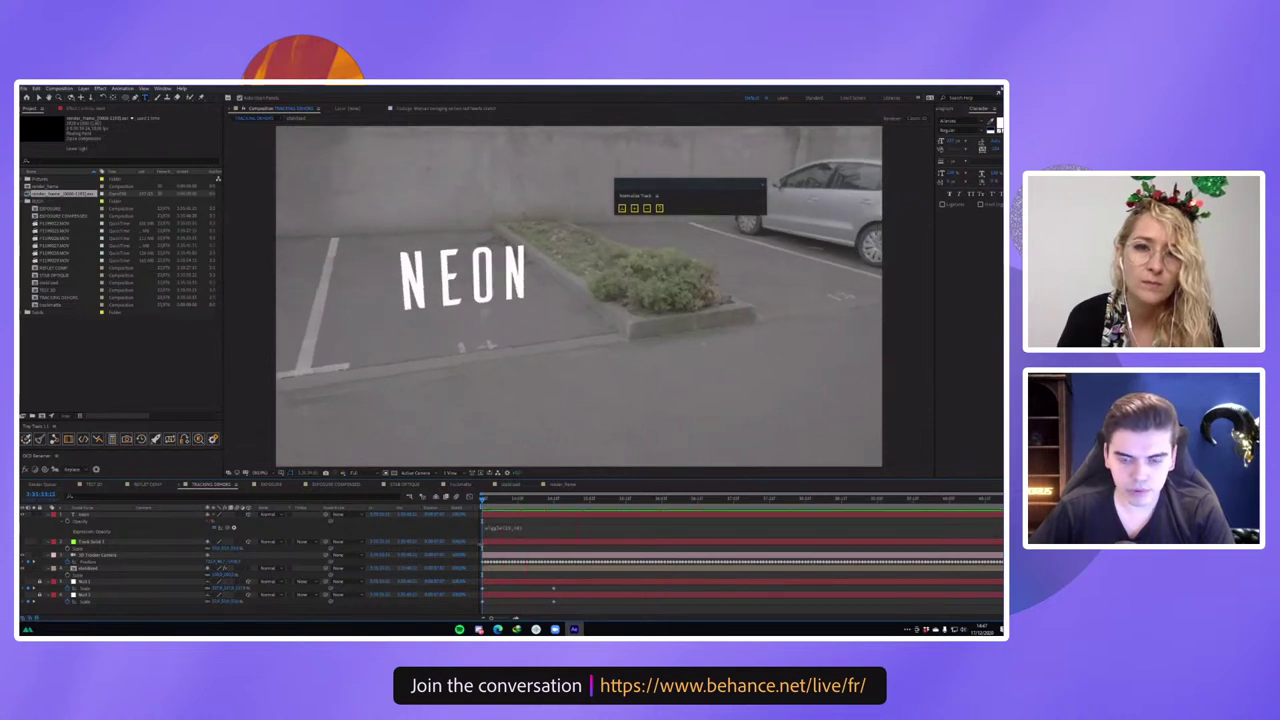
# Adjust the amplitude in the NEON opacity's wiggle expression and return to the start of the composition.
pyautogui.click(532, 530)
pyautogui.click(534, 527)
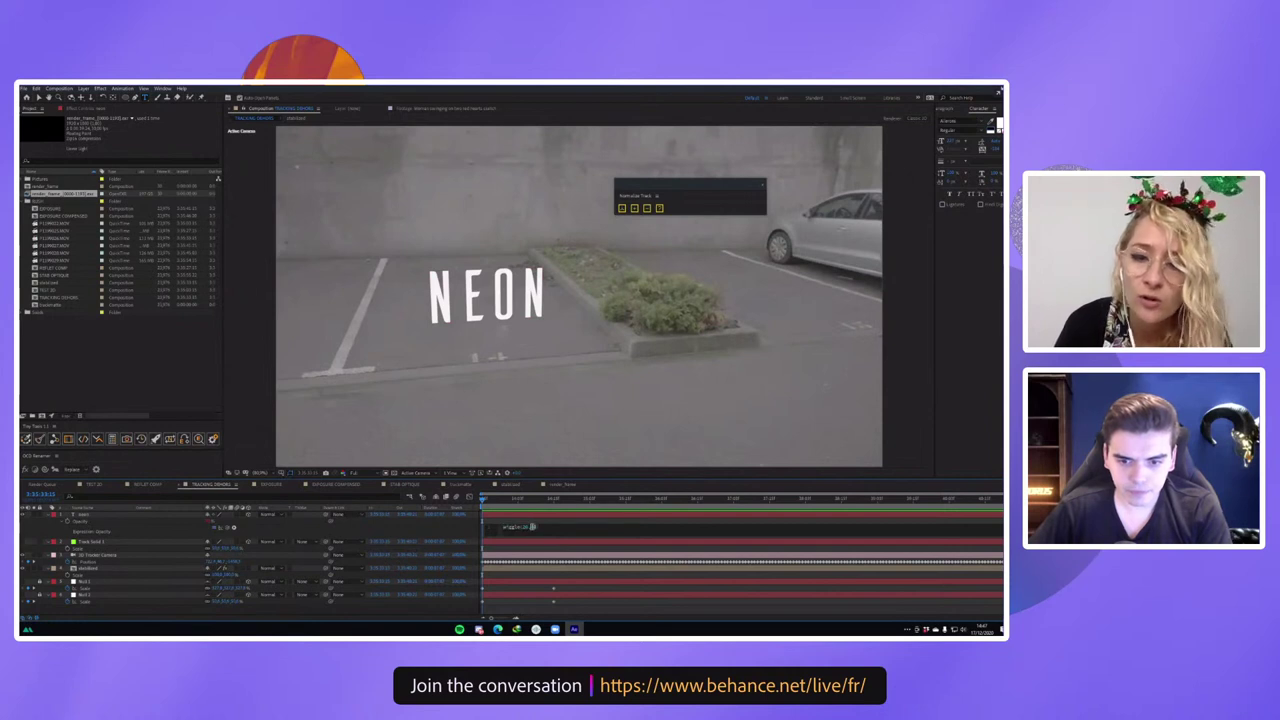
pyautogui.tripleClick(534, 527)
pyautogui.click(534, 527)
pyautogui.write('0')
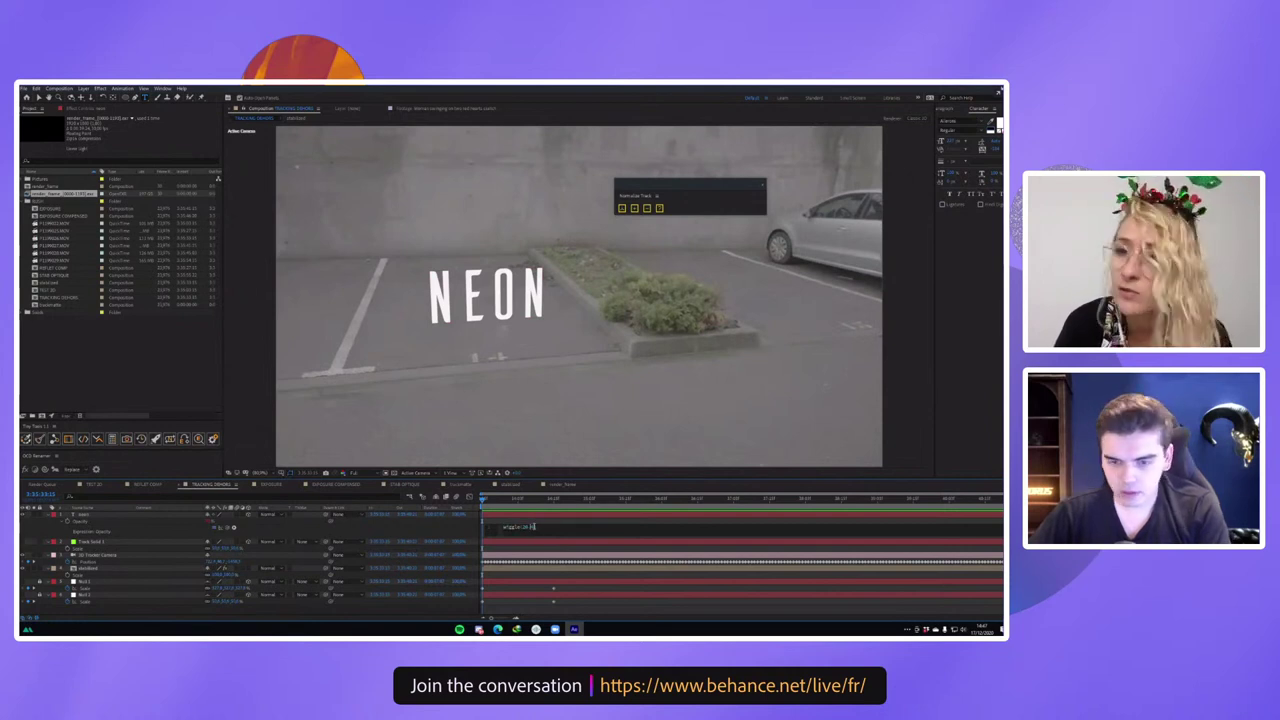
pyautogui.click(445, 533)
pyautogui.moveTo(484, 500)
pyautogui.mouseDown()
pyautogui.moveTo(556, 508)
pyautogui.moveTo(480, 508)
pyautogui.mouseUp()
# Add a wiggle expression to the NEON layer's scale and preview the movement.
pyautogui.click(100, 516)
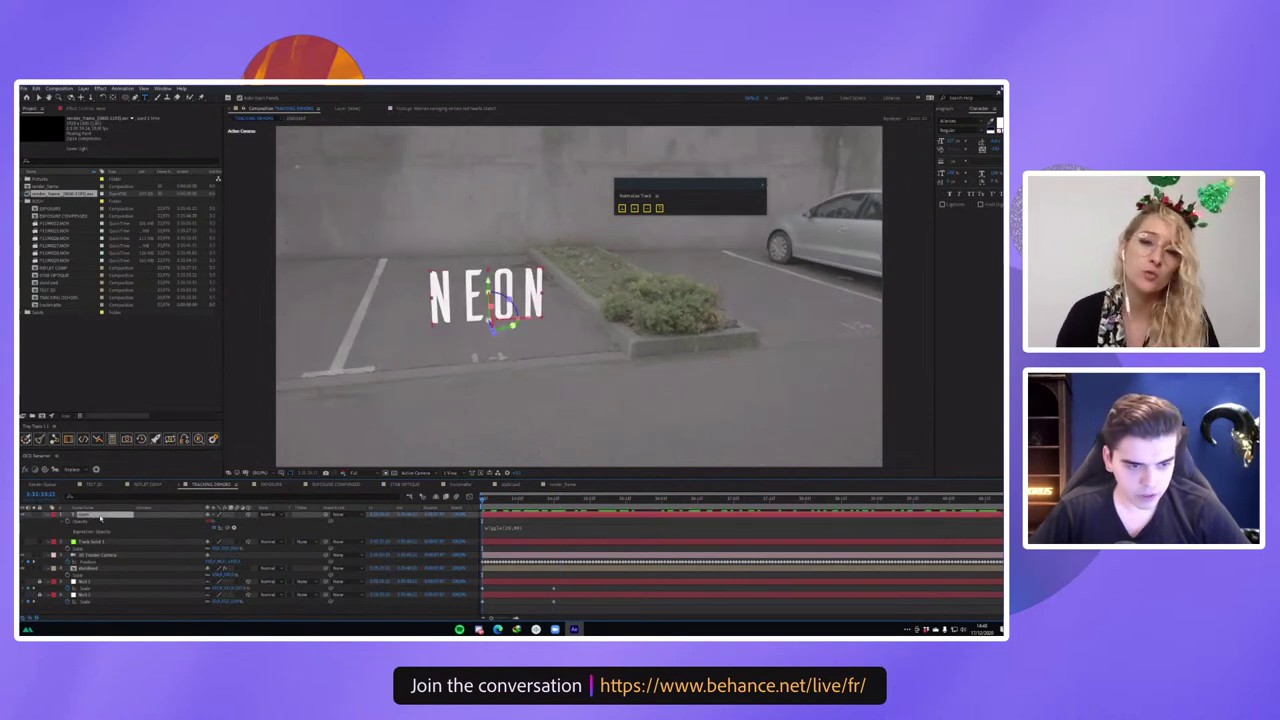
pyautogui.press('s')
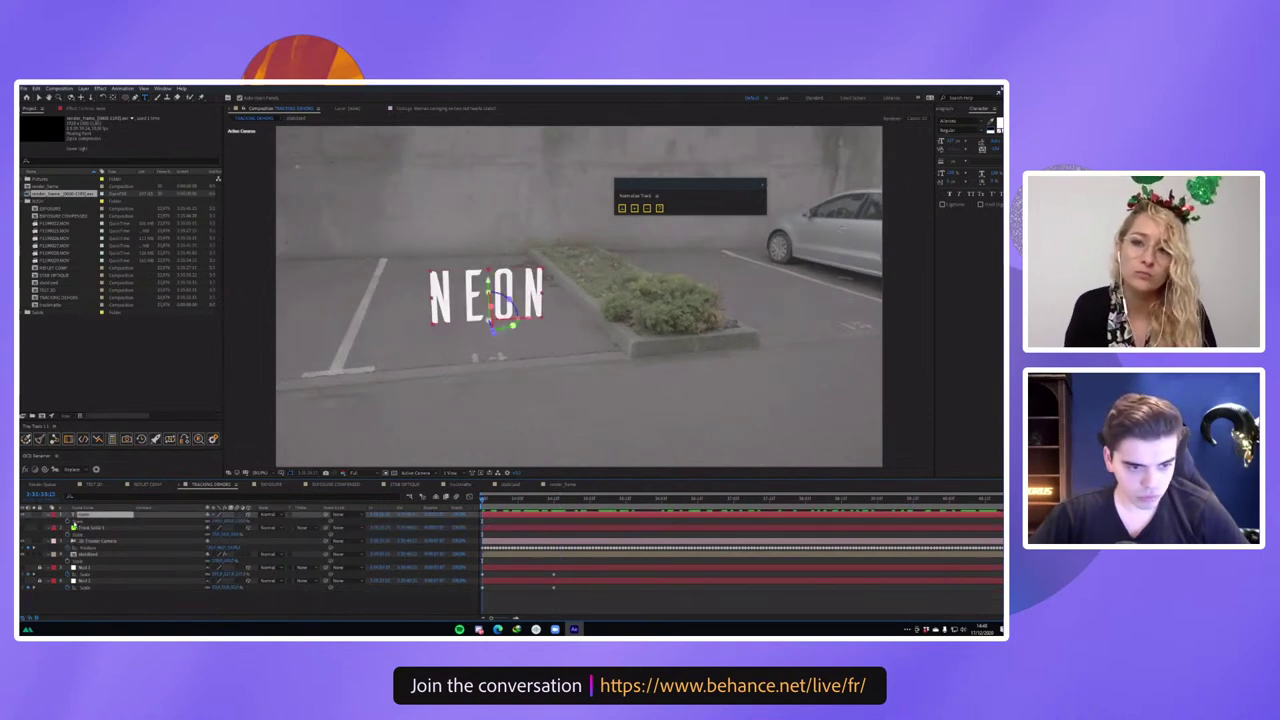
pyautogui.keyDown('alt'); pyautogui.click(68, 522); pyautogui.keyUp('alt')
pyautogui.write('wiggle(4')
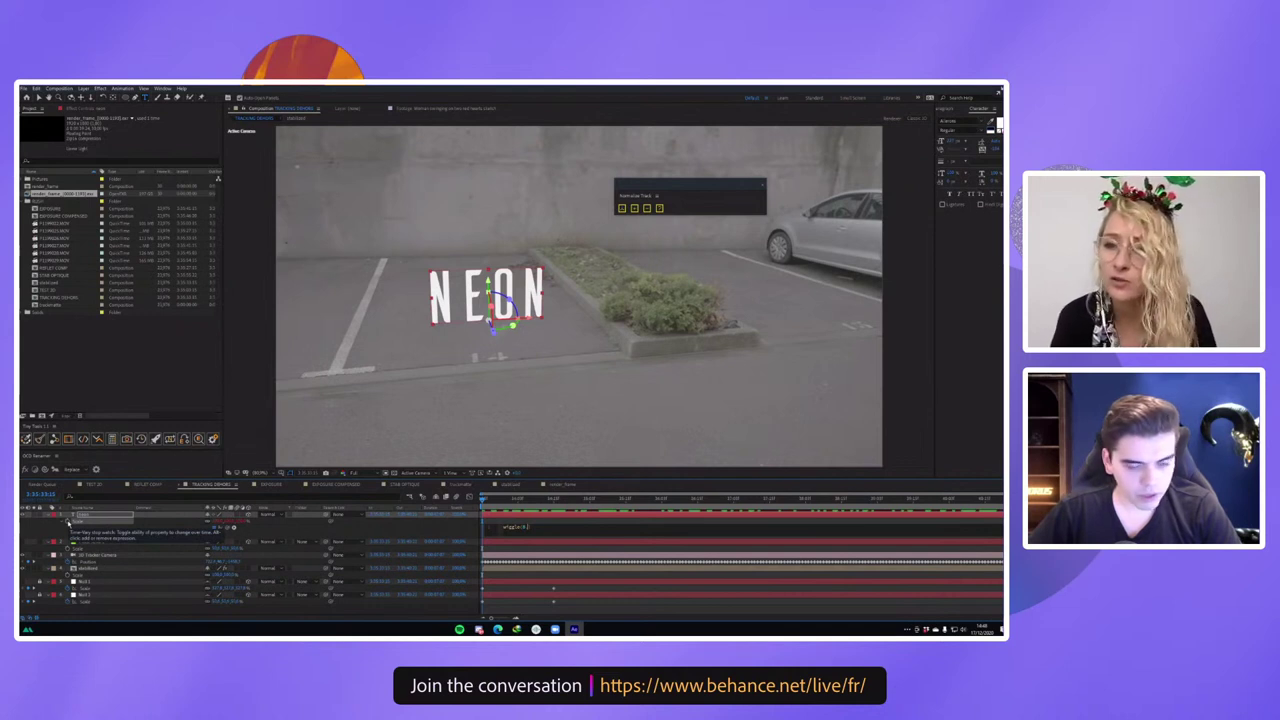
pyautogui.write('3')
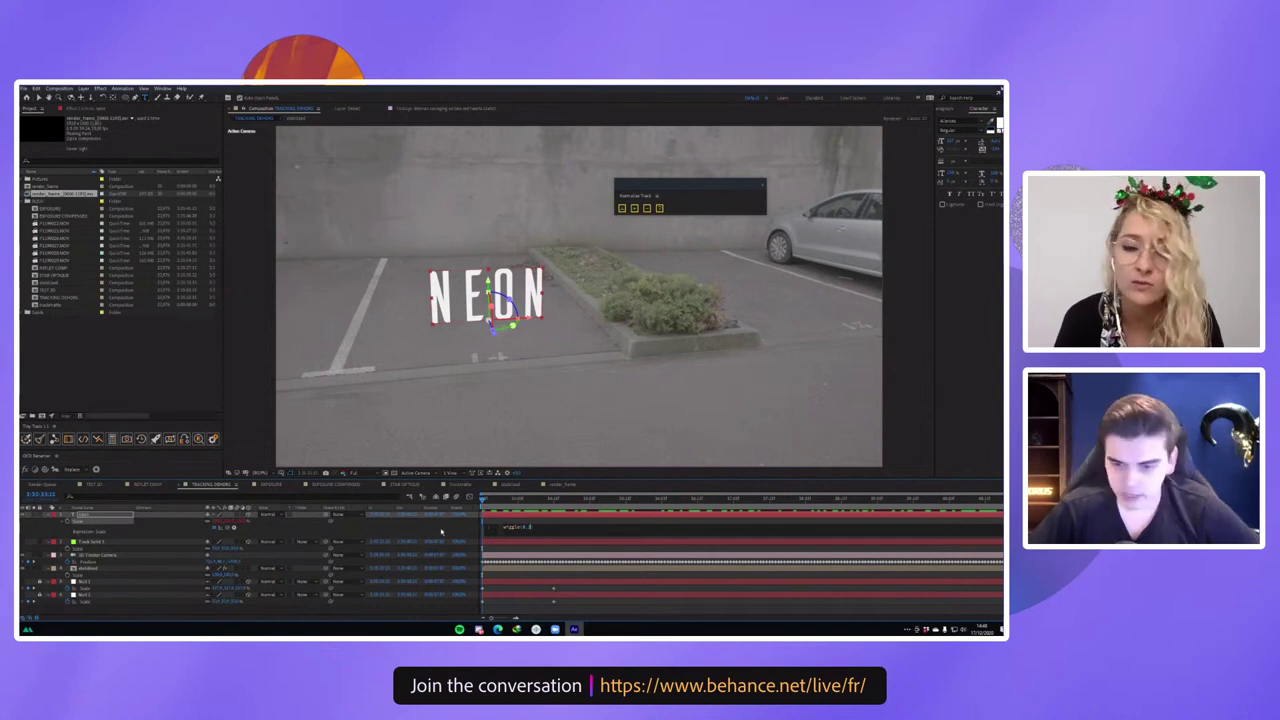
pyautogui.click(476, 541)
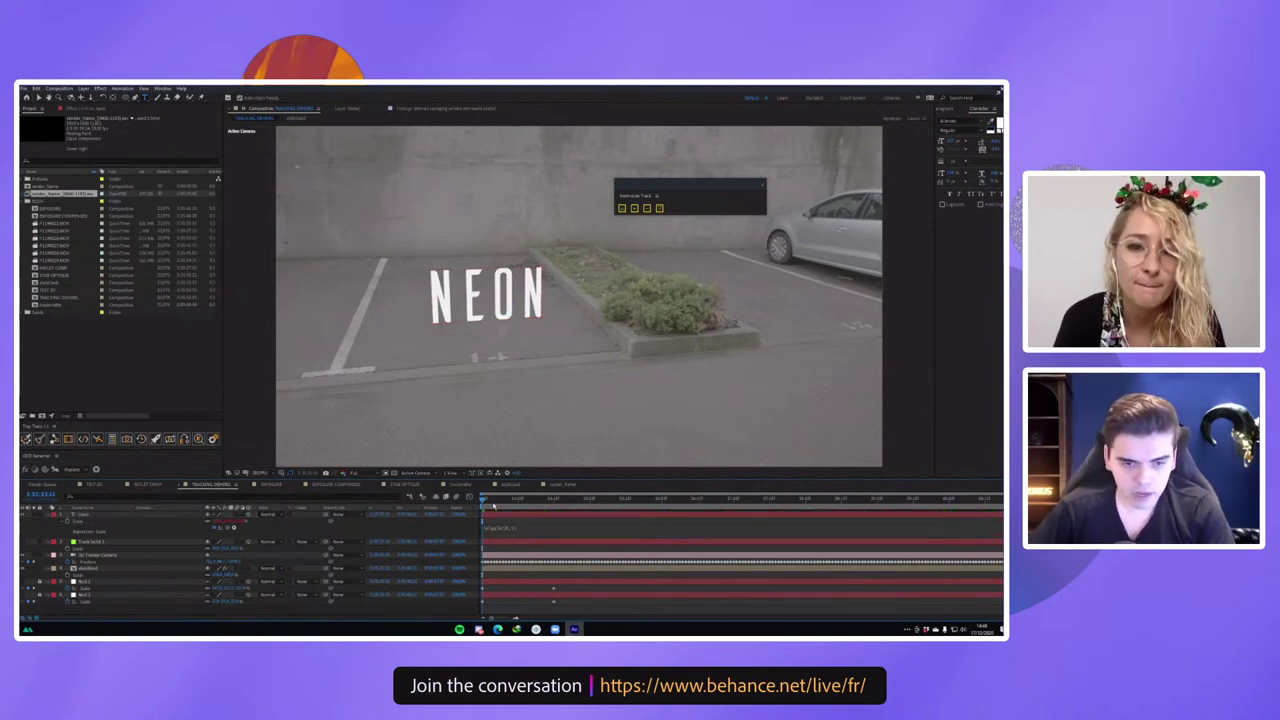
pyautogui.press('space')
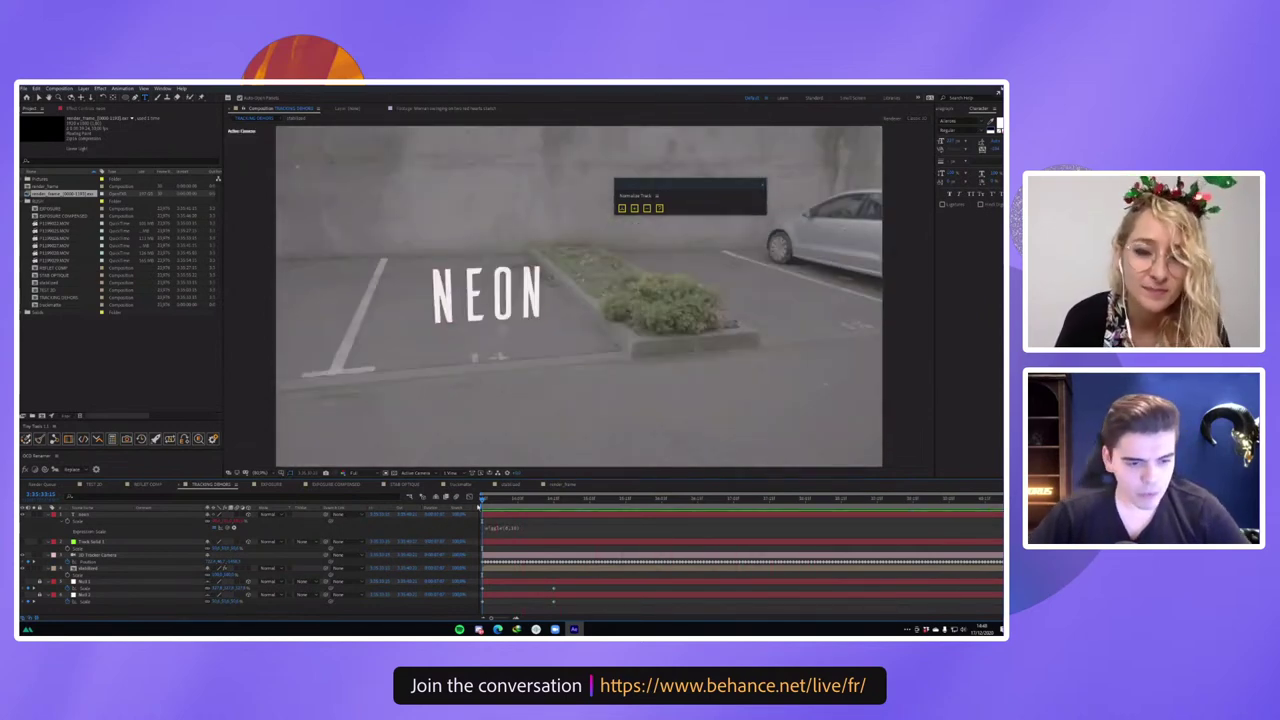
# Expand the NEON layer's text properties and add an Opacity text animator.
pyautogui.click(78, 516)
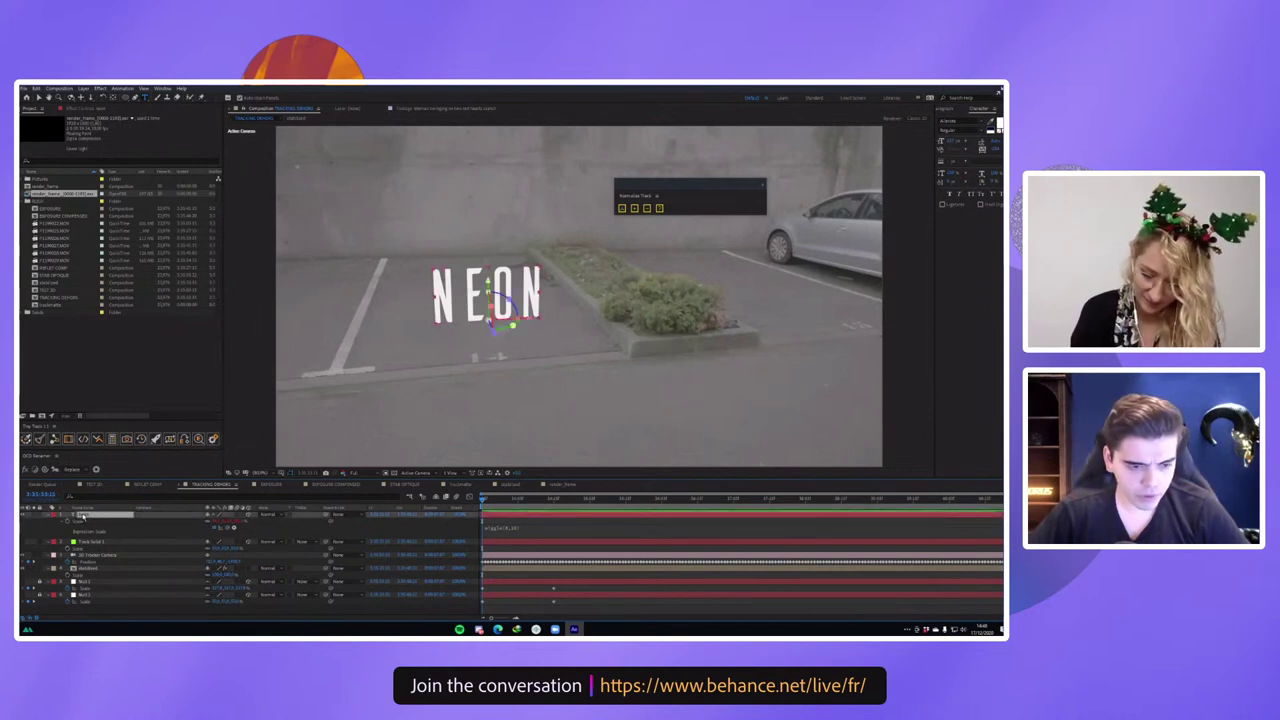
pyautogui.click(60, 523)
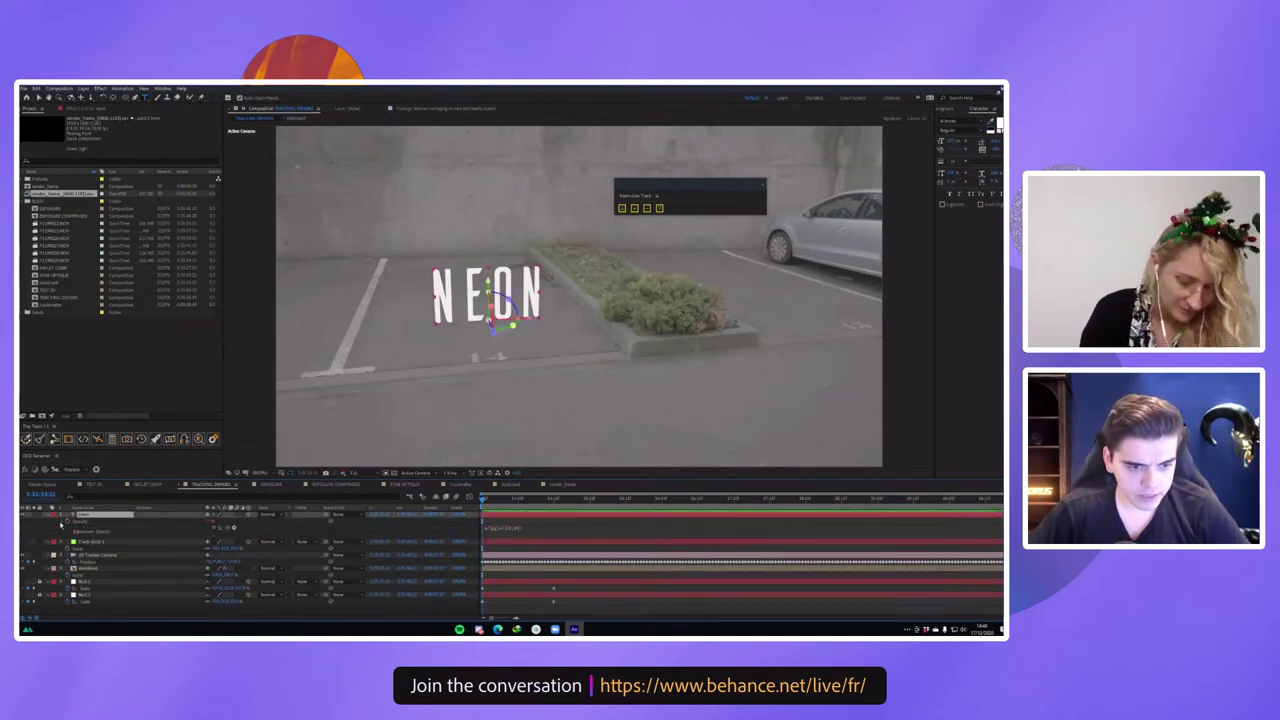
pyautogui.click(60, 523)
pyautogui.click(51, 519)
pyautogui.click(49, 515)
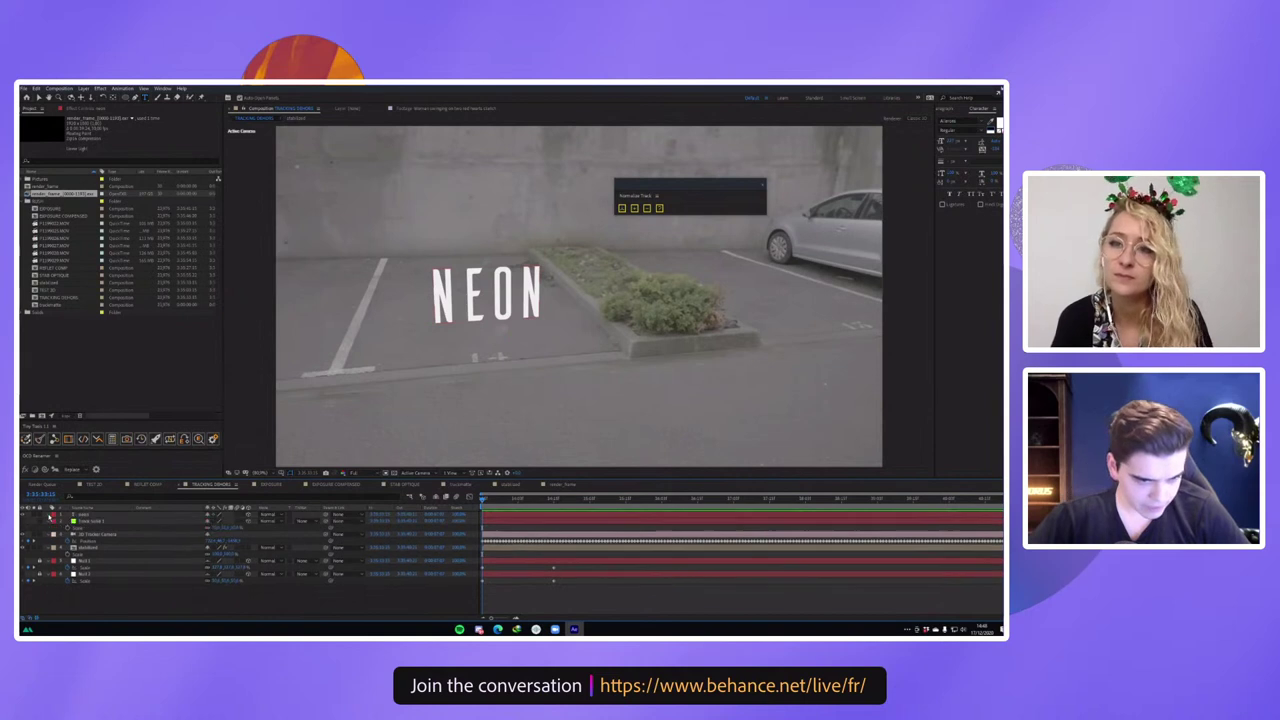
pyautogui.click(49, 515)
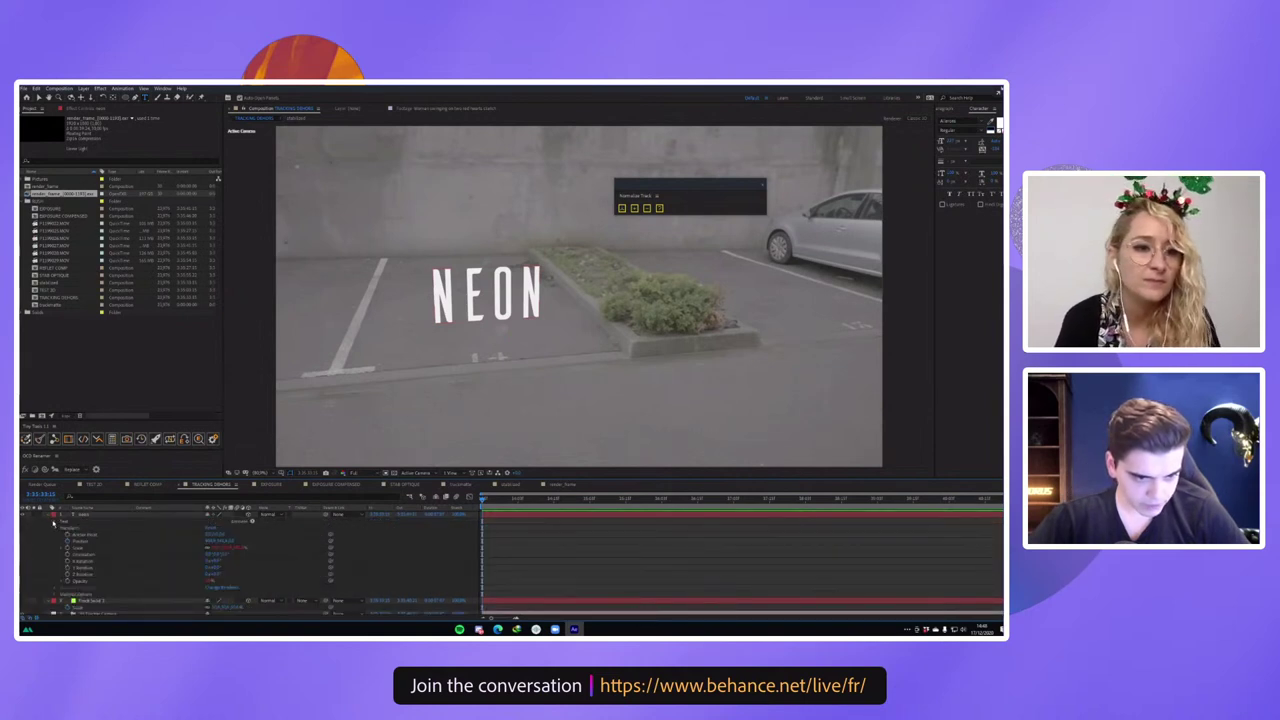
pyautogui.click(53, 522)
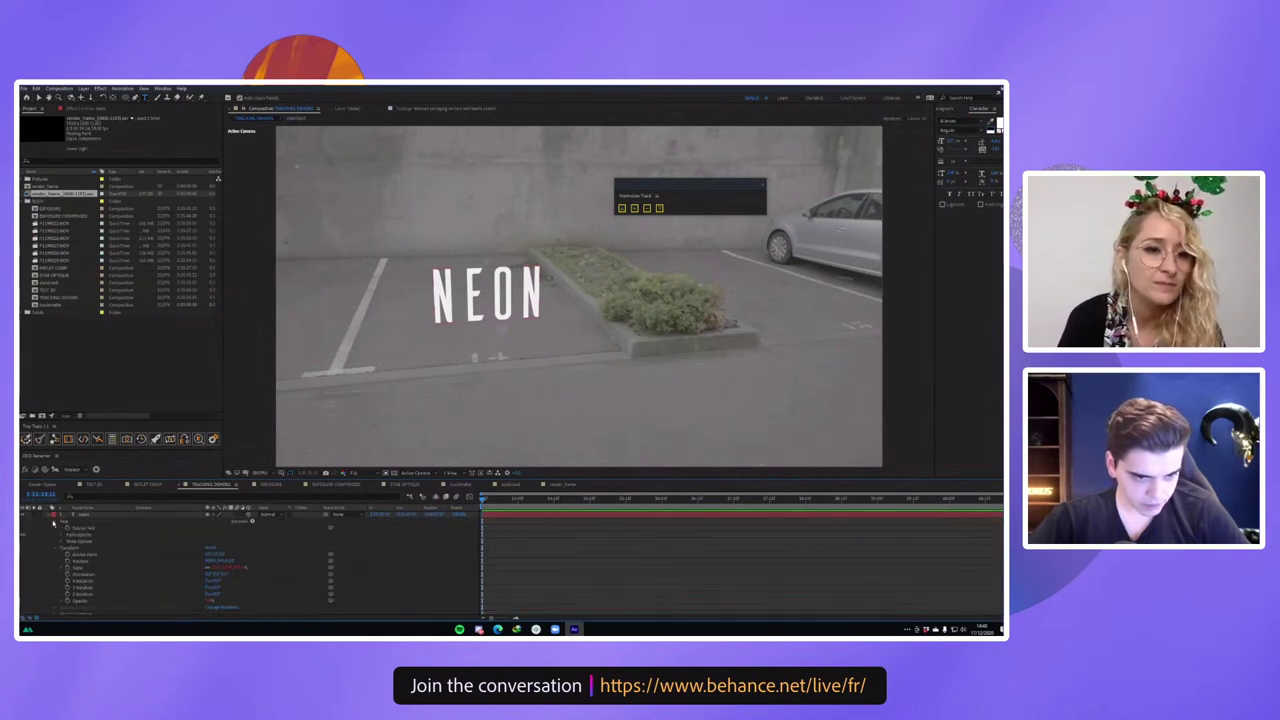
pyautogui.click(61, 541)
pyautogui.click(61, 541)
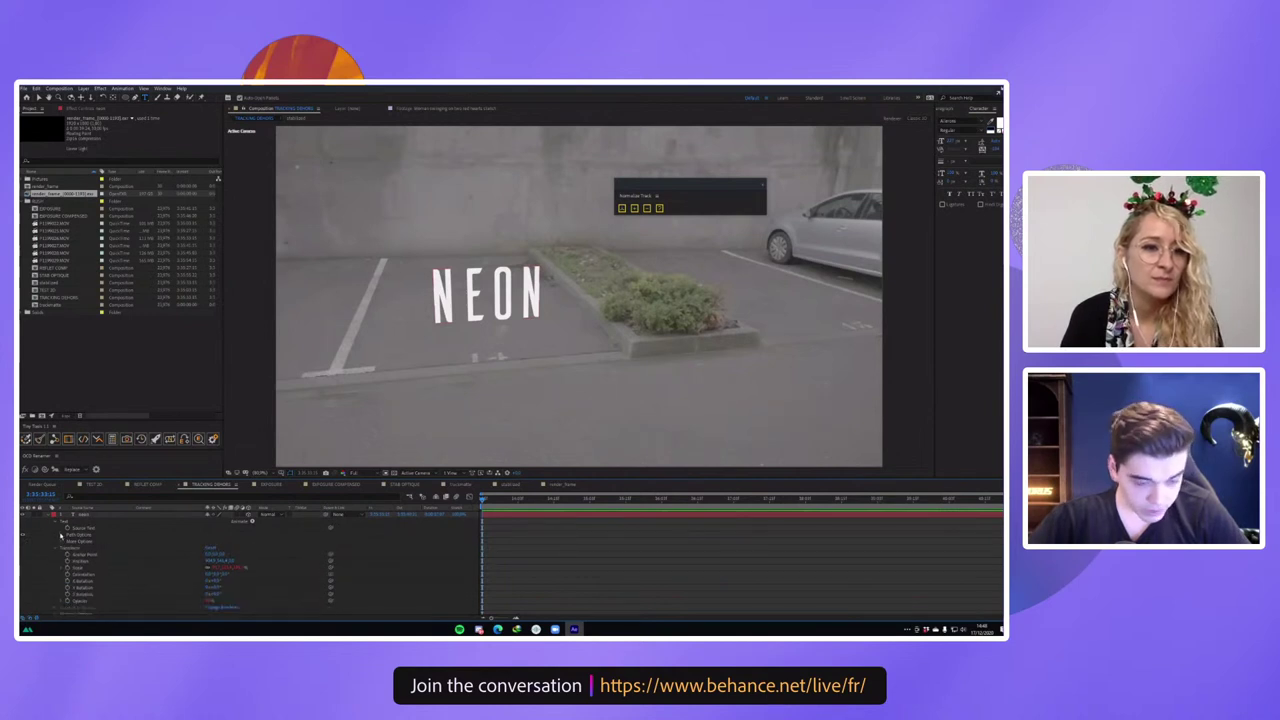
pyautogui.click(58, 522)
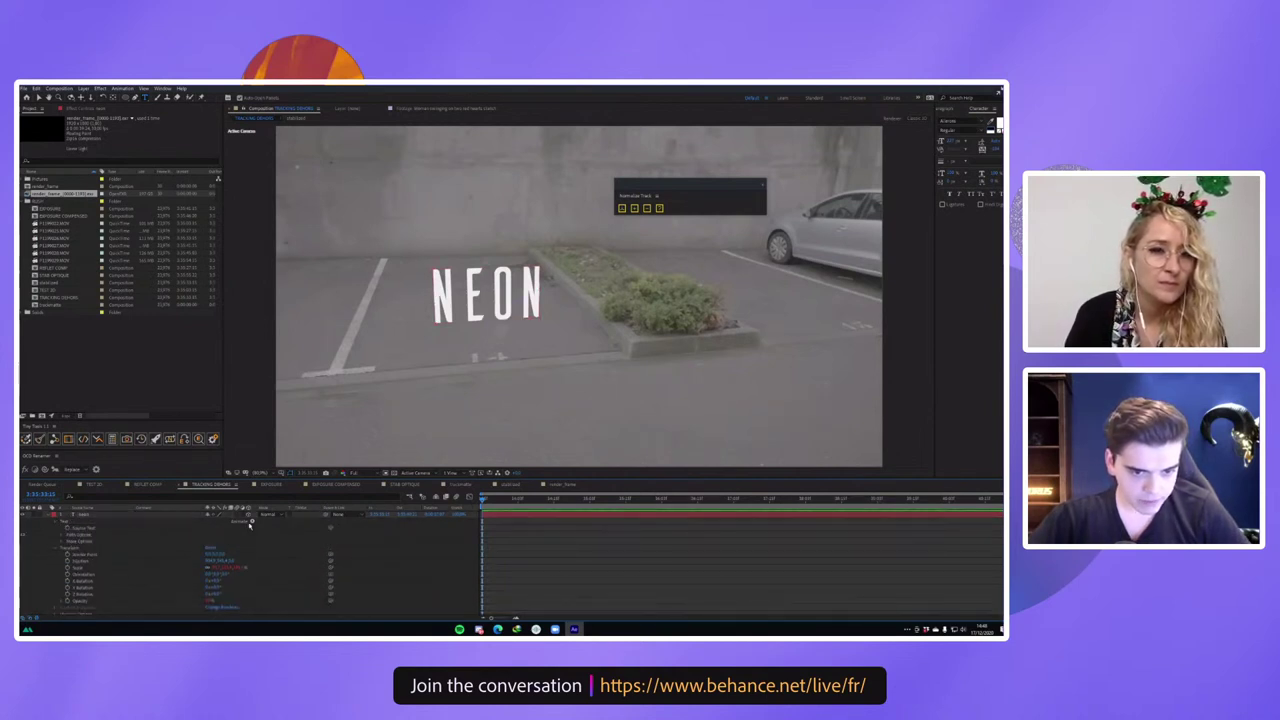
pyautogui.click(251, 522)
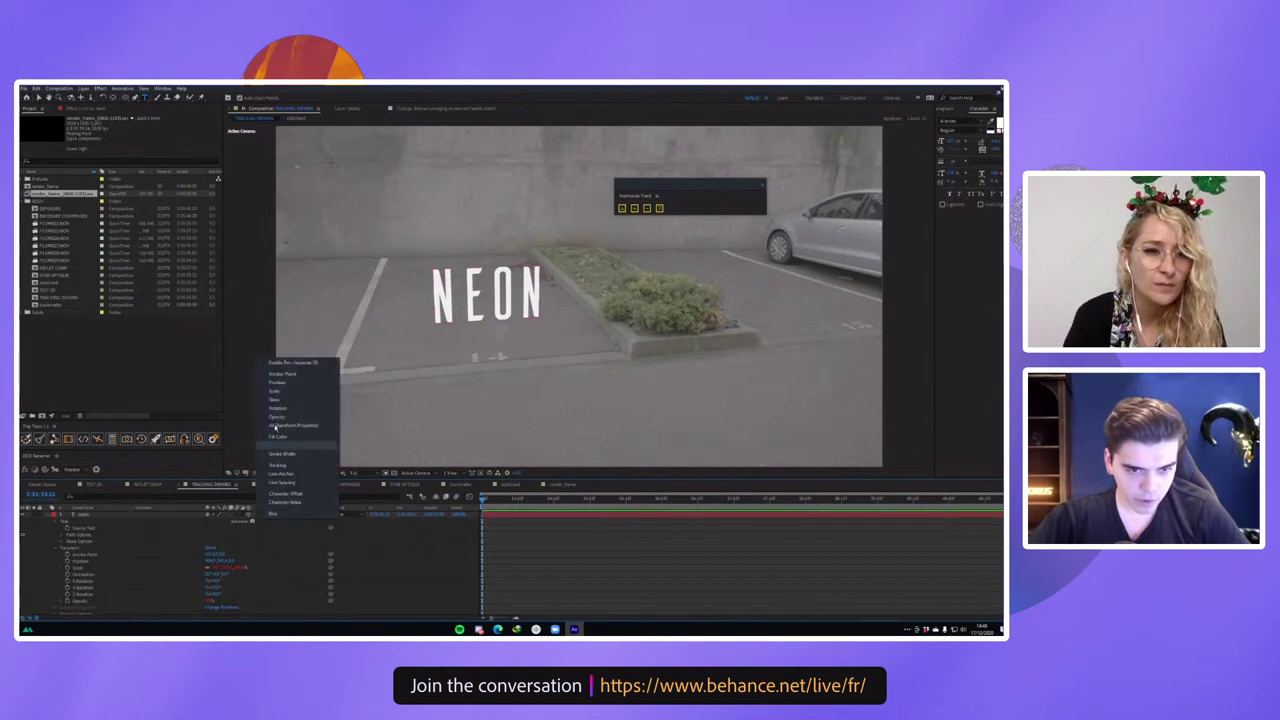
pyautogui.click(275, 418)
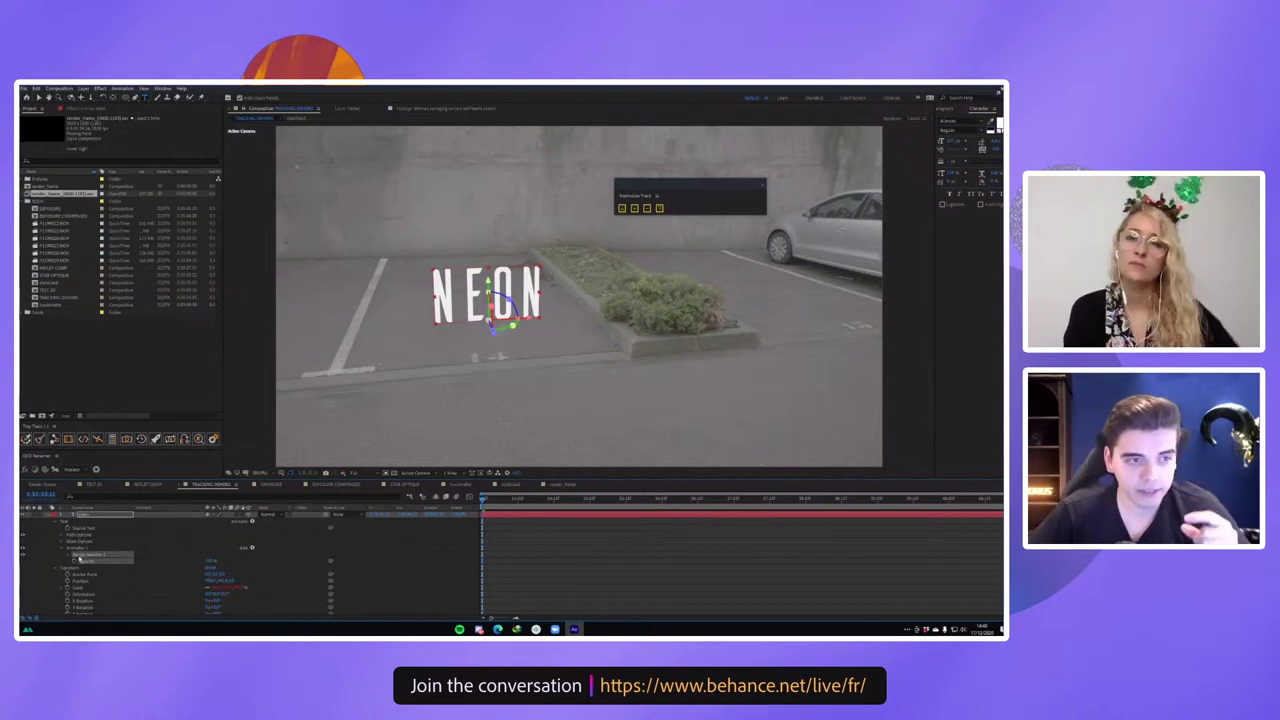
# Set the text animator's Opacity to 0% and narrow its Range Selector Start and End so only the letter E is hidden.
pyautogui.click(68, 554)
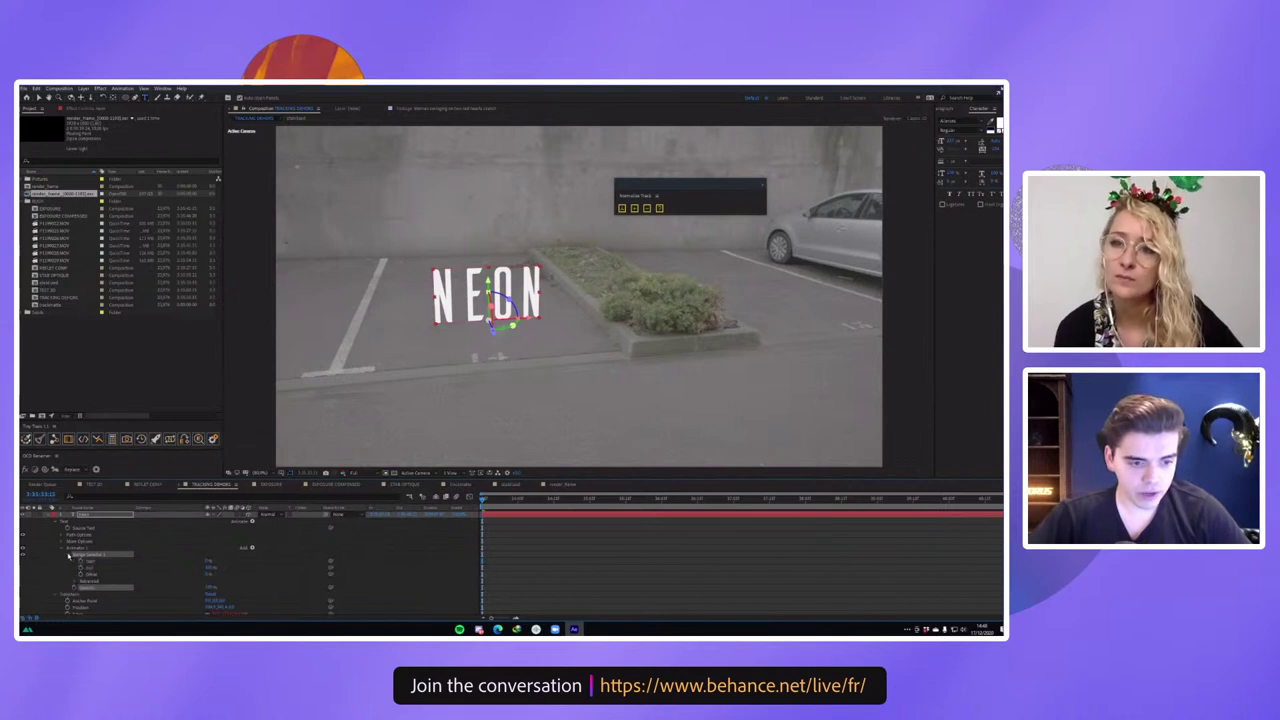
pyautogui.scroll(-1, 97, 561)
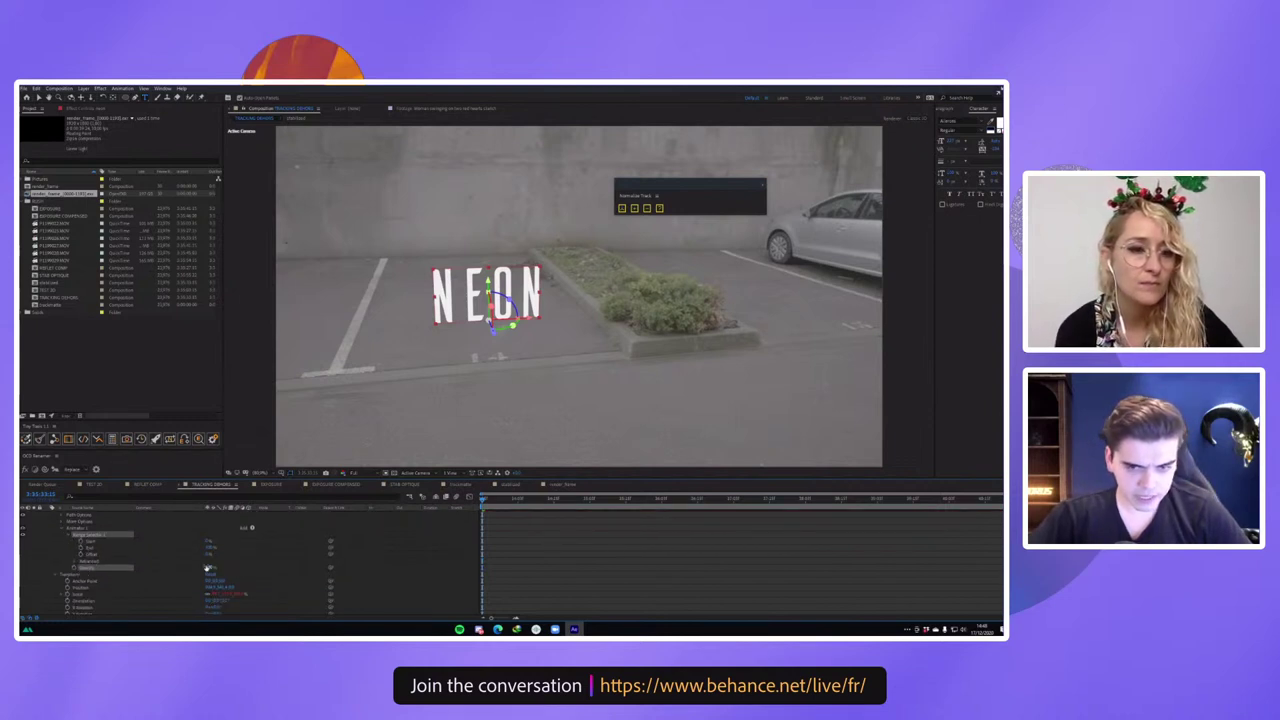
pyautogui.moveTo(172, 567); pyautogui.dragTo(24, 574)
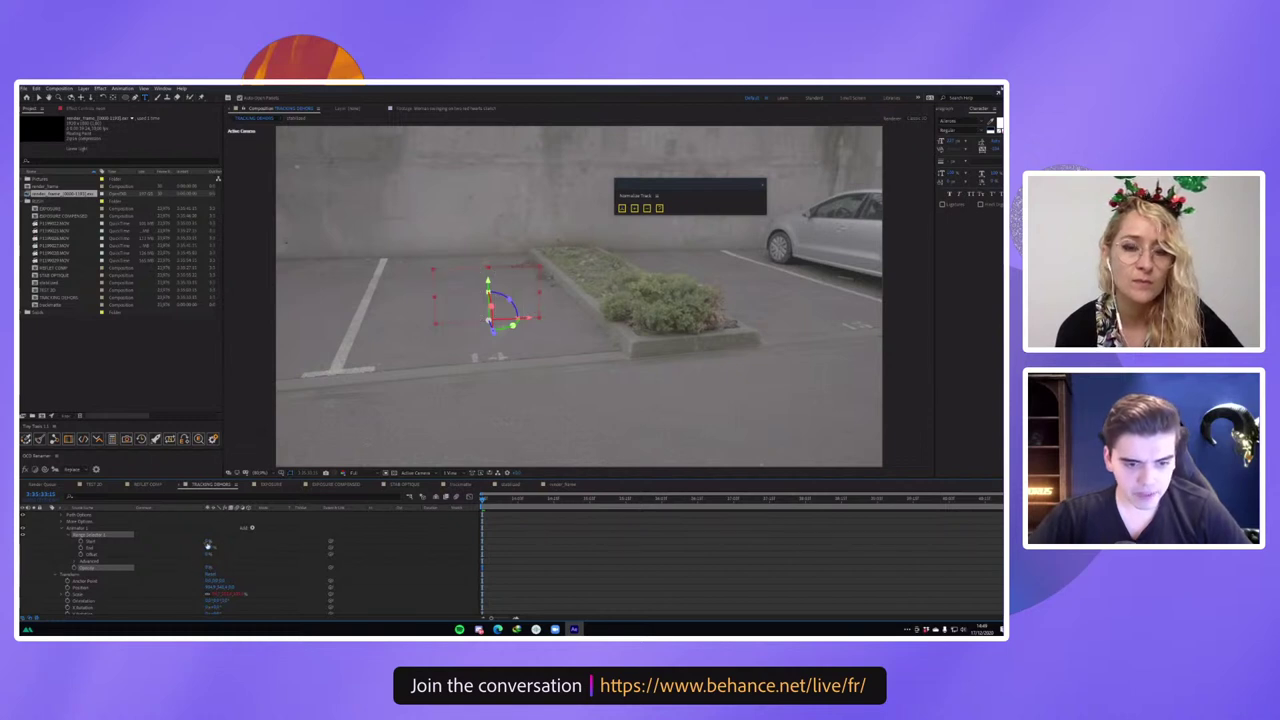
pyautogui.moveTo(208, 541)
pyautogui.mouseDown()
pyautogui.moveTo(224, 547)
pyautogui.moveTo(175, 547)
pyautogui.moveTo(224, 542)
pyautogui.mouseUp()
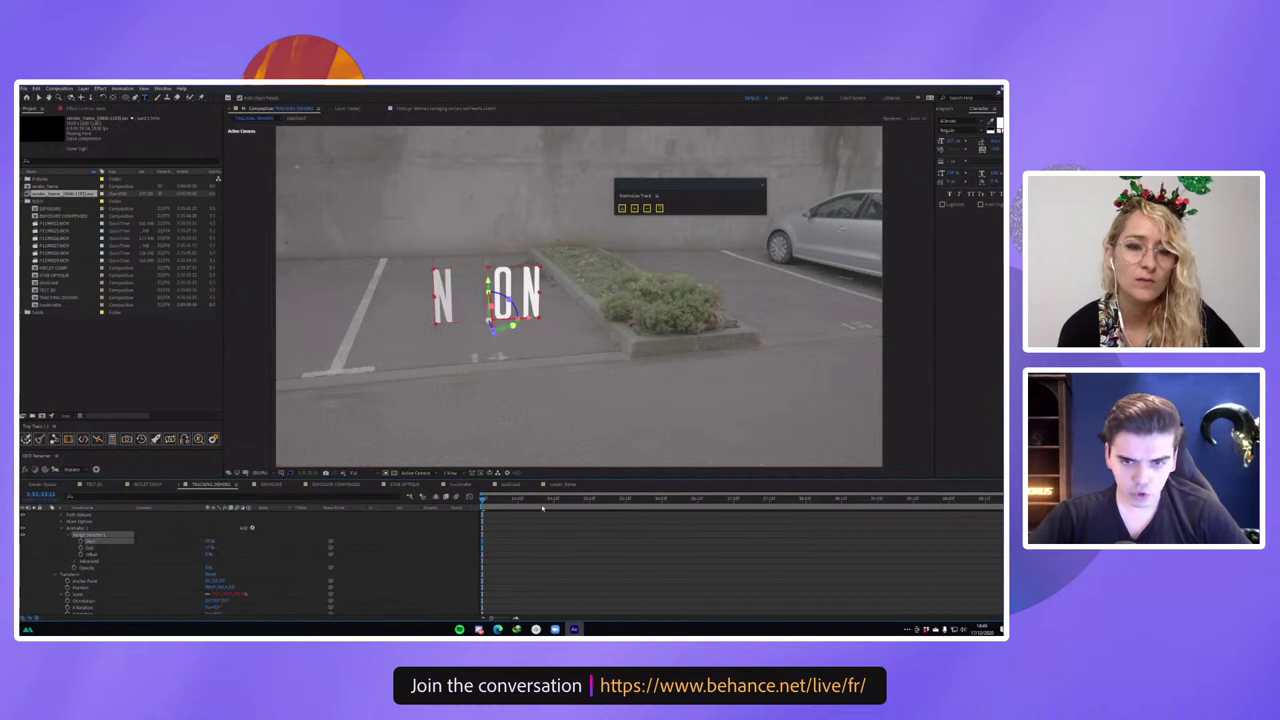
pyautogui.moveTo(492, 499); pyautogui.dragTo(462, 508)
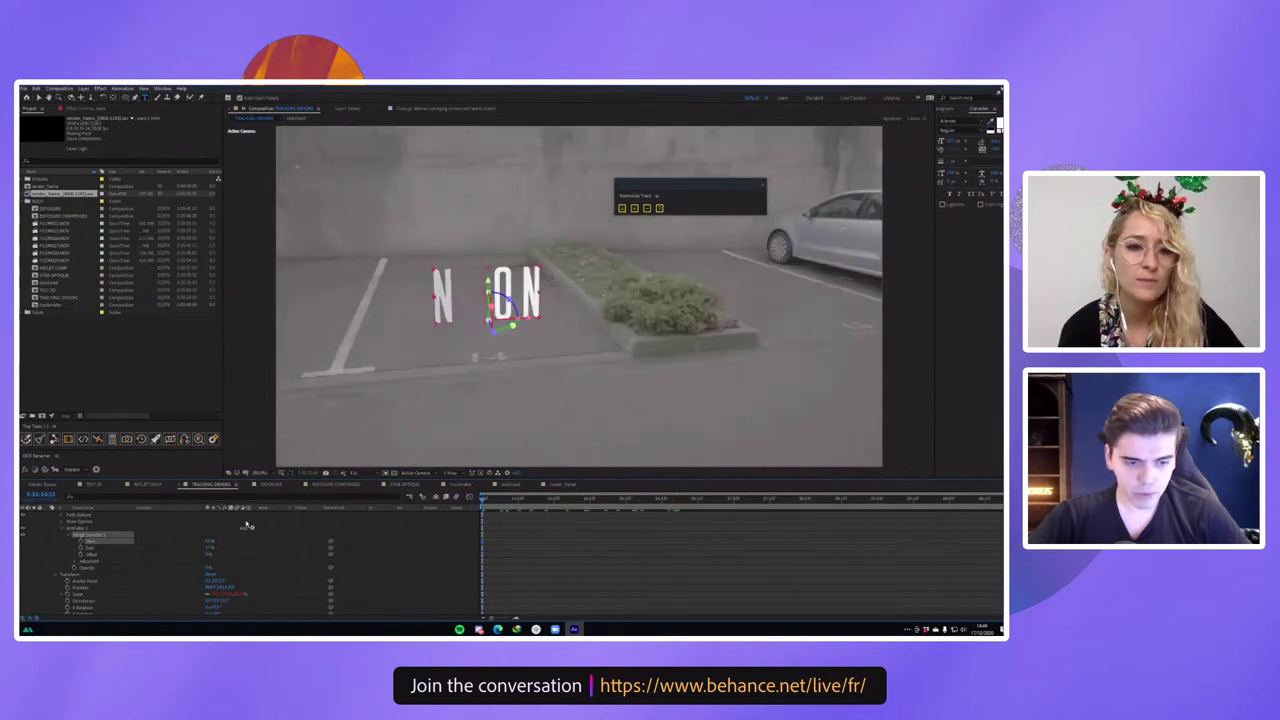
pyautogui.keyDown('alt'); pyautogui.click(81, 555); pyautogui.keyUp('alt')
pyautogui.write('wiggle')
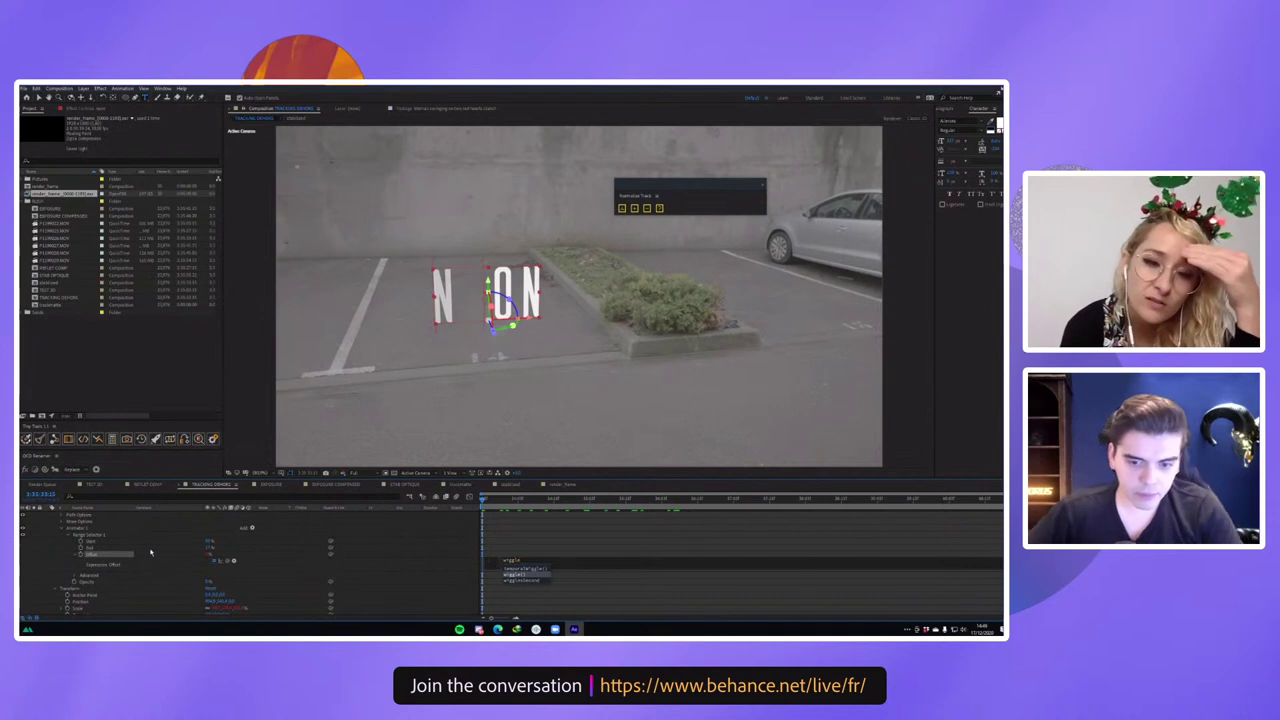
pyautogui.press('BackSpace')
pyautogui.press('BackSpace')
pyautogui.press('BackSpace')
pyautogui.press('BackSpace')
pyautogui.press('BackSpace')
pyautogui.press('BackSpace')
pyautogui.click(308, 564)
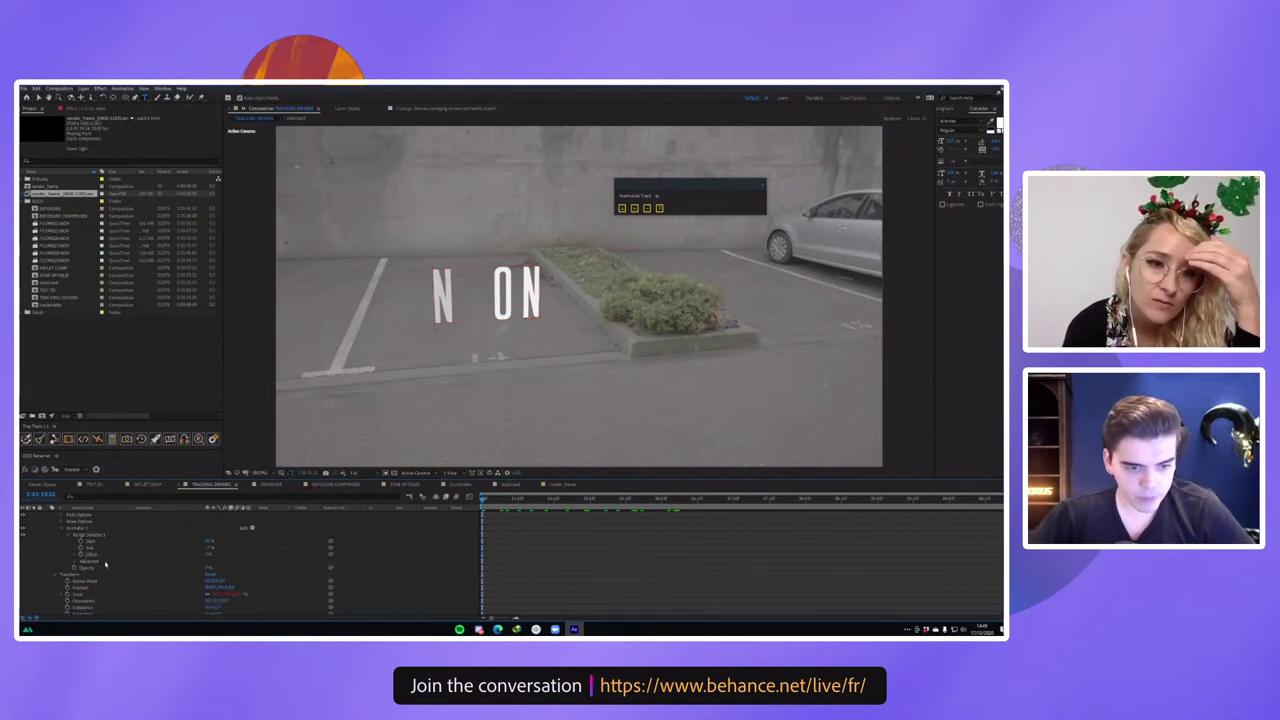
# Add a time-multiplying expression to the Range Selector's Offset and preview the letters disappearing in sequence.
pyautogui.keyDown('alt'); pyautogui.click(81, 555); pyautogui.keyUp('alt')
pyautogui.write('tim')
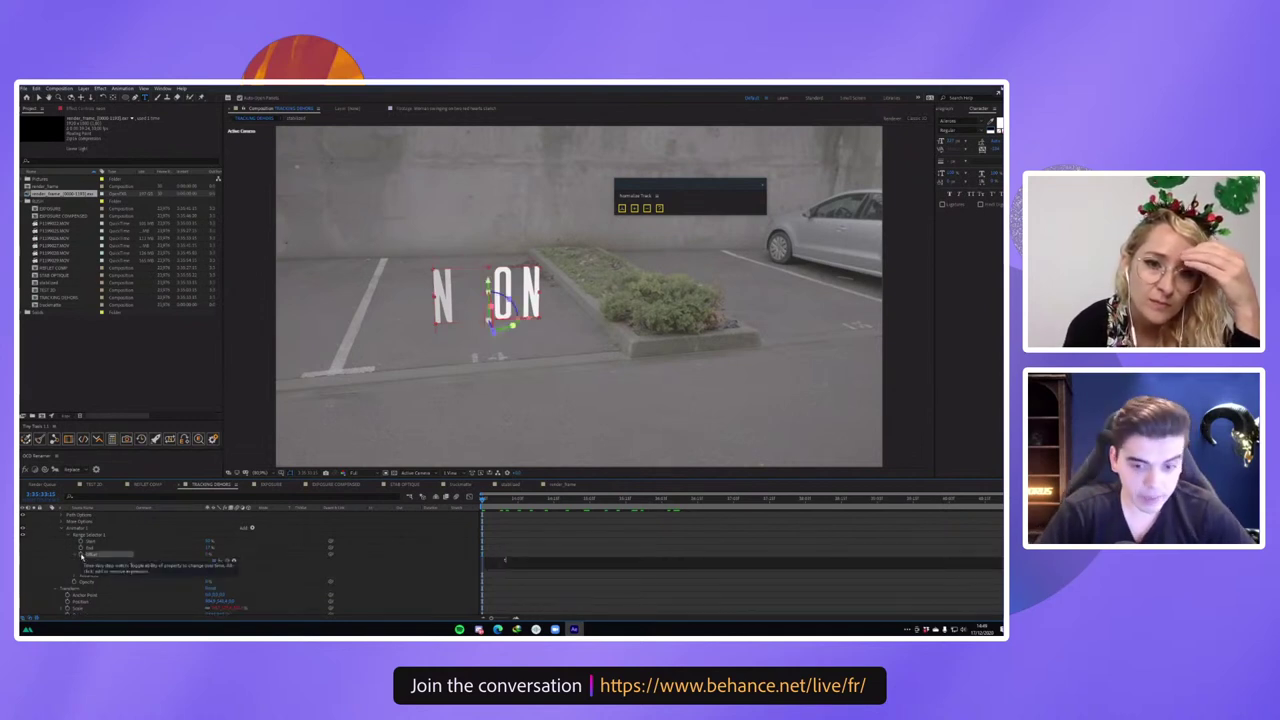
pyautogui.write('e*')
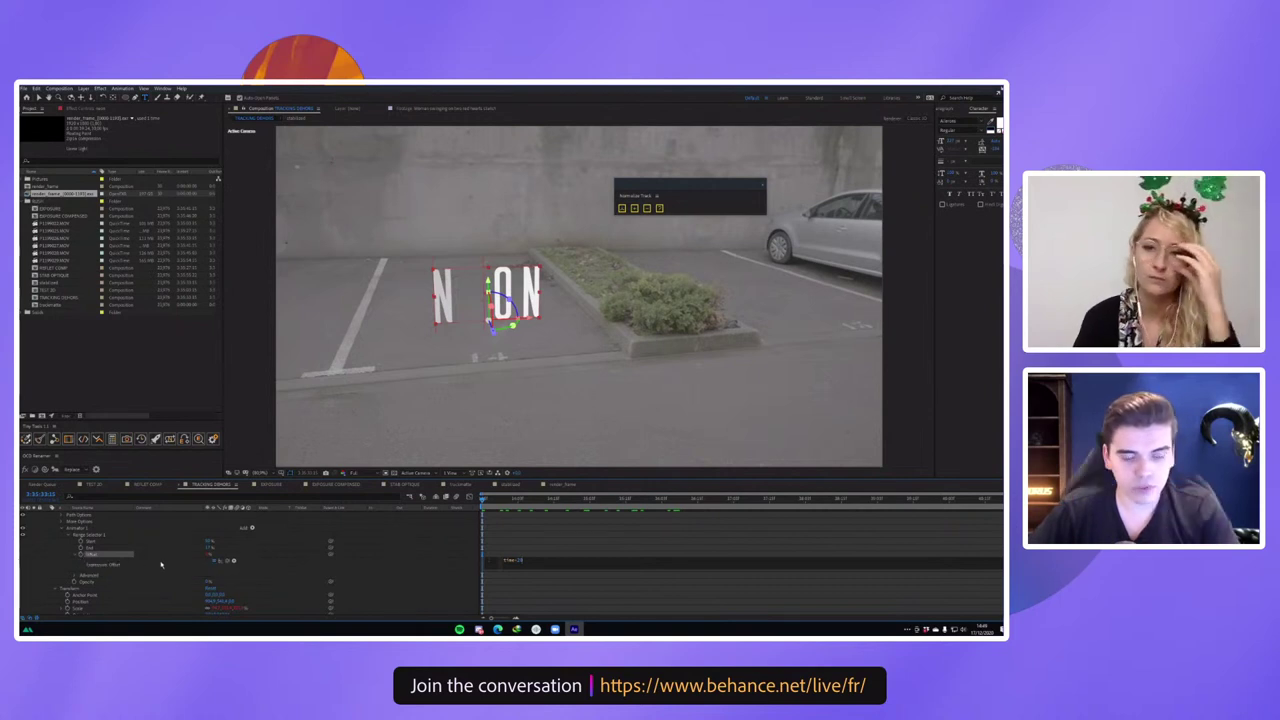
pyautogui.click(396, 579)
pyautogui.press('space')
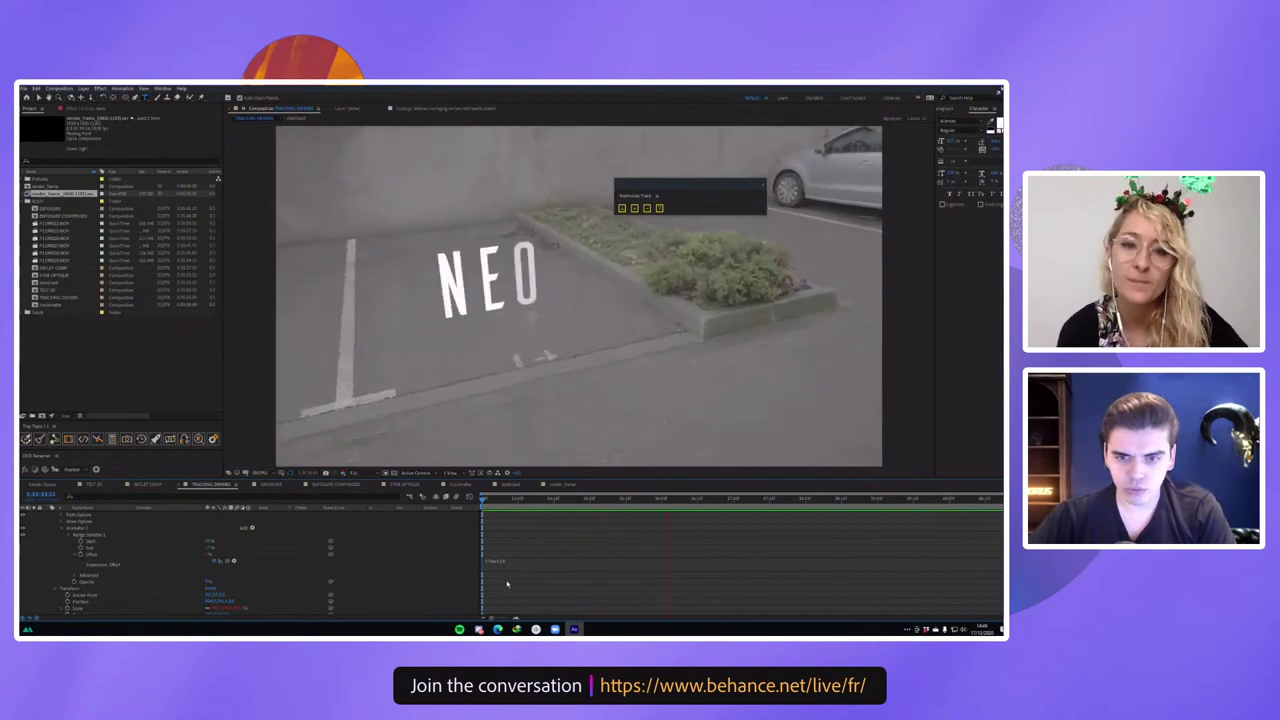
# Adjust the multiplier in the Offset's time expression and replay the composition to judge the speed.
pyautogui.press('space')
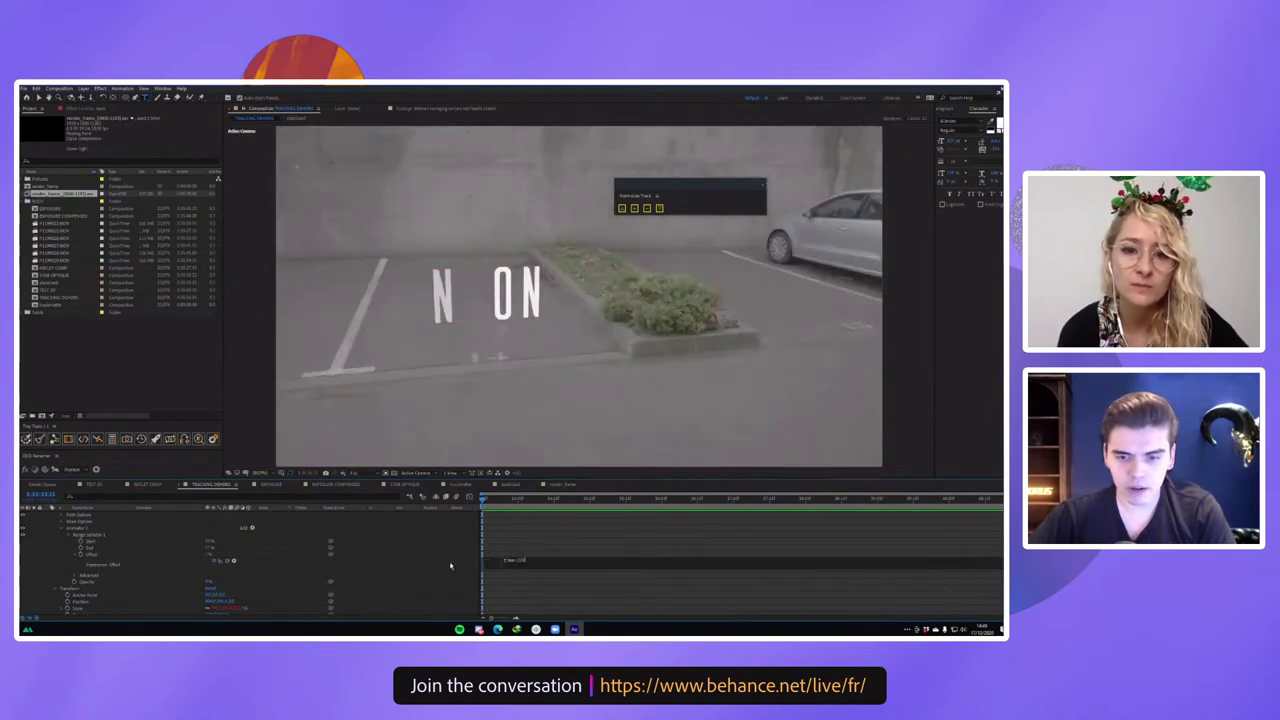
pyautogui.press('space')
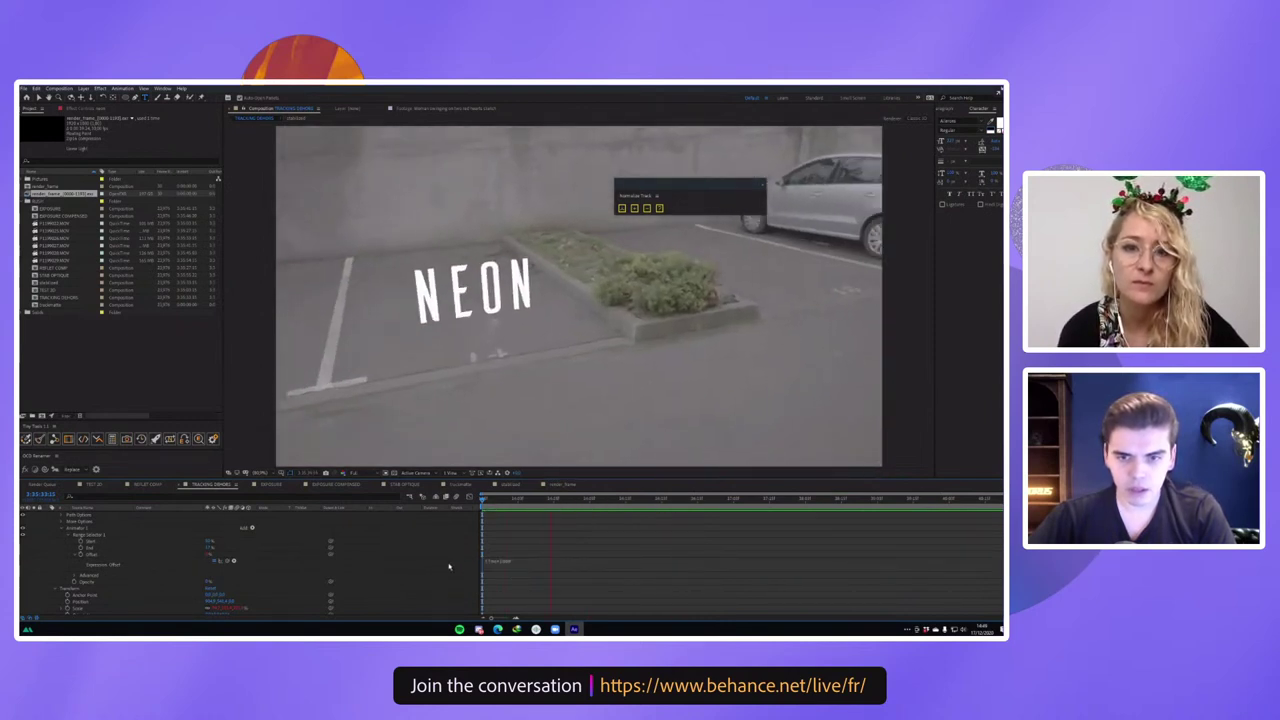
pyautogui.press('space')
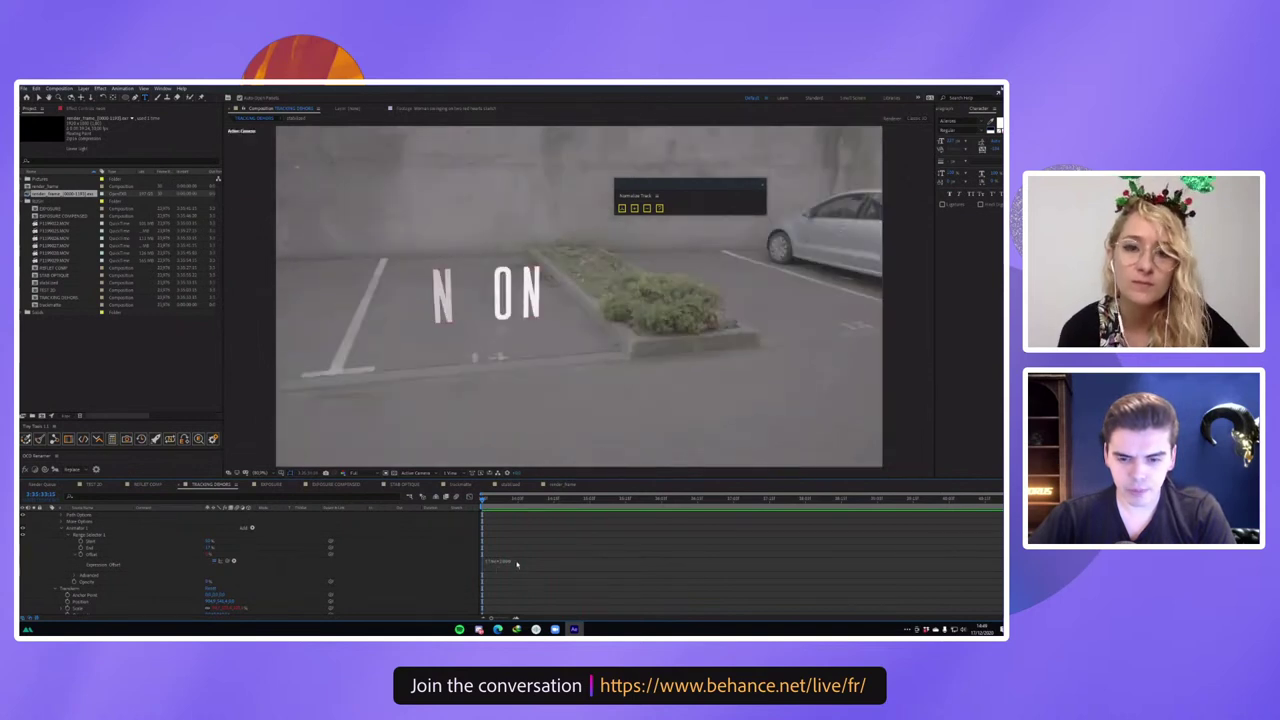
pyautogui.click(517, 565)
pyautogui.press('BackSpace')
pyautogui.click(411, 557)
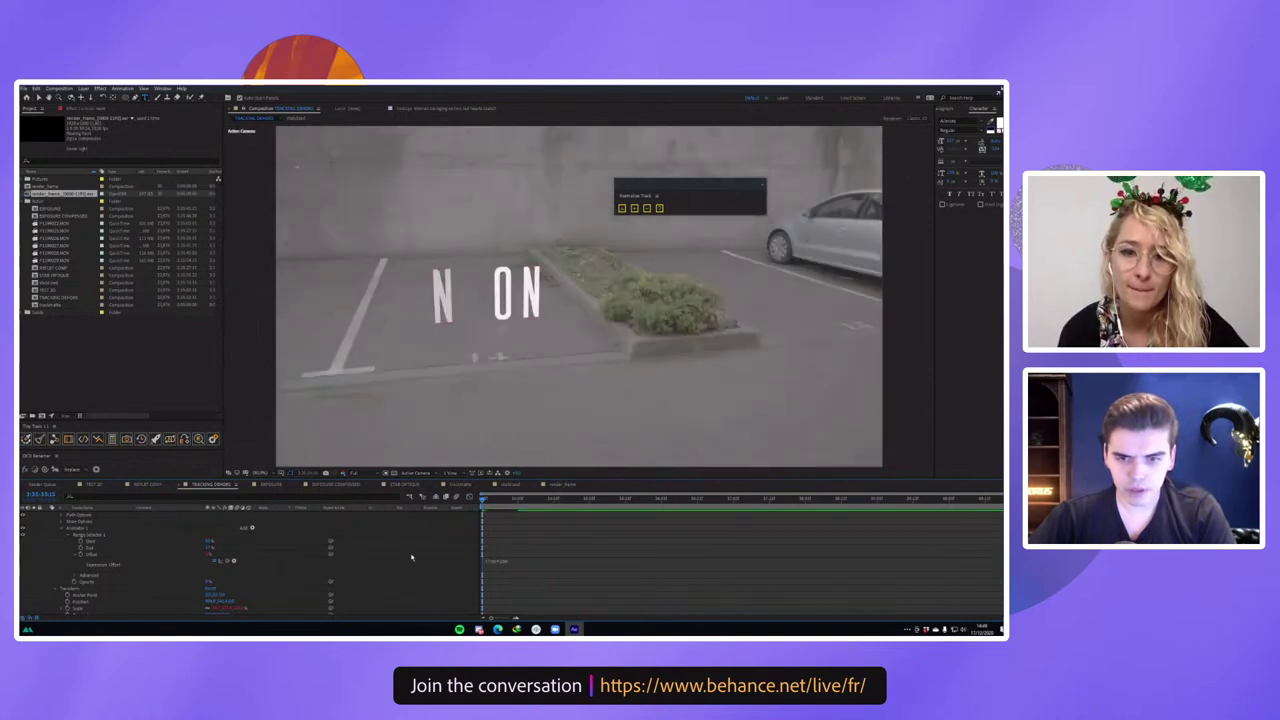
pyautogui.press('space')
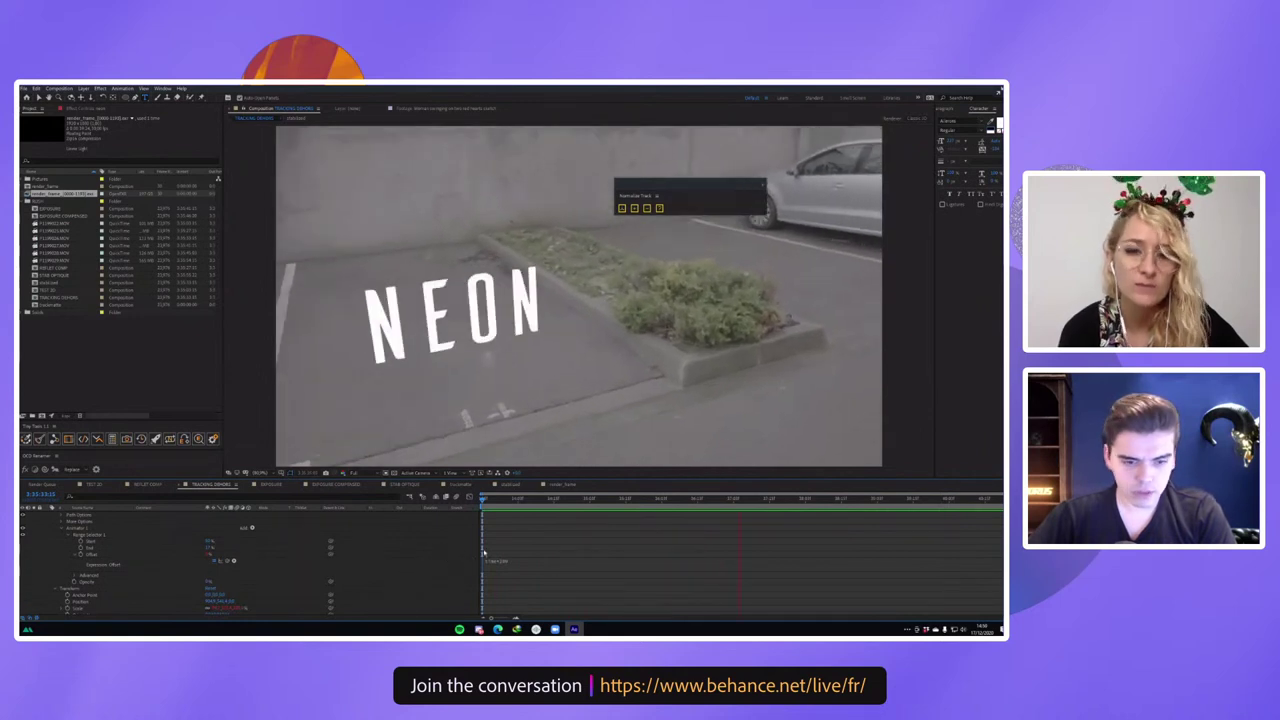
pyautogui.press('space')
pyautogui.press('space')
pyautogui.press('space')
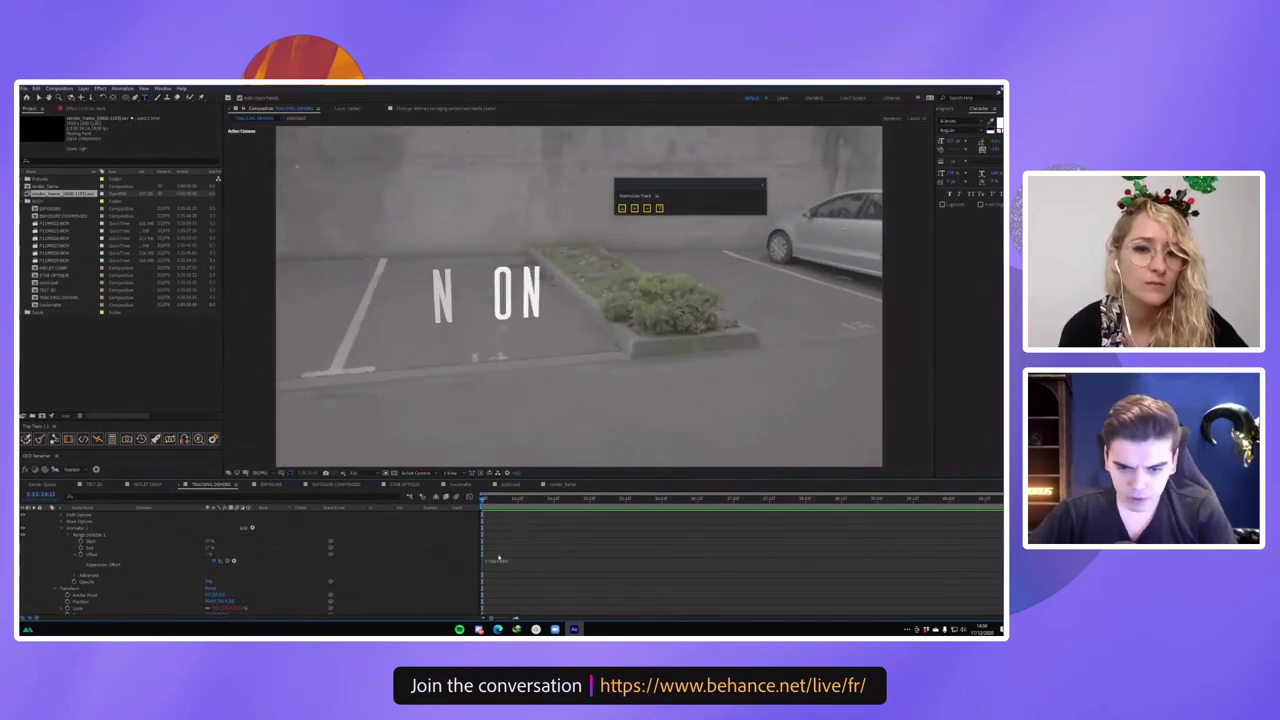
# Replace the Range Selector Offset's time expression with a wiggle expression and preview the random letter flicker.
pyautogui.click(516, 562)
pyautogui.write('wiggle')
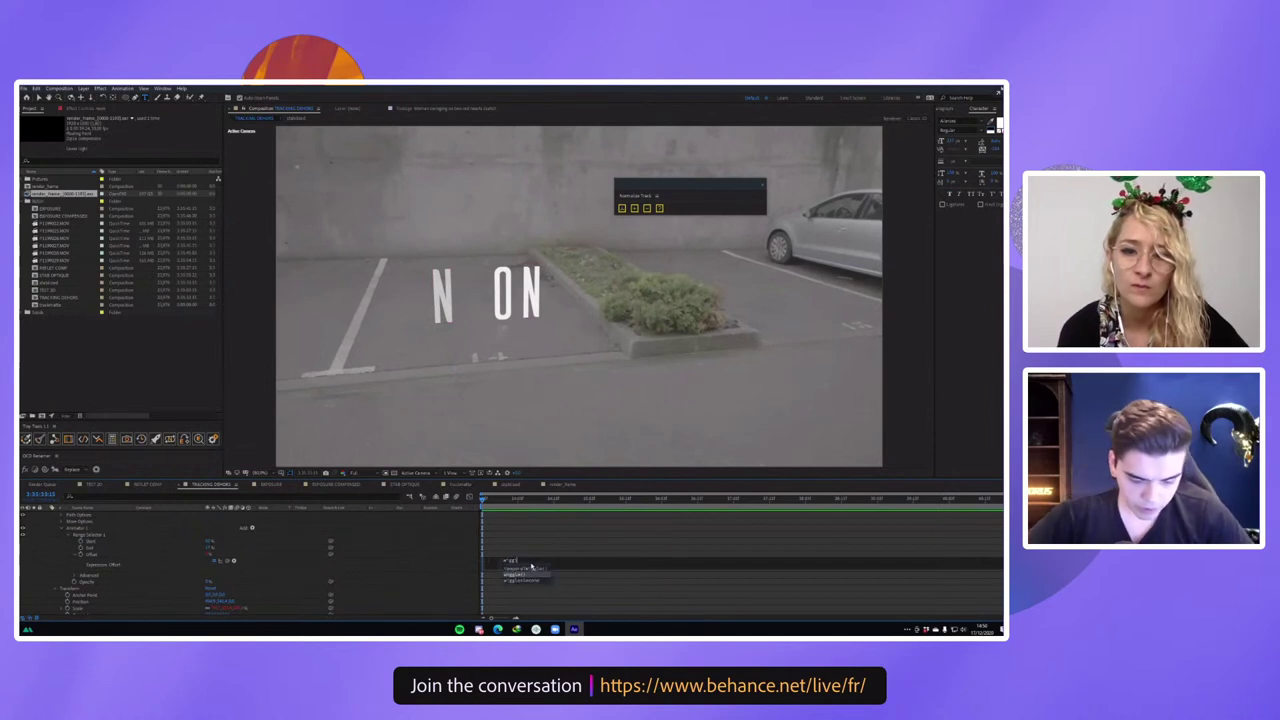
pyautogui.write('(')
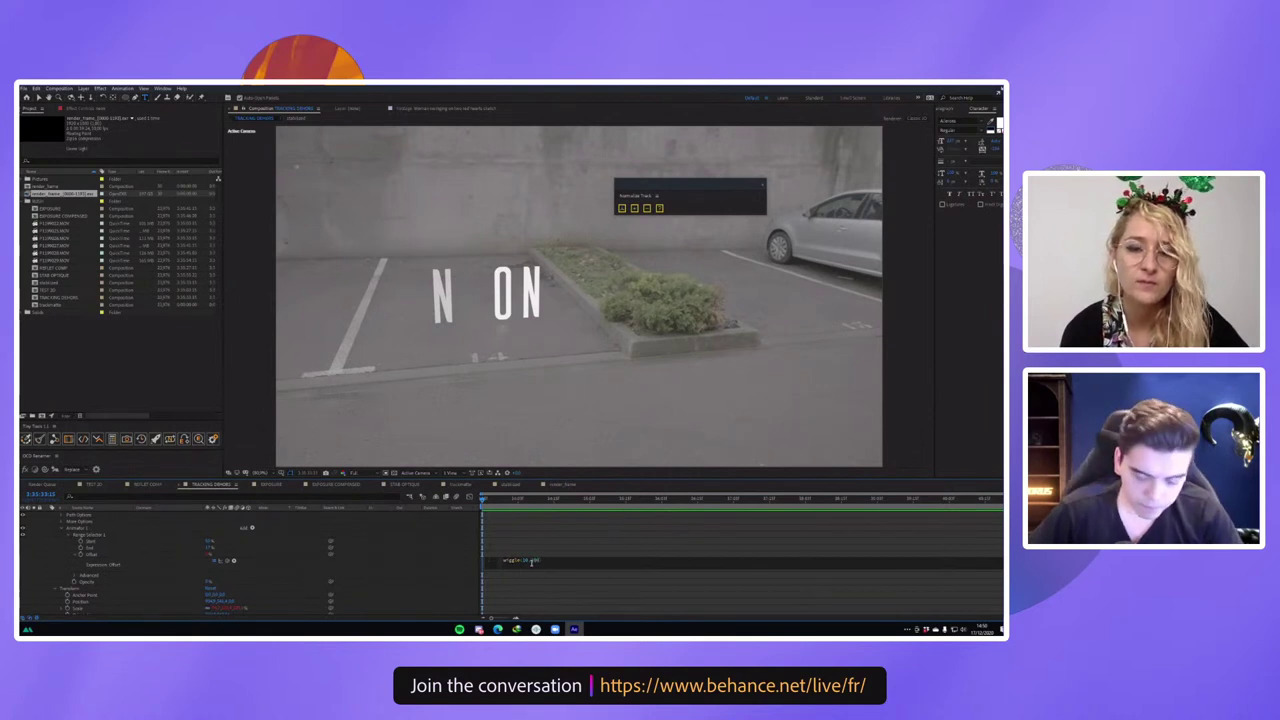
pyautogui.click(360, 566)
pyautogui.press('space')
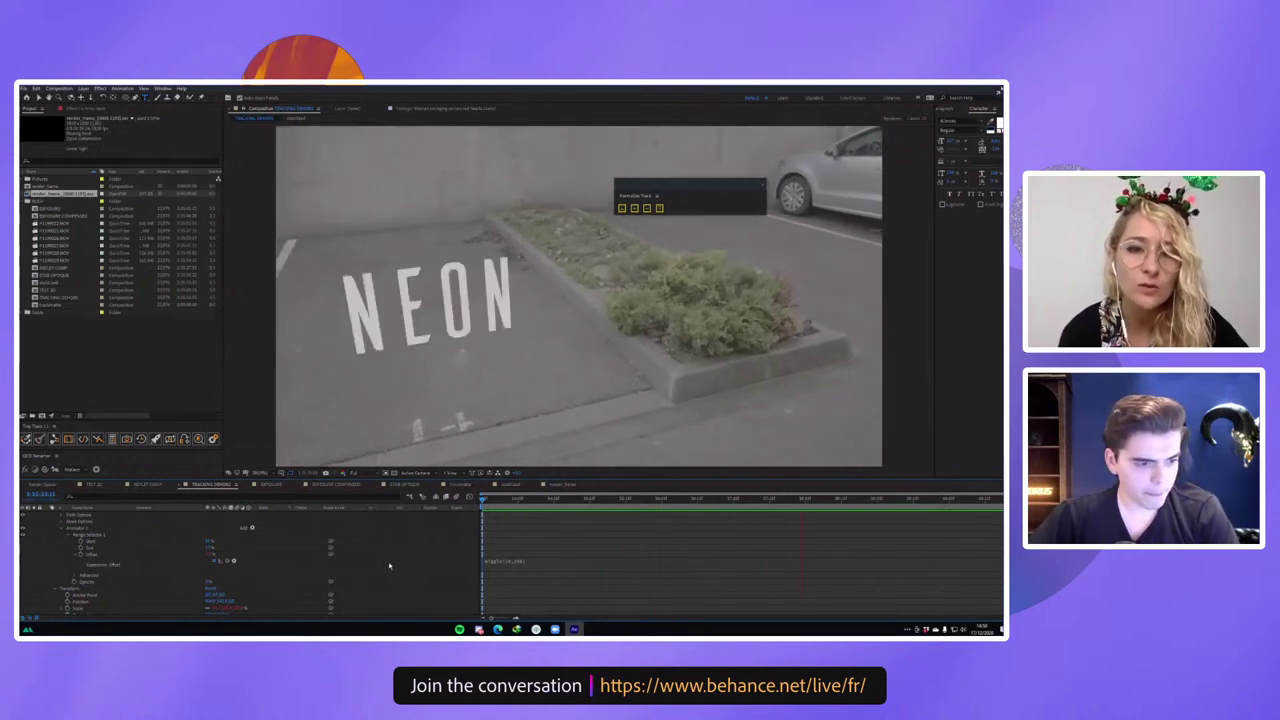
# Collapse the NEON layer's properties, apply the Deep Glow effect to it and set its blending mode to Screen.
pyautogui.scroll(1, 85, 534)
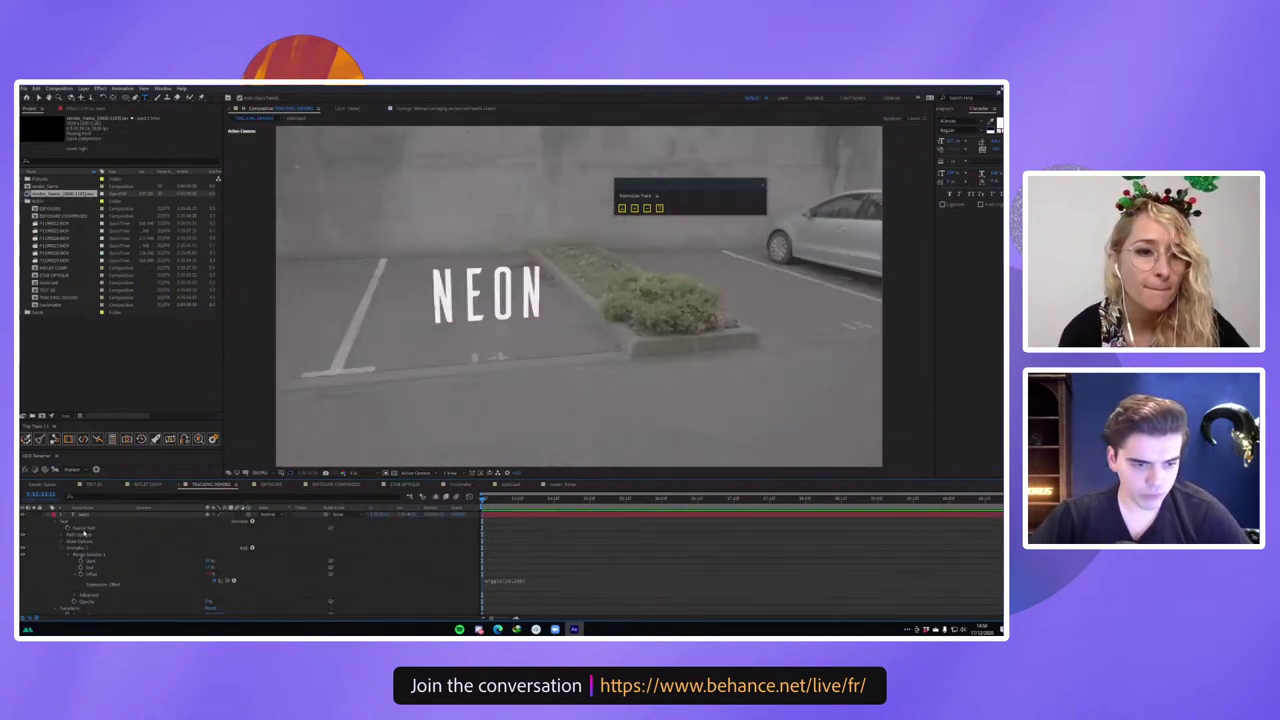
pyautogui.click(47, 516)
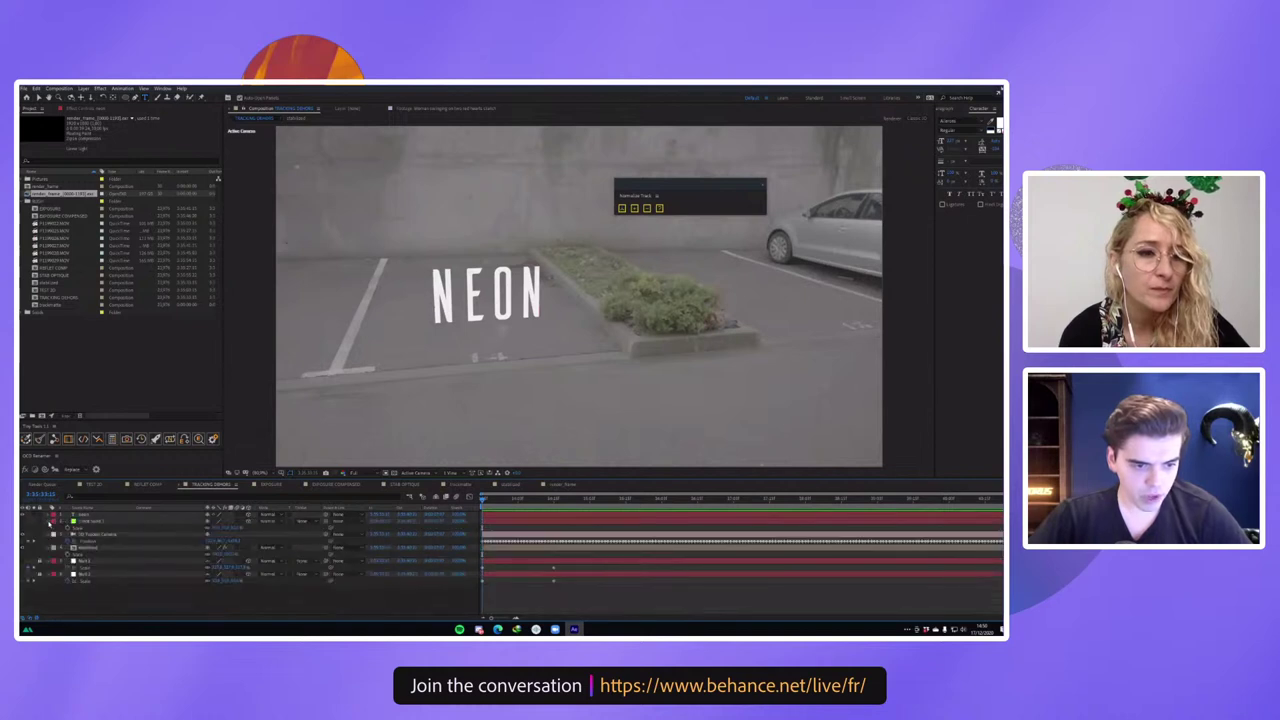
pyautogui.click(76, 520)
pyautogui.hotkey('ctrl', 'space')
pyautogui.write('de')
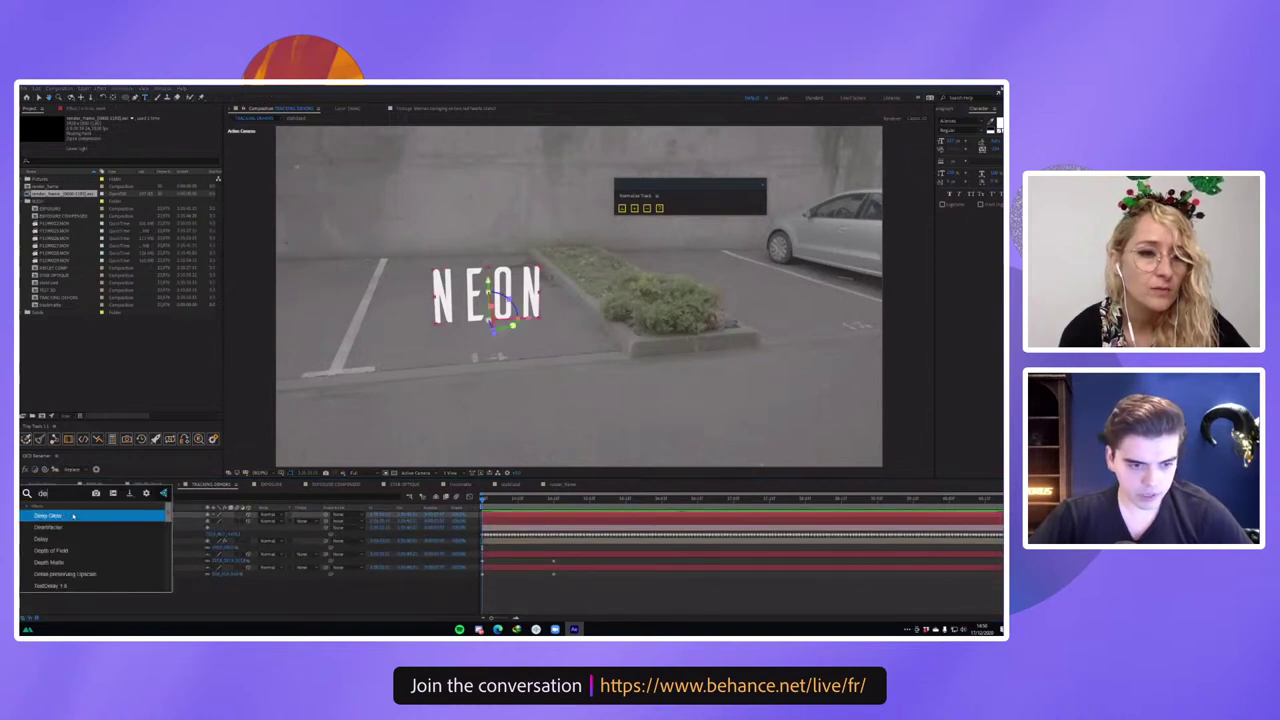
pyautogui.click(73, 516)
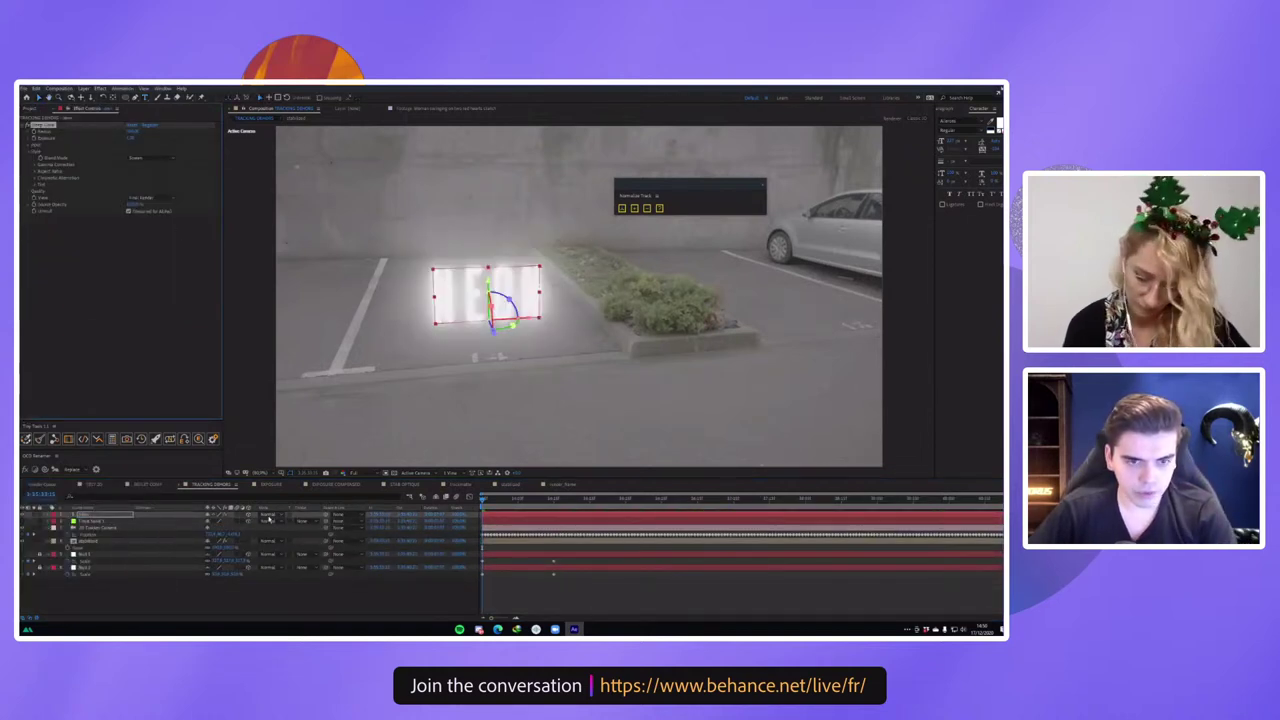
pyautogui.click(268, 515)
pyautogui.click(296, 270)
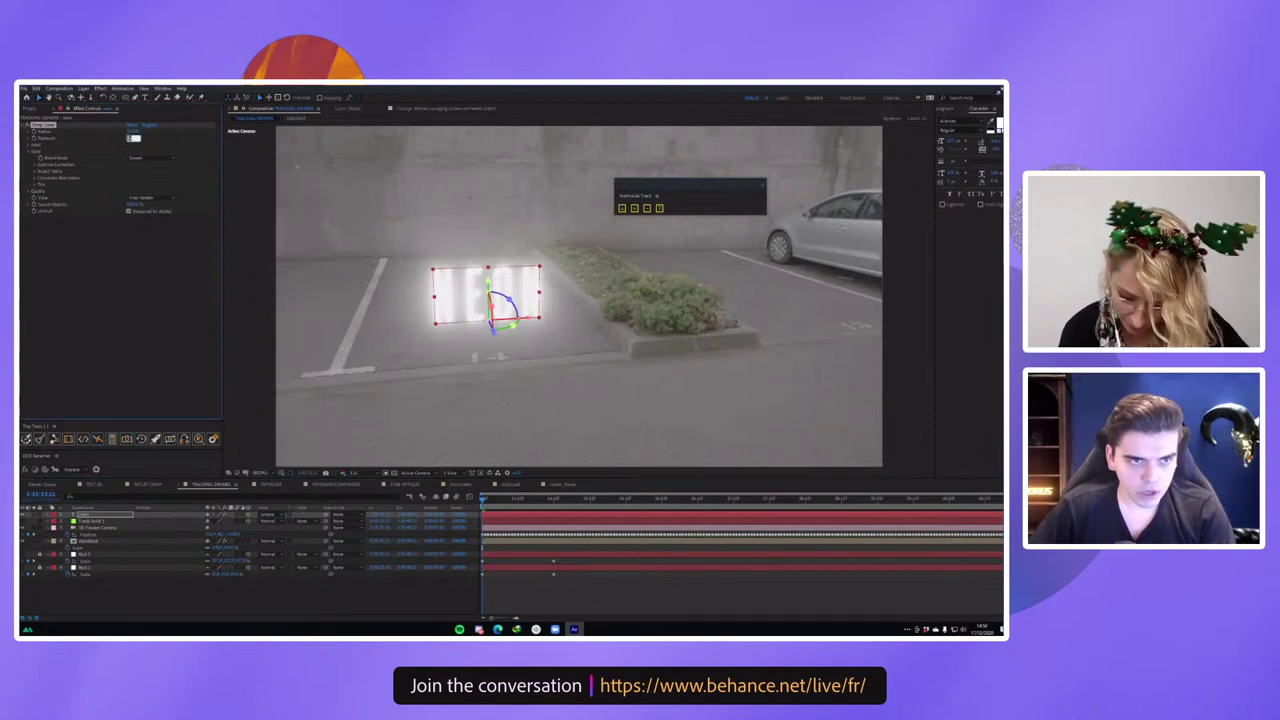
# Set the NEON layer's Deep Glow exposure to 0.4 and its radius to 200.
pyautogui.write('0.4')
pyautogui.press('Return')
pyautogui.click(132, 132)
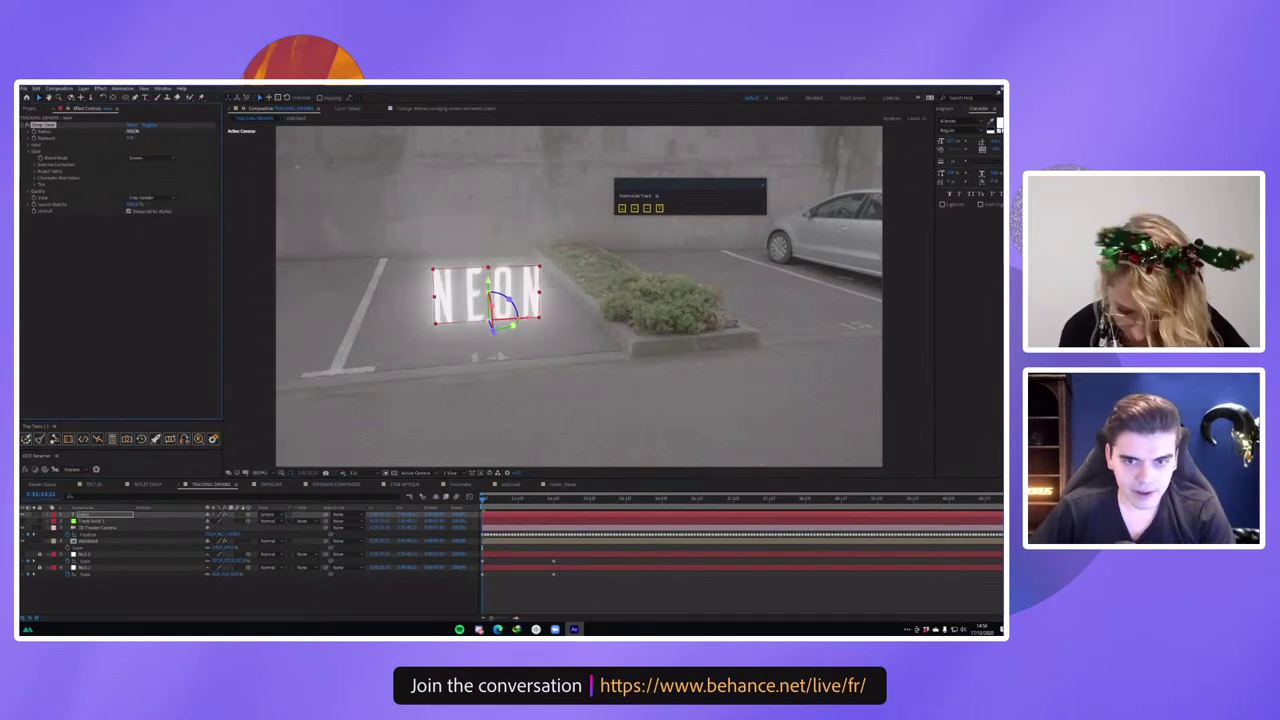
pyautogui.write('200')
pyautogui.press('Return')
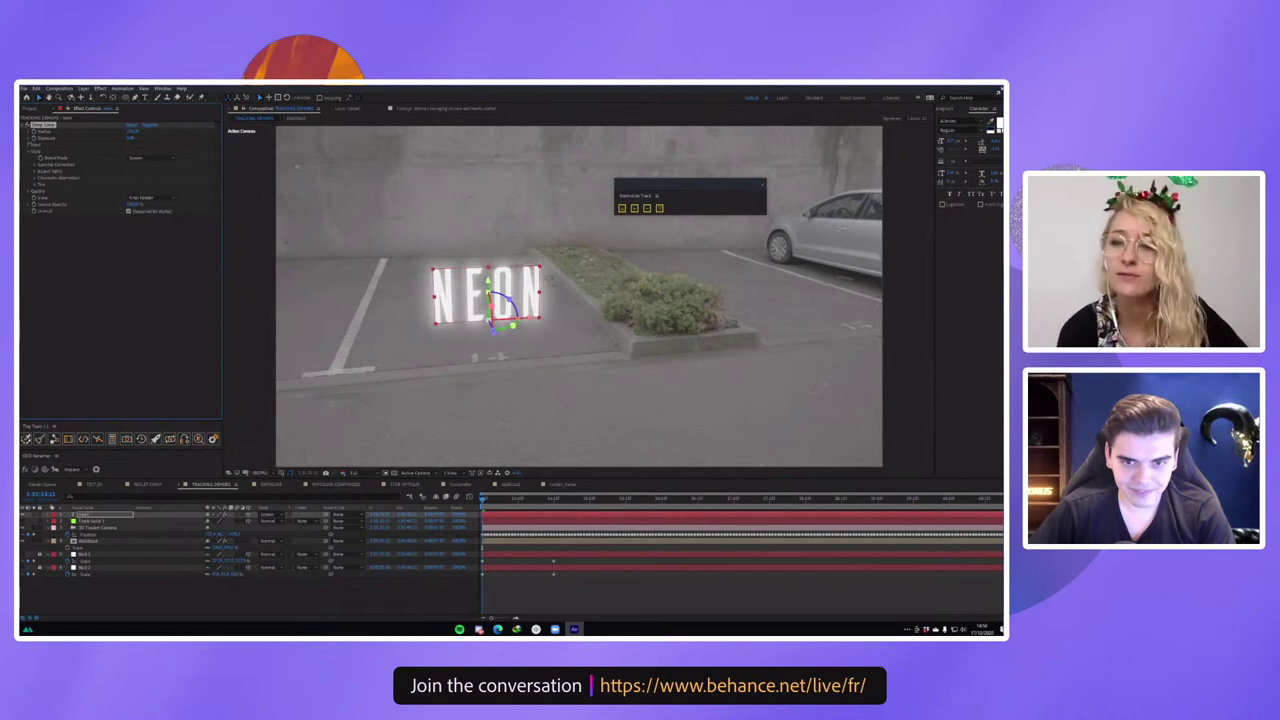
# Enable the tint in Deep Glow, set its color to a saturated blue and preview the glowing NEON text.
pyautogui.click(36, 187)
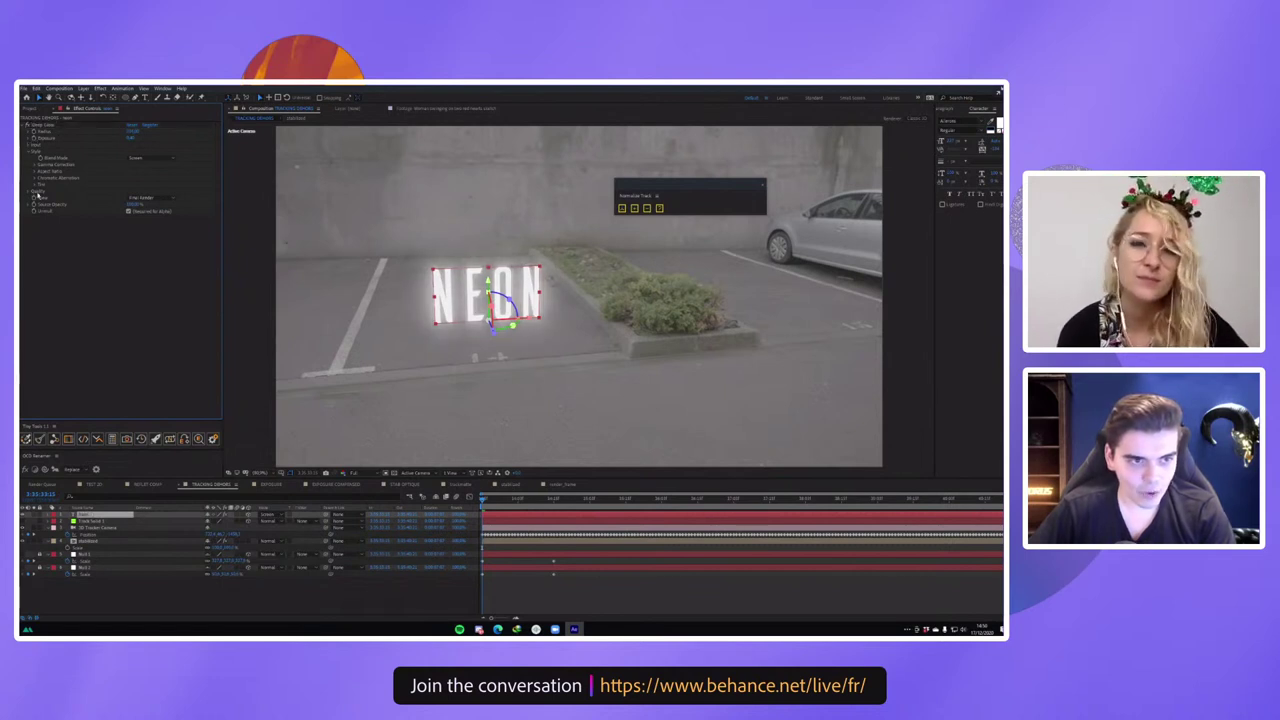
pyautogui.click(35, 185)
pyautogui.click(129, 191)
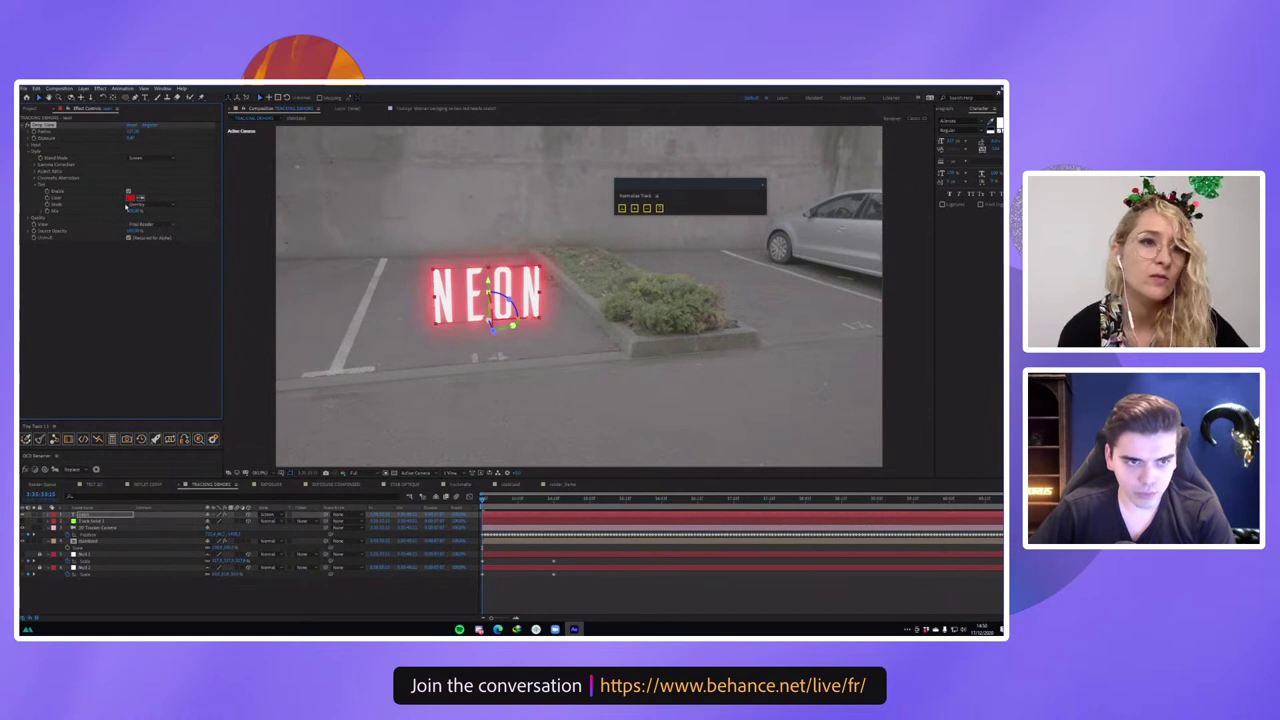
pyautogui.click(130, 198)
pyautogui.moveTo(838, 485); pyautogui.dragTo(838, 493)
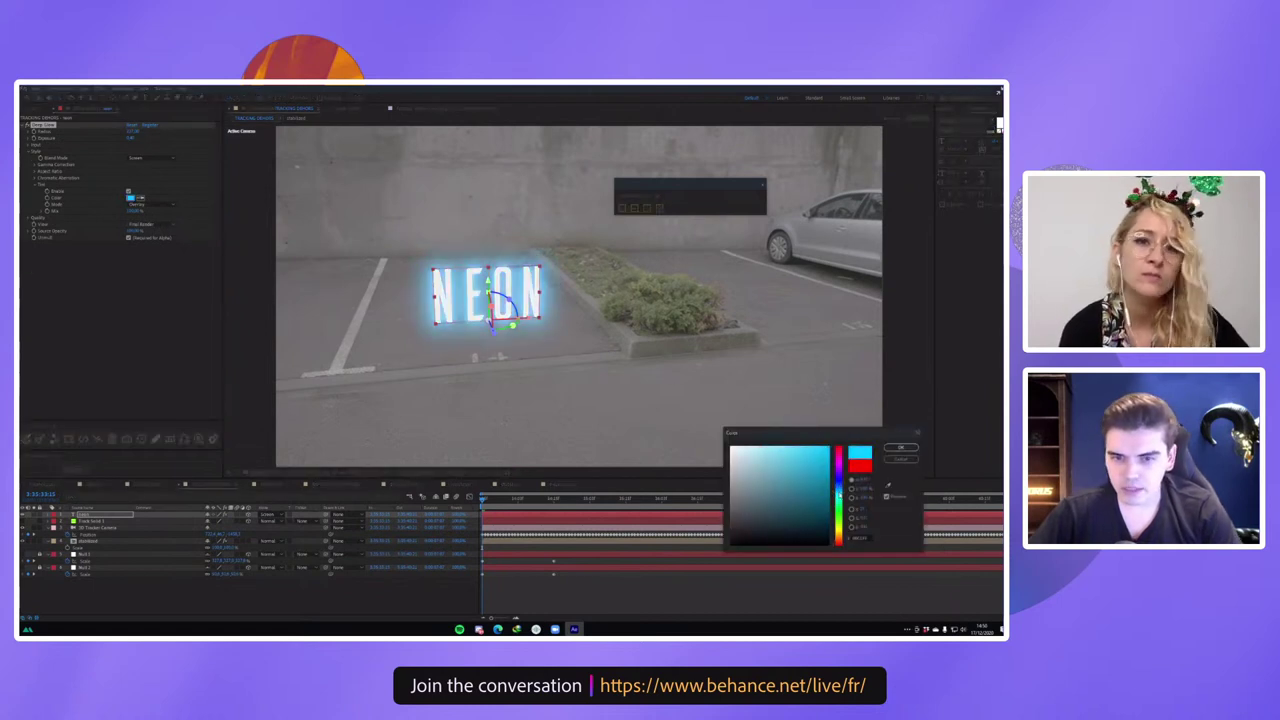
pyautogui.click(795, 463)
pyautogui.click(838, 487)
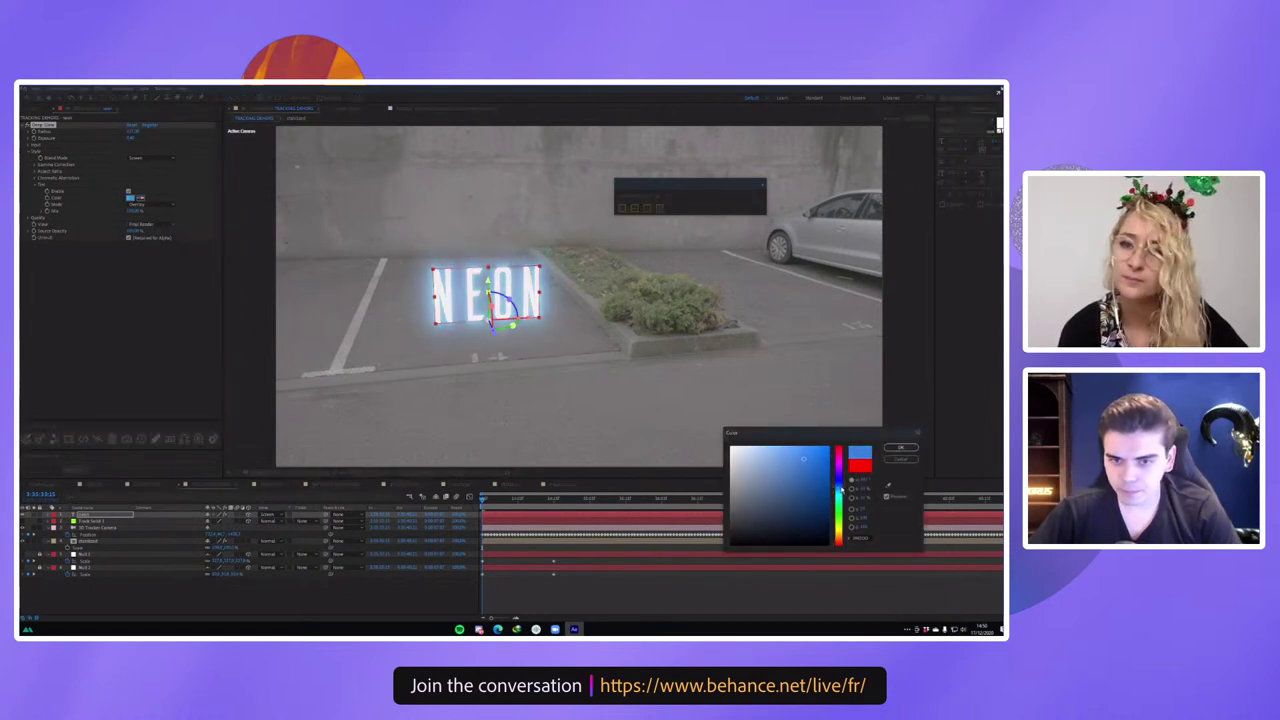
pyautogui.click(825, 468)
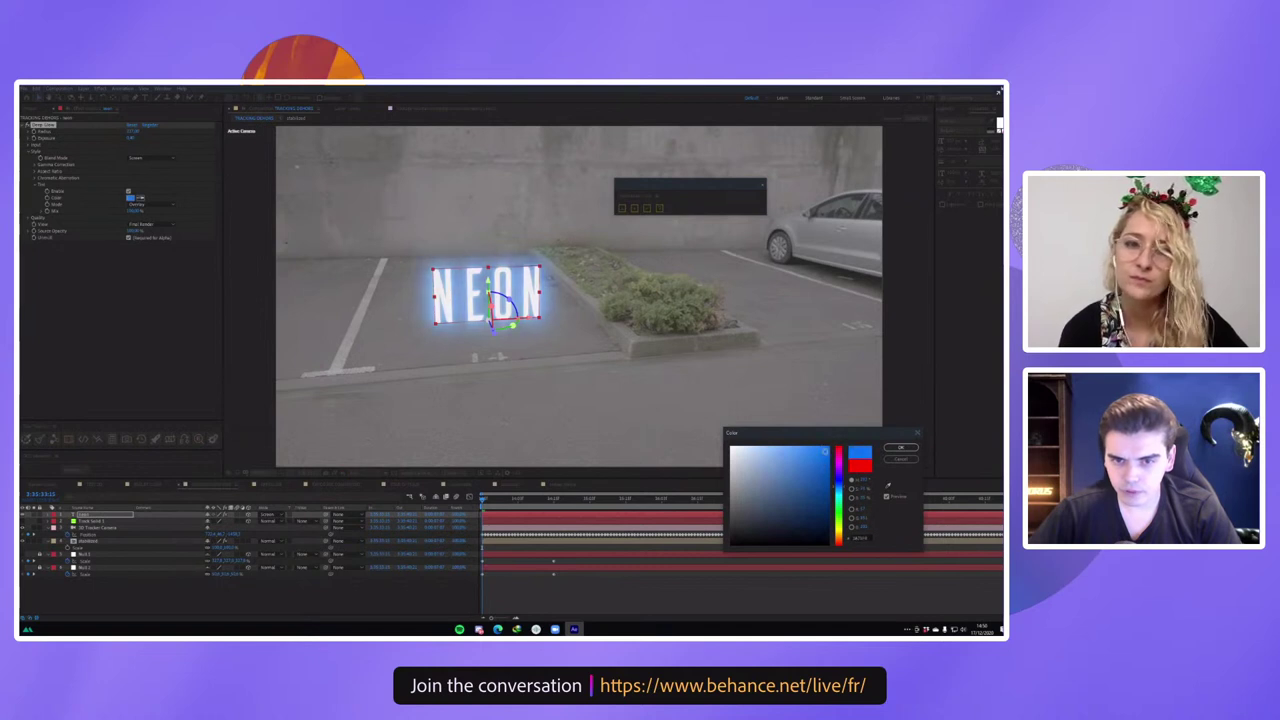
pyautogui.click(900, 447)
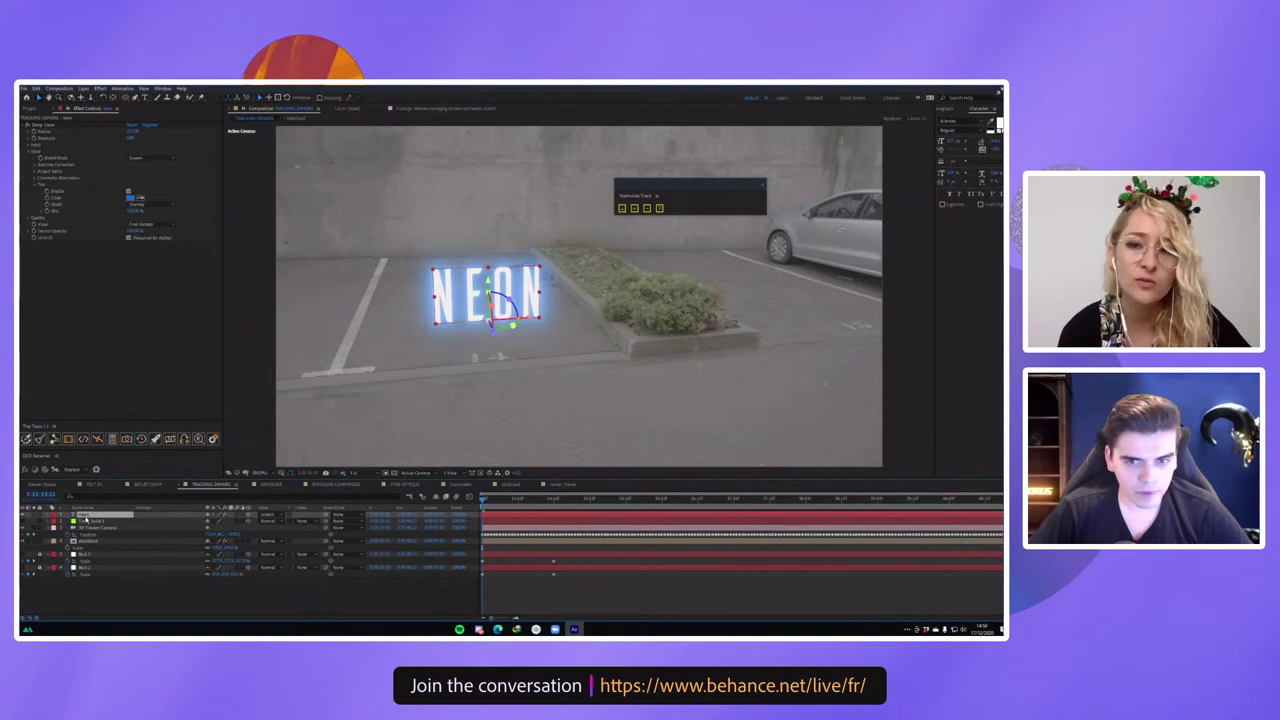
pyautogui.press('space')
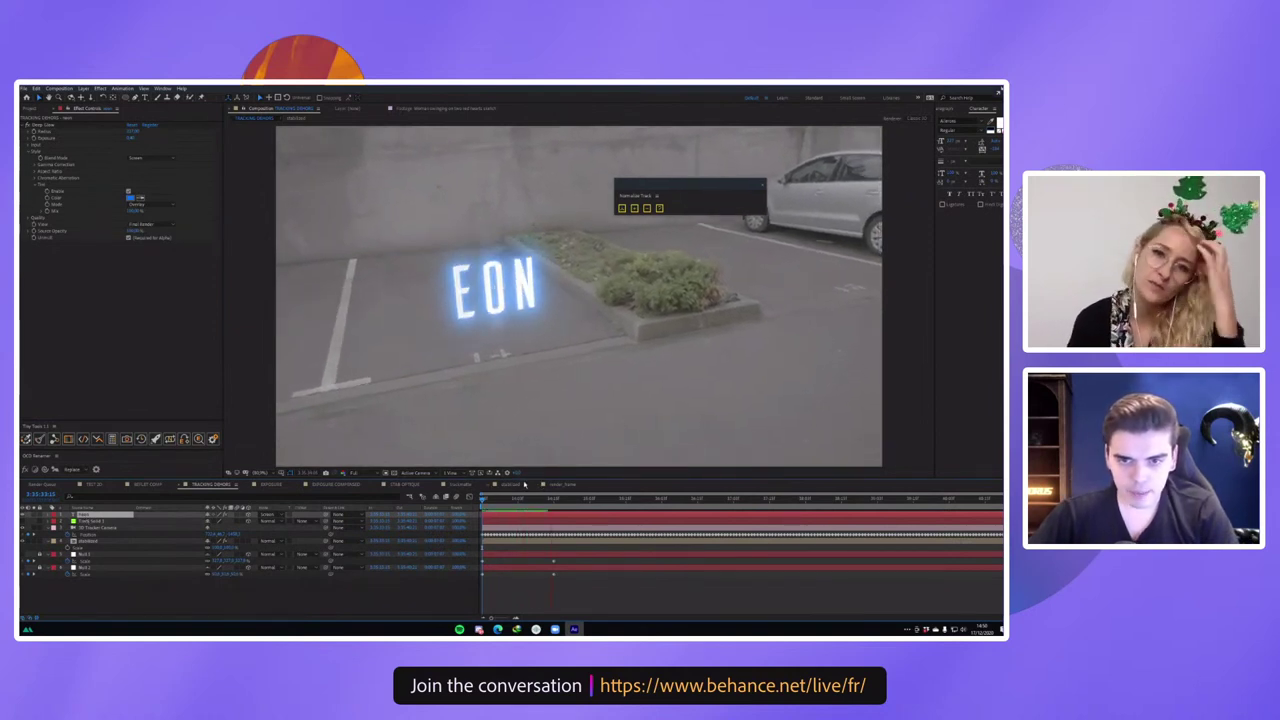
pyautogui.press('space')
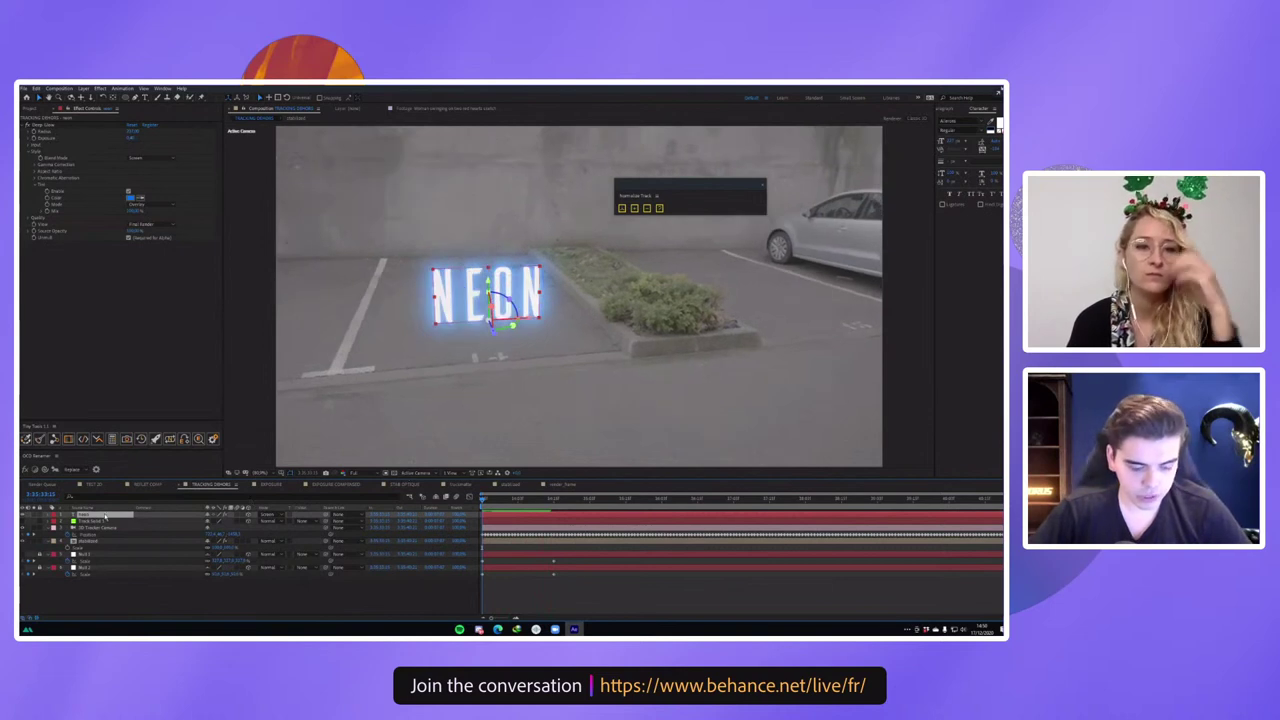
# Duplicate the NEON text layer, flip the copy 180° and place it directly beneath the original as its ground reflection.
pyautogui.hotkey('ctrl', 'd')
pyautogui.moveTo(492, 306); pyautogui.dragTo(490, 320)
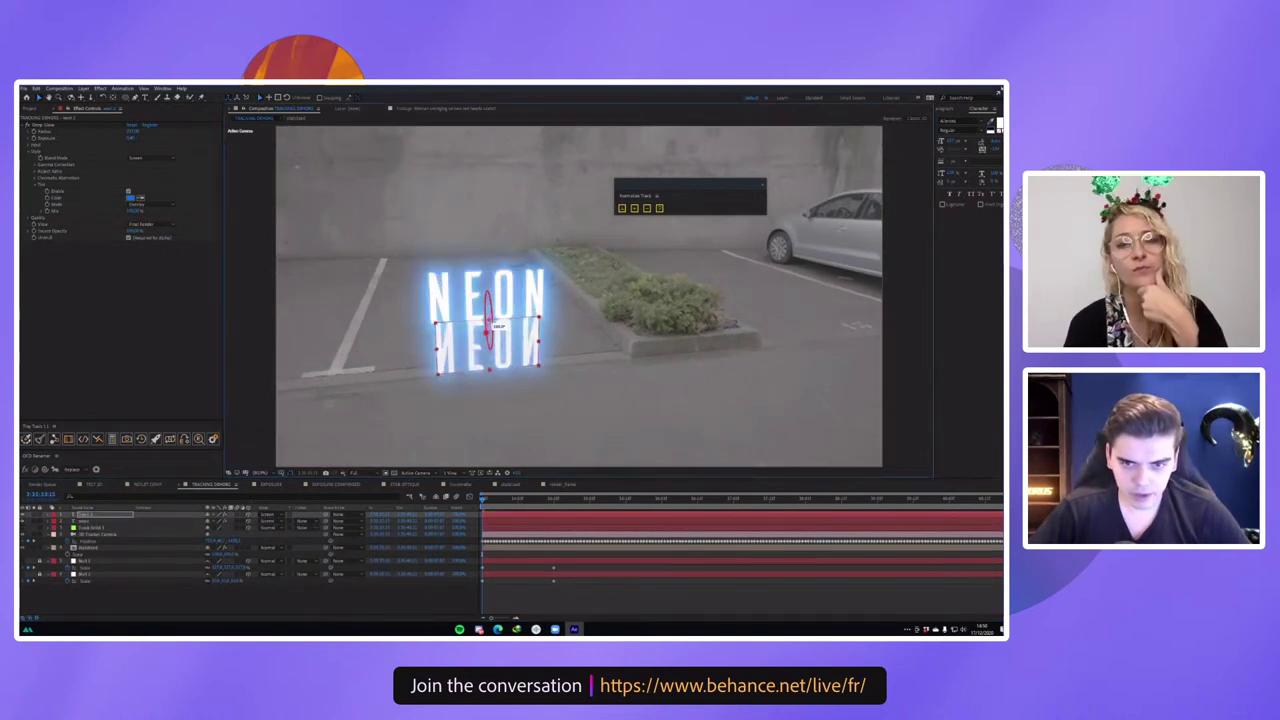
pyautogui.moveTo(489, 371); pyautogui.dragTo(489, 372)
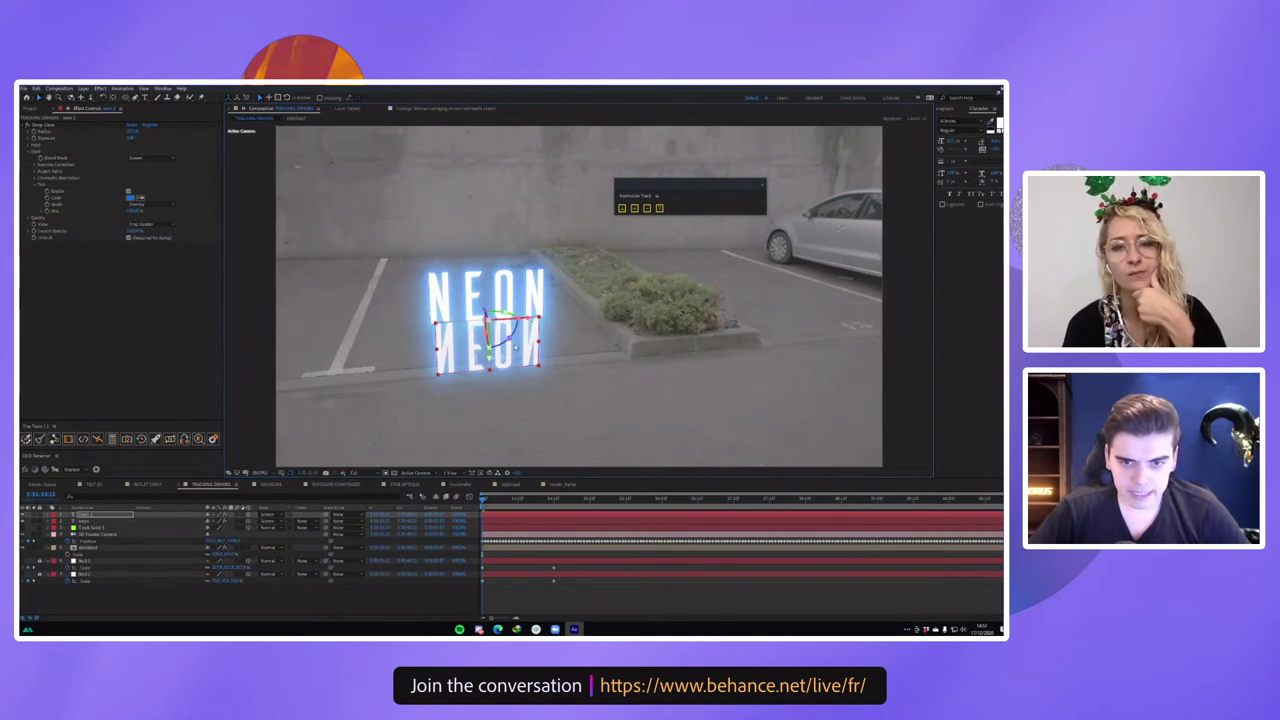
pyautogui.moveTo(489, 358); pyautogui.dragTo(480, 374)
pyautogui.click(75, 515)
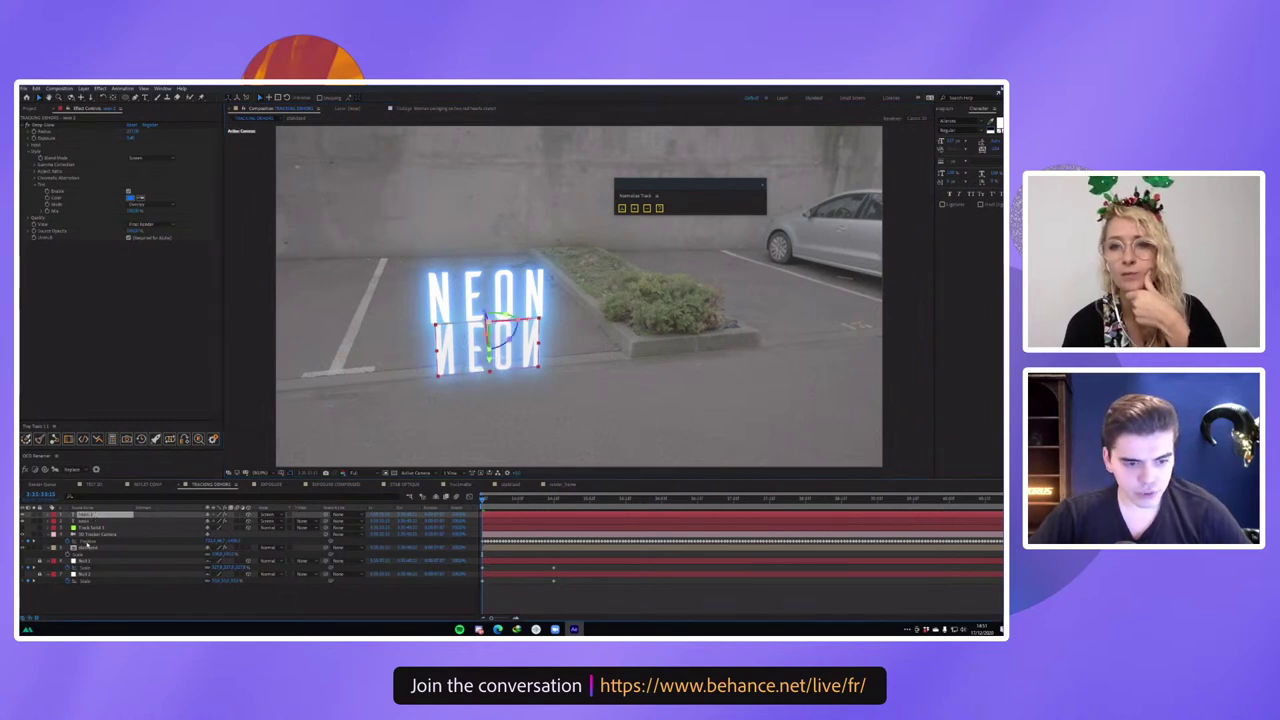
# Duplicate the parking lot footage layer and rename the copy reflection matte.
pyautogui.click(88, 549)
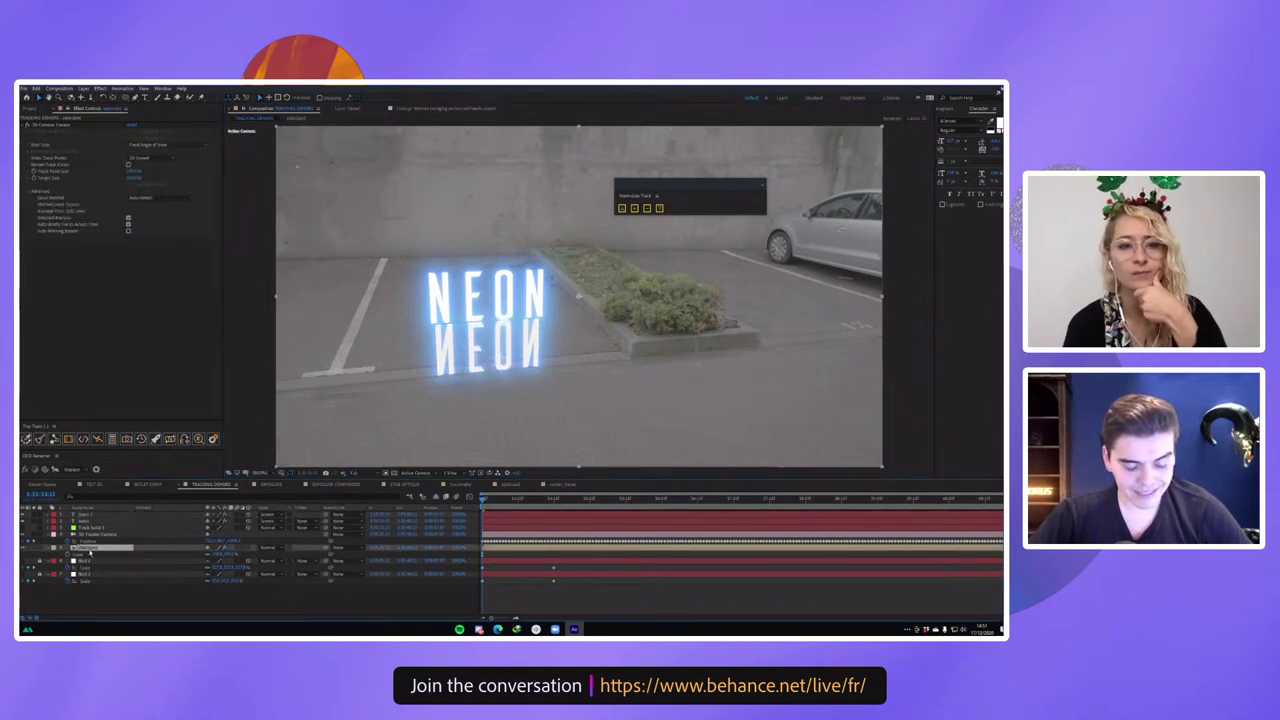
pyautogui.hotkey('ctrl', 'd')
pyautogui.rightClick(91, 550)
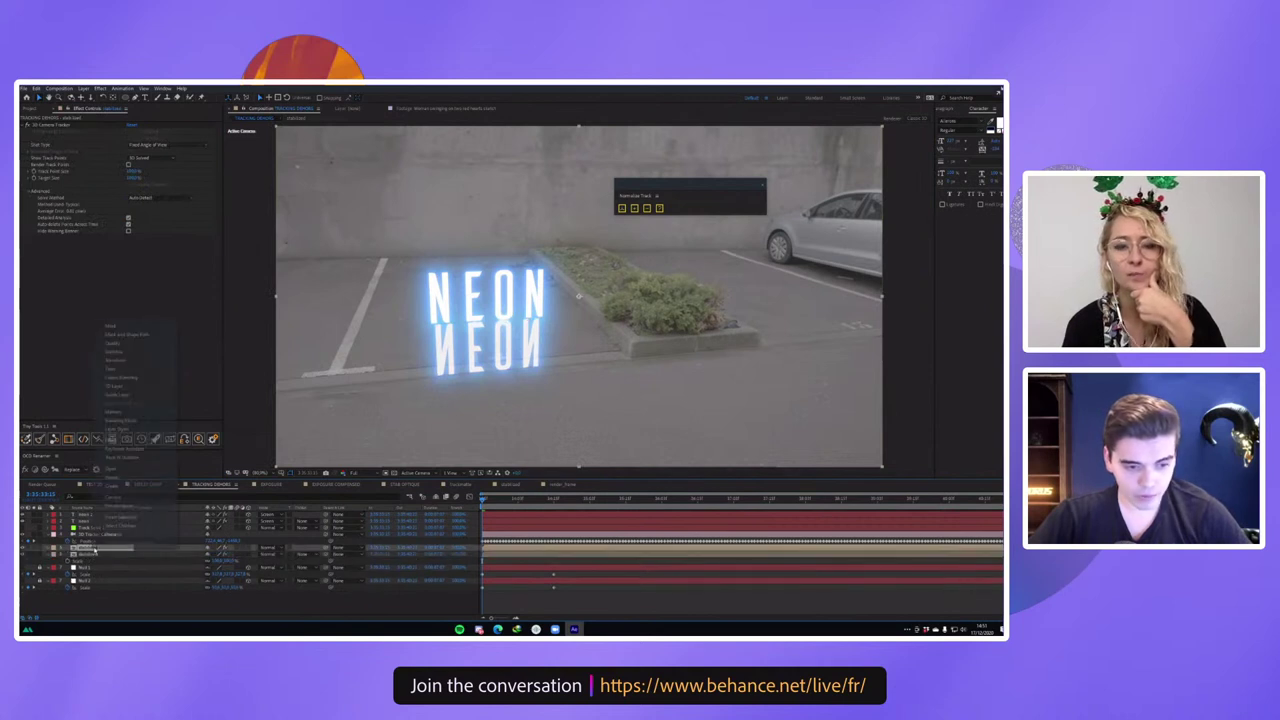
pyautogui.click(121, 541)
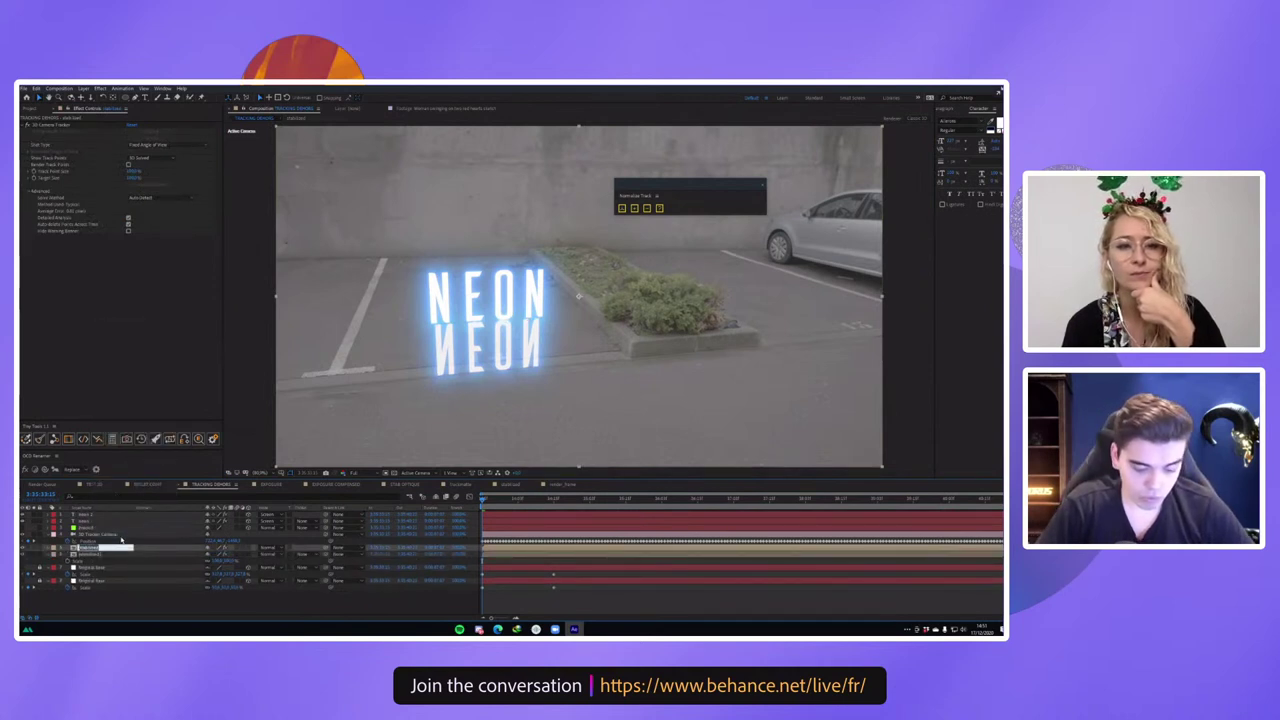
pyautogui.press('BackSpace')
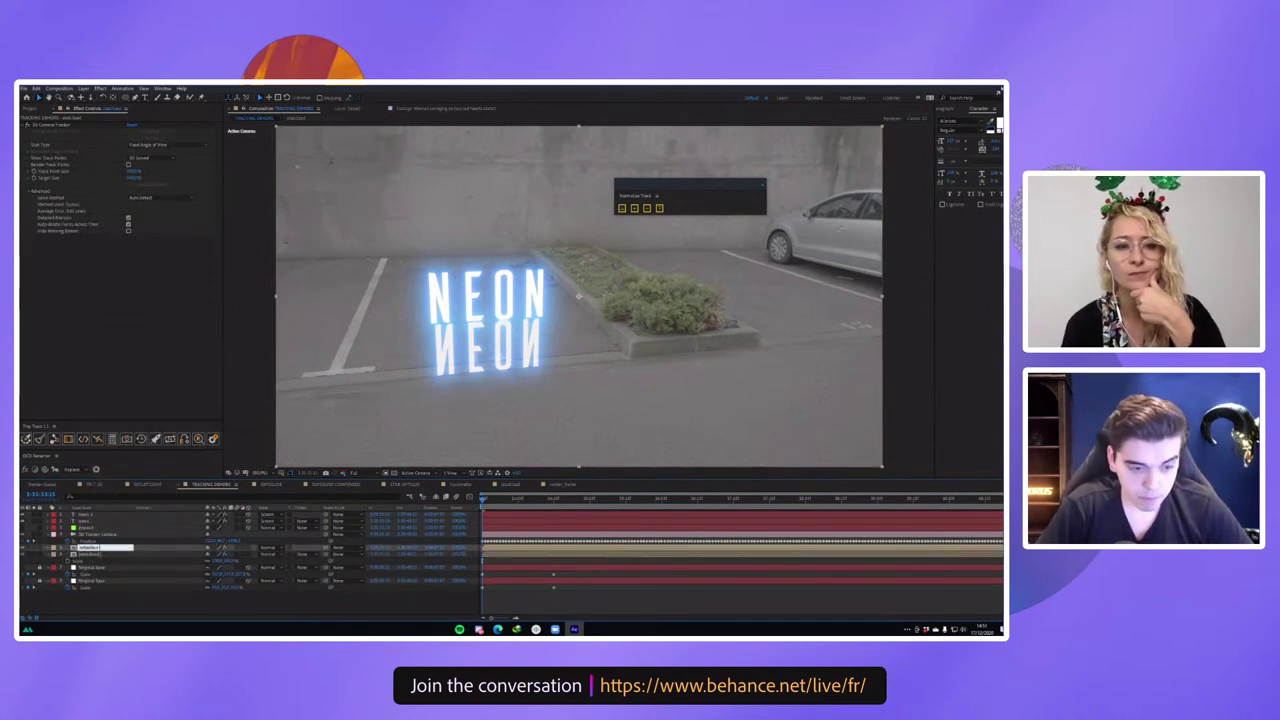
pyautogui.press('Return')
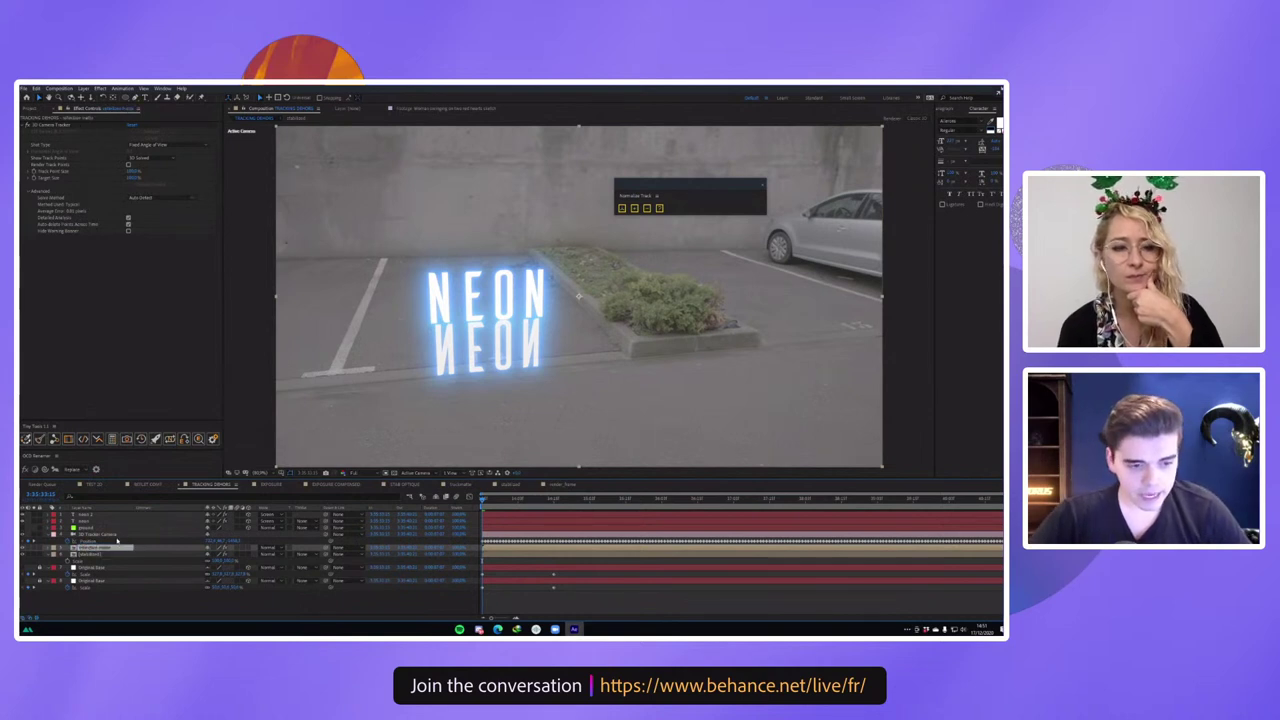
# Solo the reflection matte layer and apply the Tint and Levels effects to it.
pyautogui.click(33, 550)
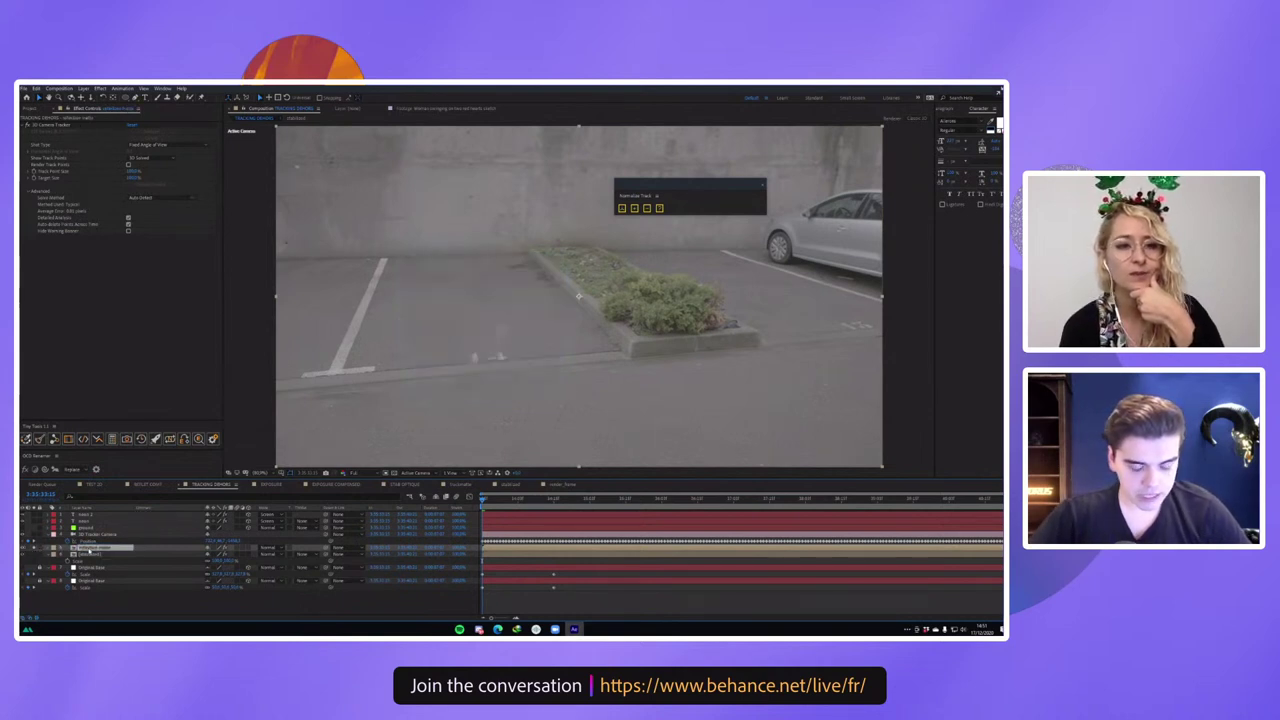
pyautogui.hotkey('ctrl', 'space')
pyautogui.write('tint')
pyautogui.press('Return')
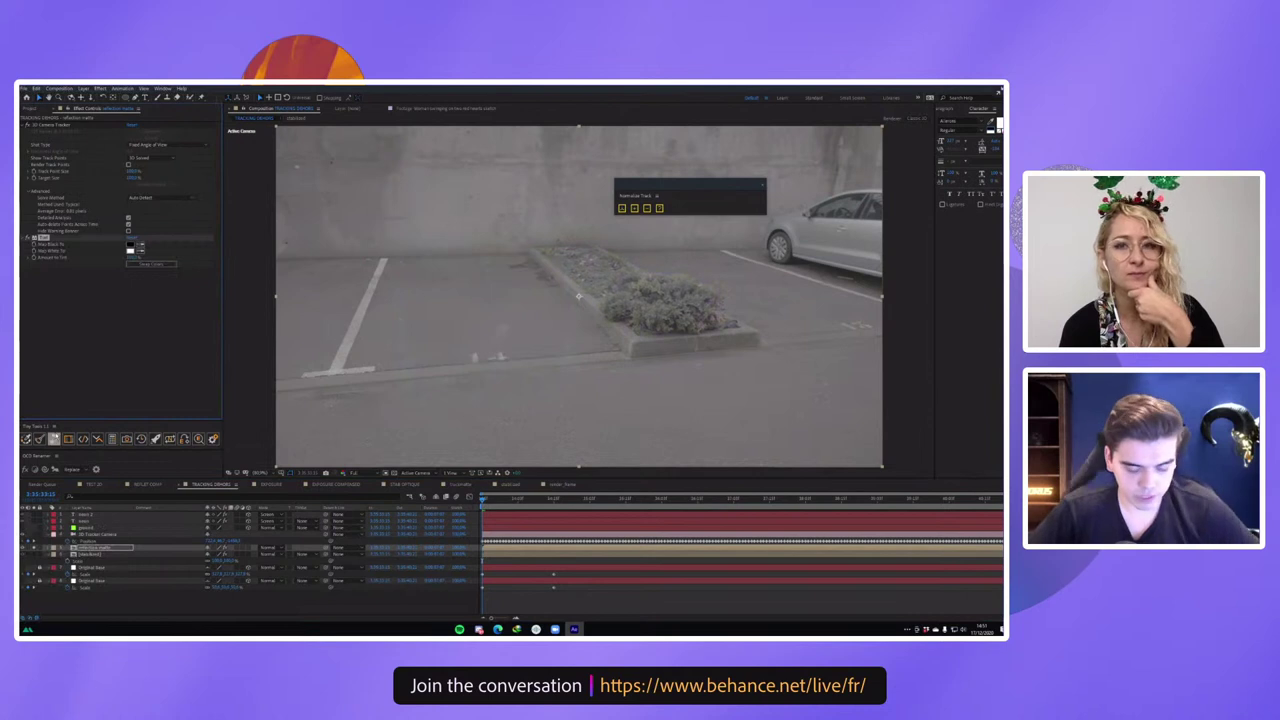
pyautogui.hotkey('ctrl', 'space')
pyautogui.write('lev')
pyautogui.press('Return')
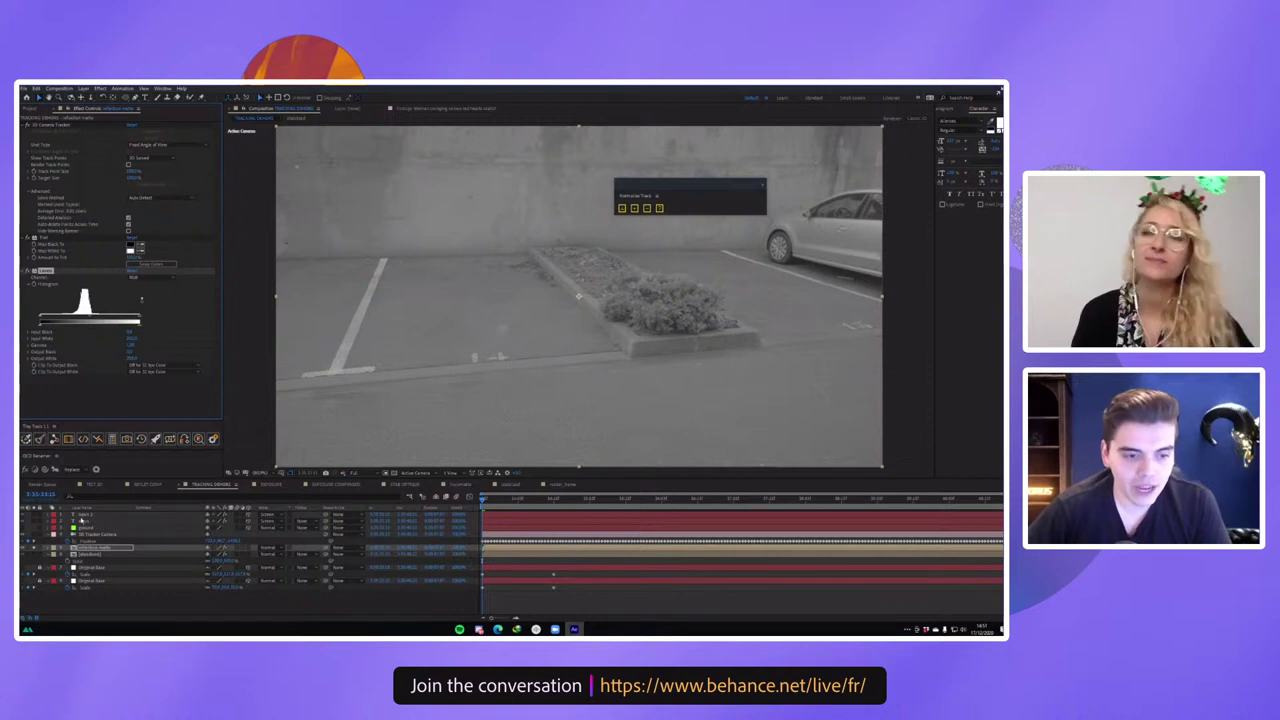
# Solo the flipped NEON copy and apply Compound Blur to it, with the reflection matte as the blur layer.
pyautogui.click(88, 514)
pyautogui.click(33, 515)
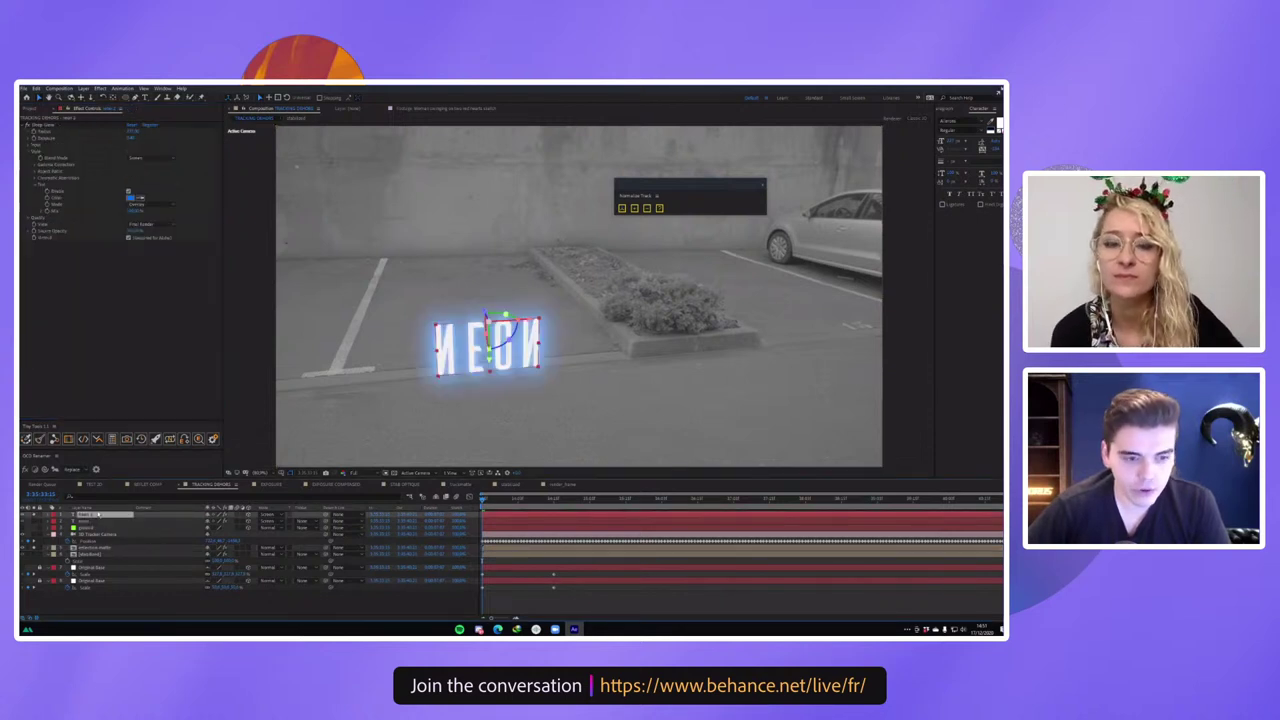
pyautogui.hotkey('ctrl', 'space')
pyautogui.write('compoun')
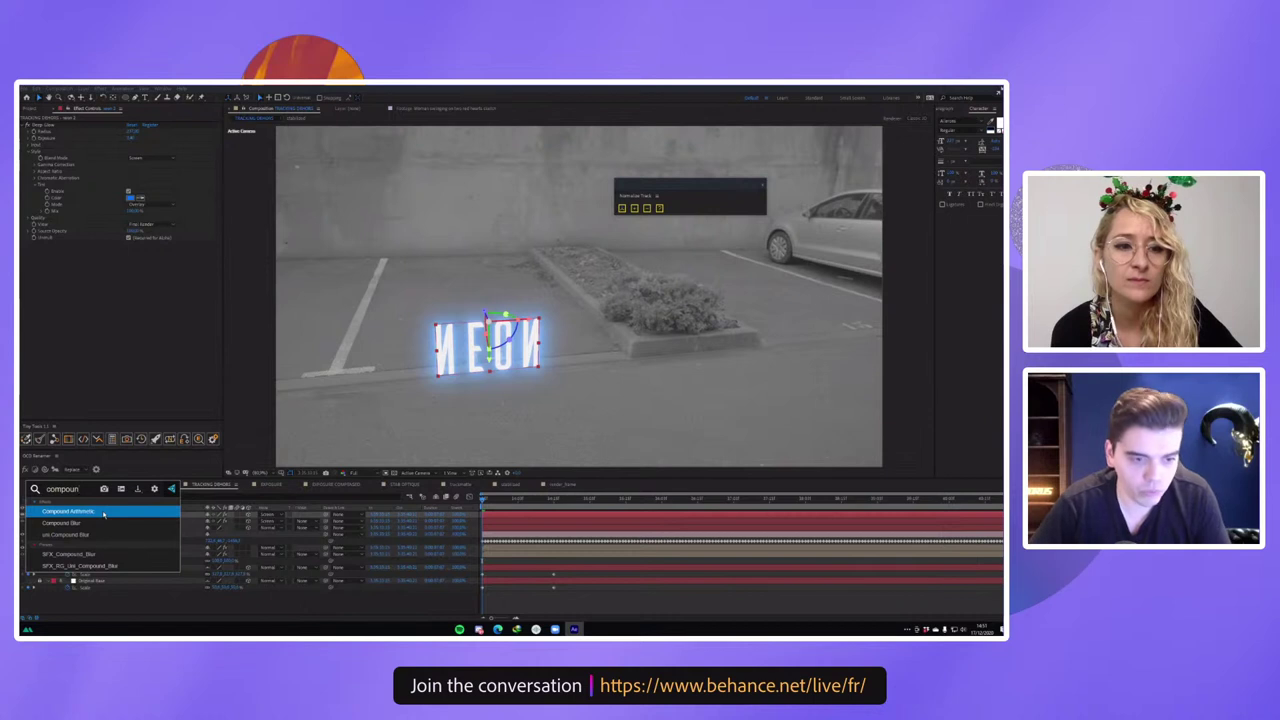
pyautogui.press('Down')
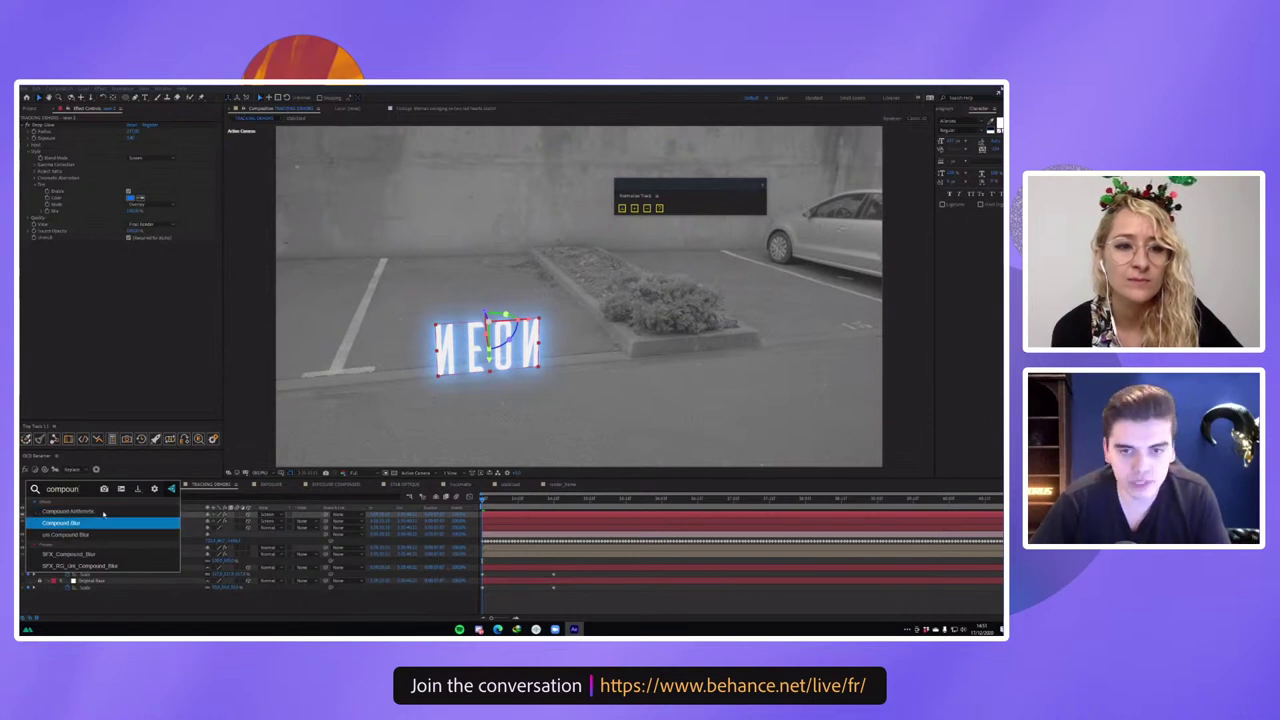
pyautogui.press('Return')
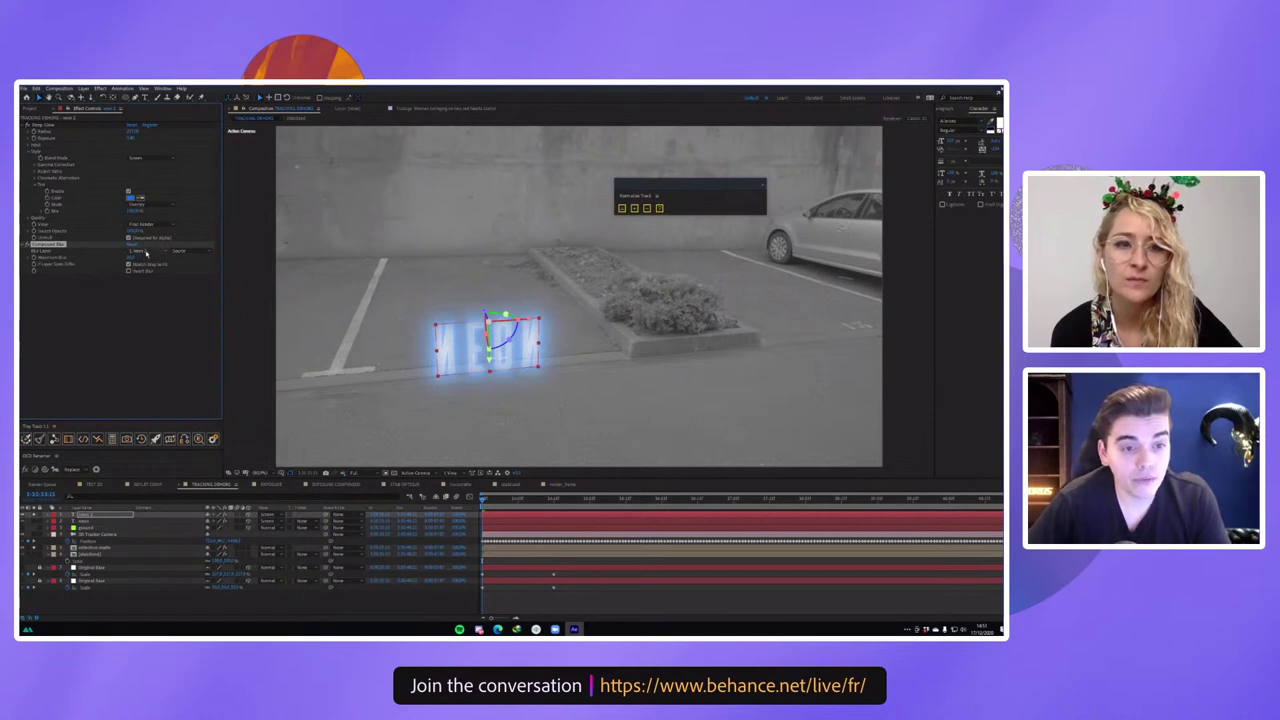
pyautogui.click(146, 252)
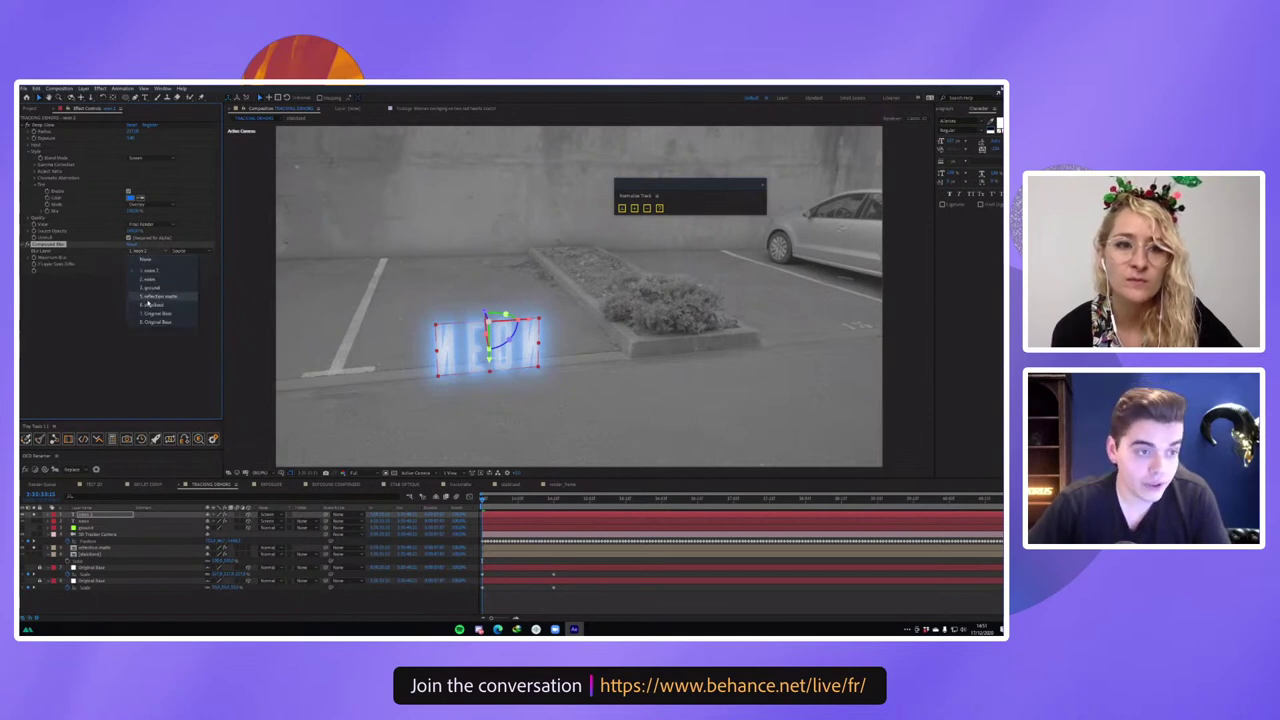
pyautogui.click(149, 297)
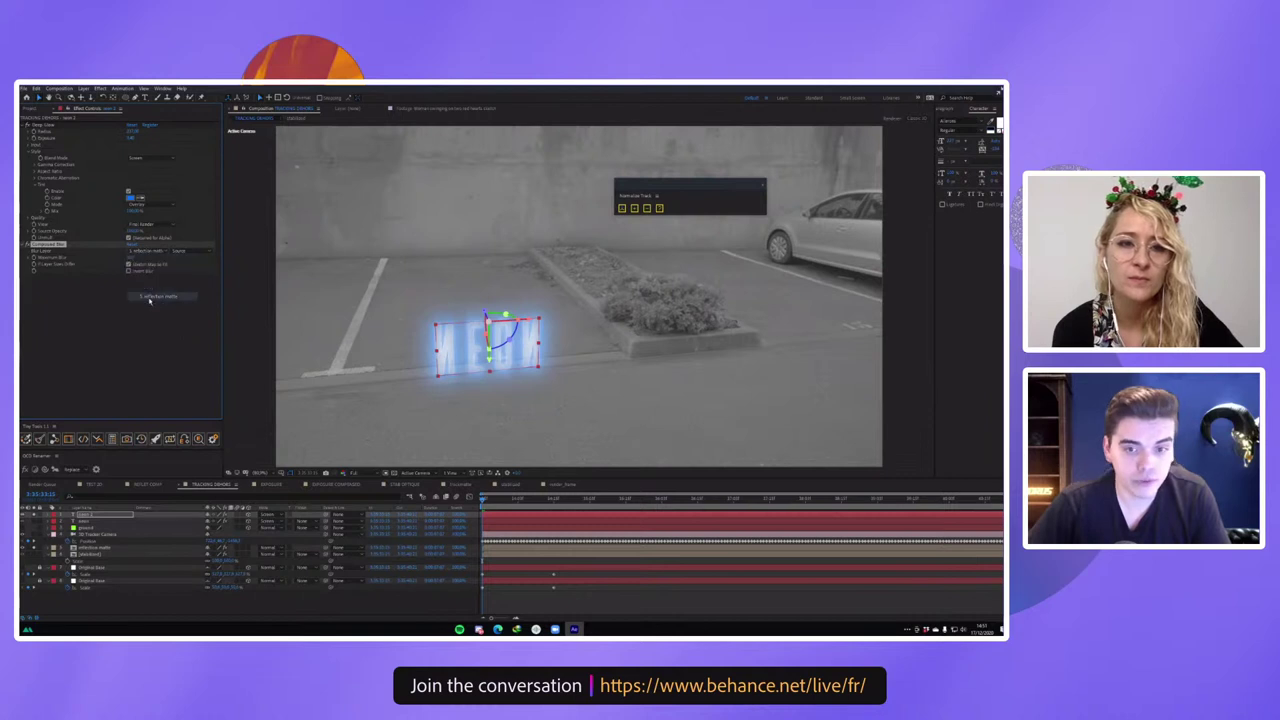
pyautogui.scroll(5, 450, 360)
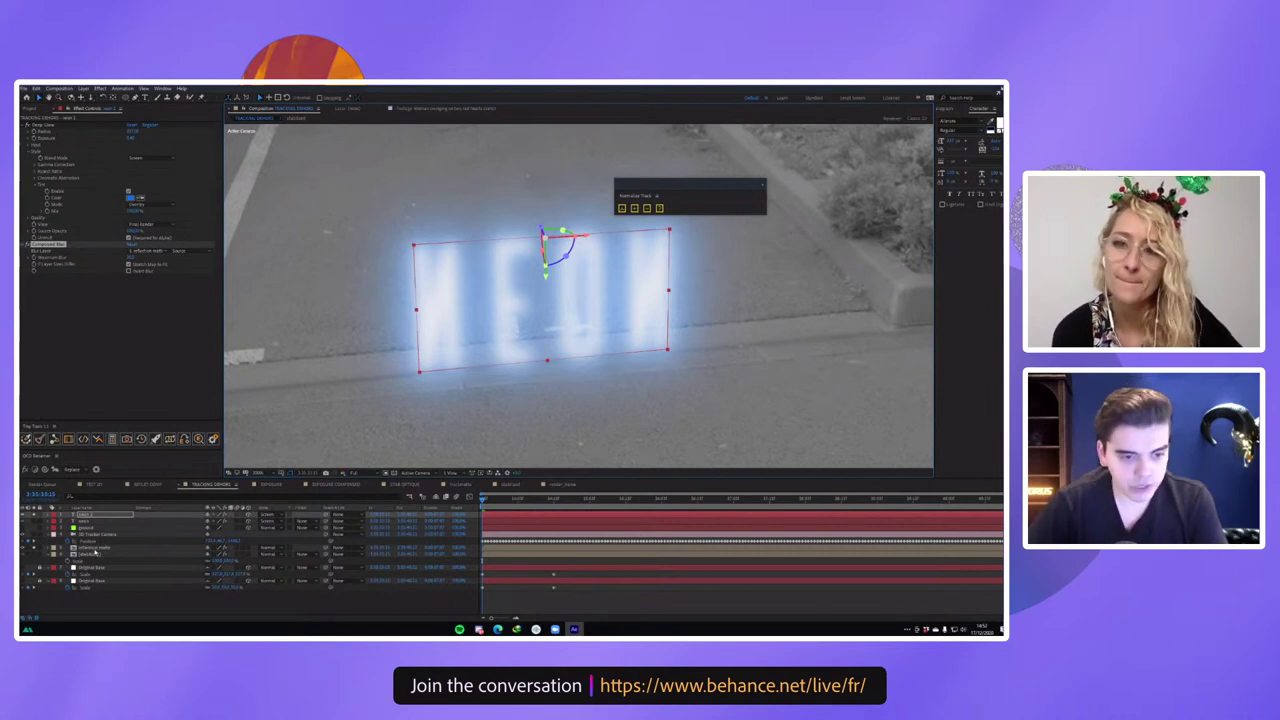
# Raise the input black level in the reflection matte's Levels to darken it, and unsolo the flipped NEON layer.
pyautogui.click(96, 549)
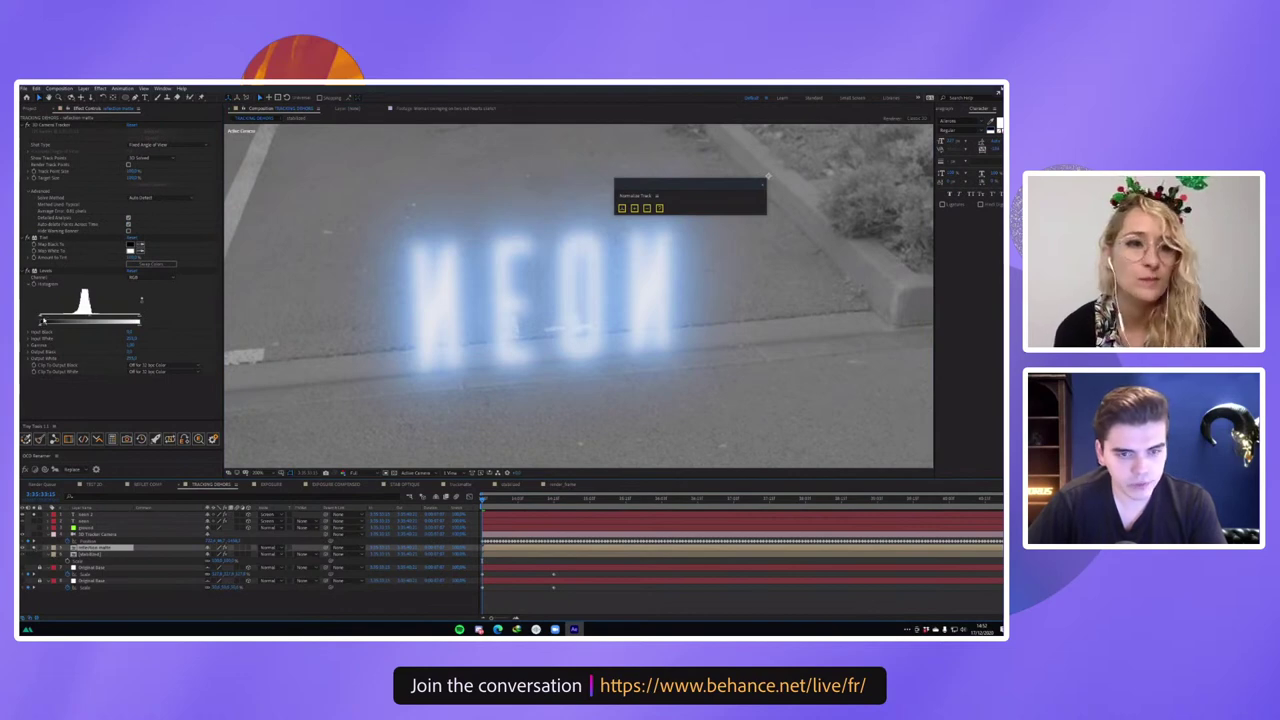
pyautogui.moveTo(42, 321); pyautogui.dragTo(62, 318)
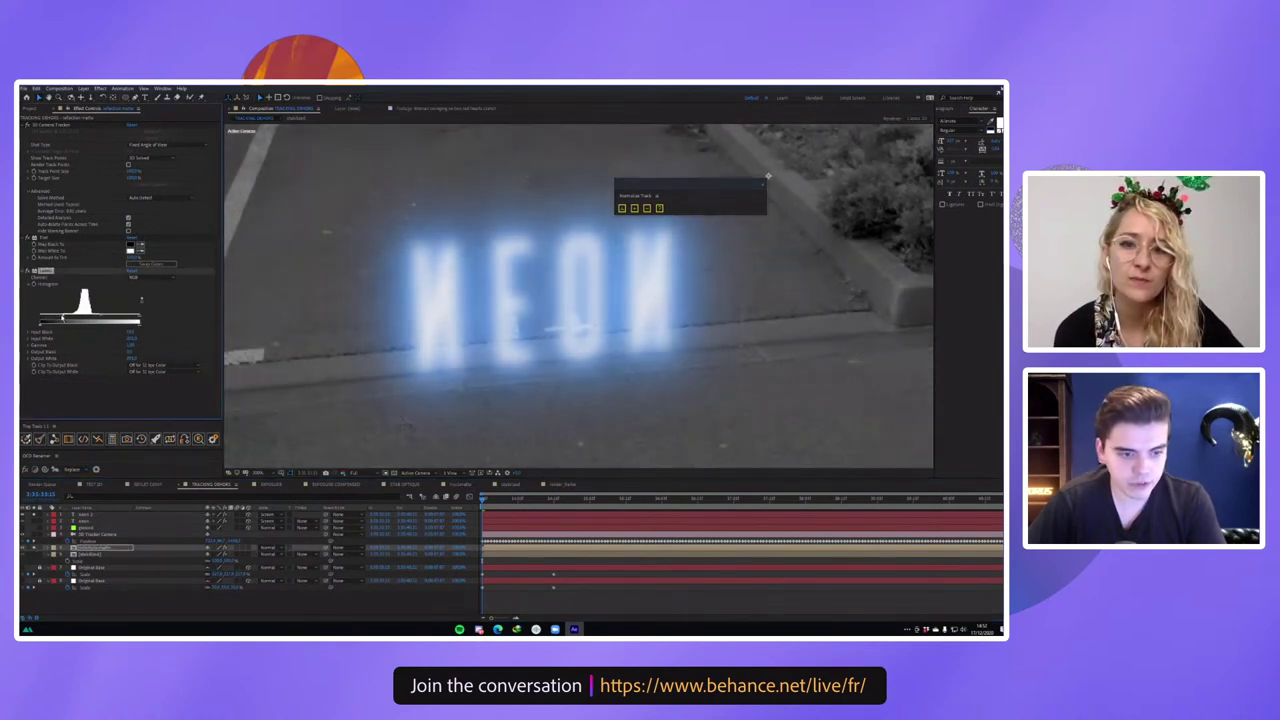
pyautogui.click(24, 550)
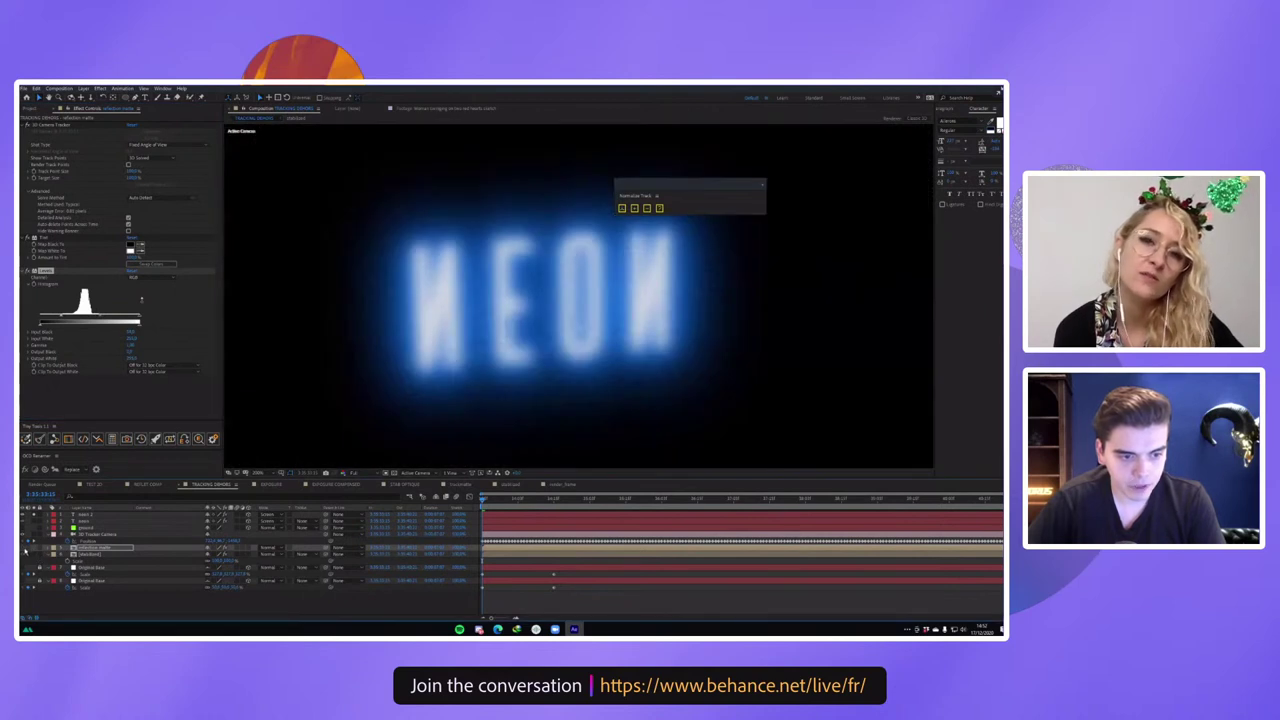
pyautogui.click(34, 515)
pyautogui.click(82, 549)
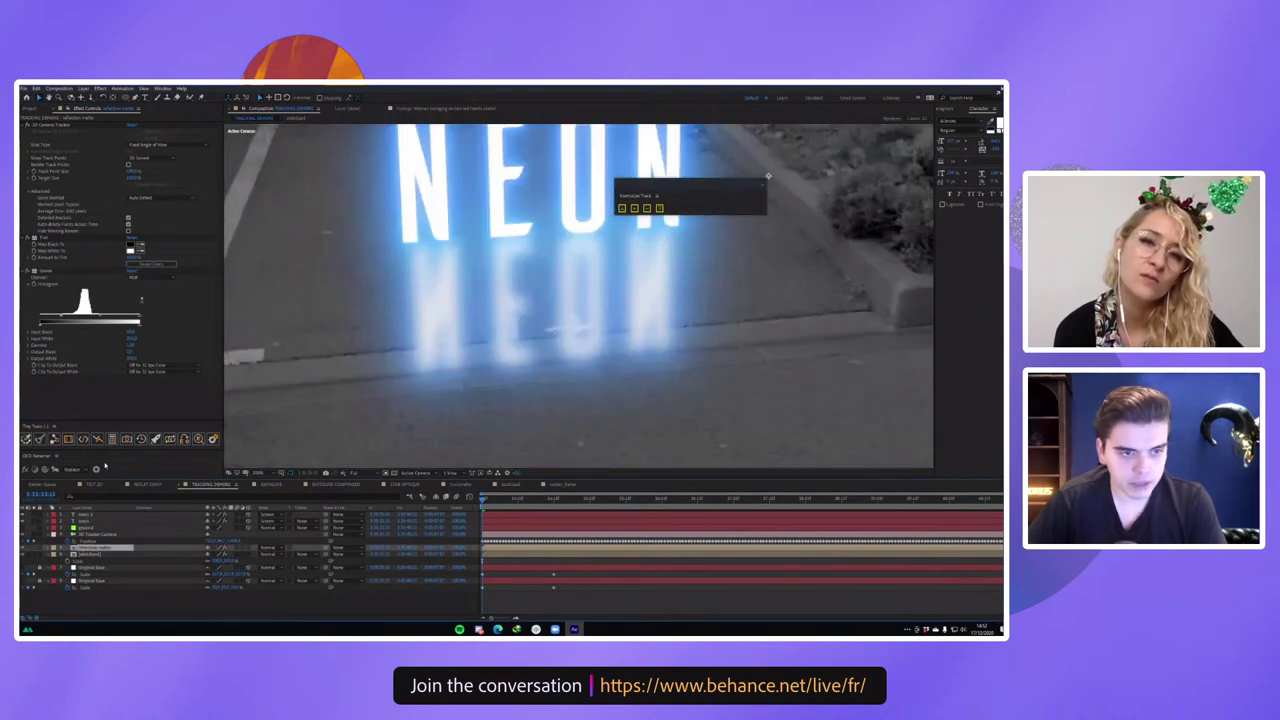
pyautogui.click(62, 316)
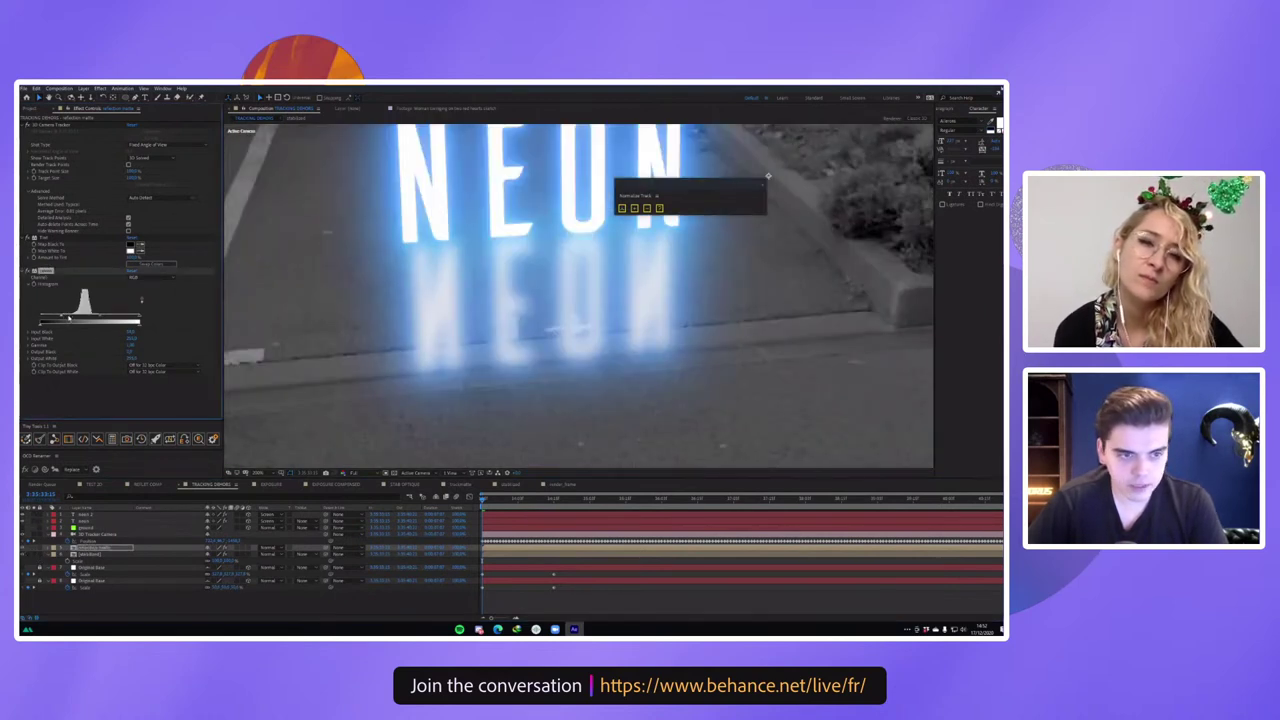
pyautogui.moveTo(67, 317); pyautogui.dragTo(74, 317)
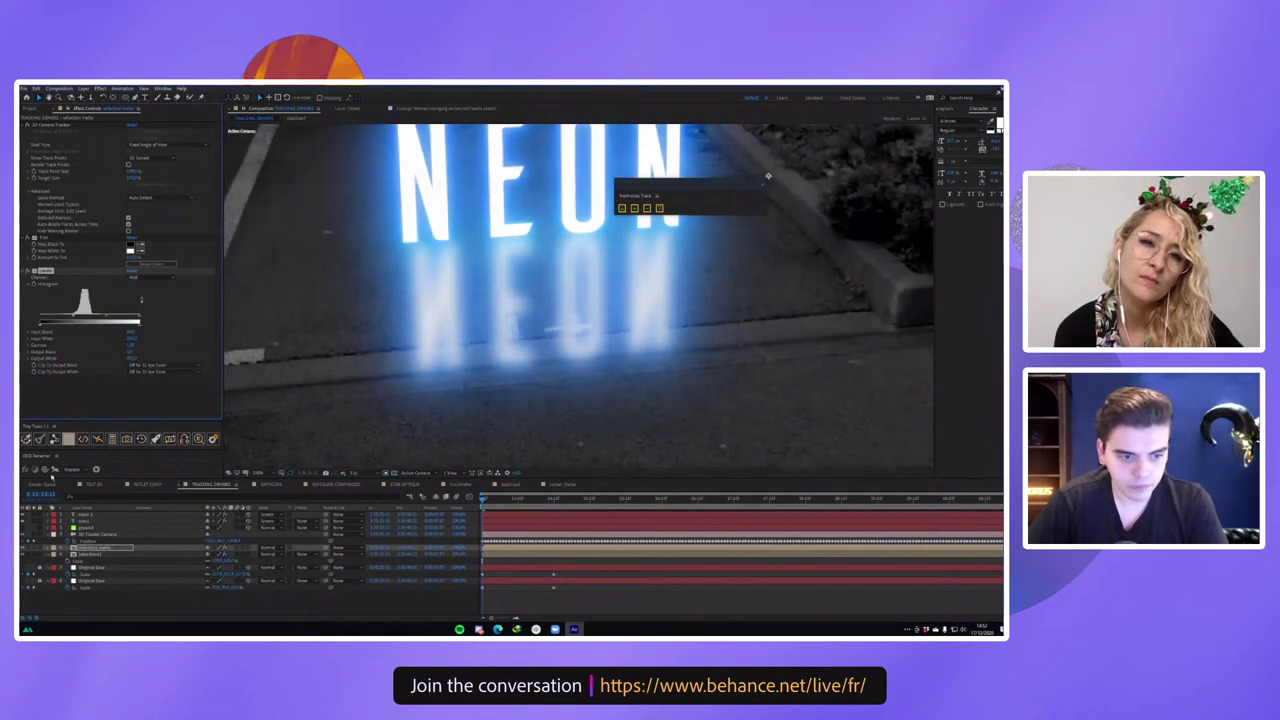
# Hide the reflection matte layer and lower the input white level in its Levels effect.
pyautogui.click(26, 550)
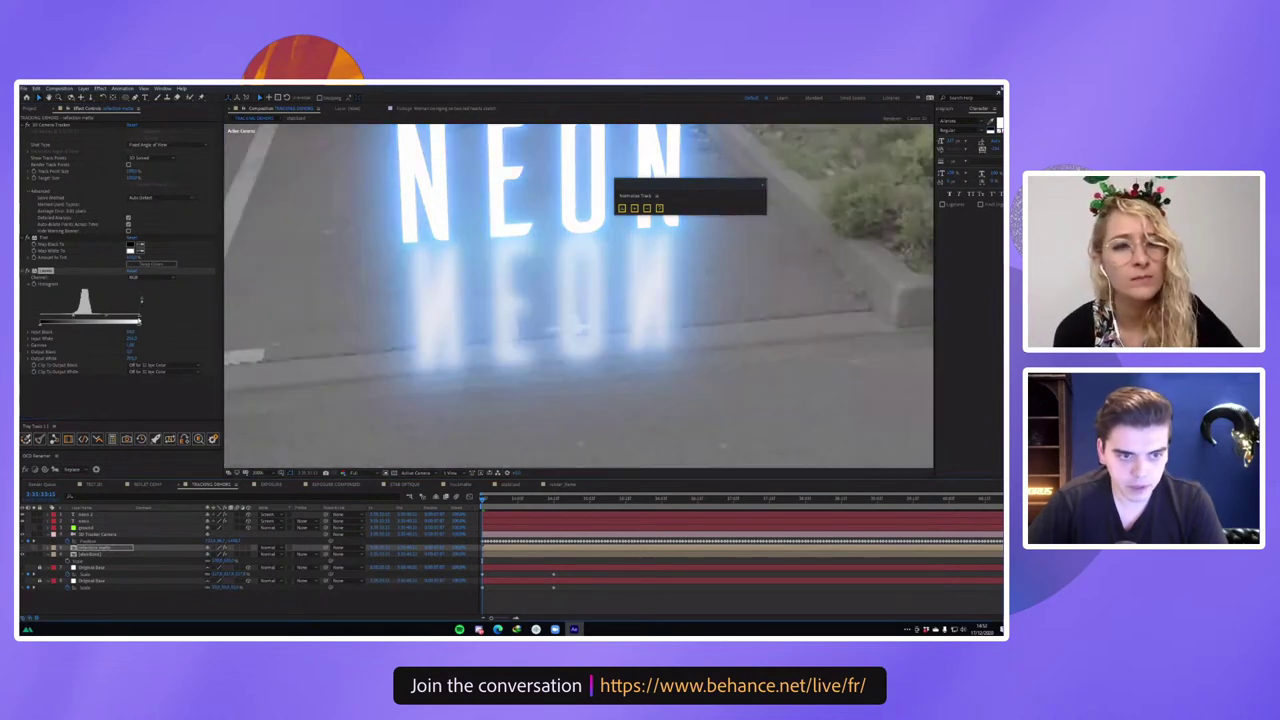
pyautogui.click(96, 319)
pyautogui.moveTo(86, 320); pyautogui.dragTo(72, 319)
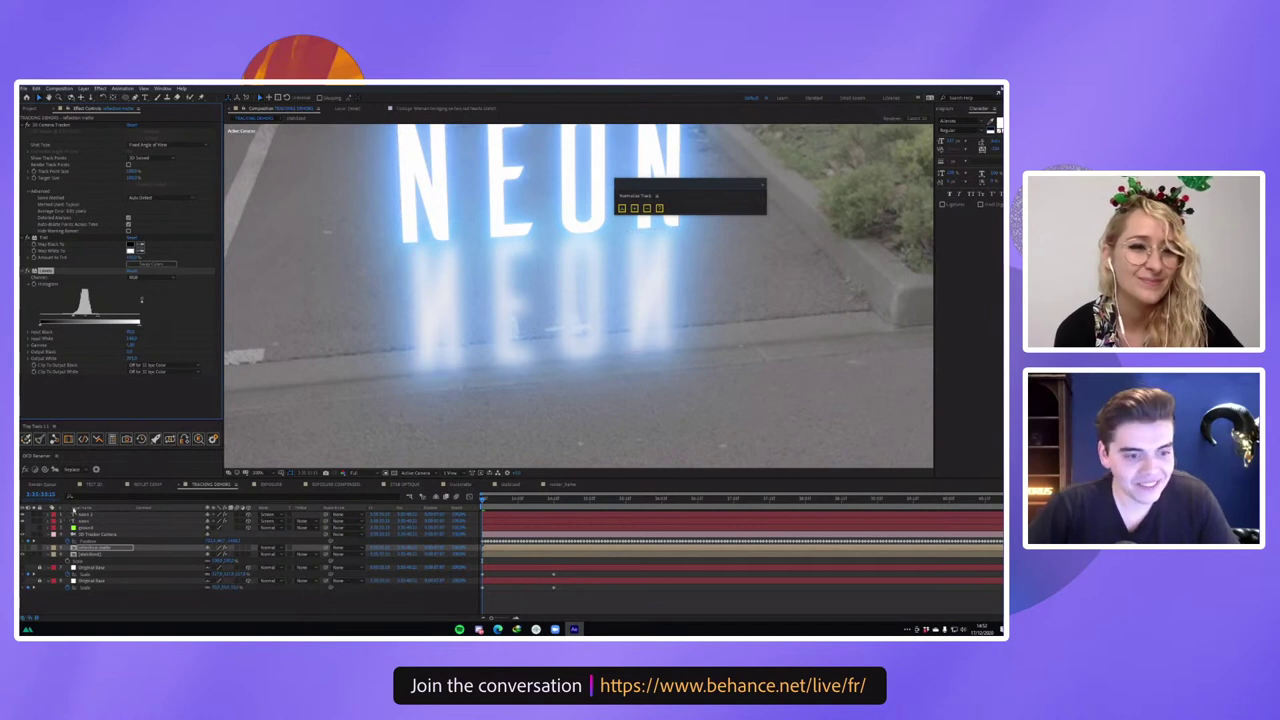
# Set the blur layer source in the flipped NEON layer's Compound Blur to Effects & Masks.
pyautogui.click(85, 515)
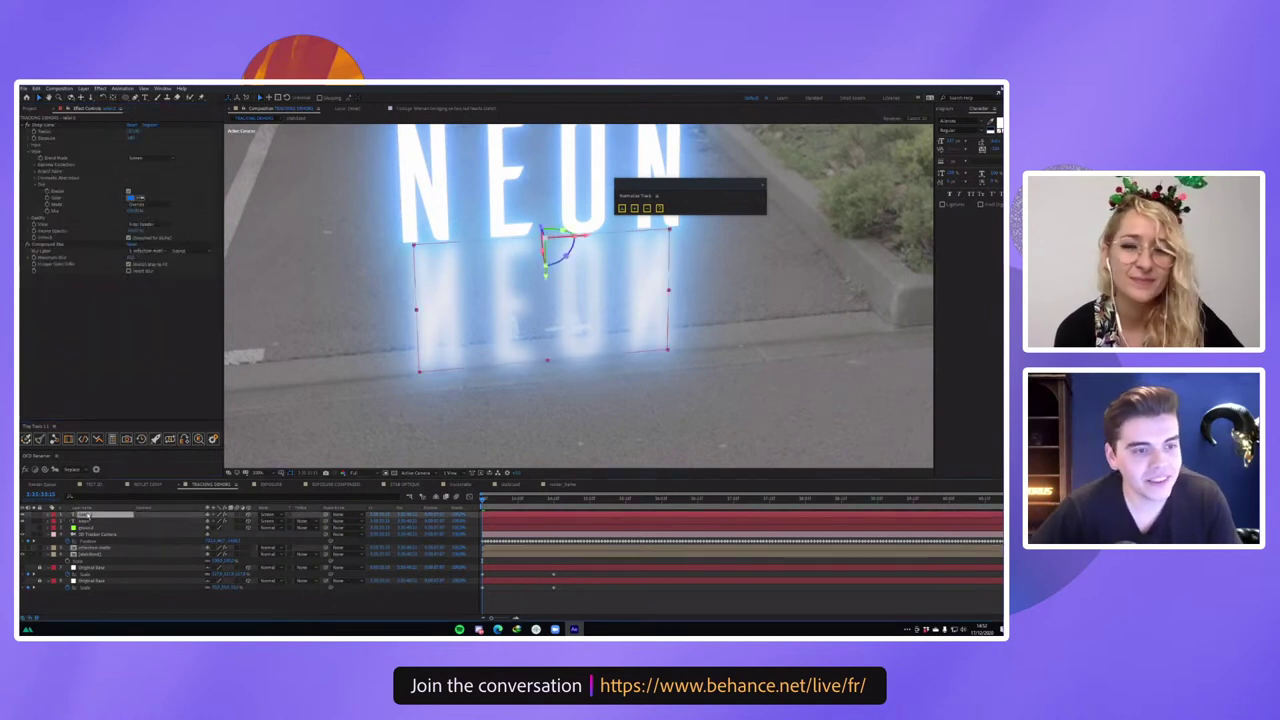
pyautogui.click(58, 245)
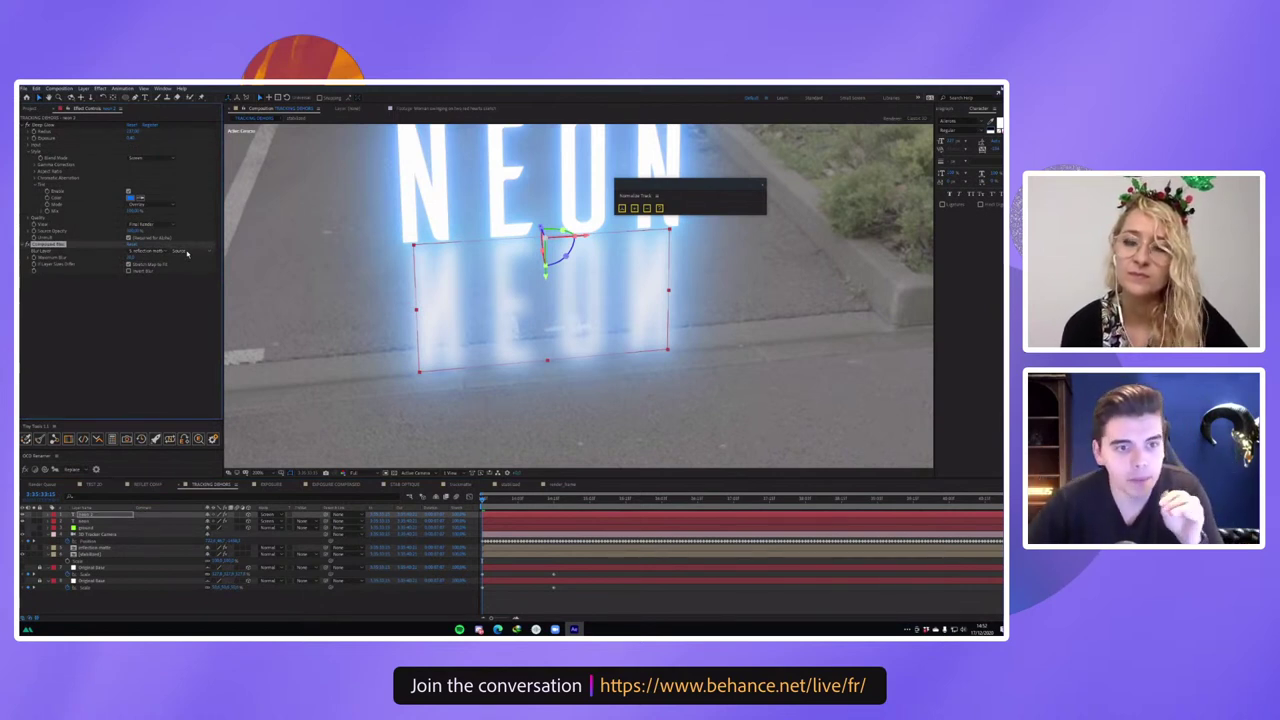
pyautogui.click(186, 253)
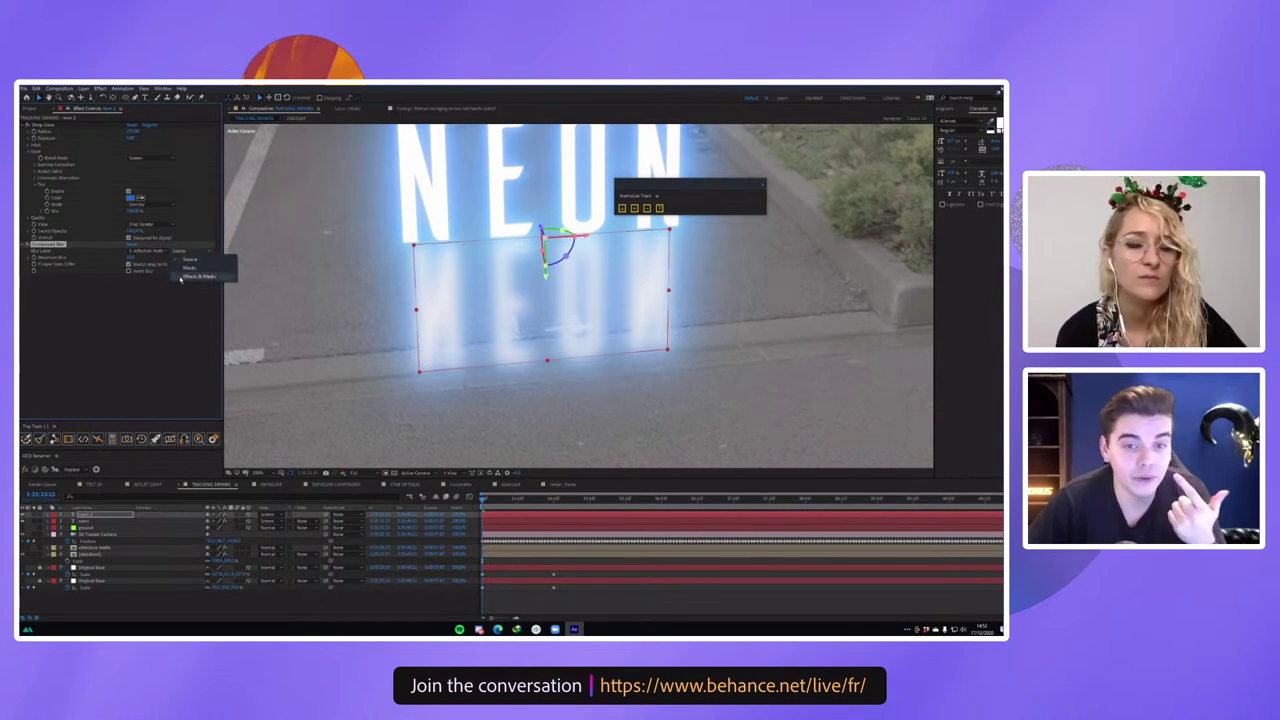
pyautogui.click(181, 278)
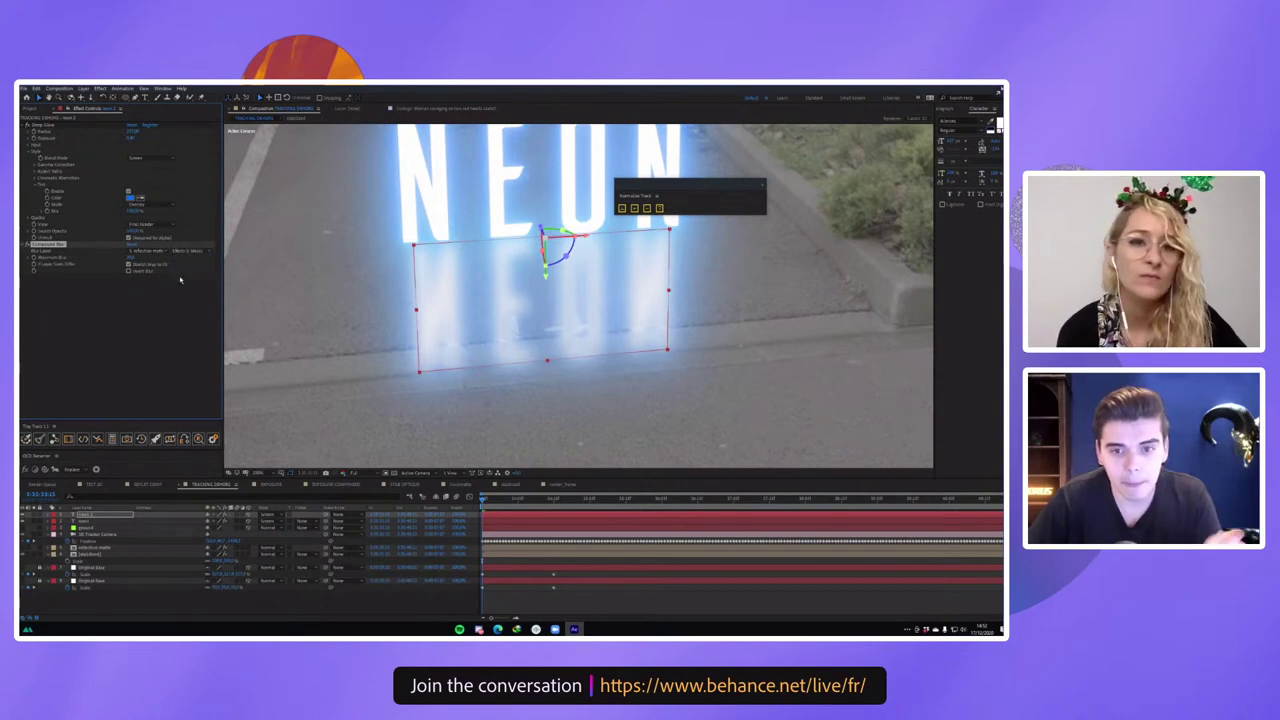
# Readjust the reflection matte's Levels input range around the histogram peak and preview the NEON reflection.
pyautogui.scroll(1, 532, 350)
pyautogui.moveTo(433, 386); pyautogui.dragTo(447, 356)
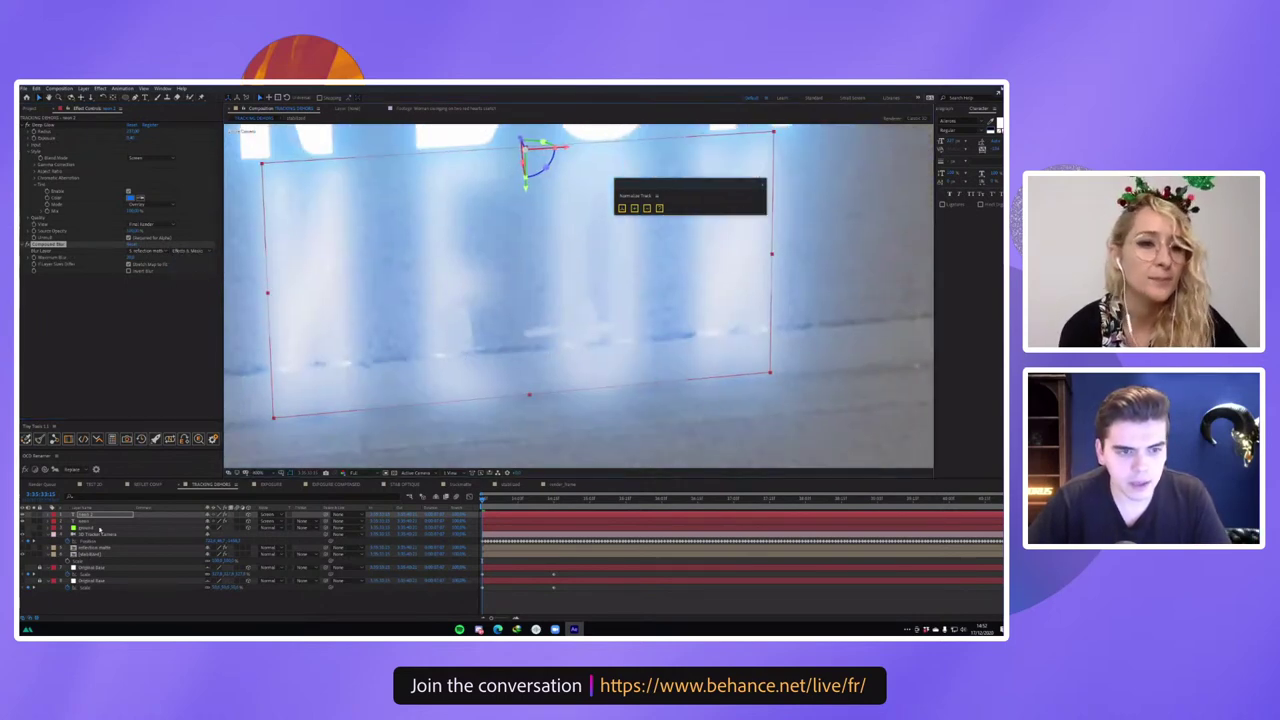
pyautogui.click(95, 548)
pyautogui.moveTo(74, 318); pyautogui.dragTo(86, 318)
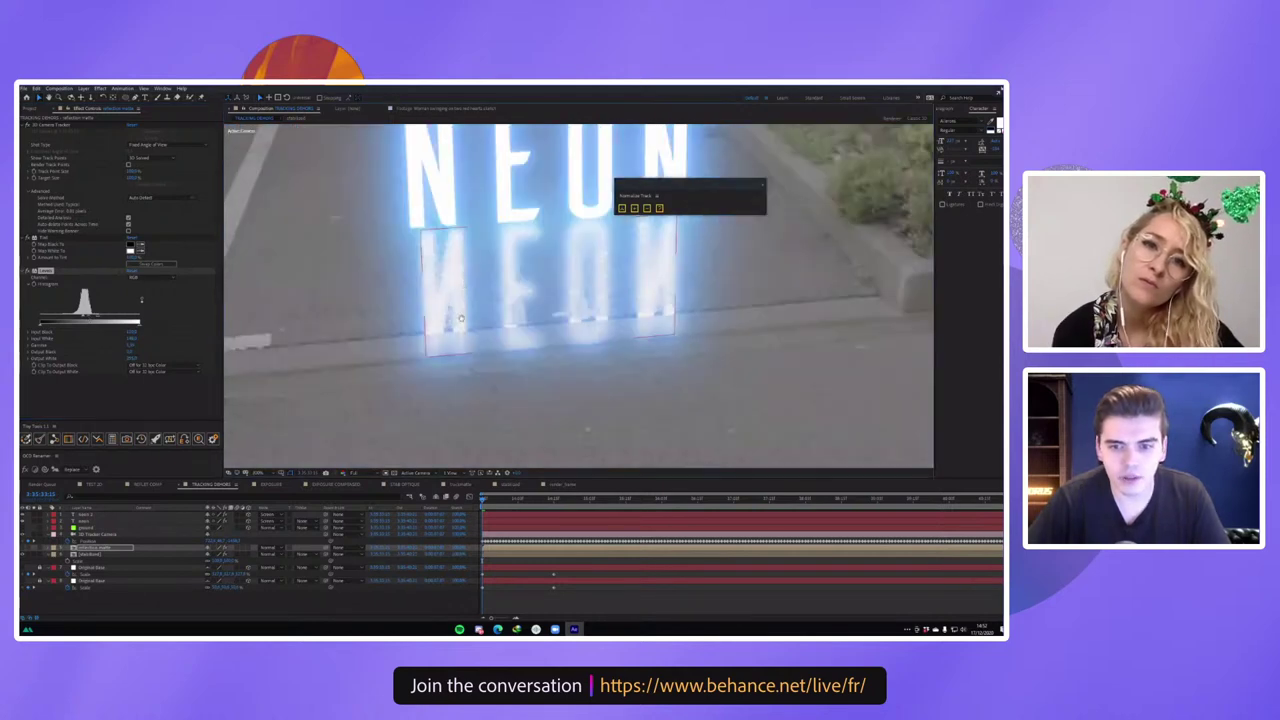
pyautogui.press('space')
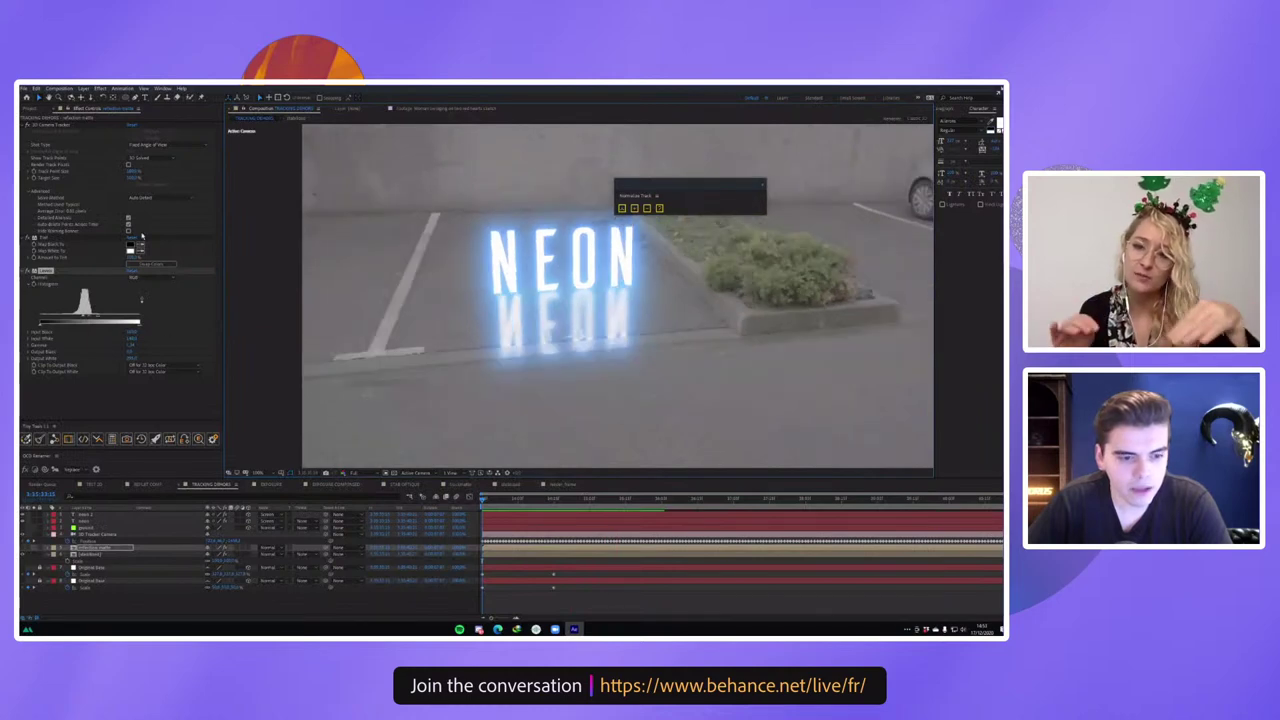
# Enable Invert Blur in the flipped NEON layer's Compound Blur effect.
pyautogui.click(92, 515)
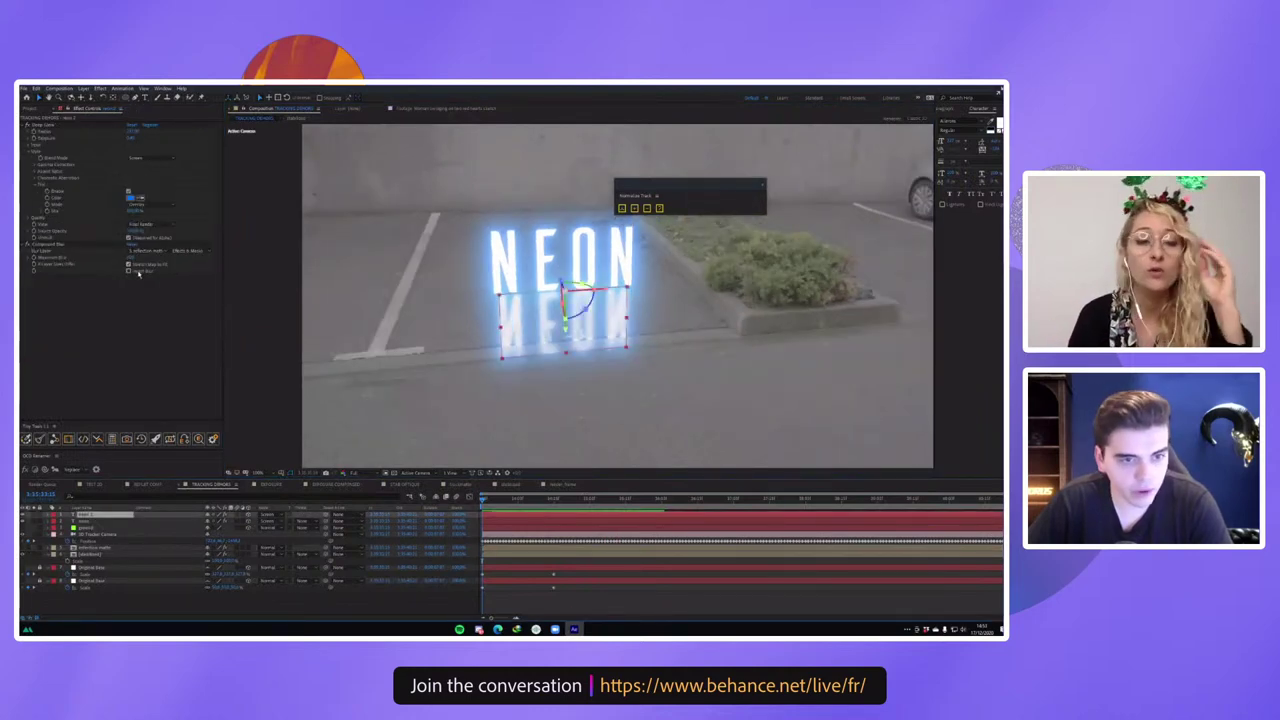
pyautogui.click(139, 272)
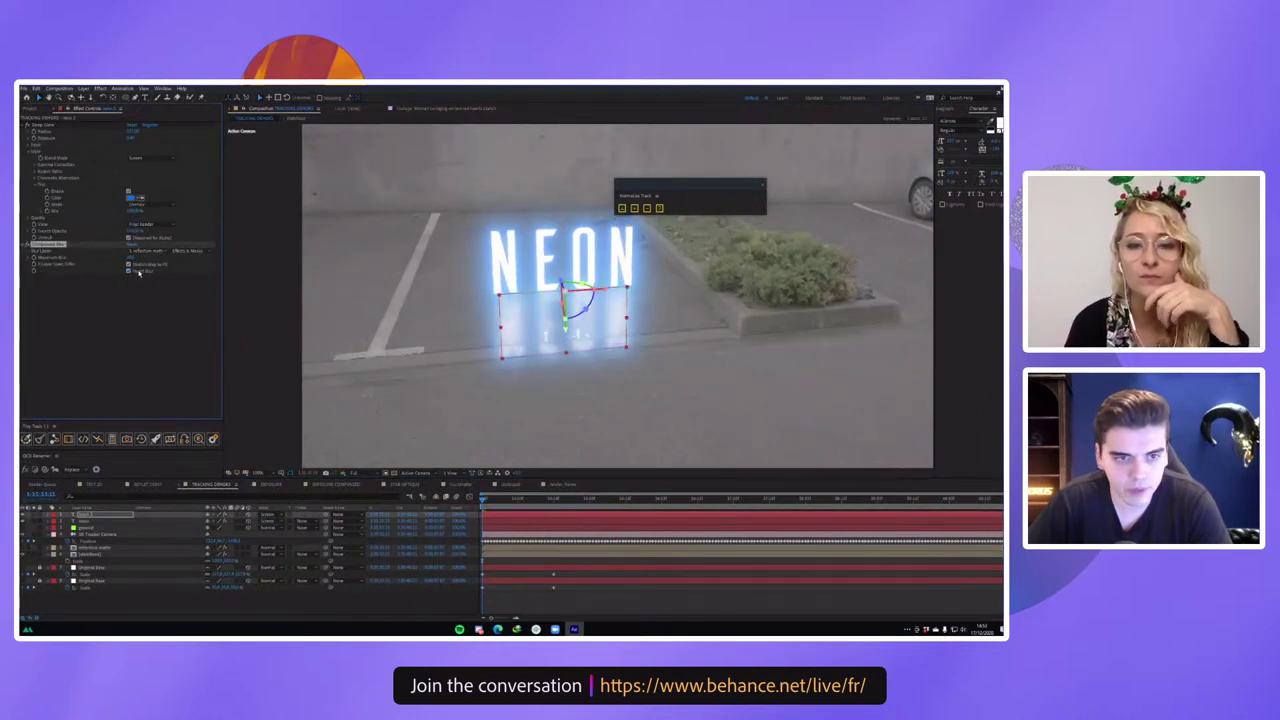
# Disable Invert Blur and raise the Maximum Blur in the flipped NEON layer's Compound Blur effect, then preview the reflection.
pyautogui.click(139, 272)
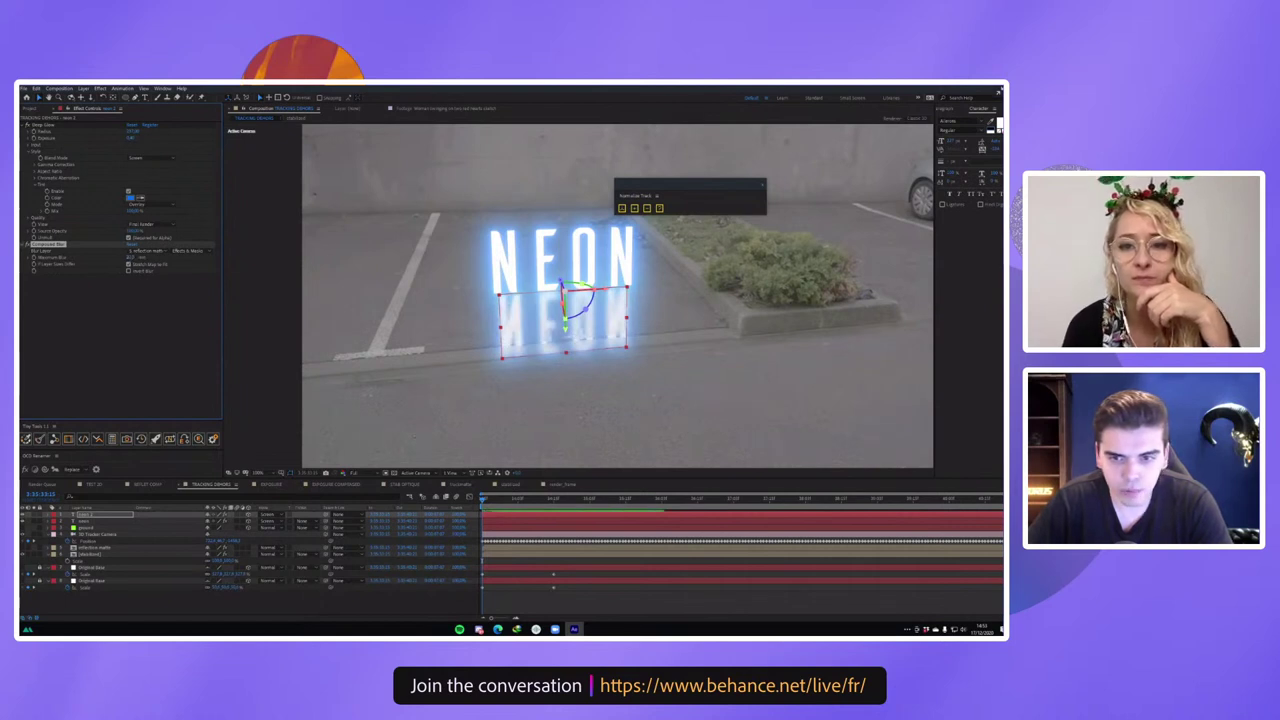
pyautogui.moveTo(134, 258); pyautogui.dragTo(140, 258)
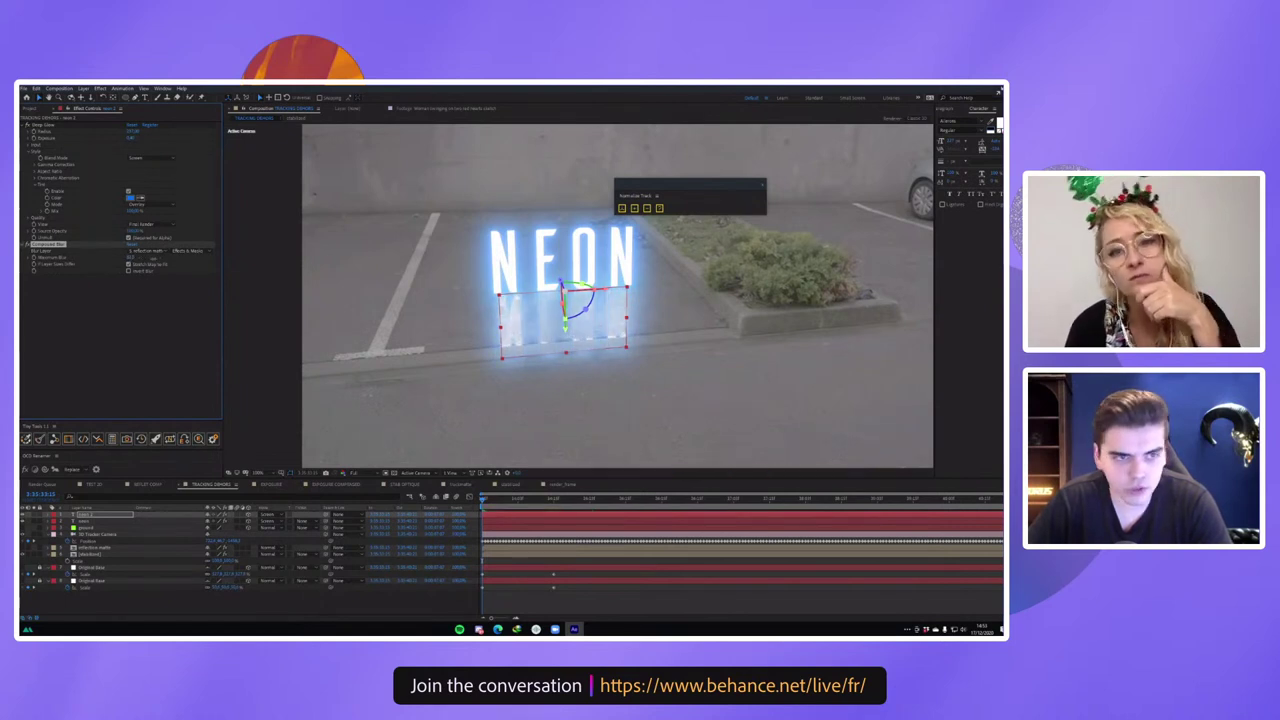
pyautogui.click(332, 594)
pyautogui.press('space')
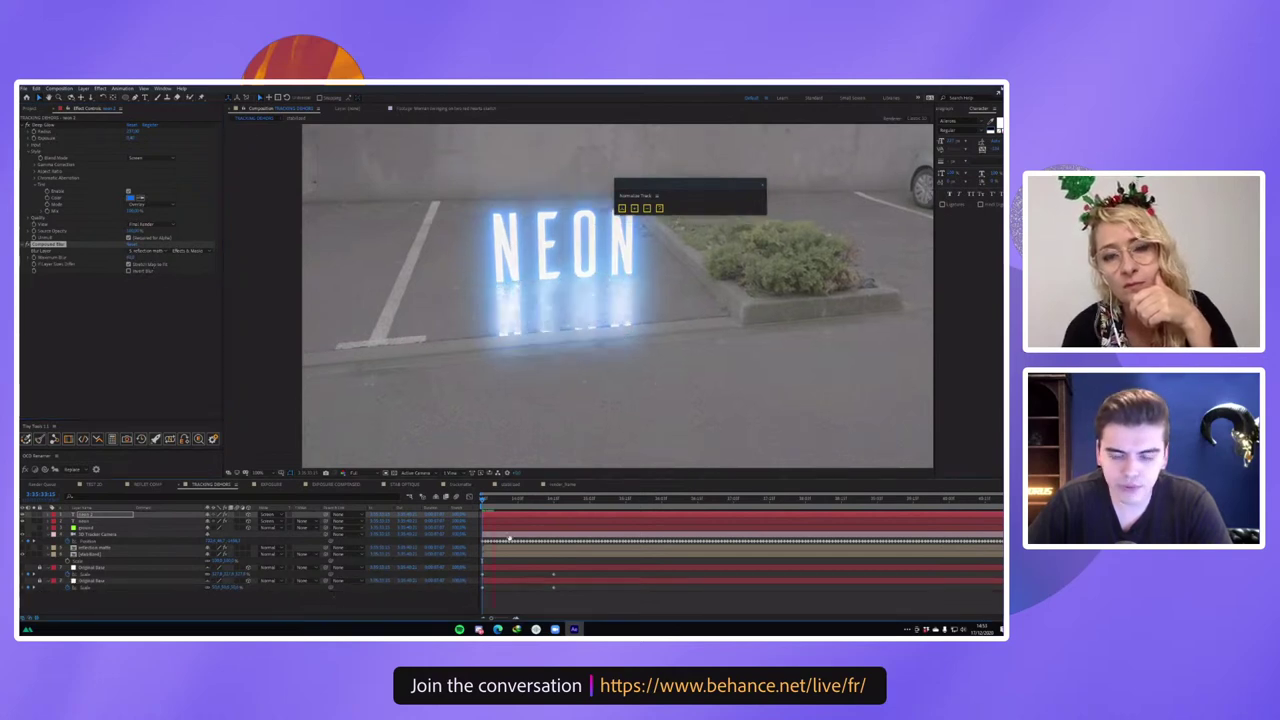
pyautogui.press('space')
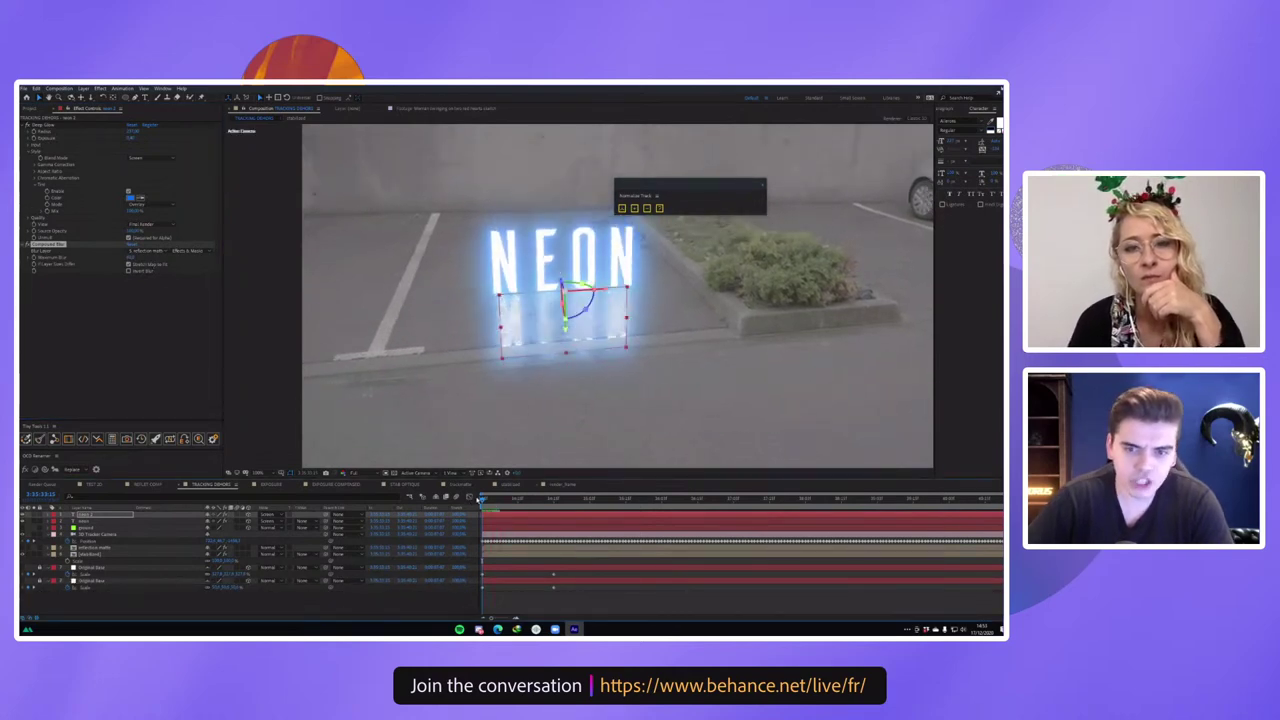
pyautogui.press('space')
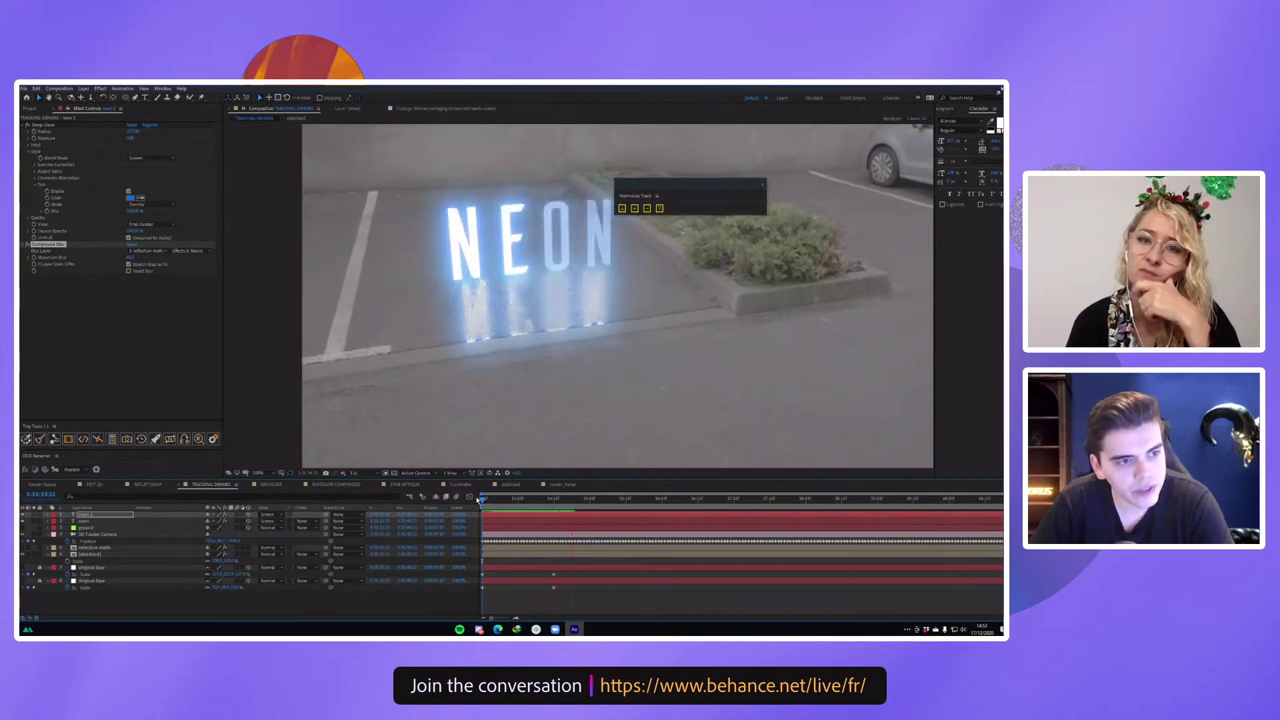
pyautogui.press('space')
# Adjust the Map Black To color in the reflection matte's Tint effect to a near-black shade.
pyautogui.scroll(5, 371, 366)
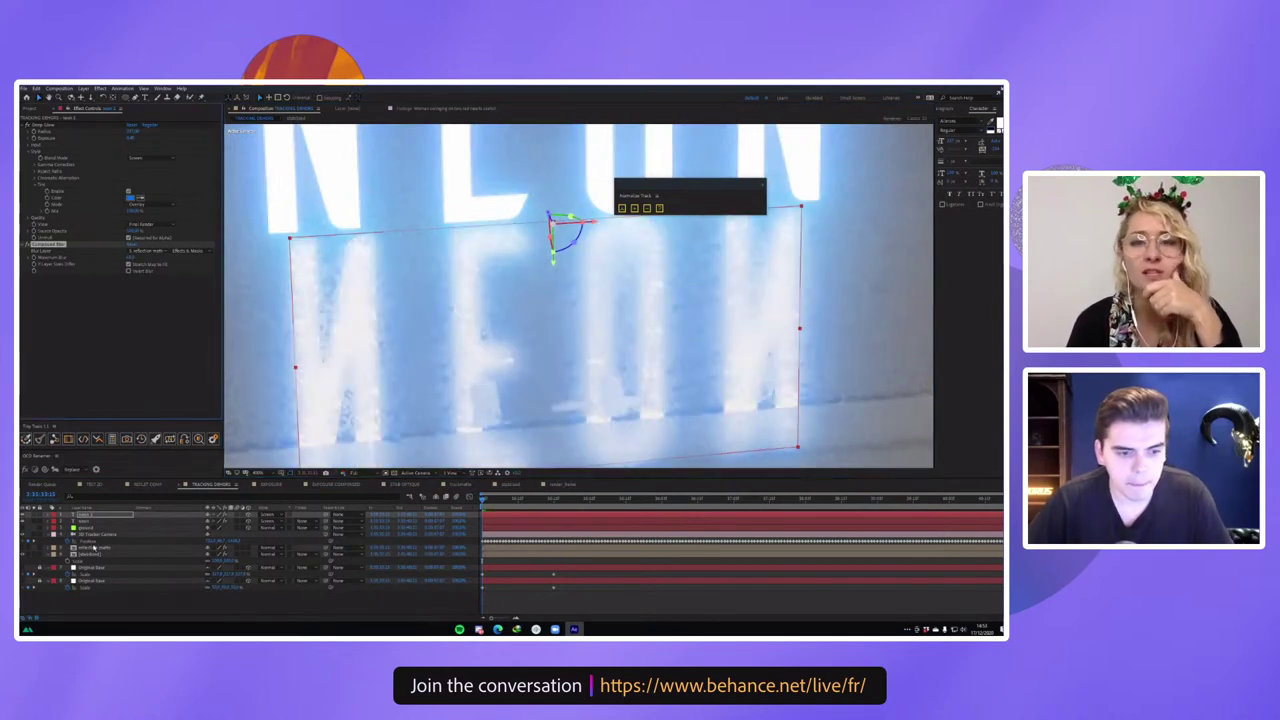
pyautogui.click(95, 548)
pyautogui.click(132, 246)
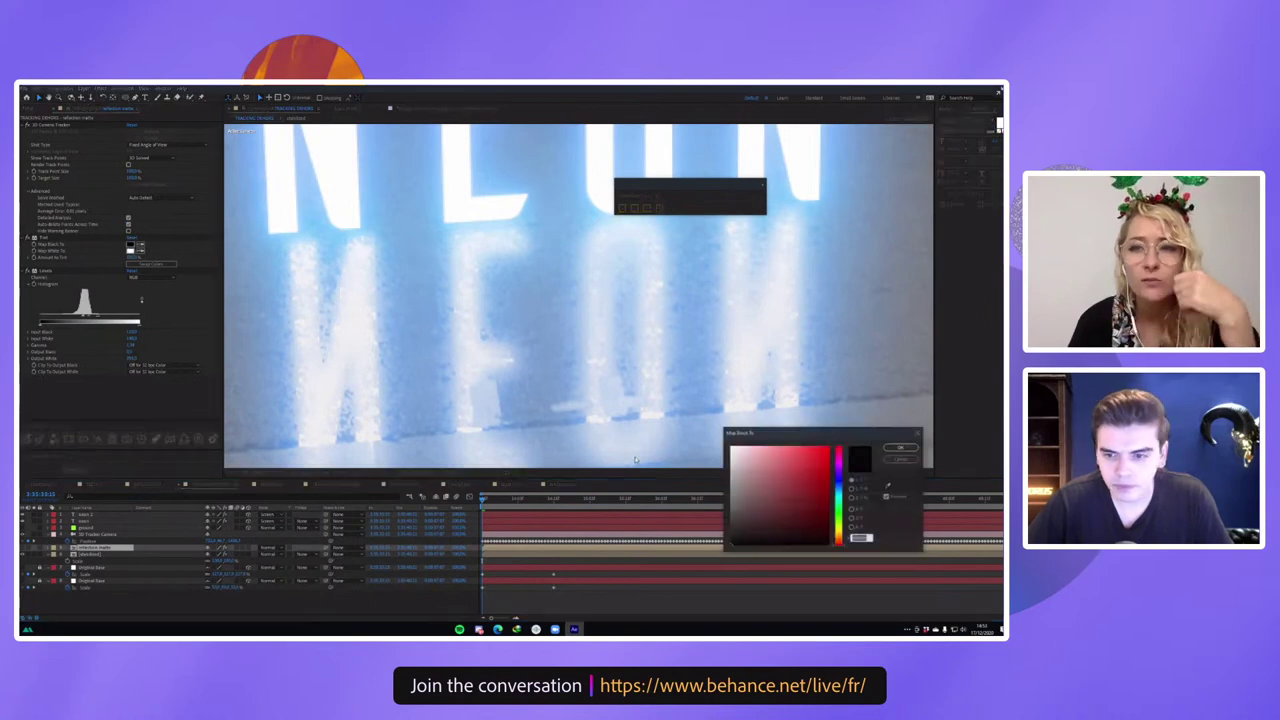
pyautogui.moveTo(750, 528); pyautogui.dragTo(731, 545)
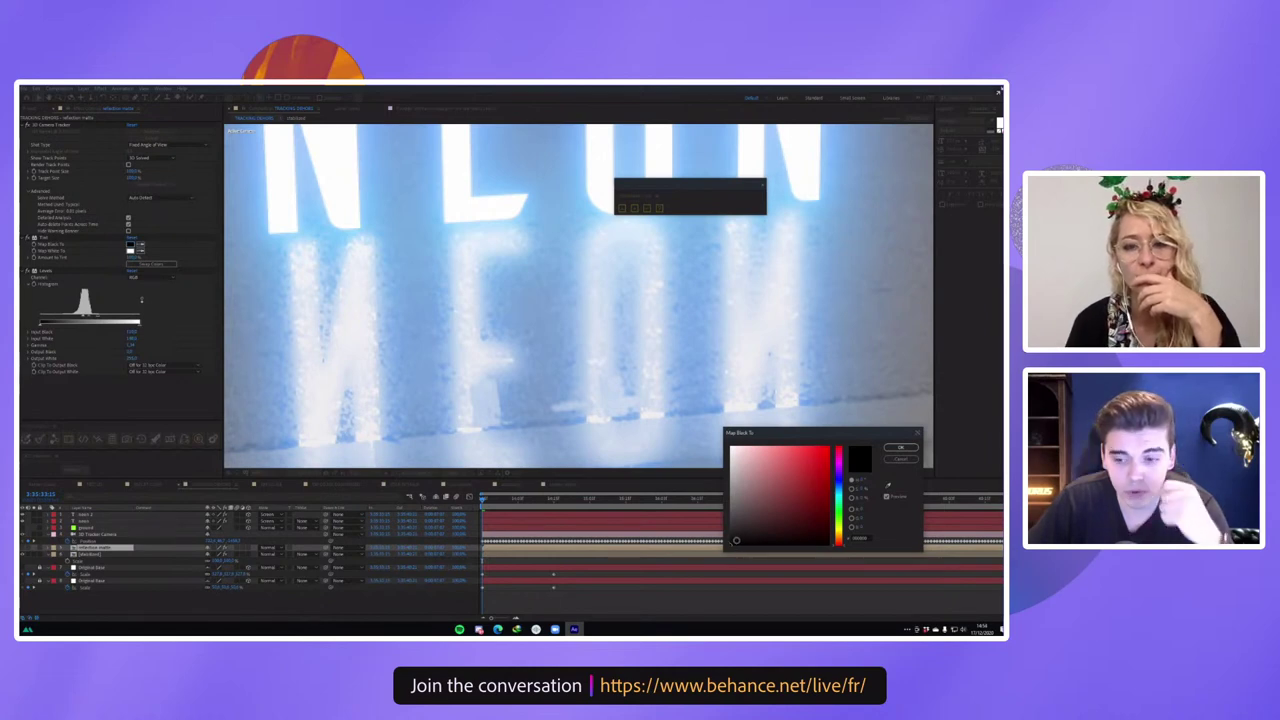
pyautogui.moveTo(736, 541)
pyautogui.mouseDown()
pyautogui.moveTo(728, 522)
pyautogui.moveTo(727, 540)
pyautogui.mouseUp()
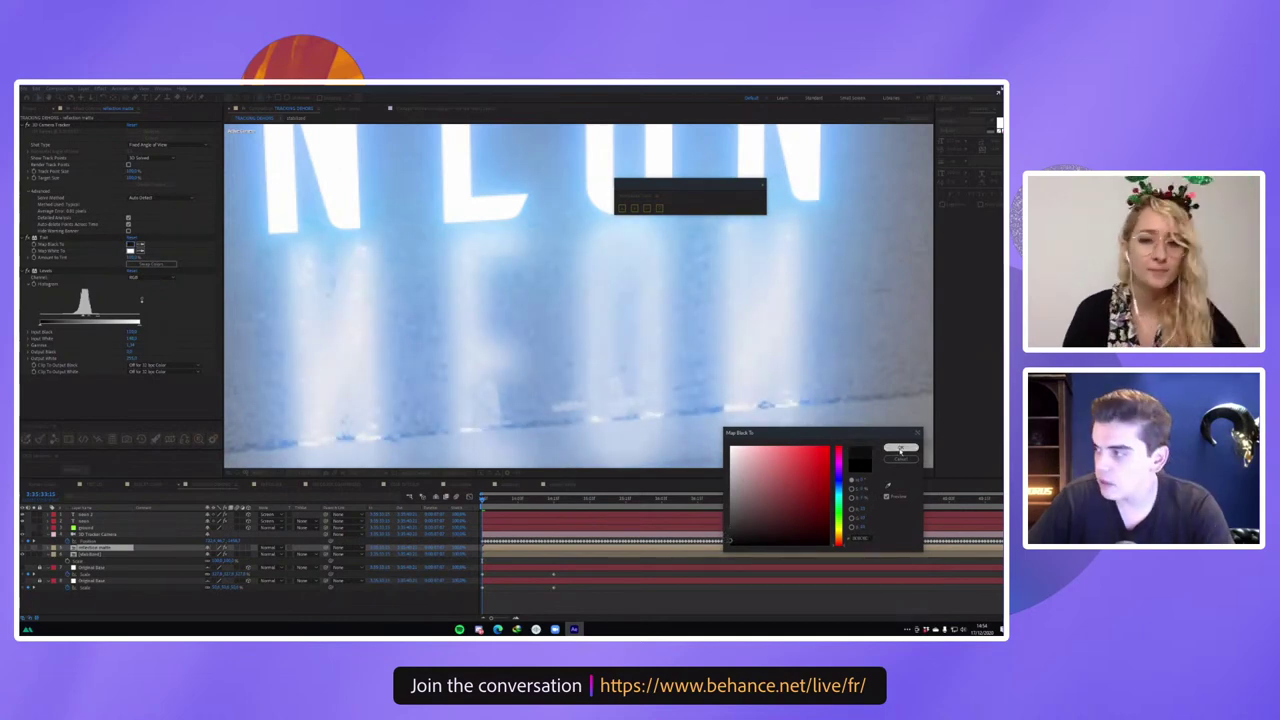
pyautogui.click(900, 449)
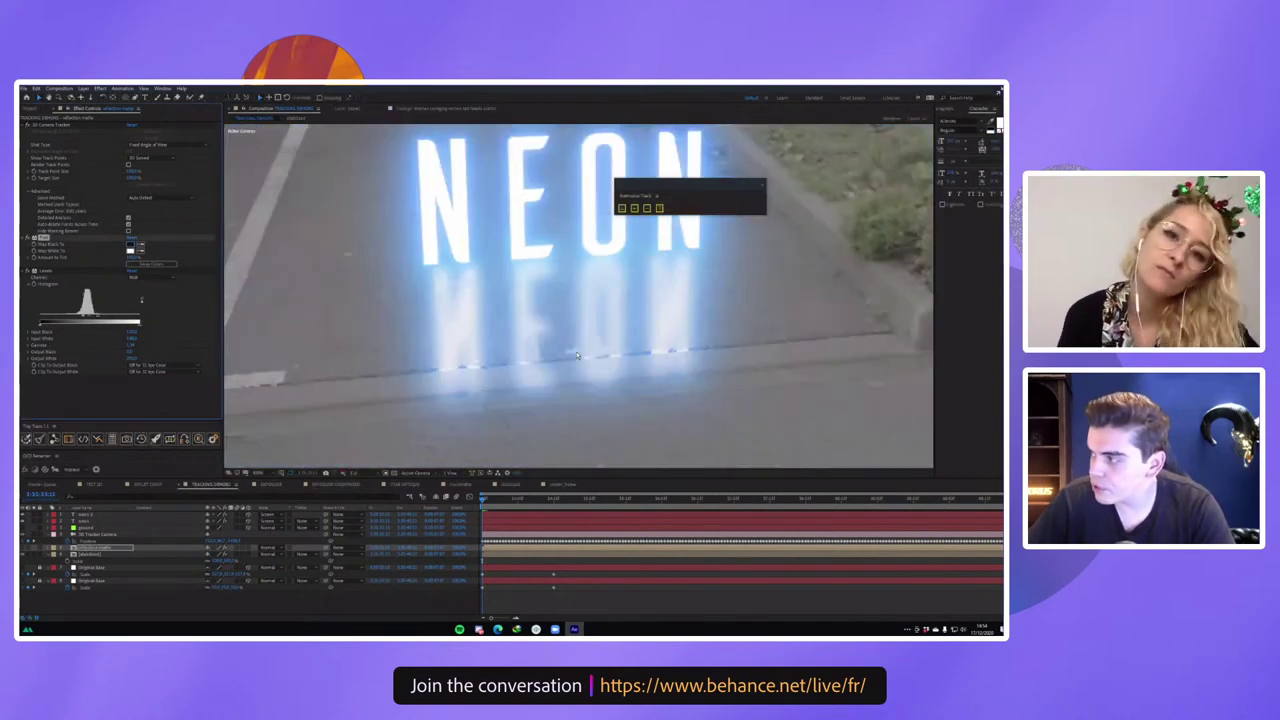
# Preview the NEON text and its blurred ground reflection, with the whole frame fitted in view.
pyautogui.press('space')
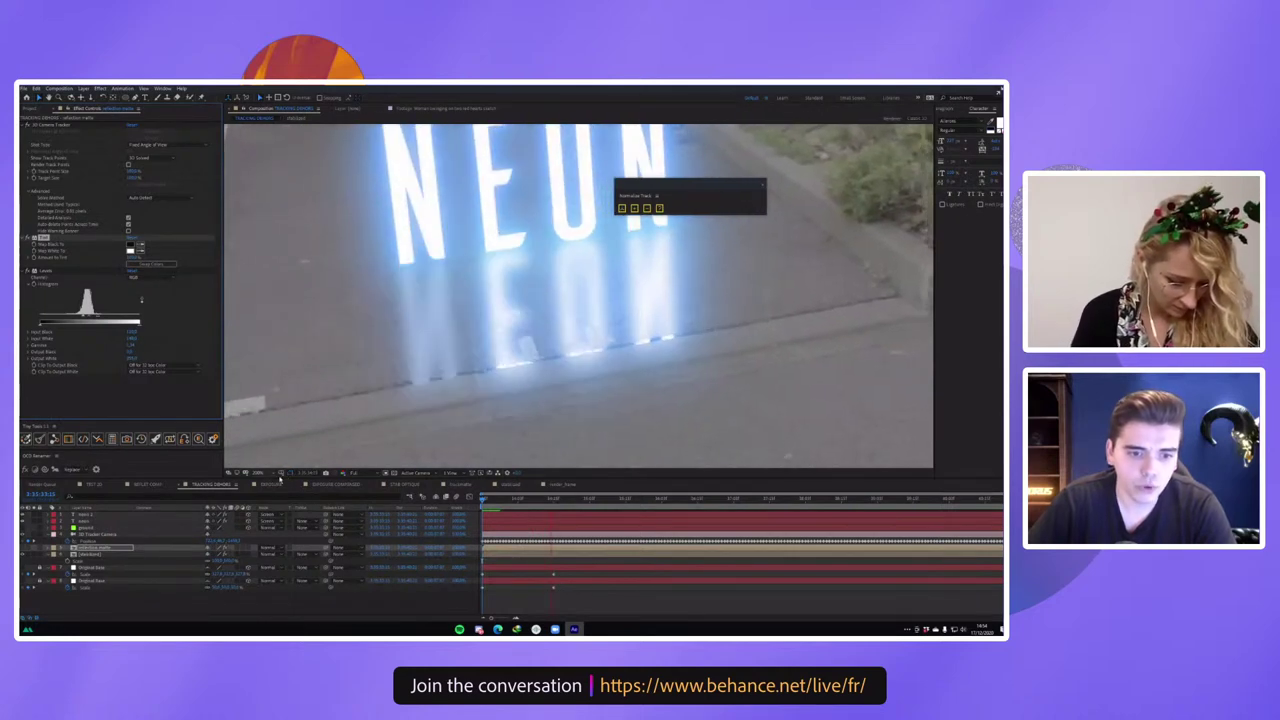
pyautogui.click(259, 472)
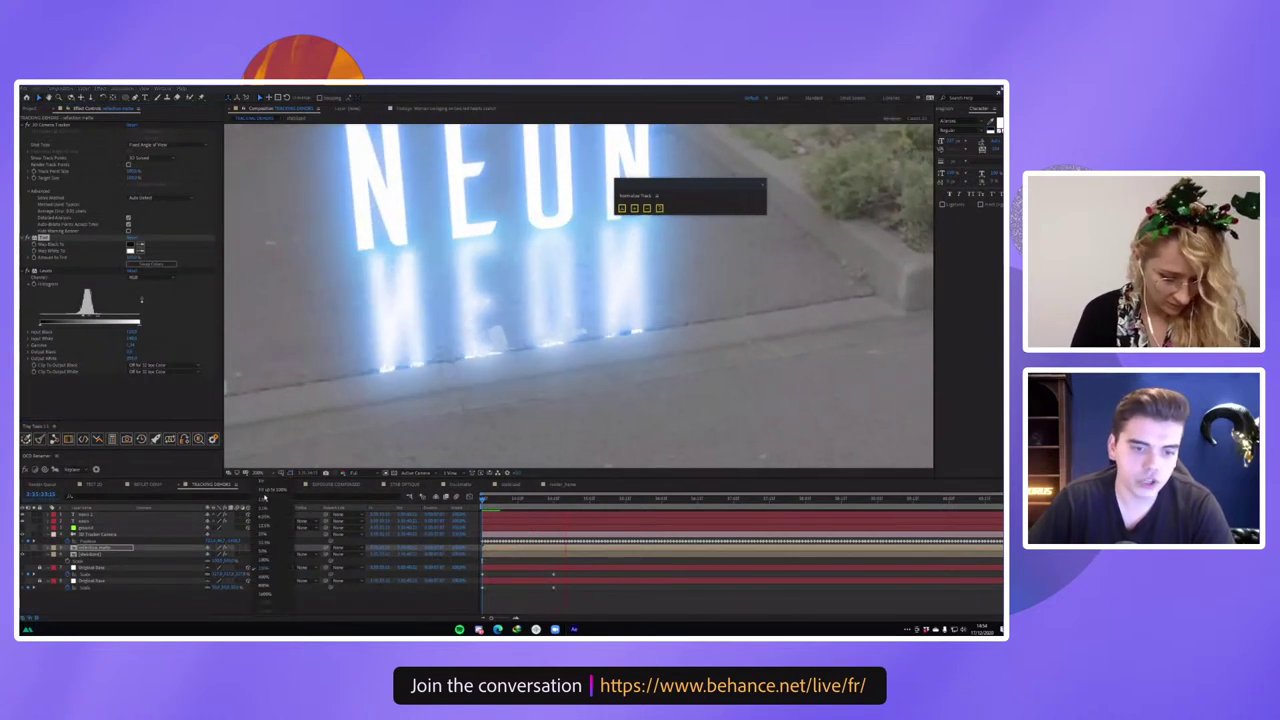
pyautogui.click(267, 495)
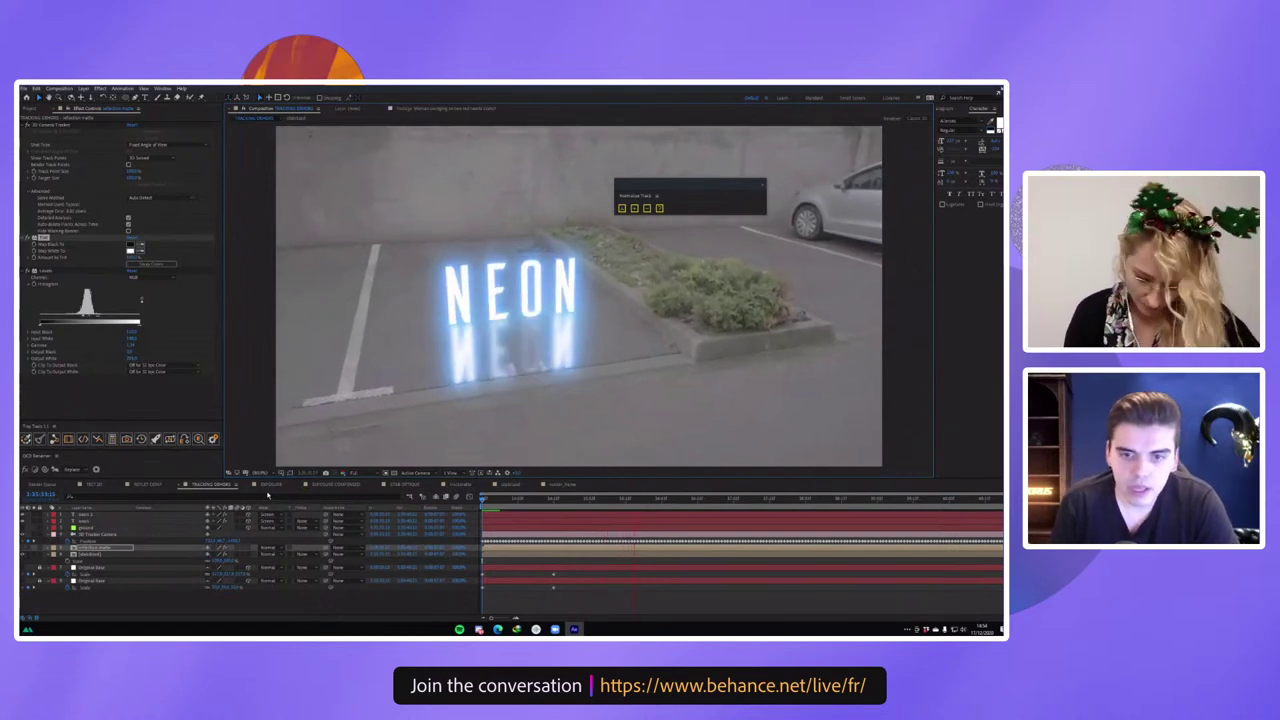
pyautogui.press('space')
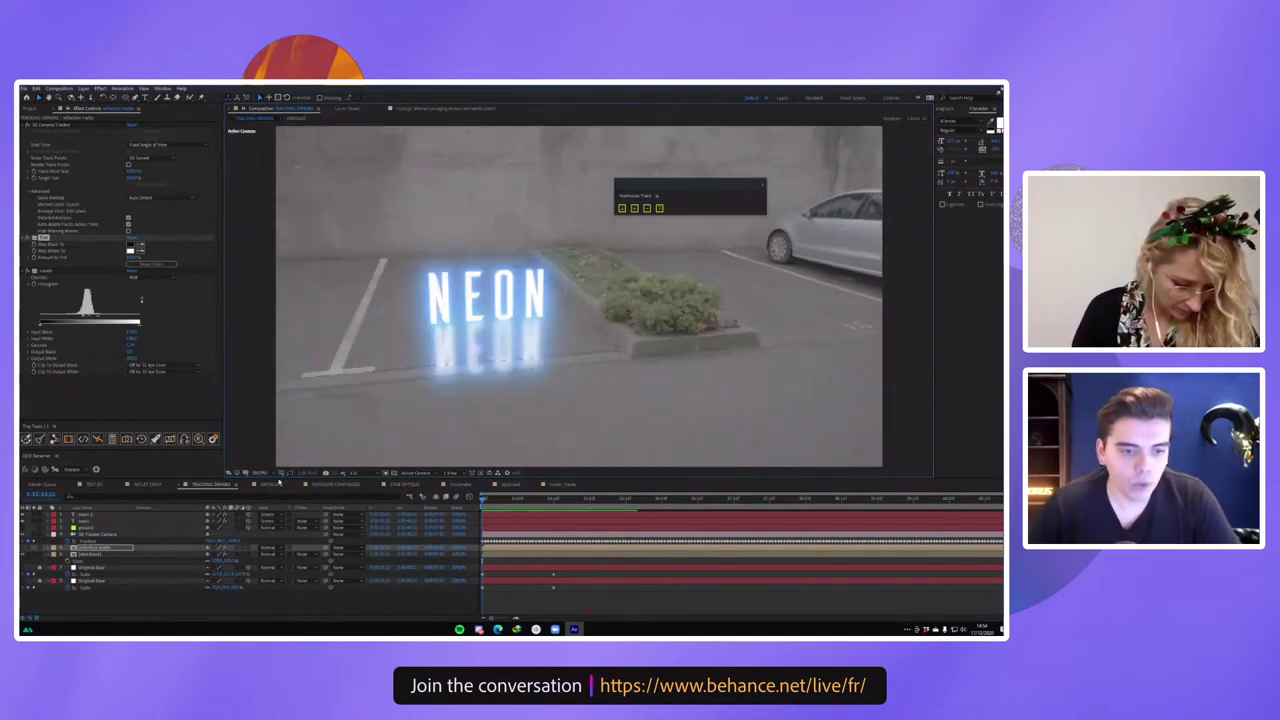
# Switch to the REFLET COMP composition and add the text "3D TRACK" over the corridor floor.
pyautogui.click(149, 484)
pyautogui.moveTo(580, 498); pyautogui.dragTo(610, 496)
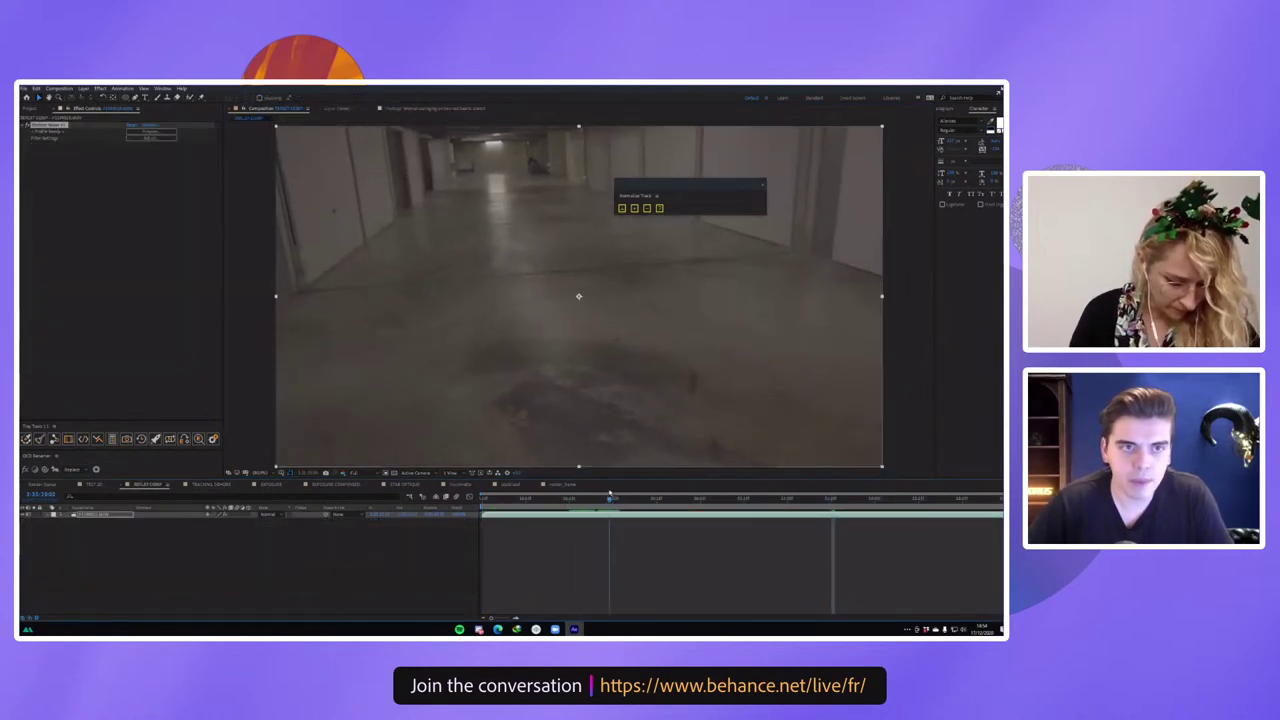
pyautogui.click(146, 97)
pyautogui.click(494, 340)
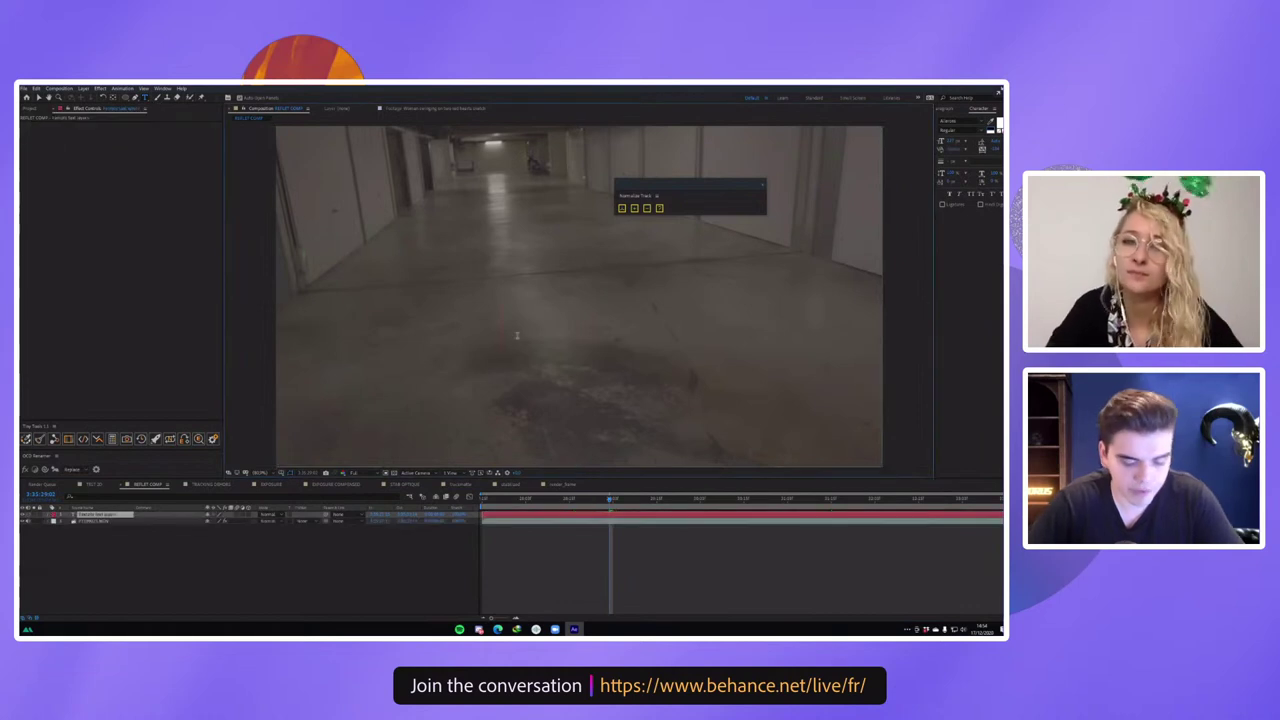
pyautogui.write('3D TRACK')
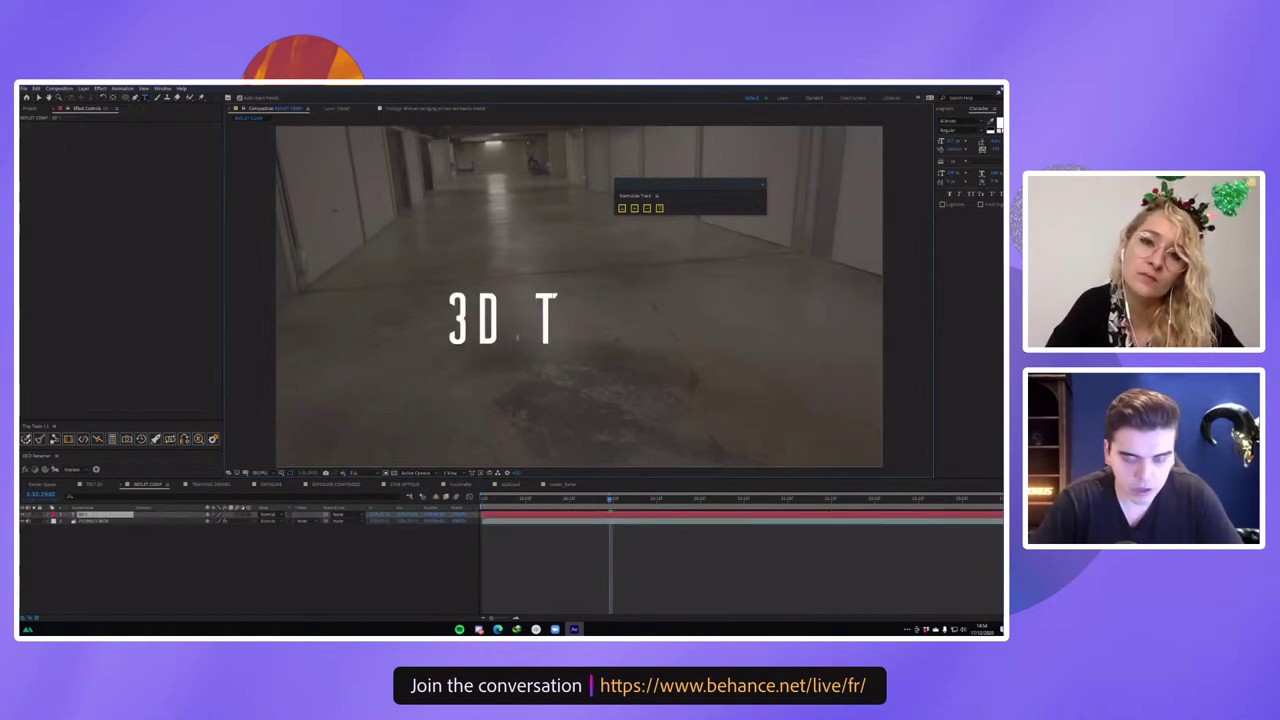
pyautogui.click(145, 530)
# Make the 3D TRACK text a 3D layer, angled to the floor's perspective and shifted toward the corridor's center.
pyautogui.click(97, 514)
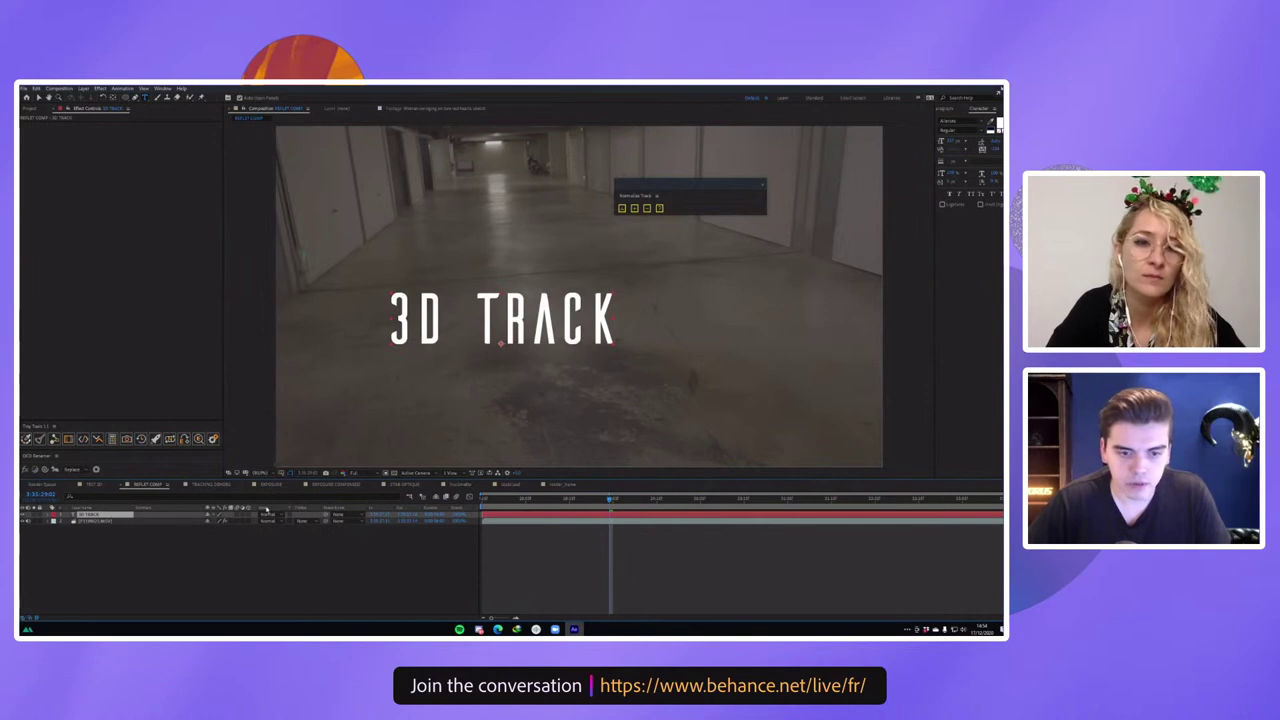
pyautogui.click(249, 514)
pyautogui.press('w')
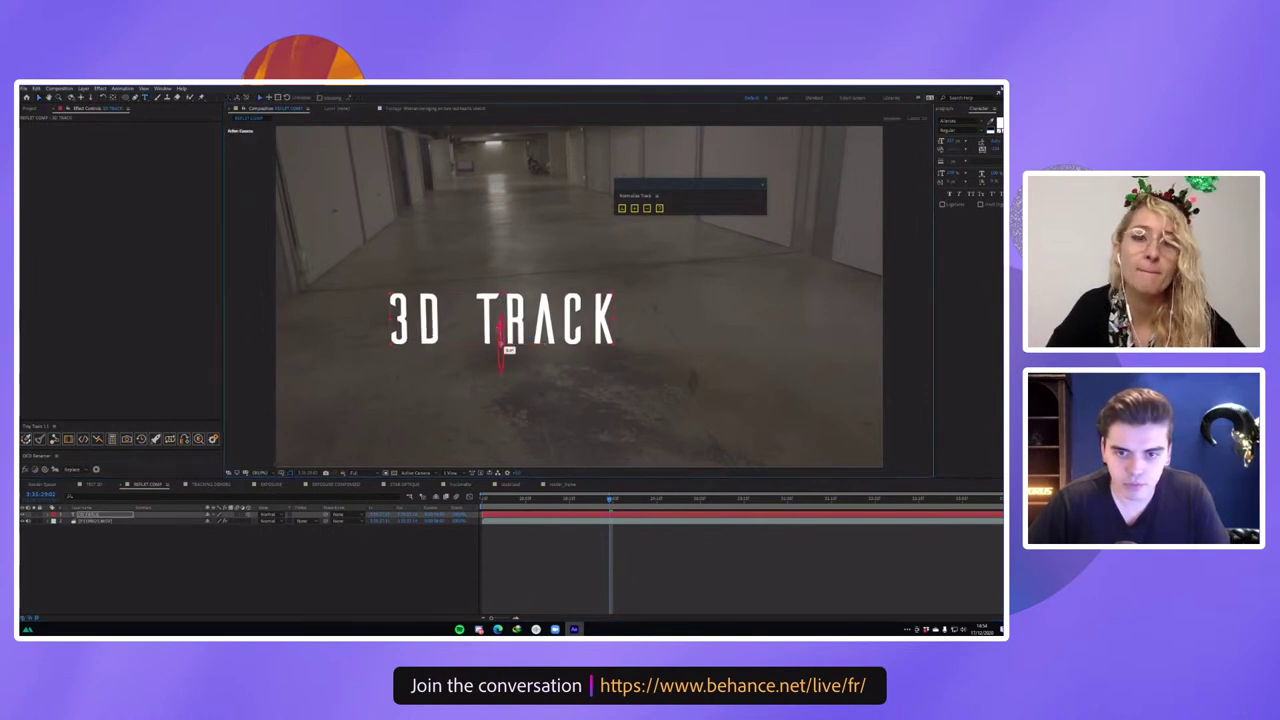
pyautogui.moveTo(509, 334)
pyautogui.mouseDown()
pyautogui.moveTo(503, 353)
pyautogui.moveTo(523, 351)
pyautogui.mouseUp()
pyautogui.moveTo(611, 292); pyautogui.dragTo(641, 285)
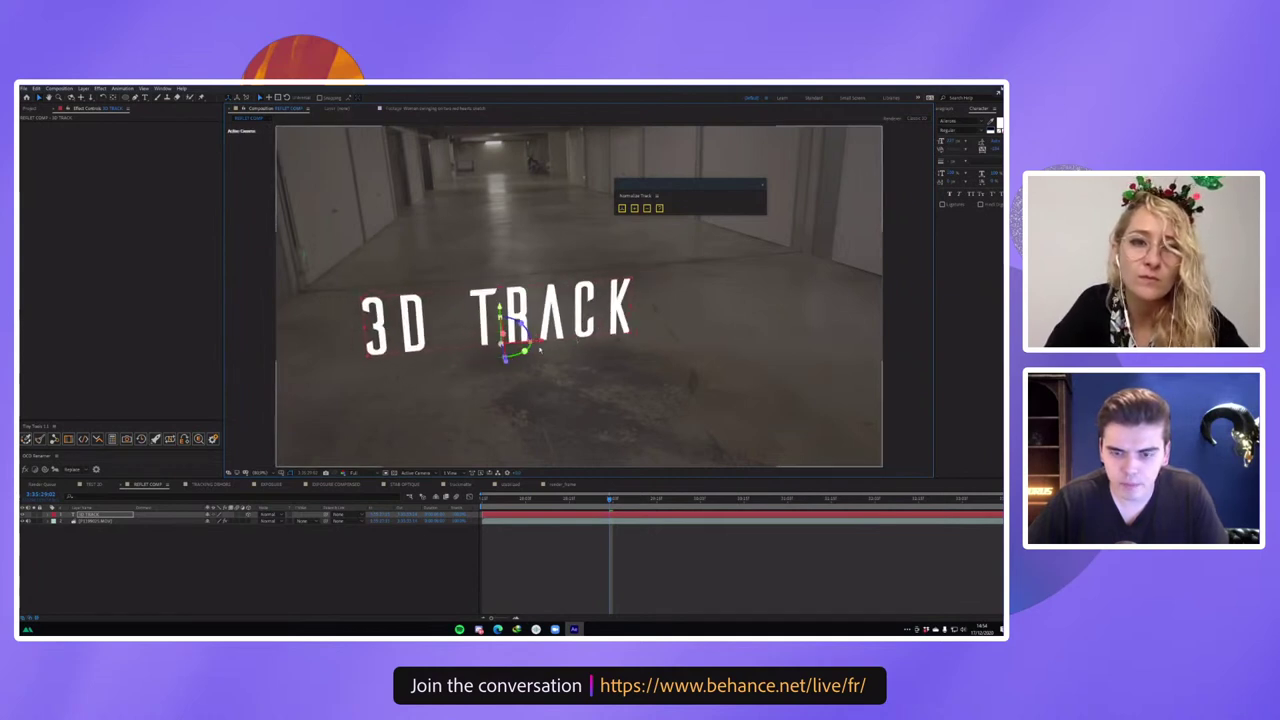
pyautogui.moveTo(541, 342); pyautogui.dragTo(605, 333)
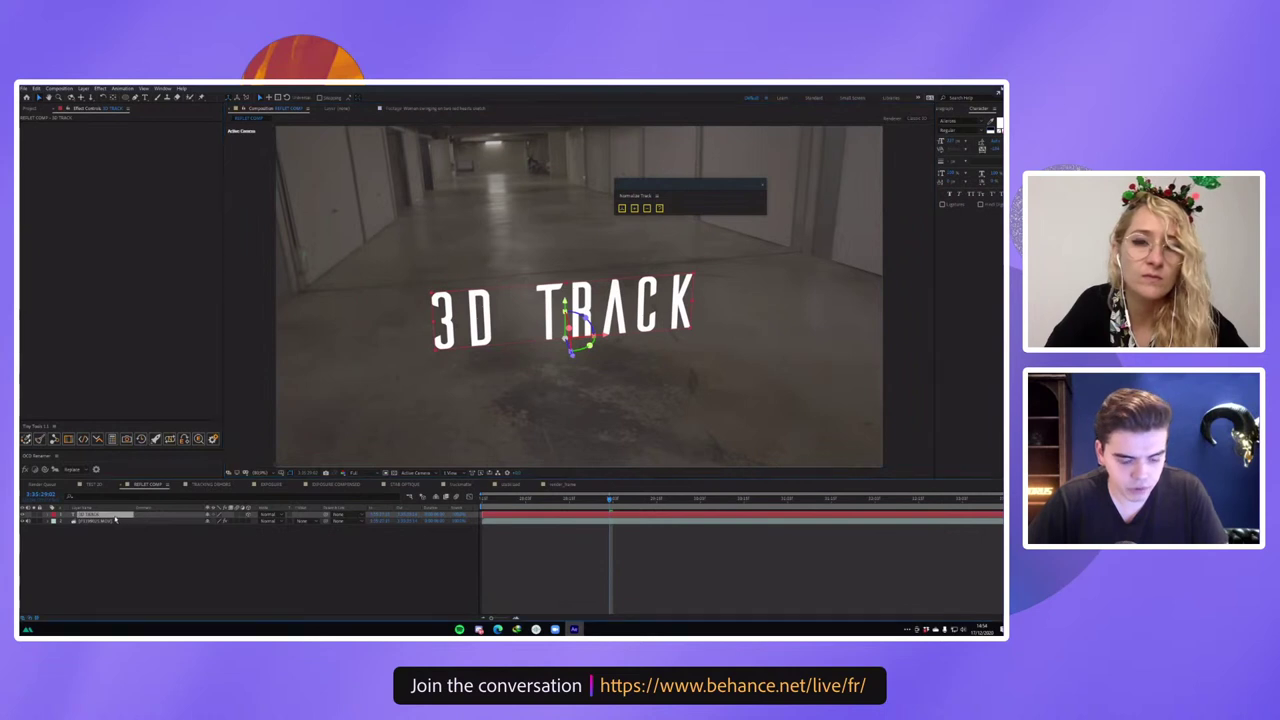
# Duplicate the 3D TRACK text layer and flip the copy upside down below the original as its reflection.
pyautogui.hotkey('ctrl', 'd')
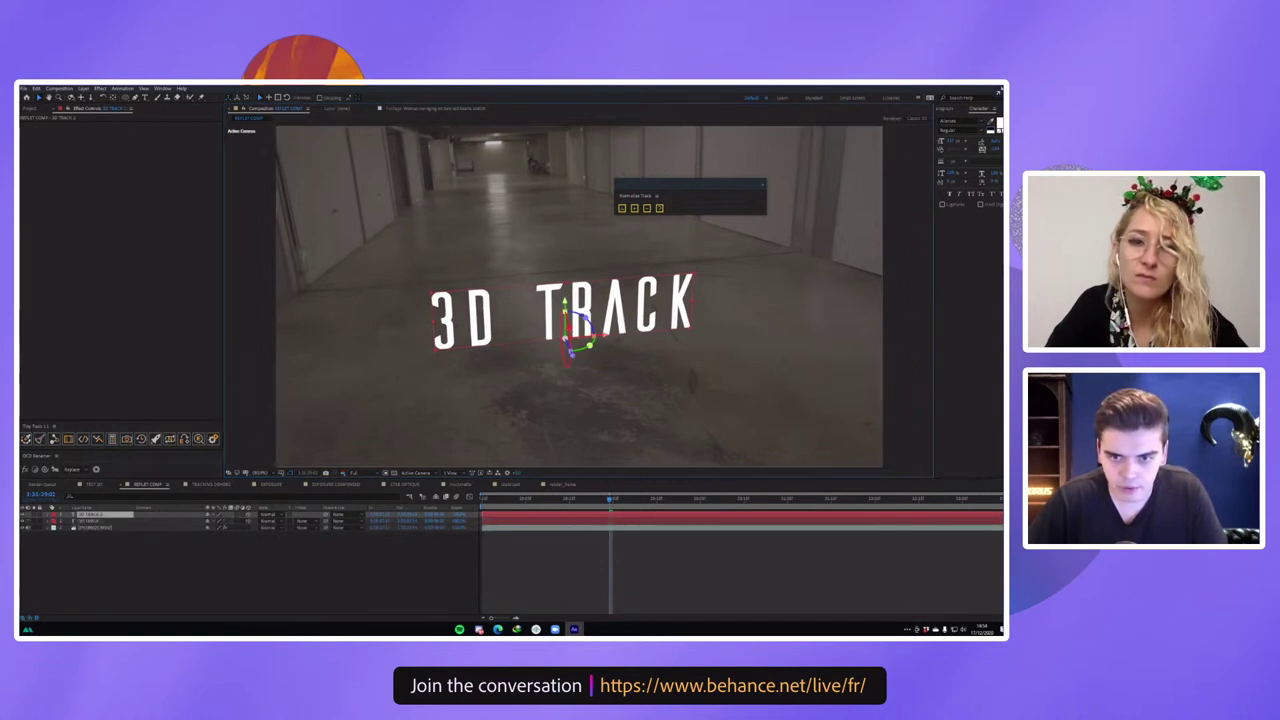
pyautogui.moveTo(572, 338); pyautogui.dragTo(540, 421)
# Duplicate the corridor footage layer and apply the Tint and Levels effects to the copy.
pyautogui.click(93, 528)
pyautogui.hotkey('ctrl', 'd')
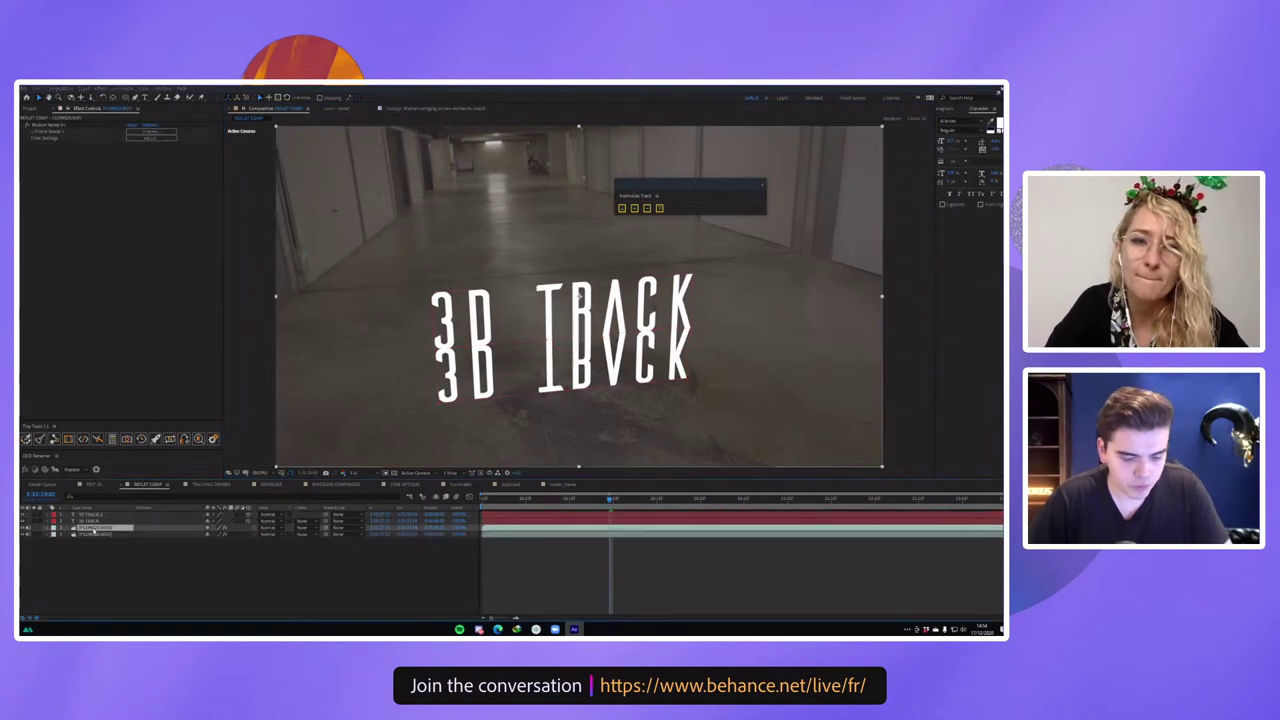
pyautogui.hotkey('ctrl', 'space')
pyautogui.write('tint')
pyautogui.press('Return')
pyautogui.hotkey('ctrl', 'space')
pyautogui.write('e')
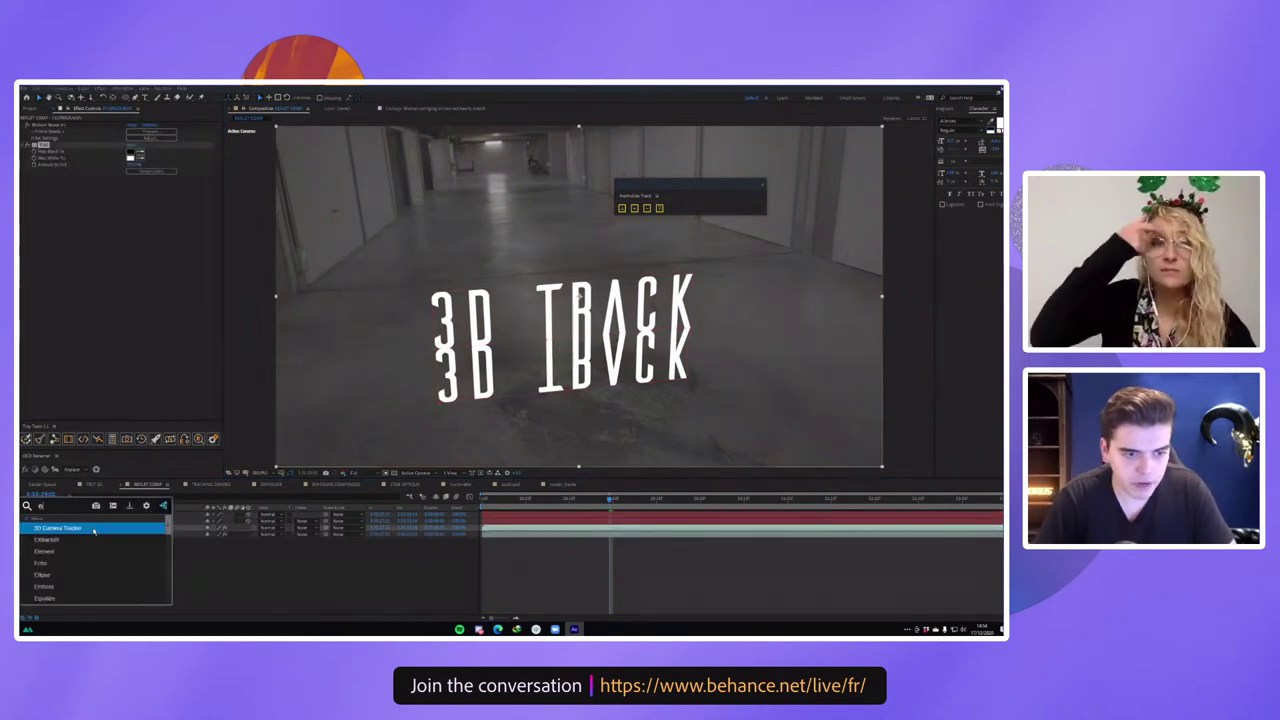
pyautogui.press('BackSpace')
pyautogui.write('level')
pyautogui.press('Return')
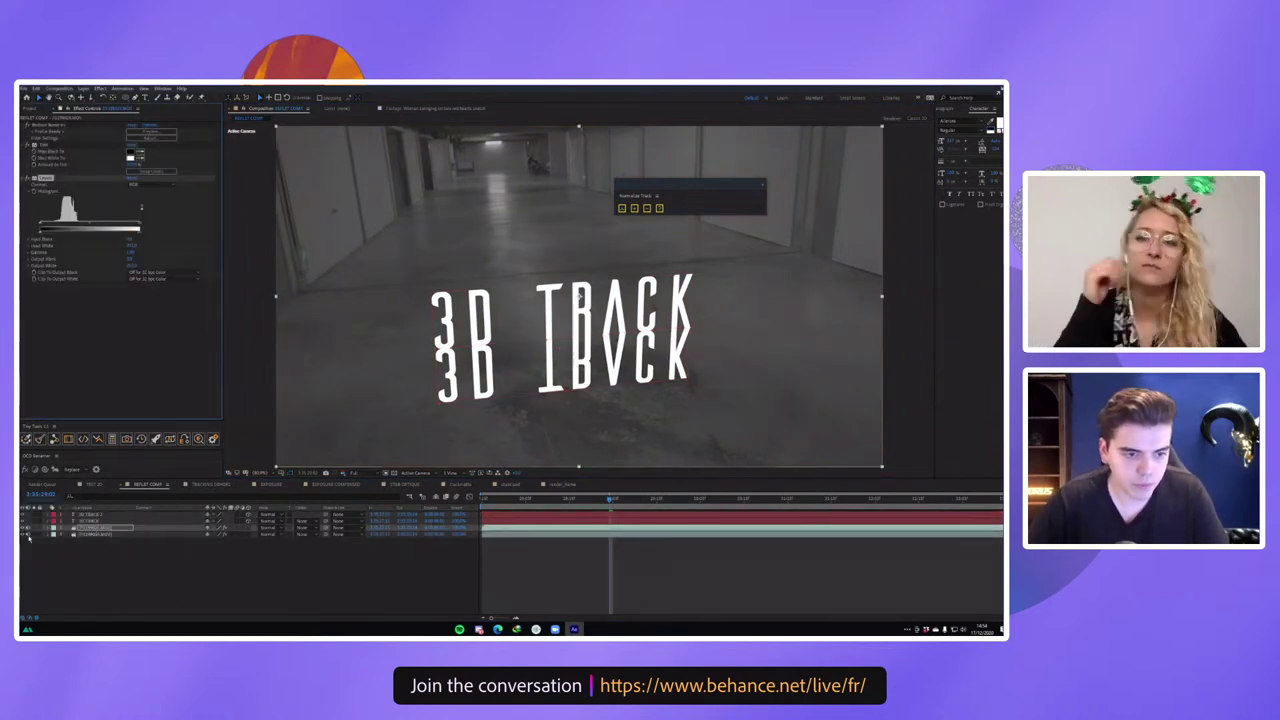
# Apply Compound Blur to the flipped 3D TRACK text, using the tinted footage copy with Effects & Masks as blur layer.
pyautogui.click(89, 514)
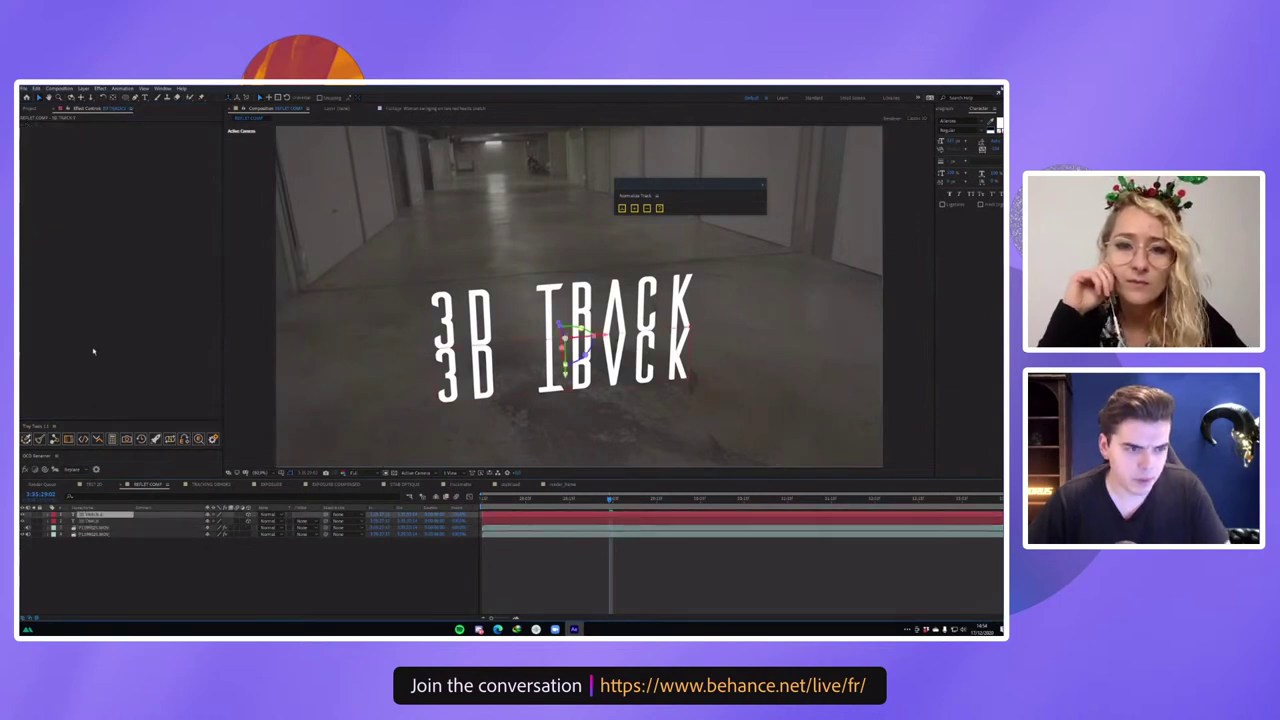
pyautogui.hotkey('ctrl', 'space')
pyautogui.write('com')
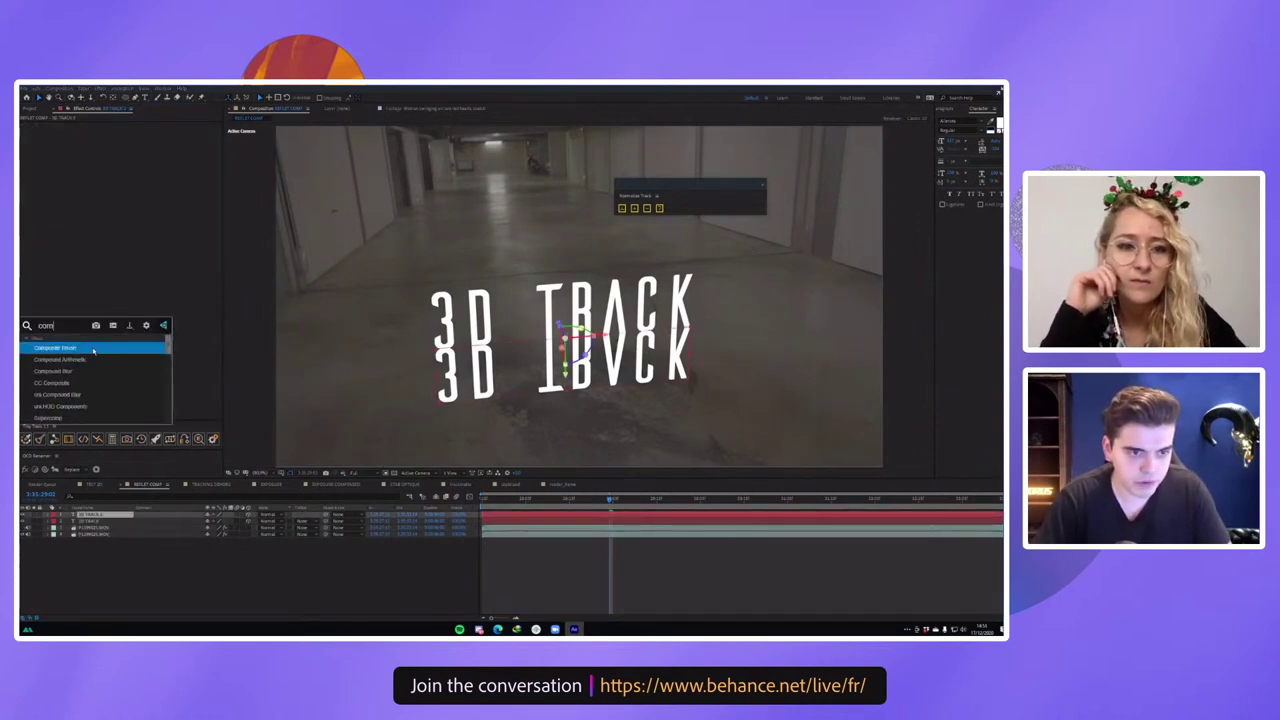
pyautogui.write('poun')
pyautogui.click(94, 358)
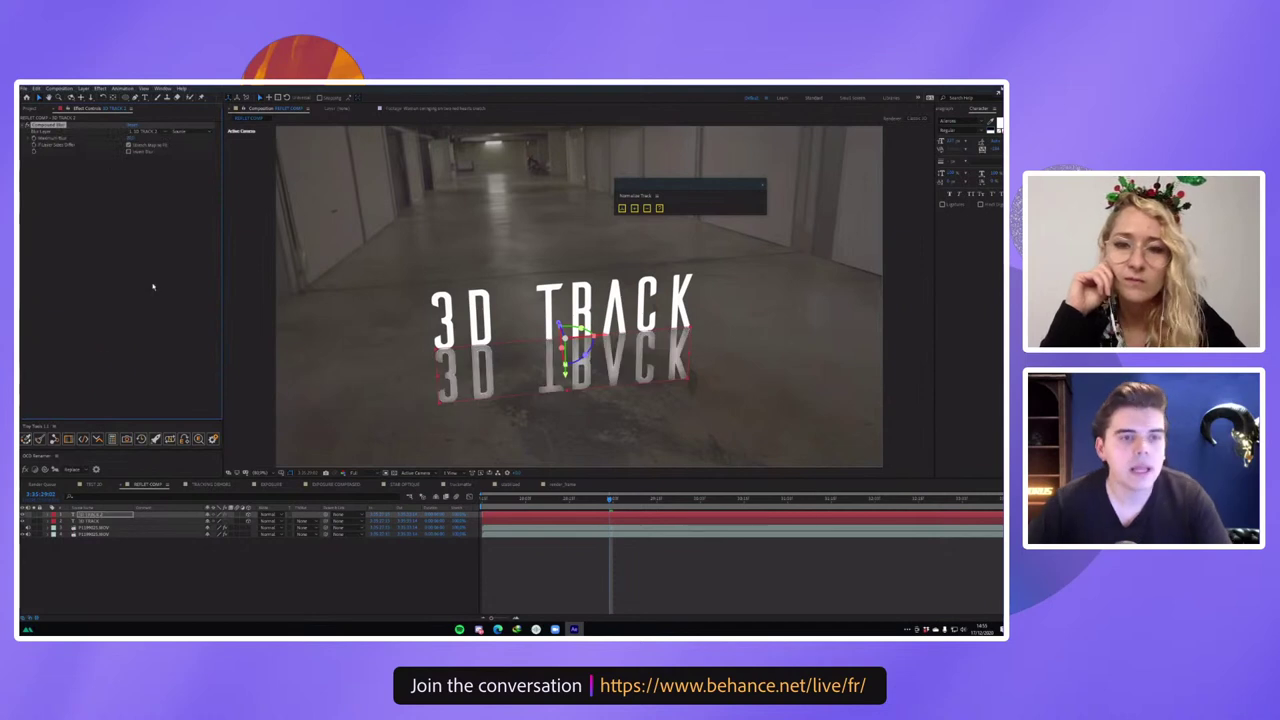
pyautogui.click(155, 131)
pyautogui.click(158, 167)
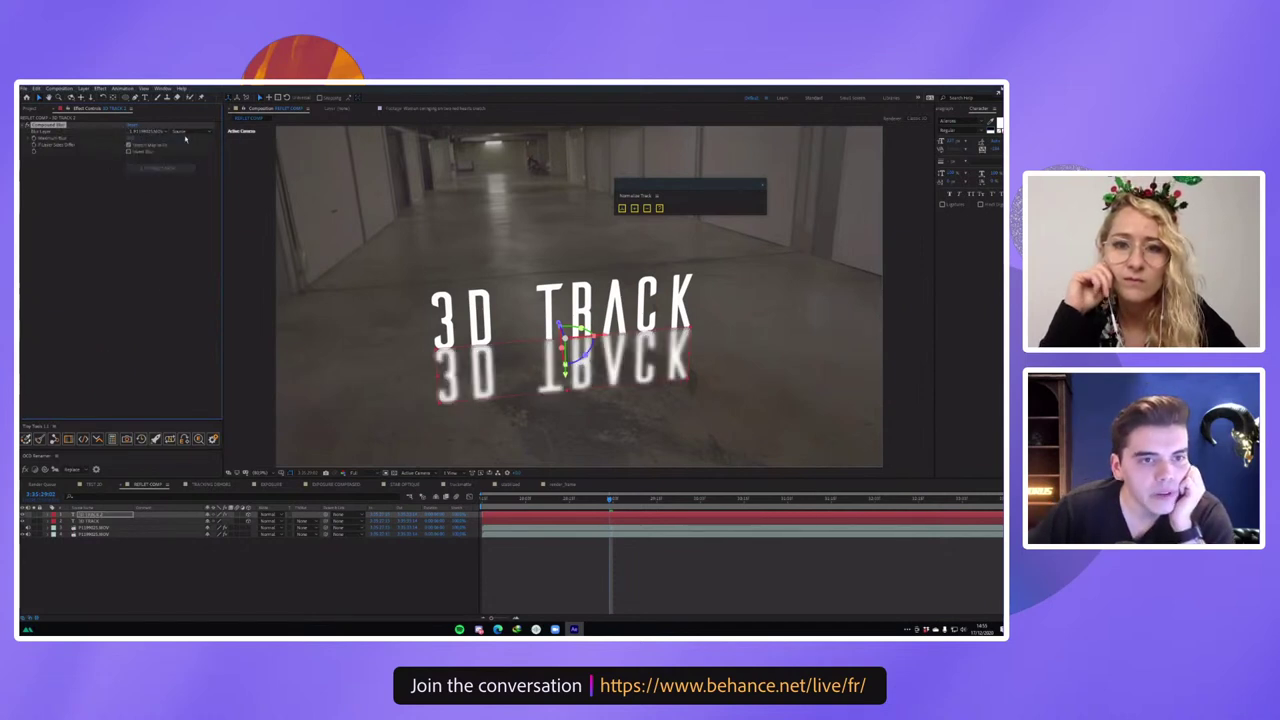
pyautogui.click(180, 131)
pyautogui.click(186, 157)
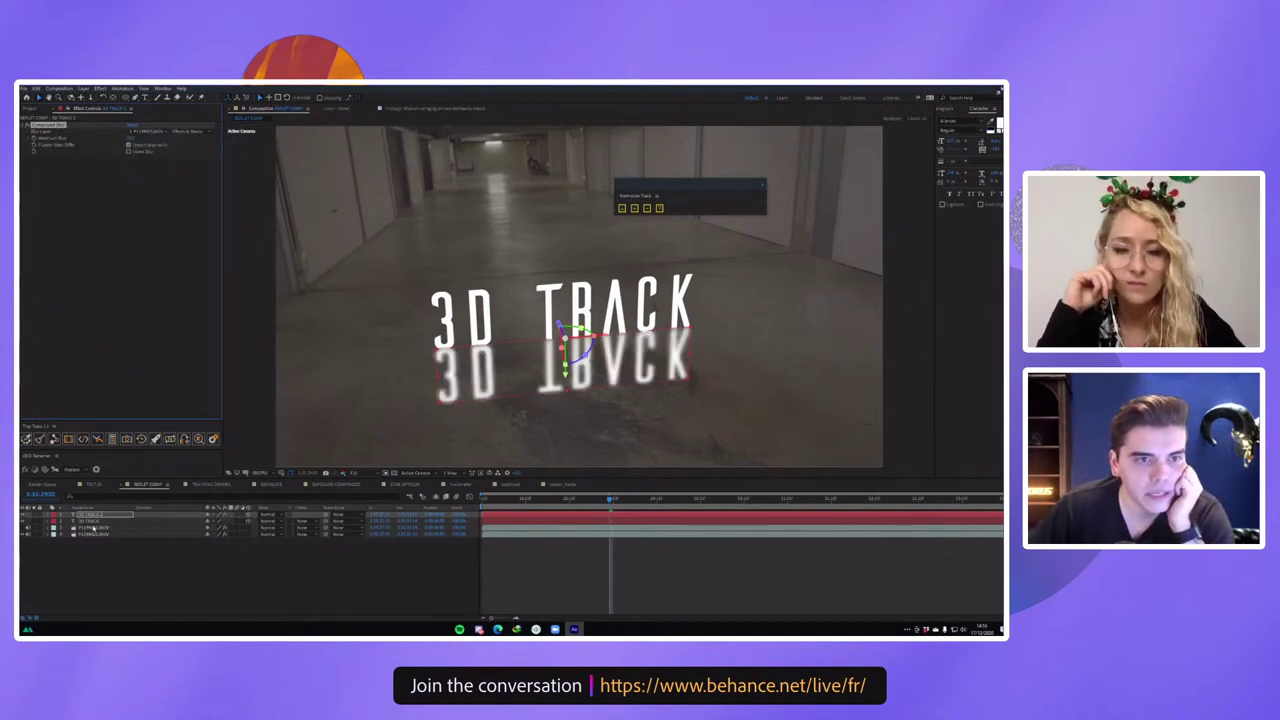
# Narrow the Levels input black and white range around the histogram peak on the tinted footage copy.
pyautogui.click(95, 527)
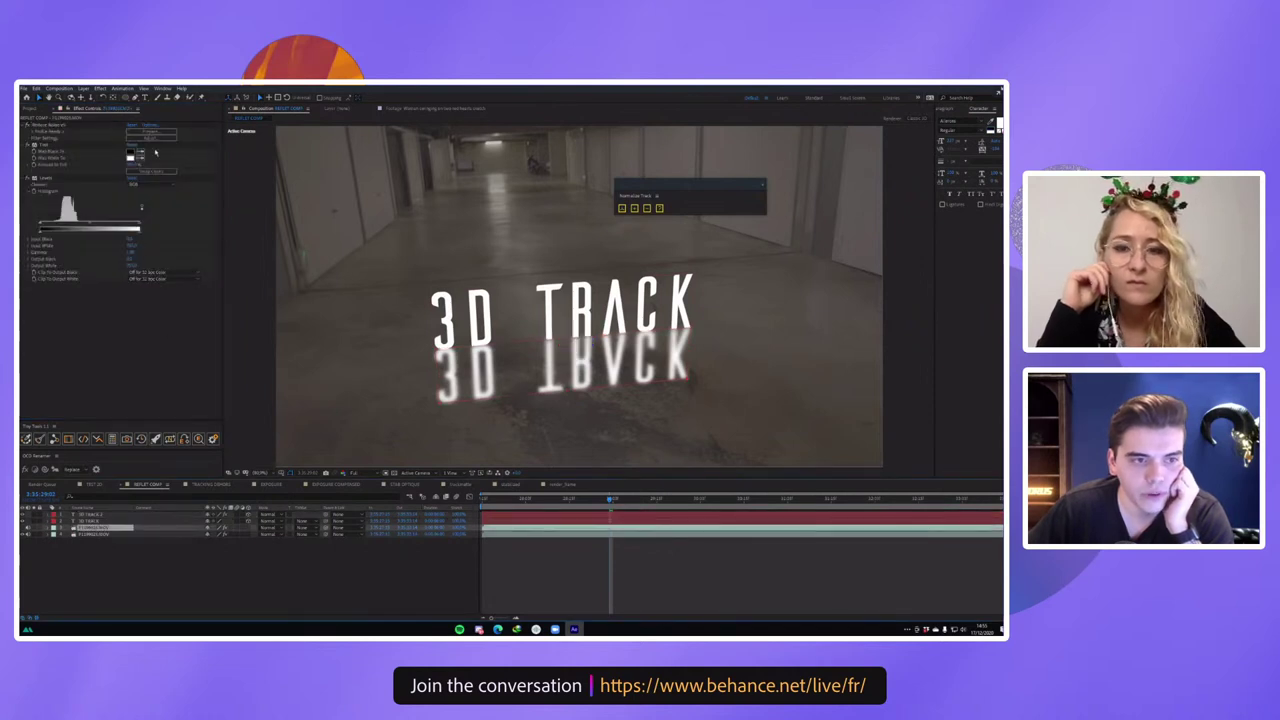
pyautogui.moveTo(42, 225); pyautogui.dragTo(57, 226)
pyautogui.moveTo(139, 223); pyautogui.dragTo(77, 223)
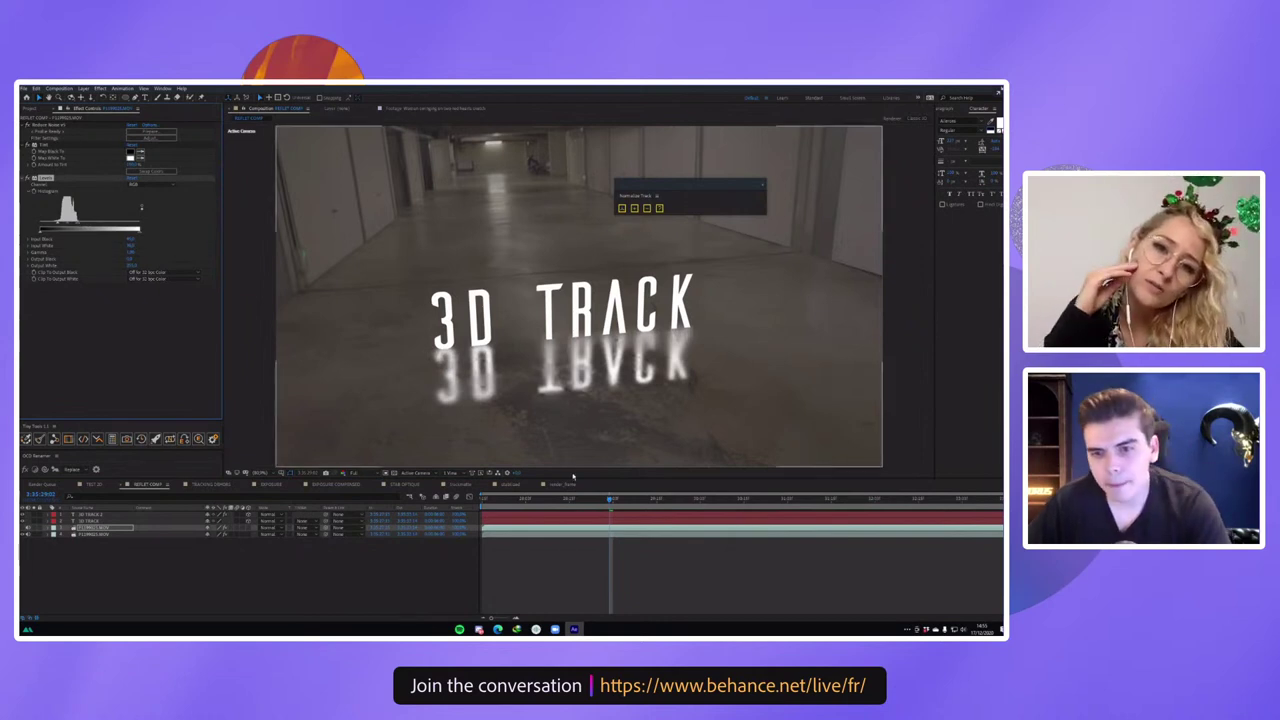
# Raise the Maximum Blur in the flipped 3D TRACK layer's Compound Blur effect.
pyautogui.moveTo(610, 500)
pyautogui.mouseDown()
pyautogui.moveTo(899, 500)
pyautogui.moveTo(591, 508)
pyautogui.moveTo(610, 507)
pyautogui.mouseUp()
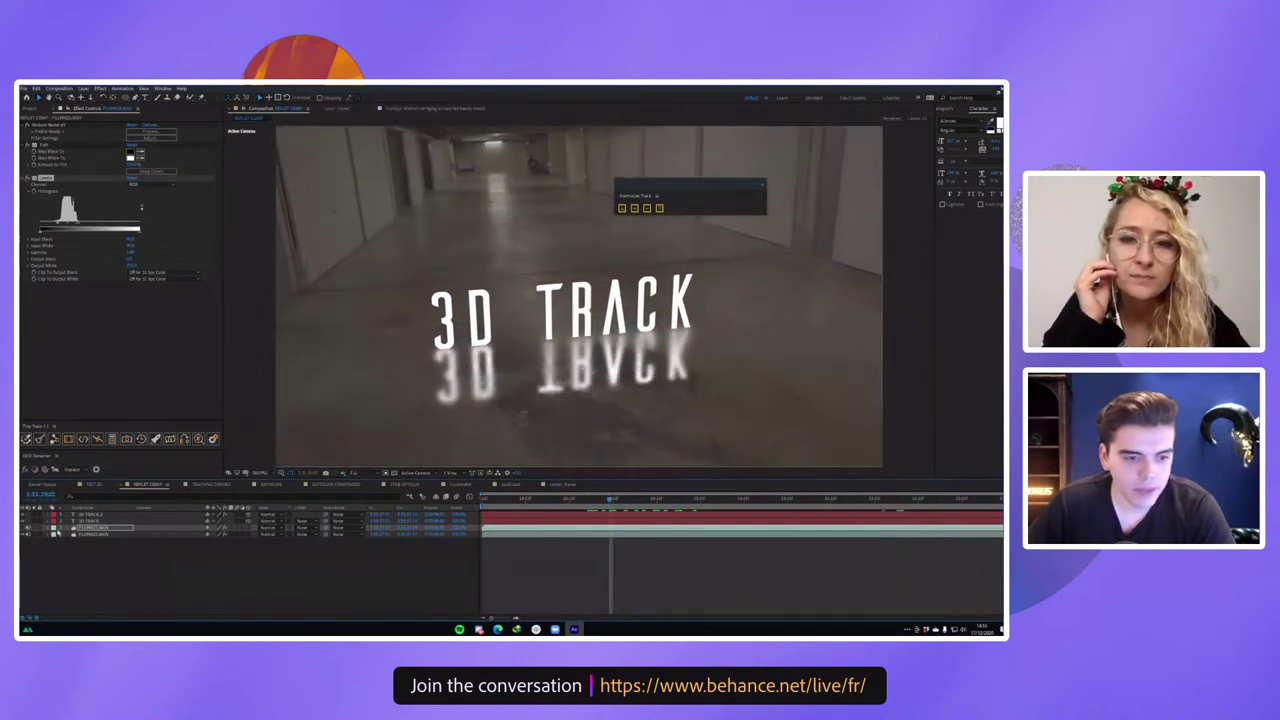
pyautogui.click(90, 514)
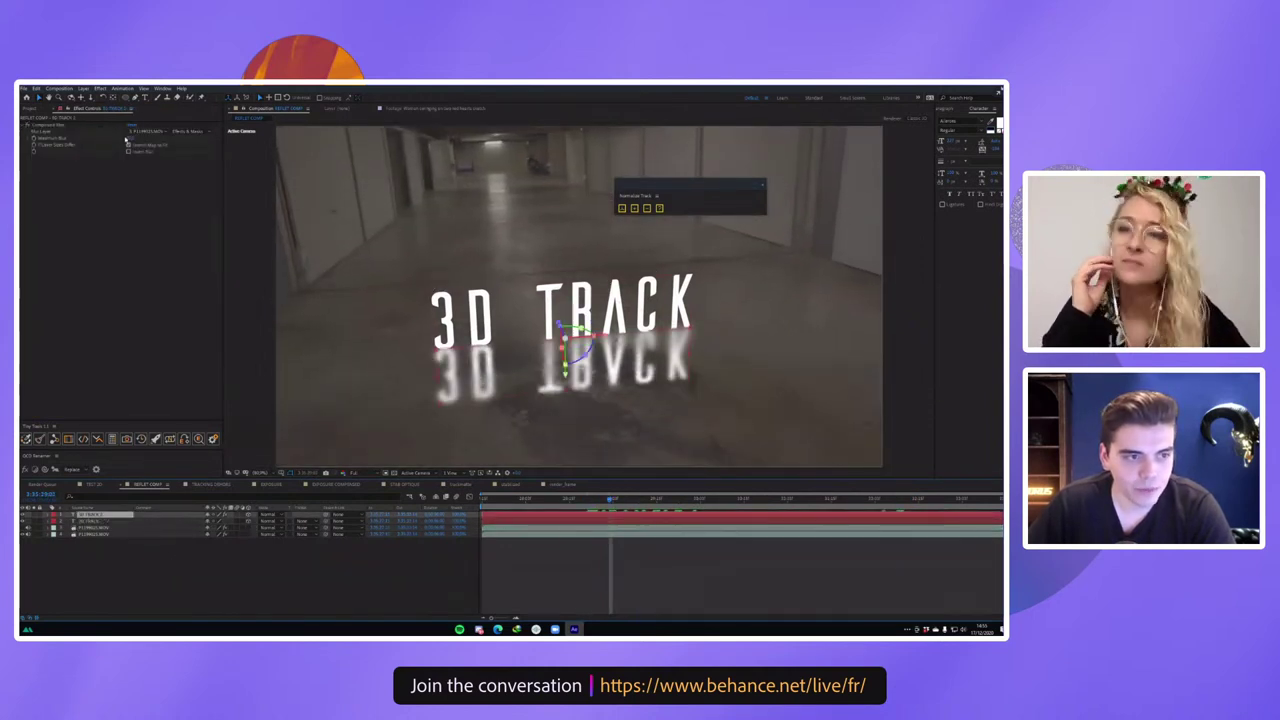
pyautogui.moveTo(144, 137); pyautogui.dragTo(147, 137)
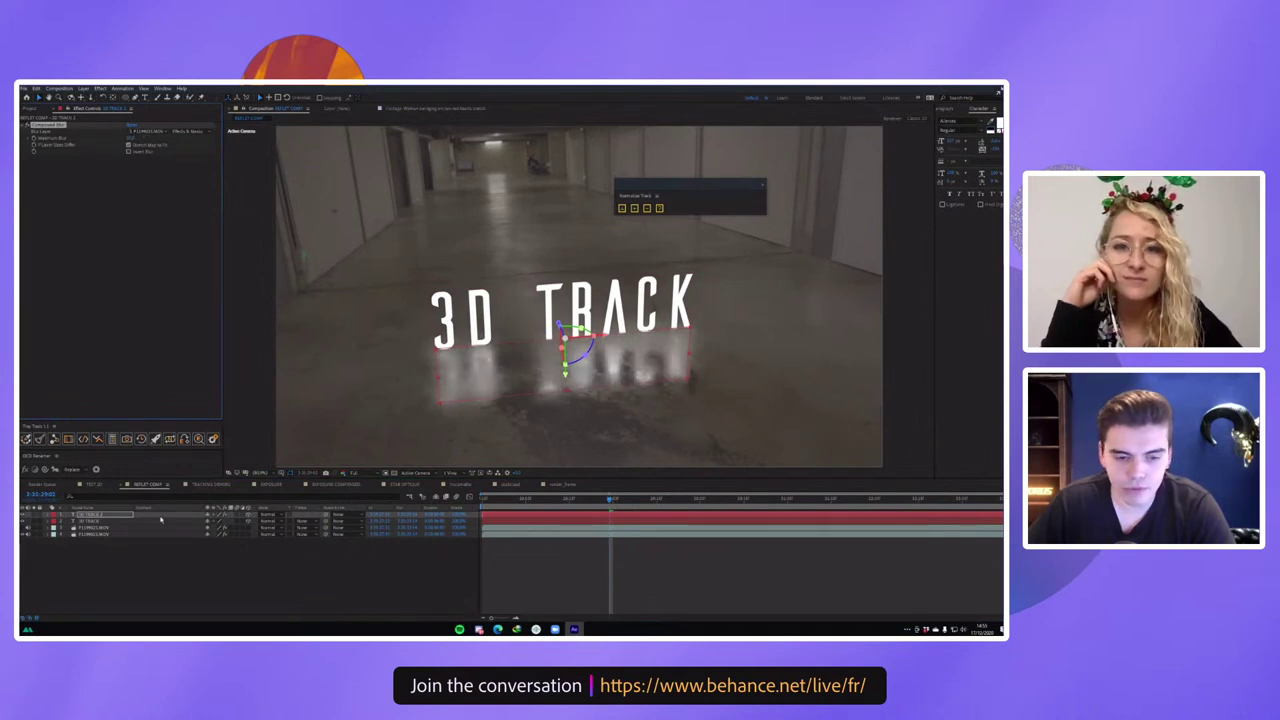
# Delete both 3D TRACK text layers from the corridor composition.
pyautogui.click(205, 566)
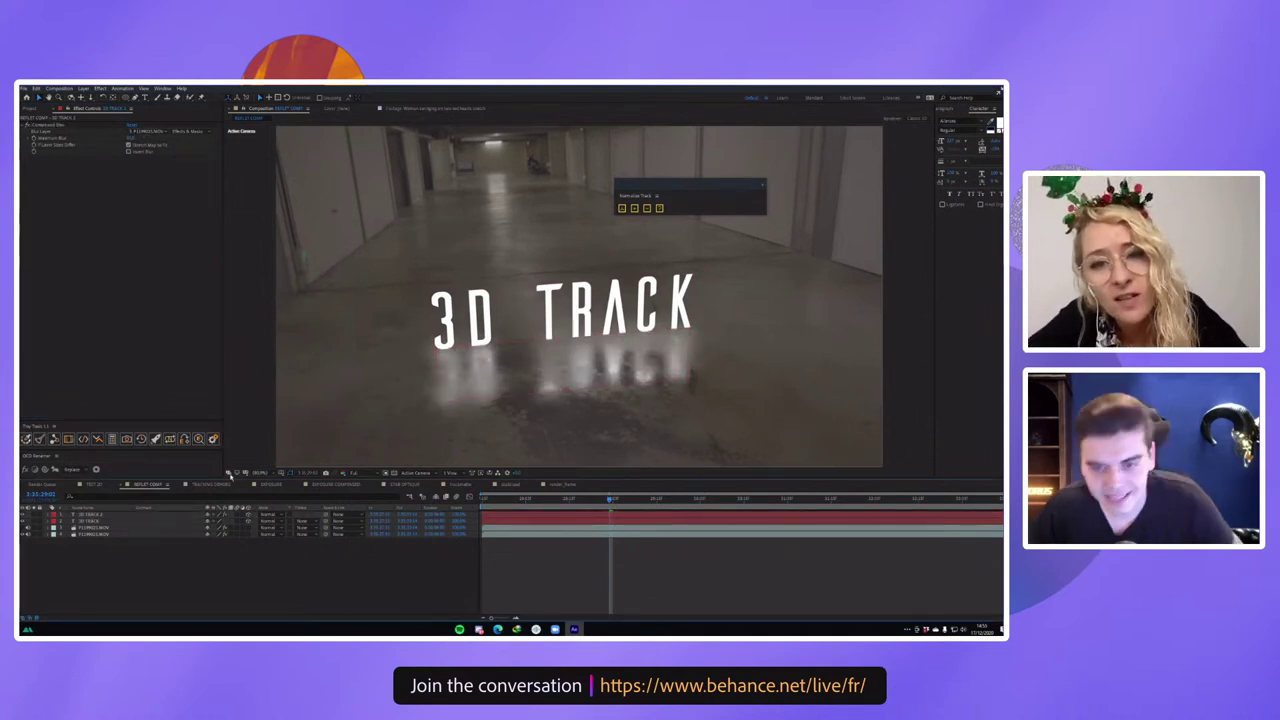
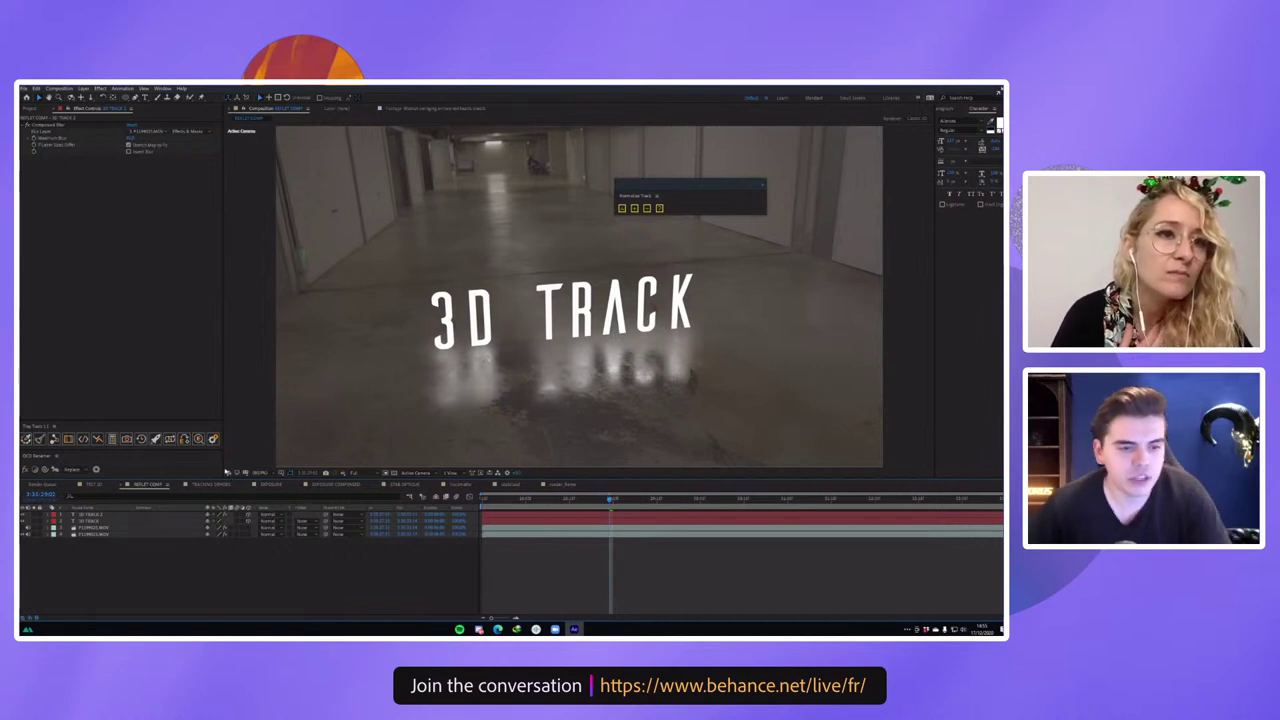
pyautogui.click(85, 521)
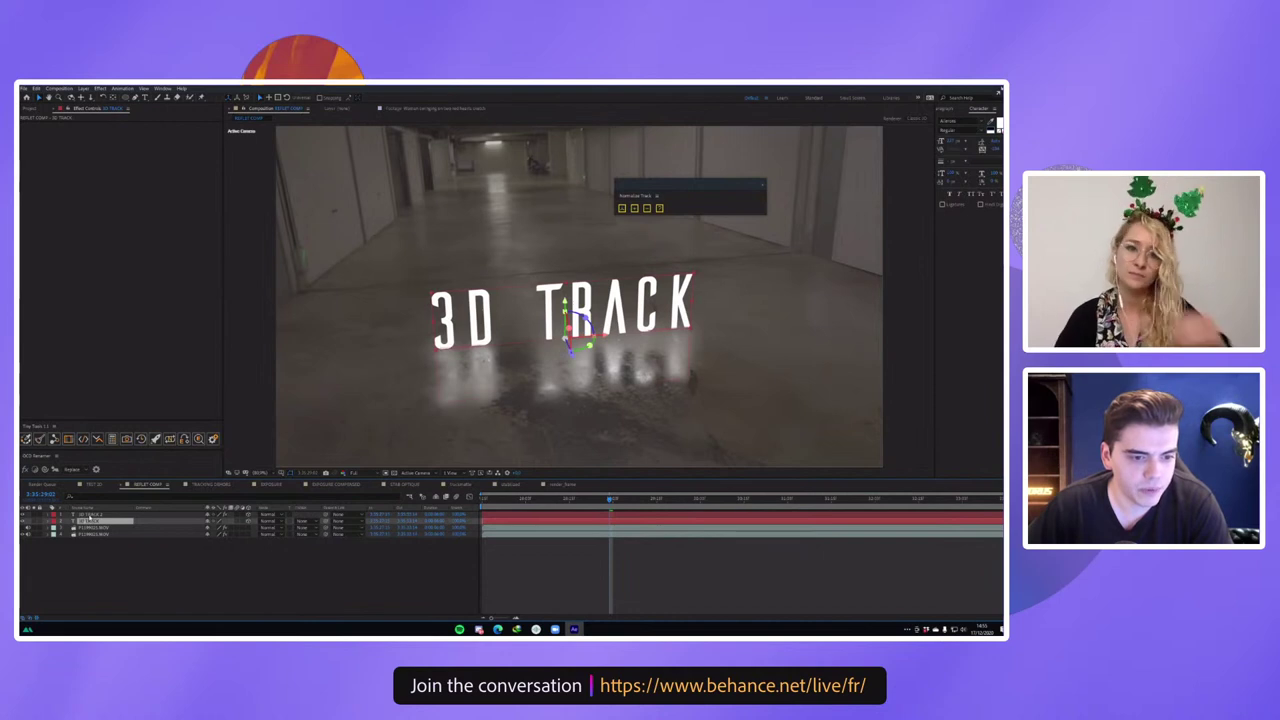
pyautogui.press('Delete')
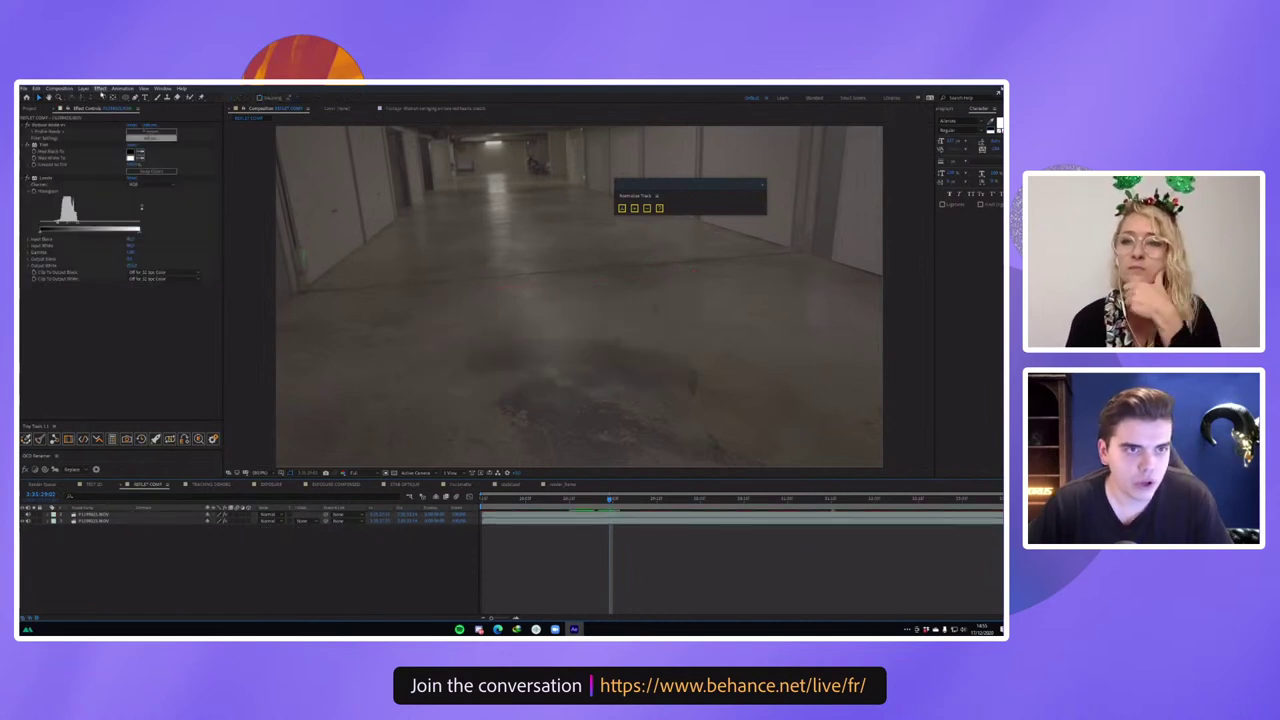
# Create a red solid layer covering the corridor composition.
pyautogui.click(84, 88)
pyautogui.moveTo(95, 97)
pyautogui.click(304, 109)
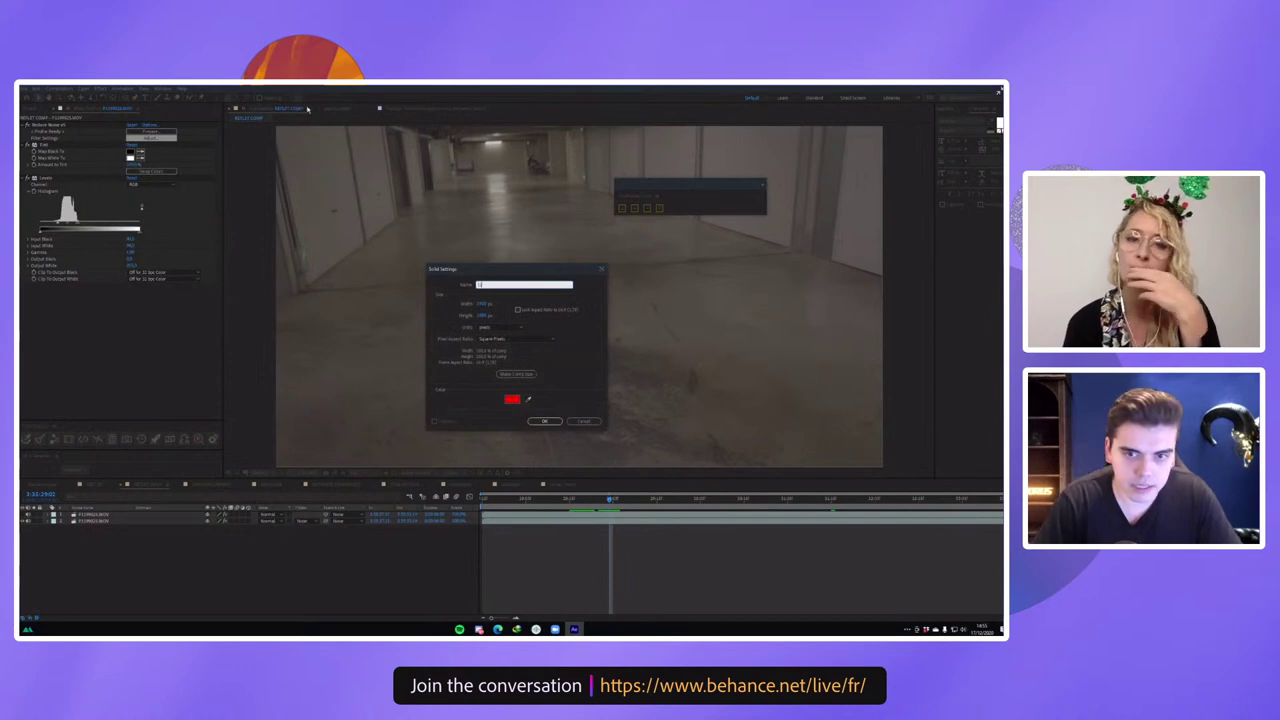
pyautogui.write('L')
pyautogui.press('Return')
# Draw a wide, heavily feathered elliptical mask for the red solid on the corridor floor and set its blending mode to Screen.
pyautogui.press('q')
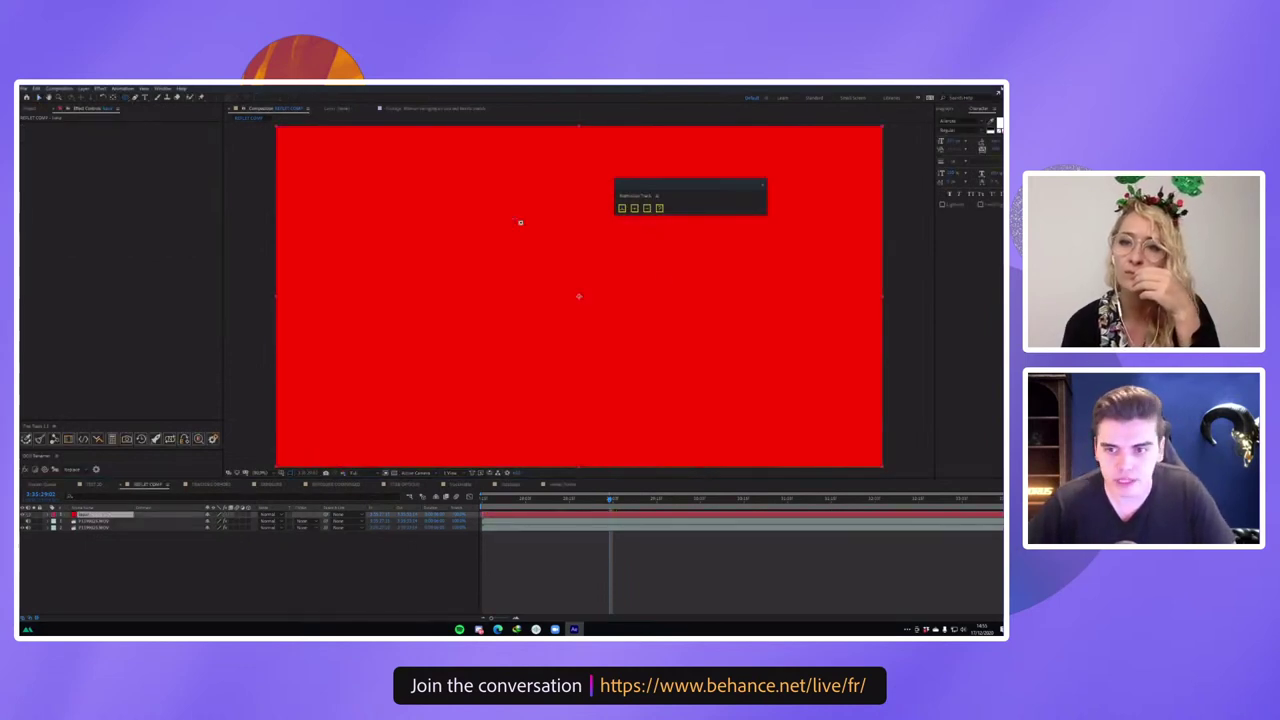
pyautogui.moveTo(657, 270); pyautogui.dragTo(407, 434)
pyautogui.press('m')
pyautogui.press('m')
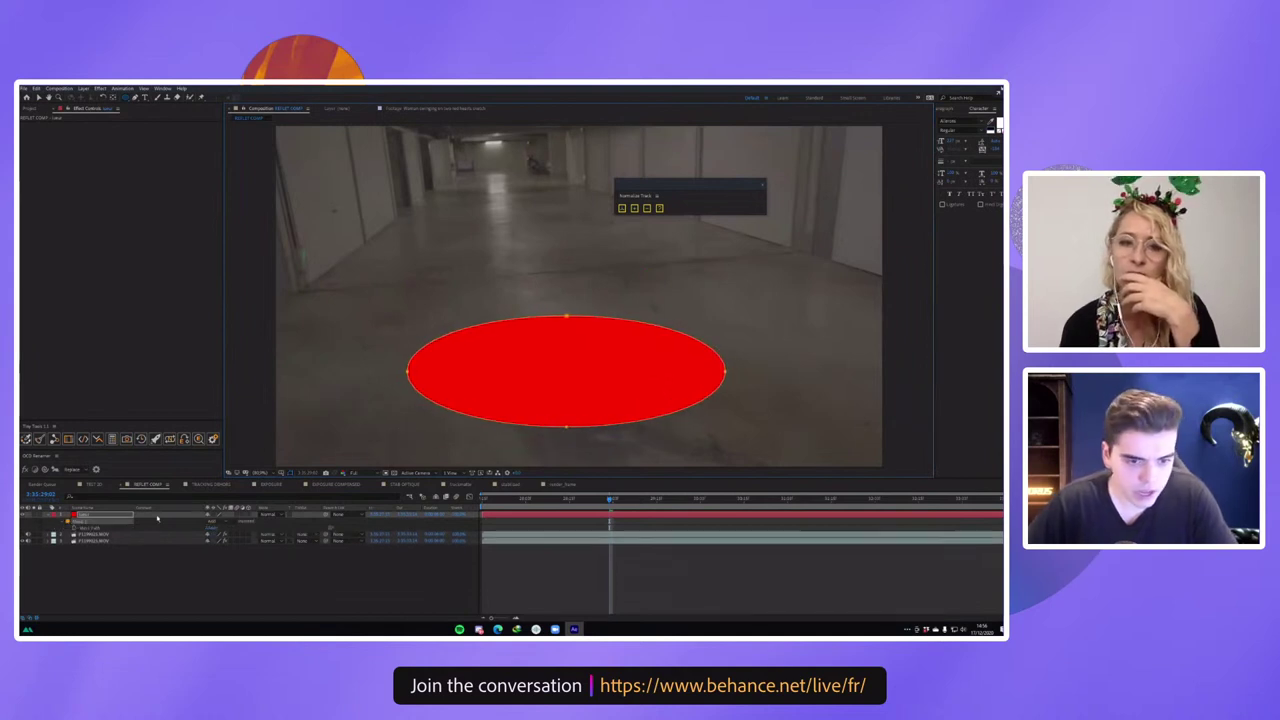
pyautogui.moveTo(222, 536); pyautogui.dragTo(345, 523)
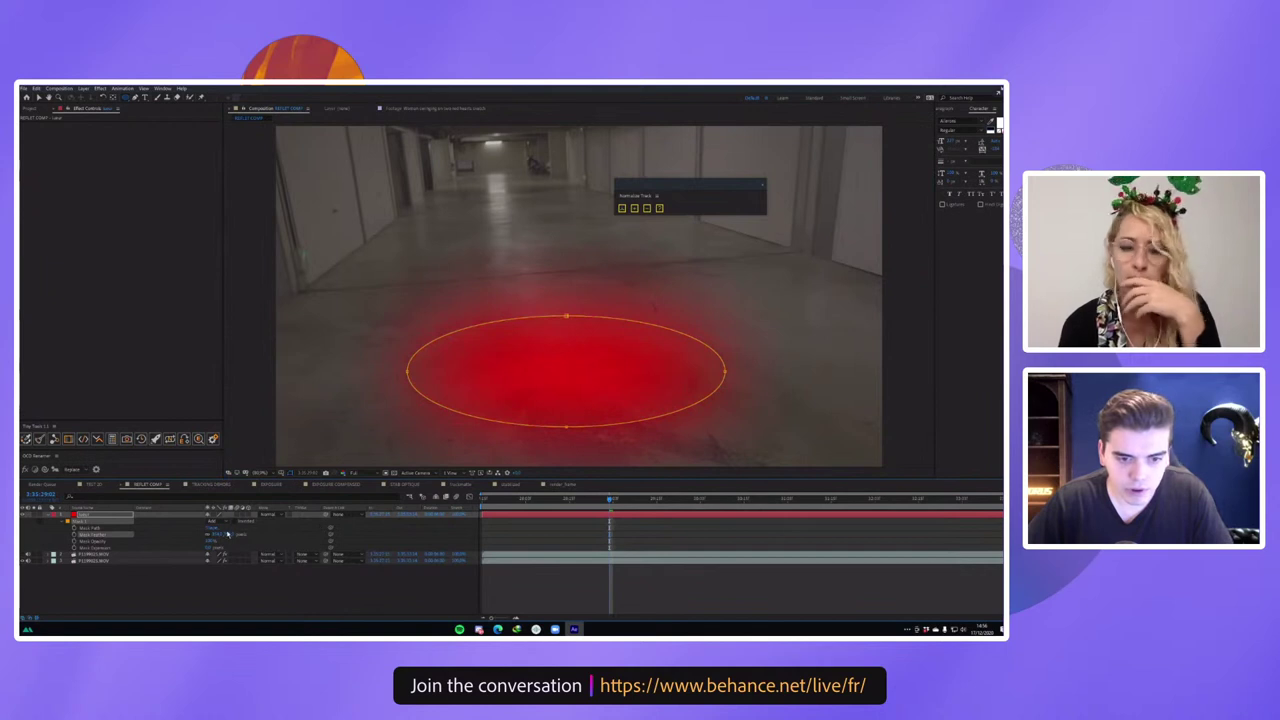
pyautogui.click(265, 510)
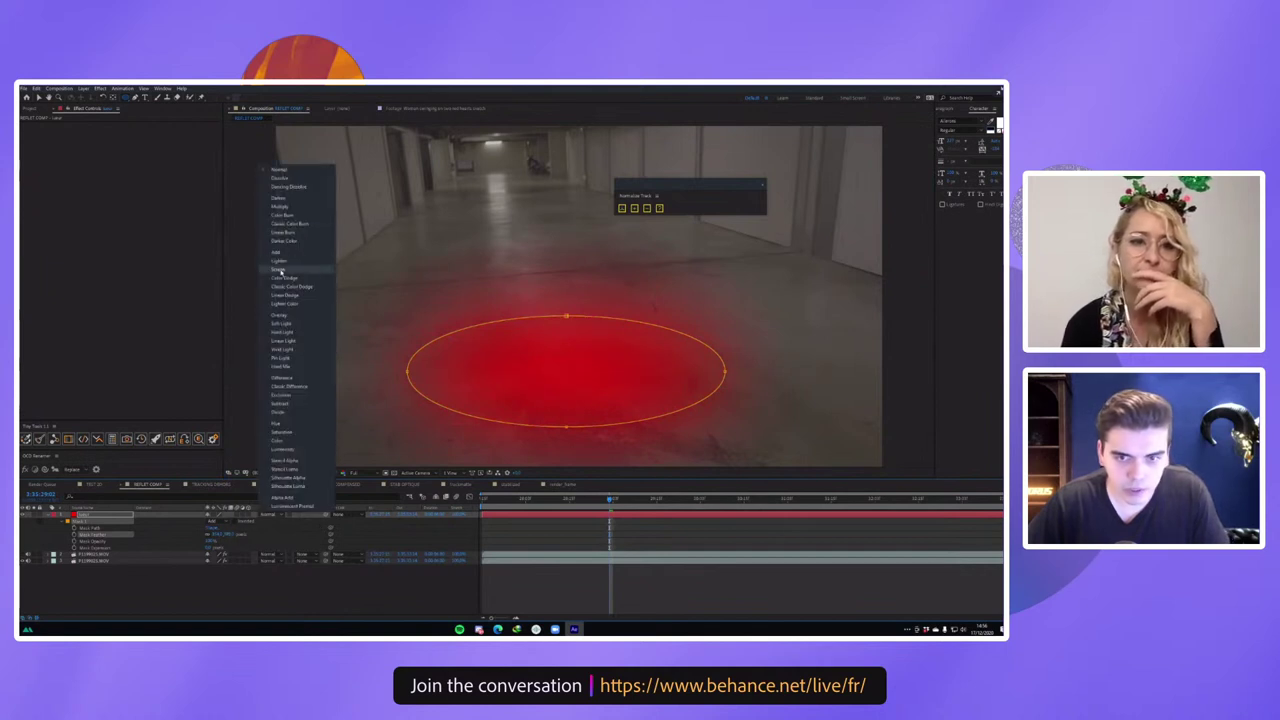
pyautogui.click(298, 313)
pyautogui.click(255, 586)
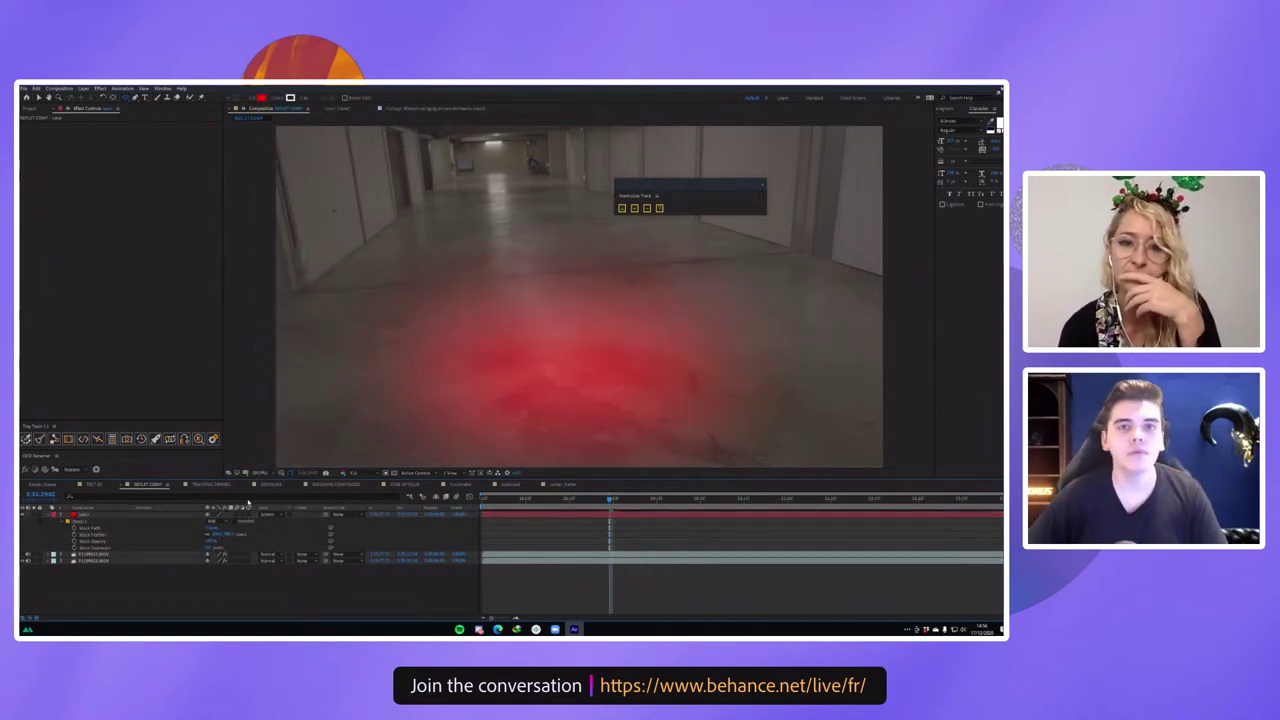
# Duplicate the untinted corridor footage layer and place the copy above the red solid.
pyautogui.click(94, 561)
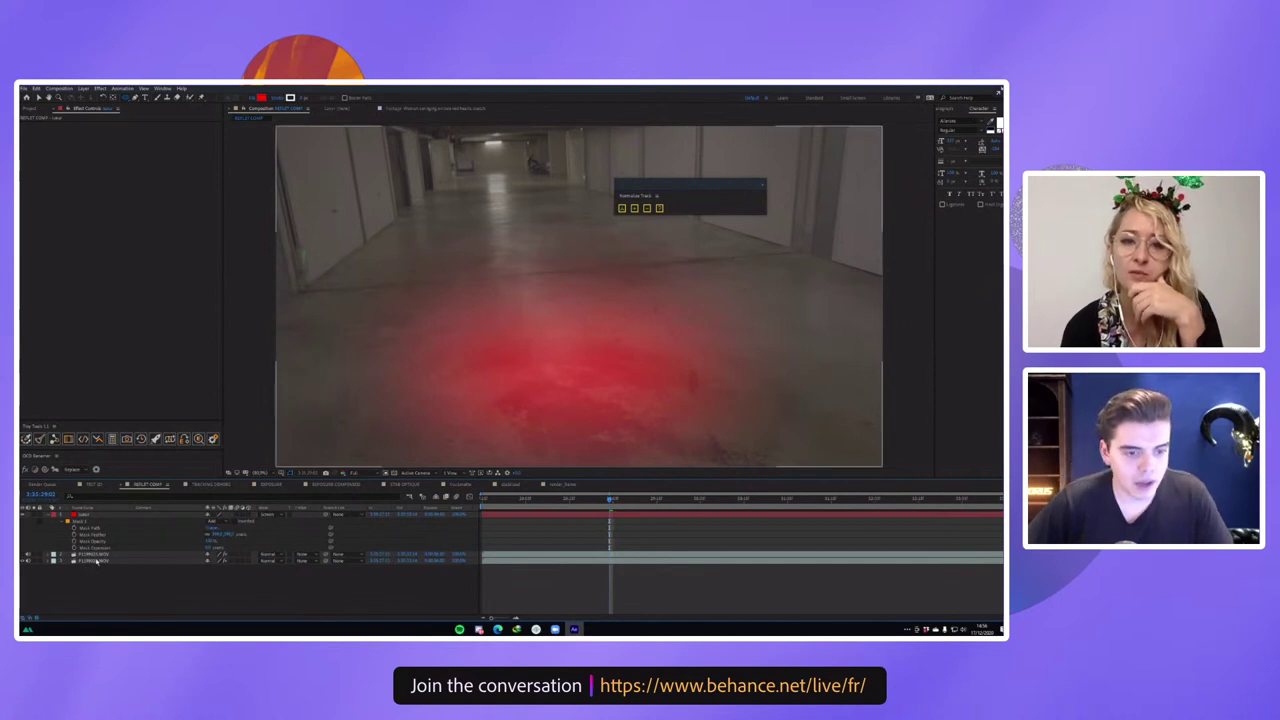
pyautogui.click(100, 555)
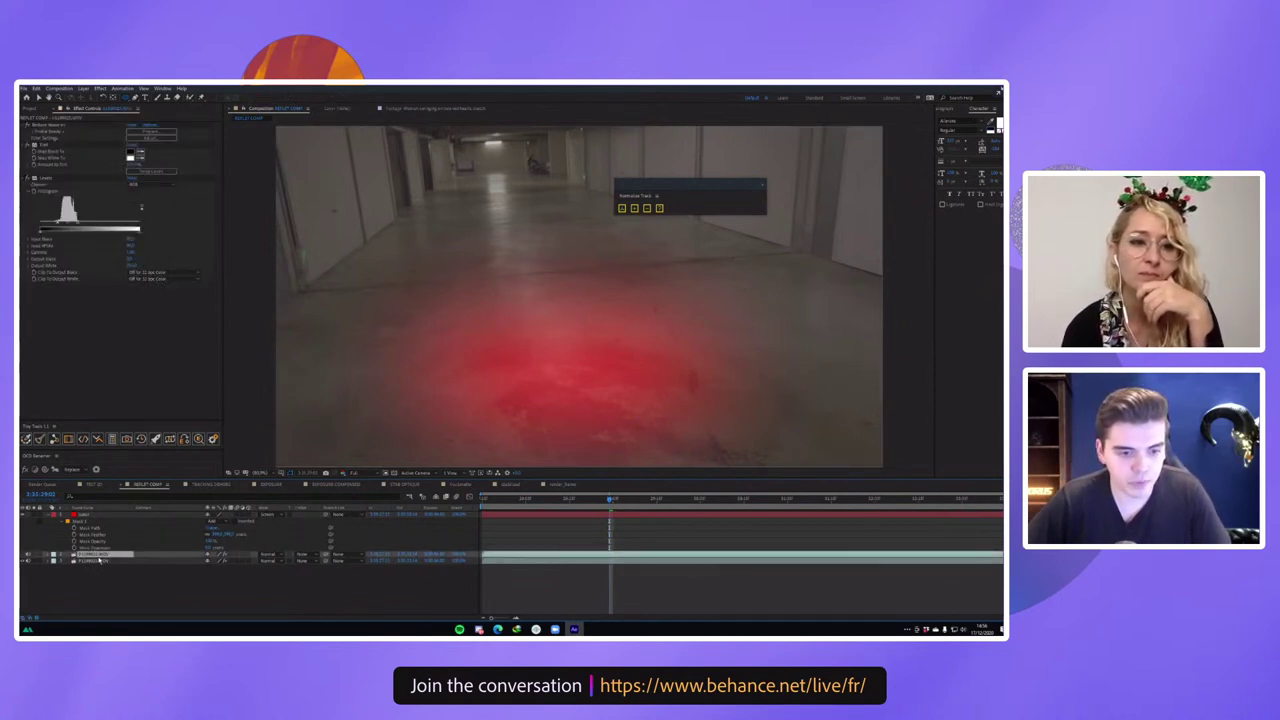
pyautogui.hotkey('ctrl', 'd')
pyautogui.hotkey('ctrl', 'z')
pyautogui.click(98, 561)
pyautogui.hotkey('ctrl', 'd')
pyautogui.moveTo(98, 561); pyautogui.dragTo(118, 517)
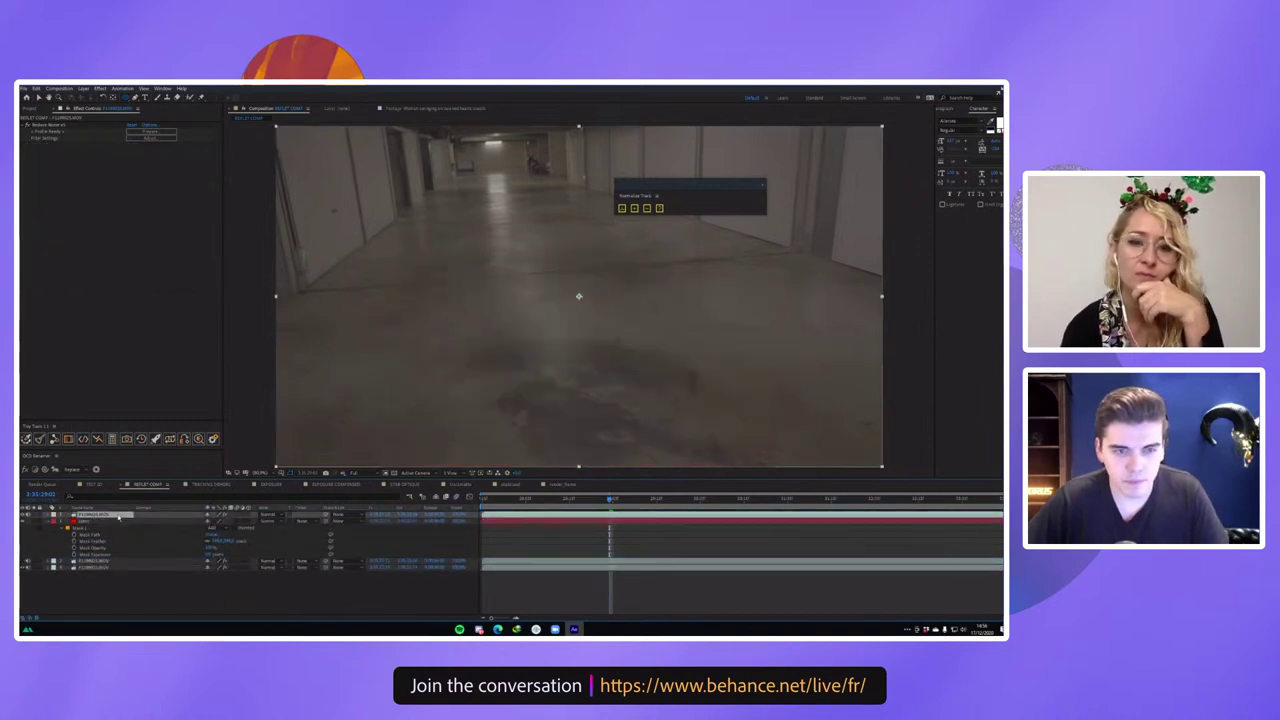
# Apply the Extract effect to the top footage copy.
pyautogui.hotkey('ctrl', 'space')
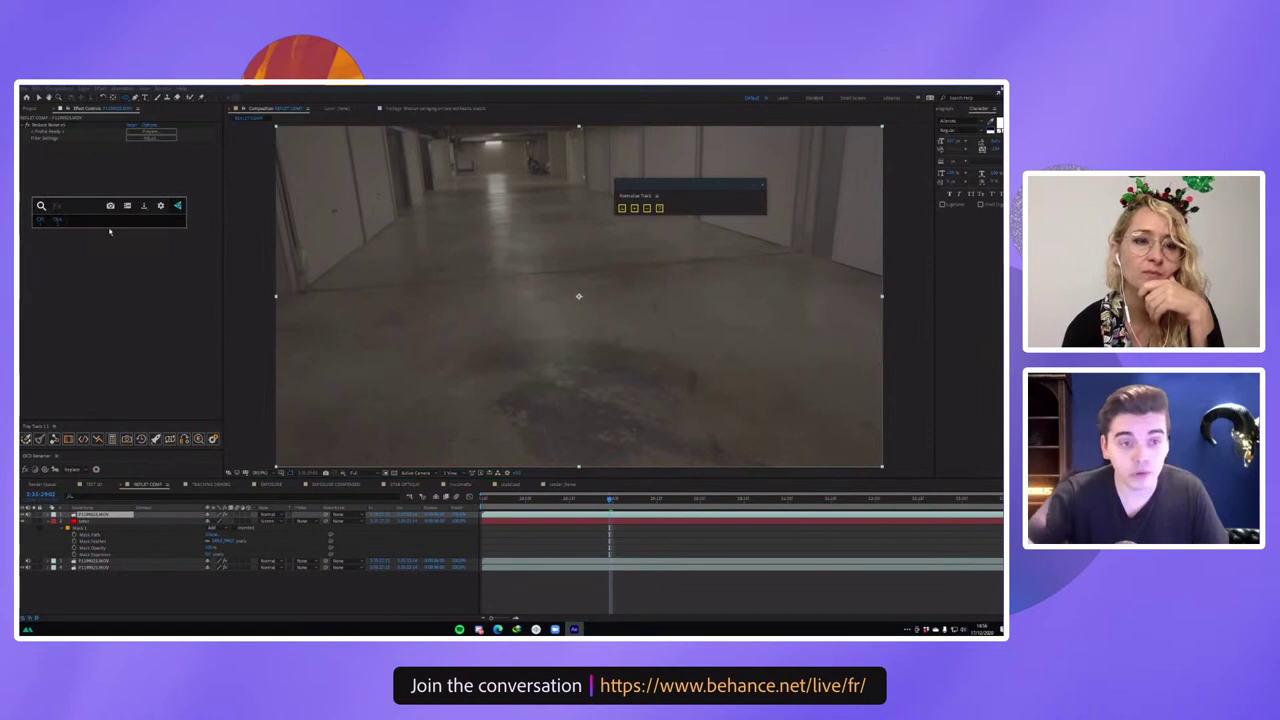
pyautogui.write('b')
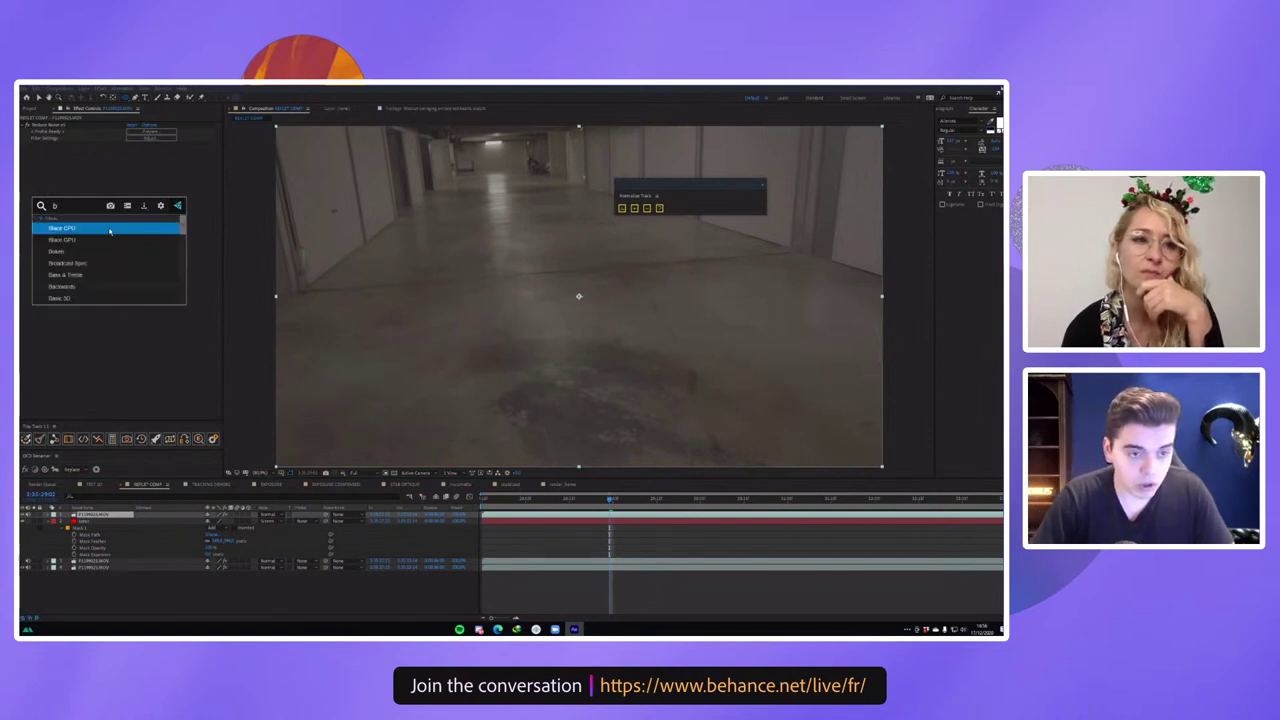
pyautogui.press('BackSpace')
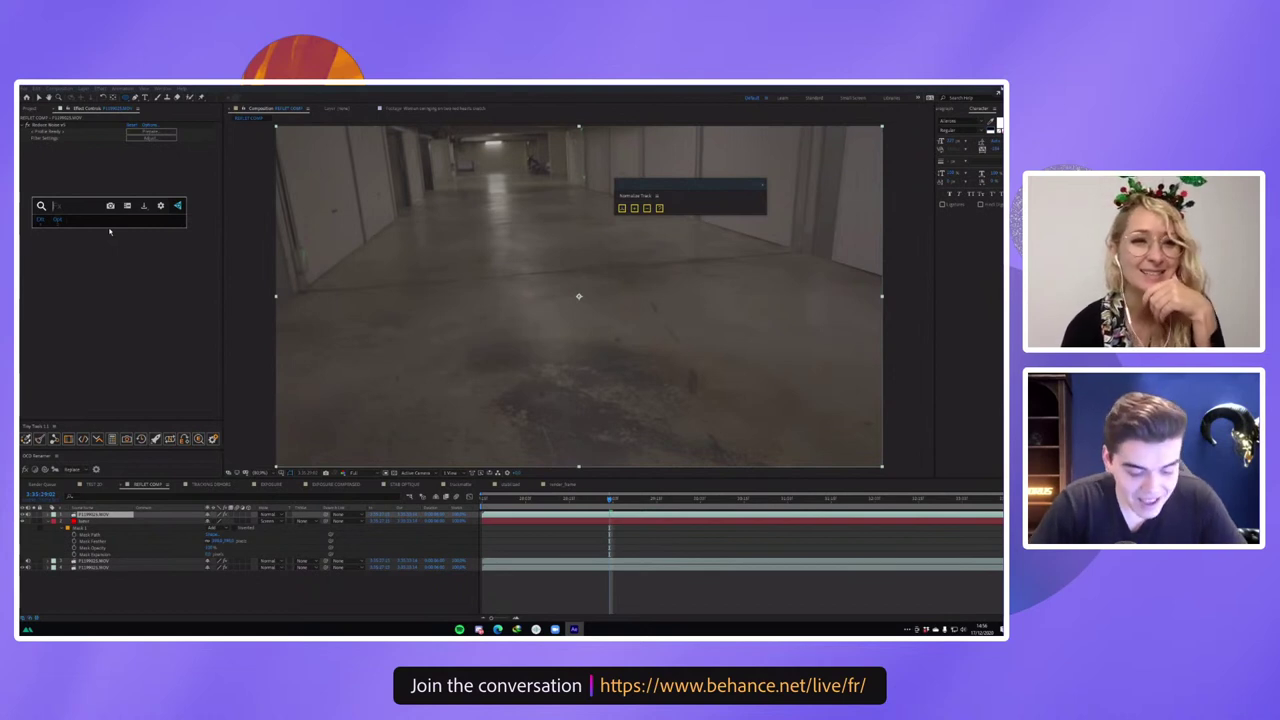
pyautogui.write('extr')
pyautogui.click(110, 229)
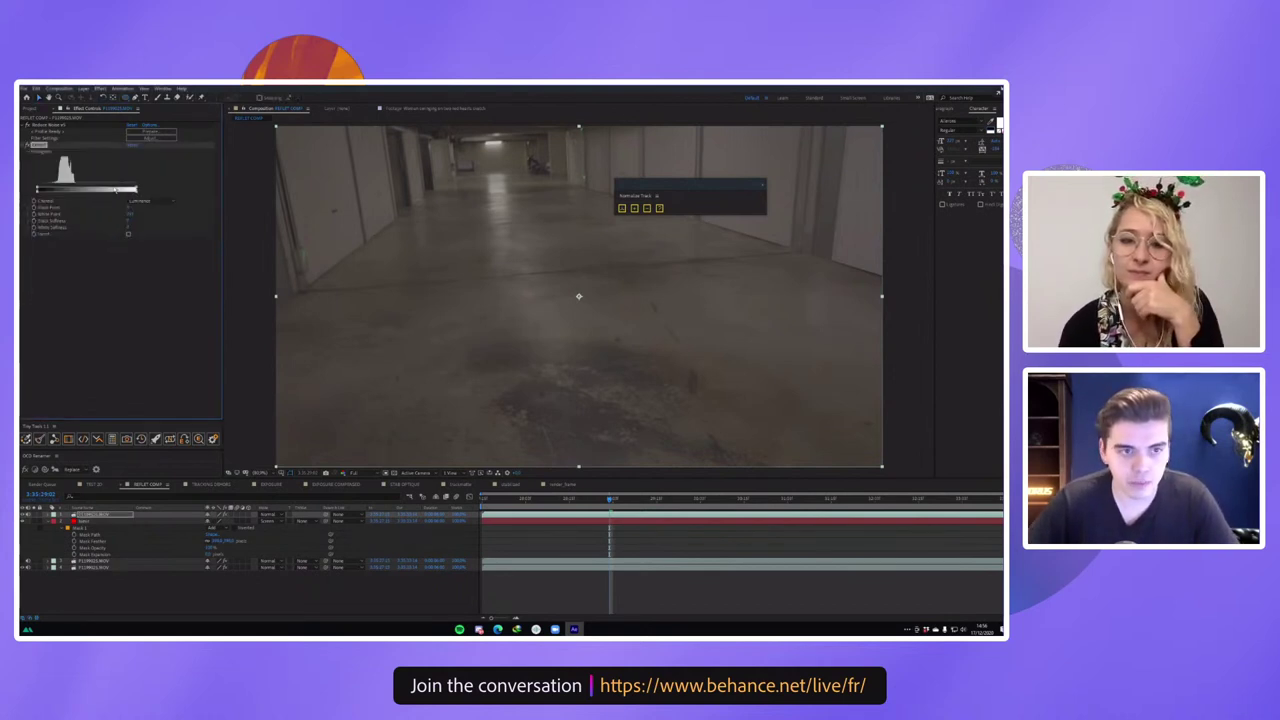
# Lower Extract's white point into the histogram peak and soften the white edge so the red glow shows through brighter floor areas.
pyautogui.moveTo(137, 189)
pyautogui.mouseDown()
pyautogui.moveTo(60, 189)
pyautogui.moveTo(138, 189)
pyautogui.mouseUp()
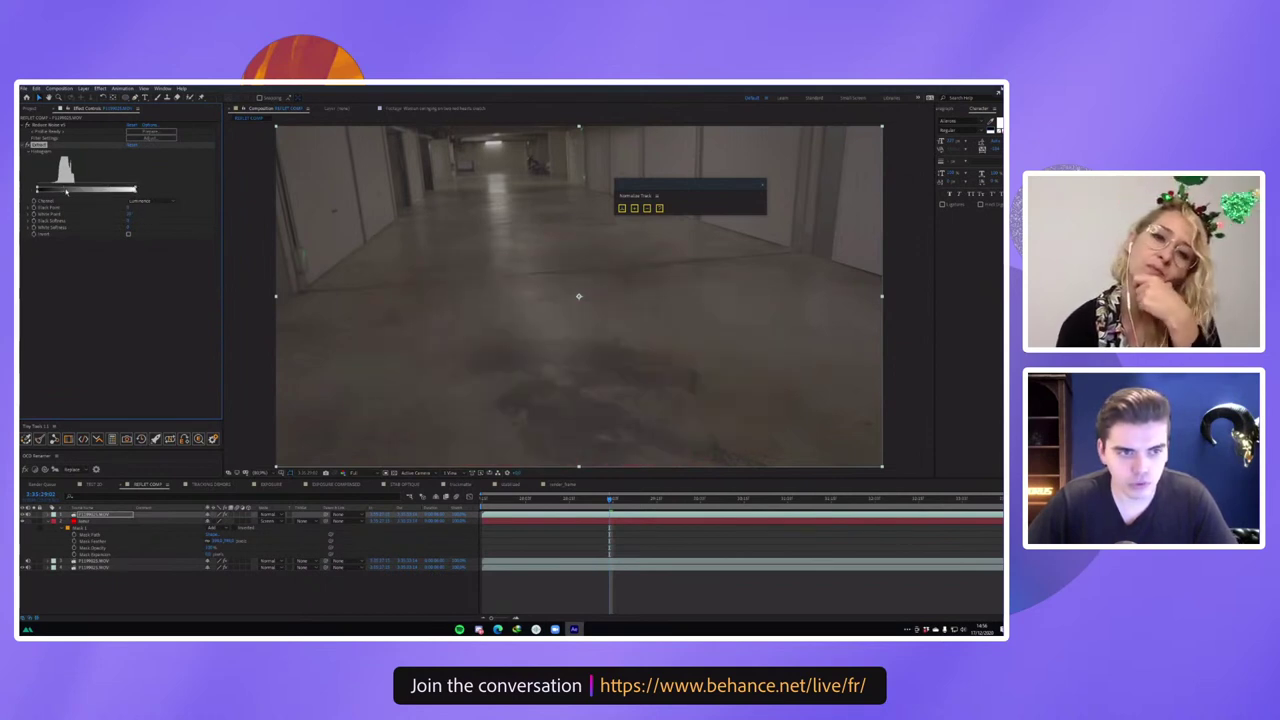
pyautogui.moveTo(38, 189); pyautogui.dragTo(69, 193)
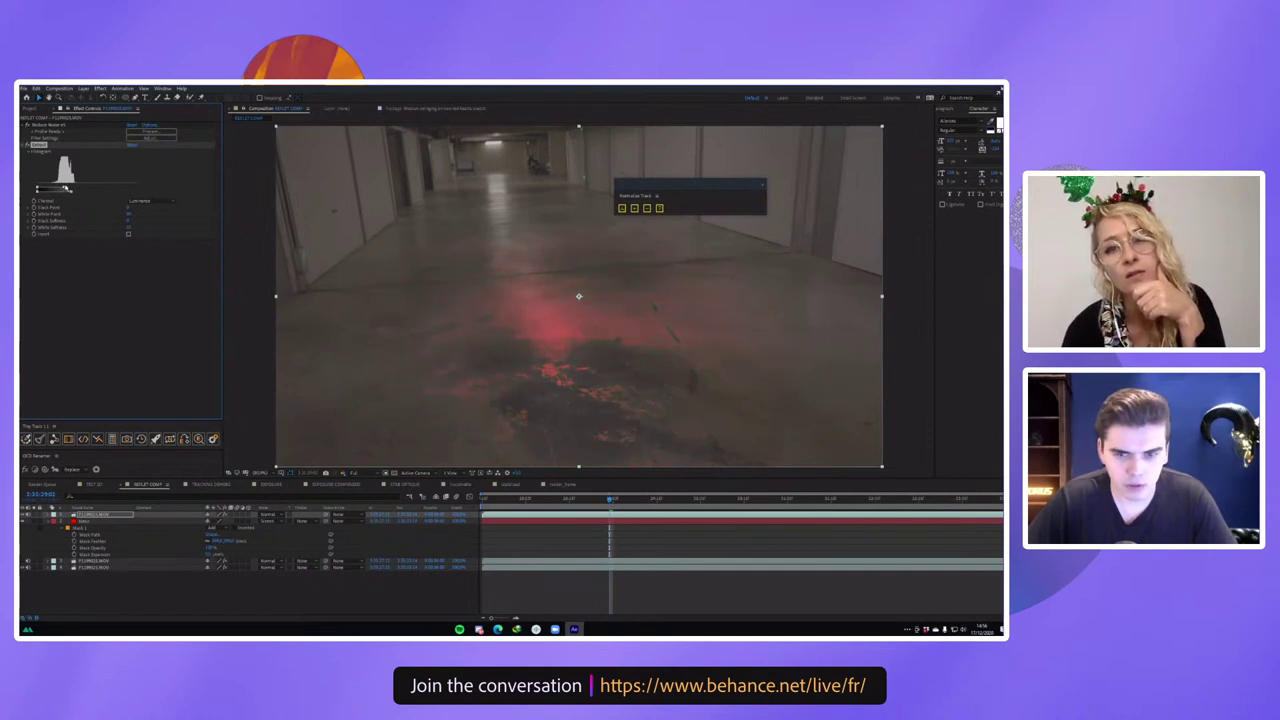
pyautogui.moveTo(62, 189); pyautogui.dragTo(67, 189)
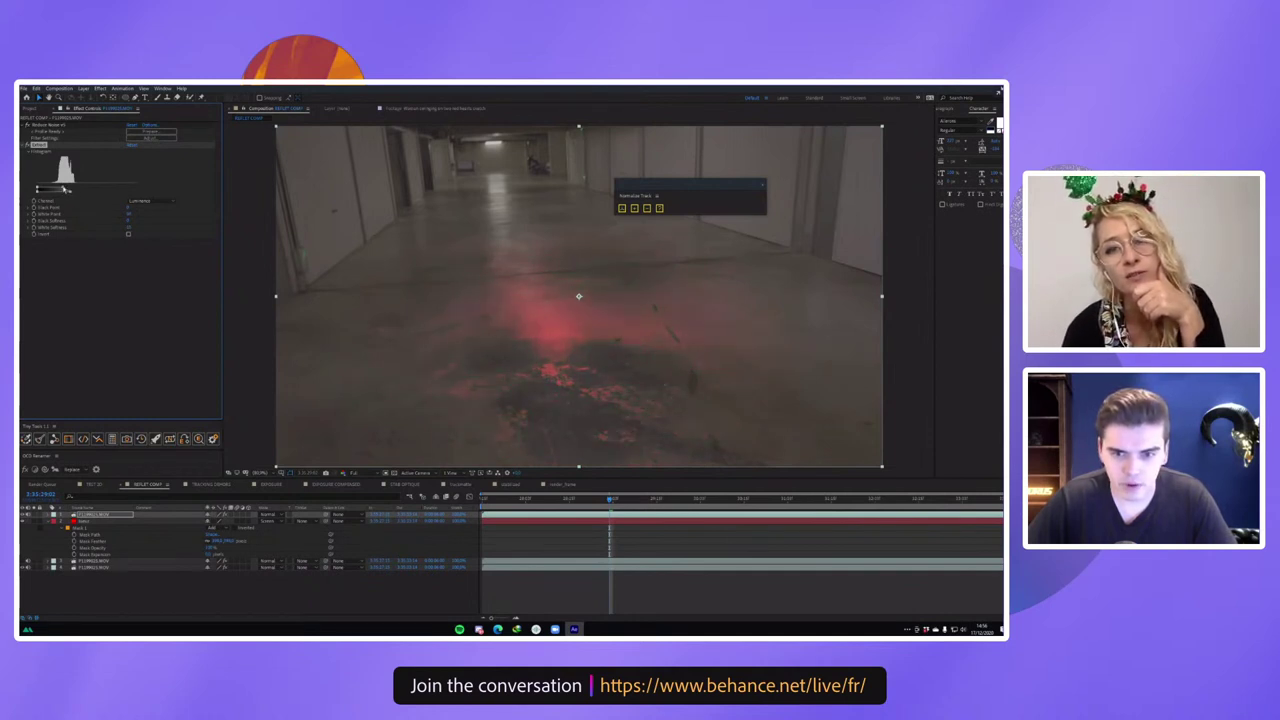
# Shift the red solid slightly across the floor and compare dodge and light blending modes, settling on Classic Color Dodge.
pyautogui.click(90, 521)
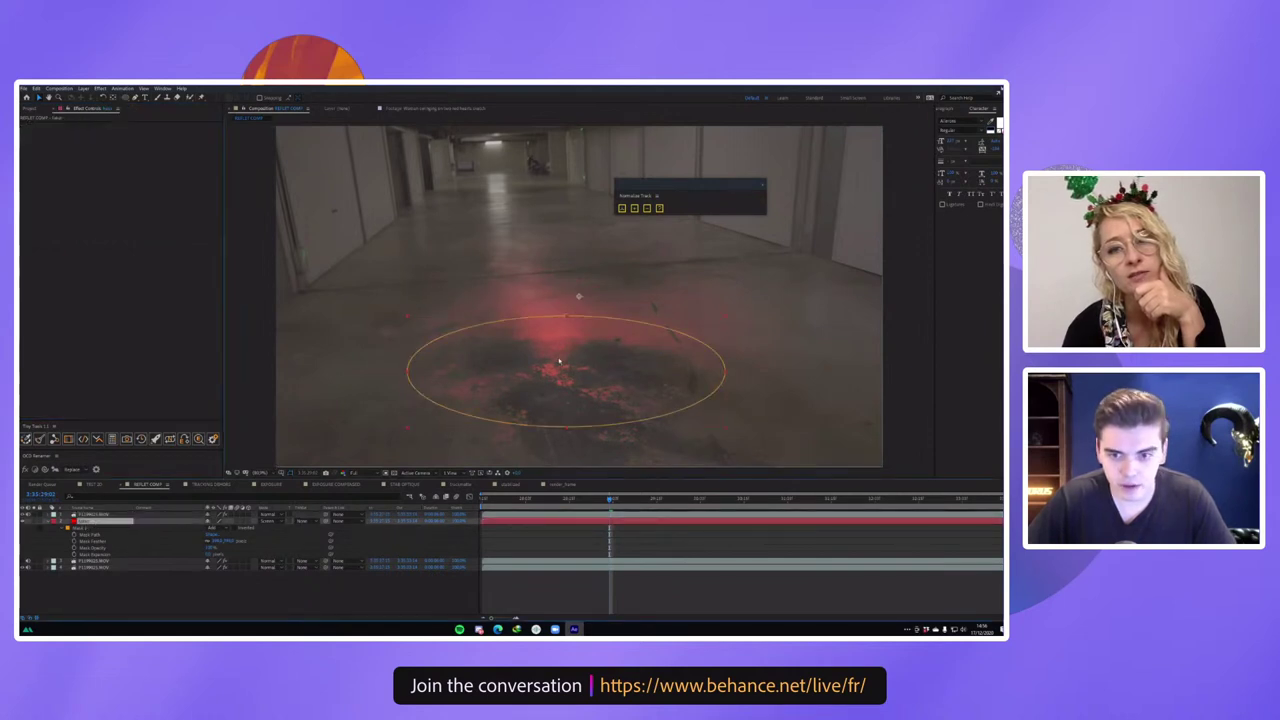
pyautogui.moveTo(560, 353)
pyautogui.mouseDown()
pyautogui.moveTo(536, 410)
pyautogui.moveTo(652, 338)
pyautogui.moveTo(642, 295)
pyautogui.moveTo(295, 200)
pyautogui.moveTo(292, 222)
pyautogui.moveTo(325, 162)
pyautogui.moveTo(357, 214)
pyautogui.moveTo(545, 308)
pyautogui.moveTo(559, 380)
pyautogui.moveTo(570, 373)
pyautogui.mouseUp()
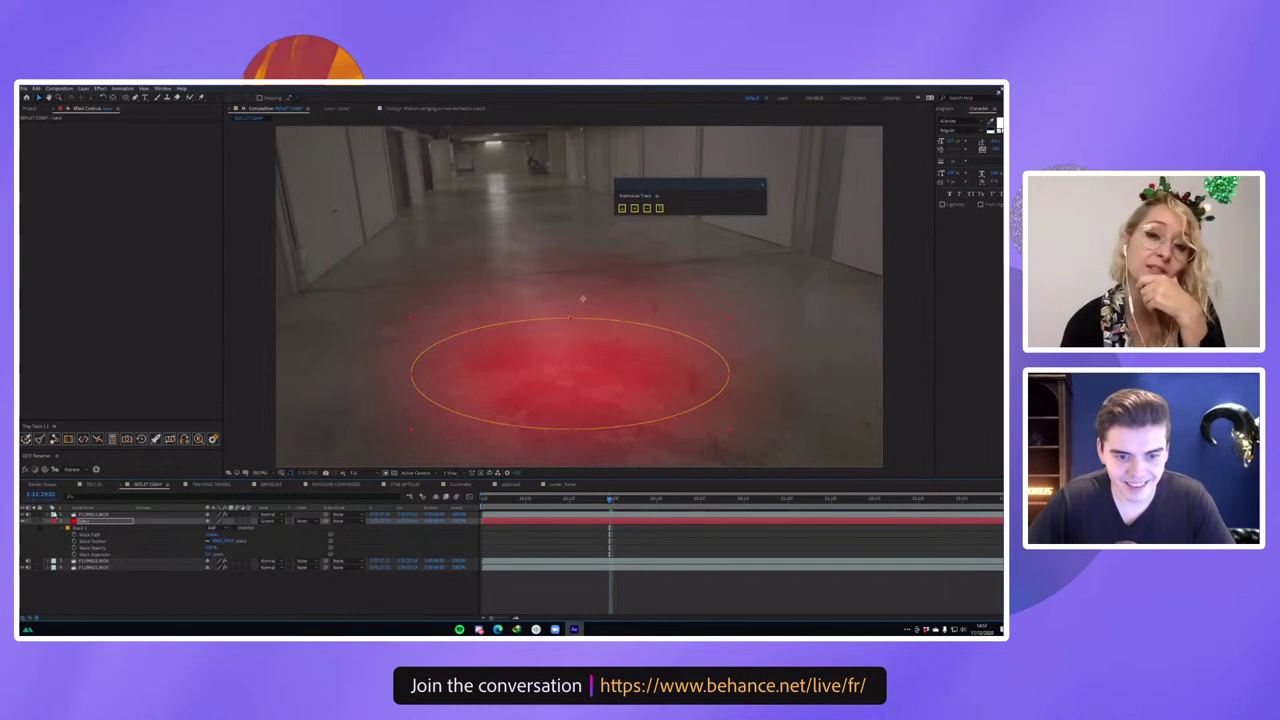
pyautogui.click(268, 521)
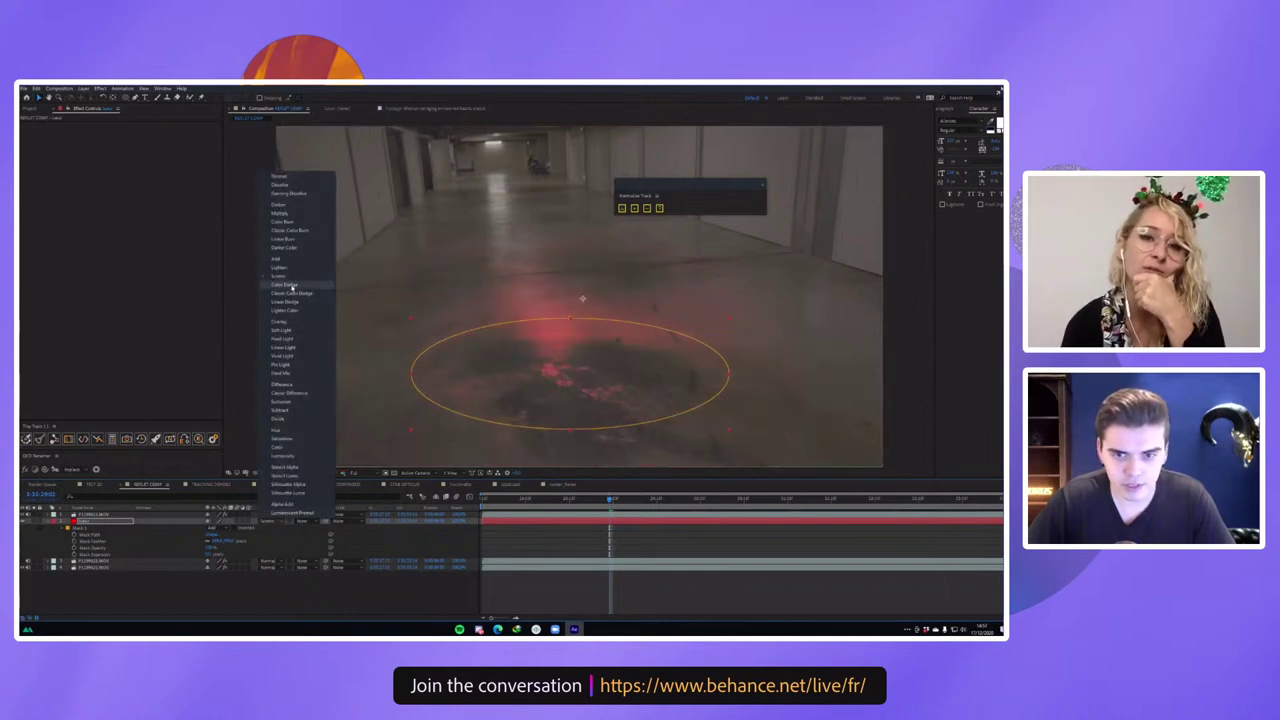
pyautogui.click(287, 286)
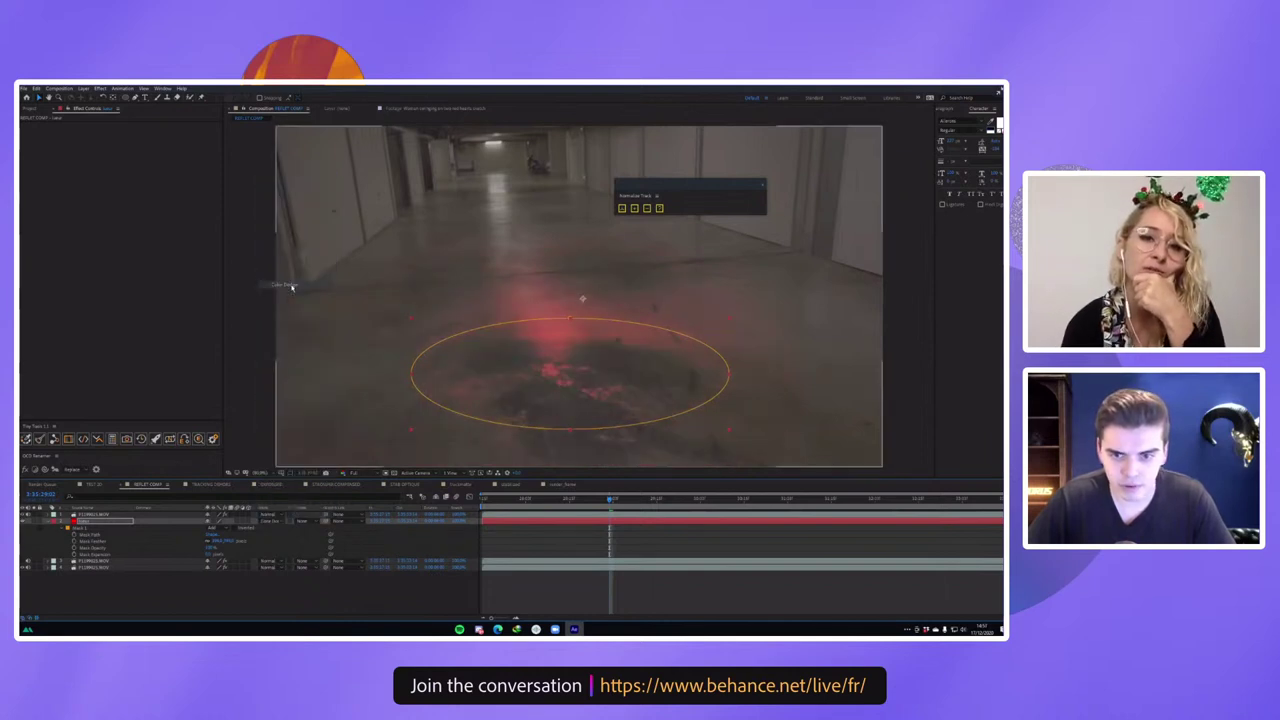
pyautogui.click(278, 525)
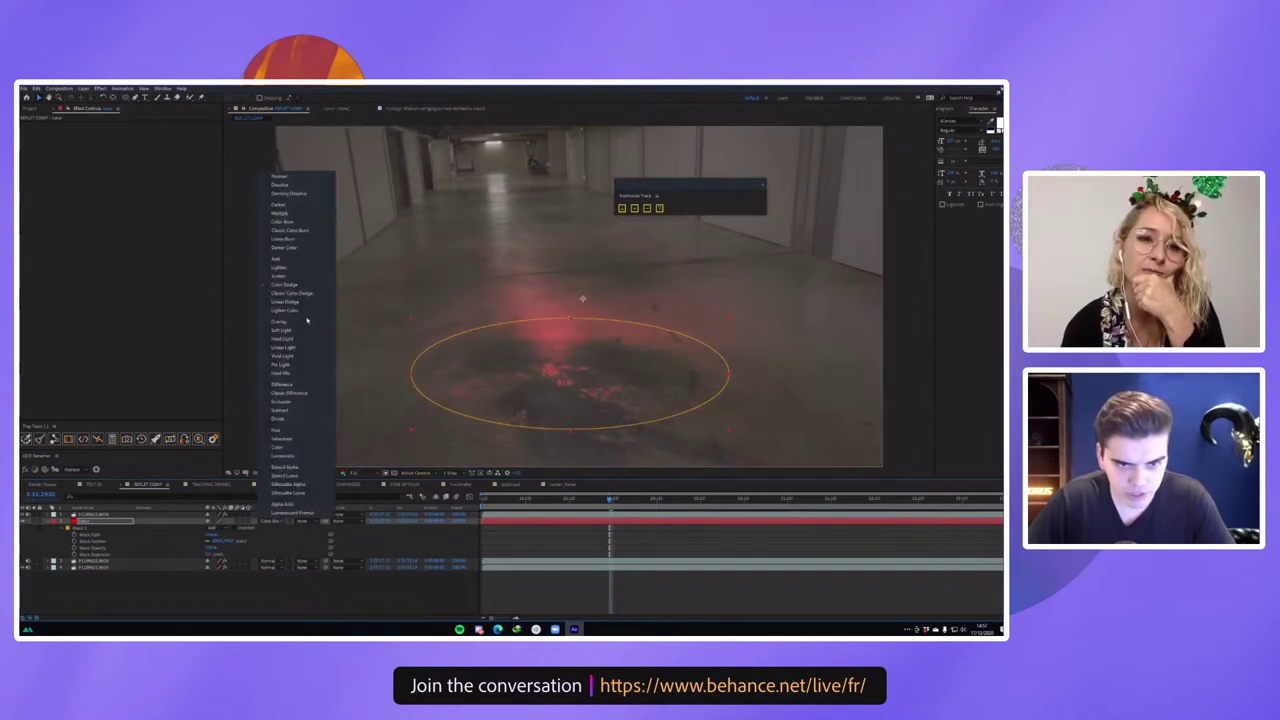
pyautogui.click(292, 336)
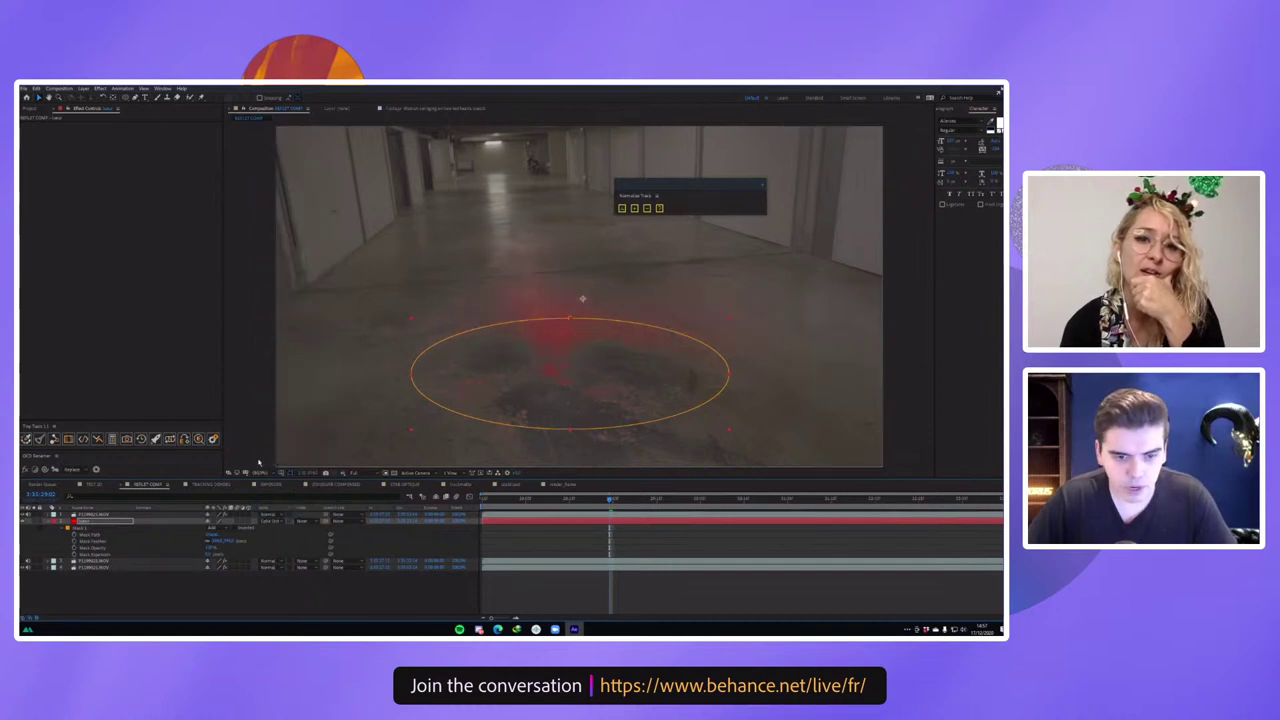
pyautogui.click(274, 520)
pyautogui.click(285, 285)
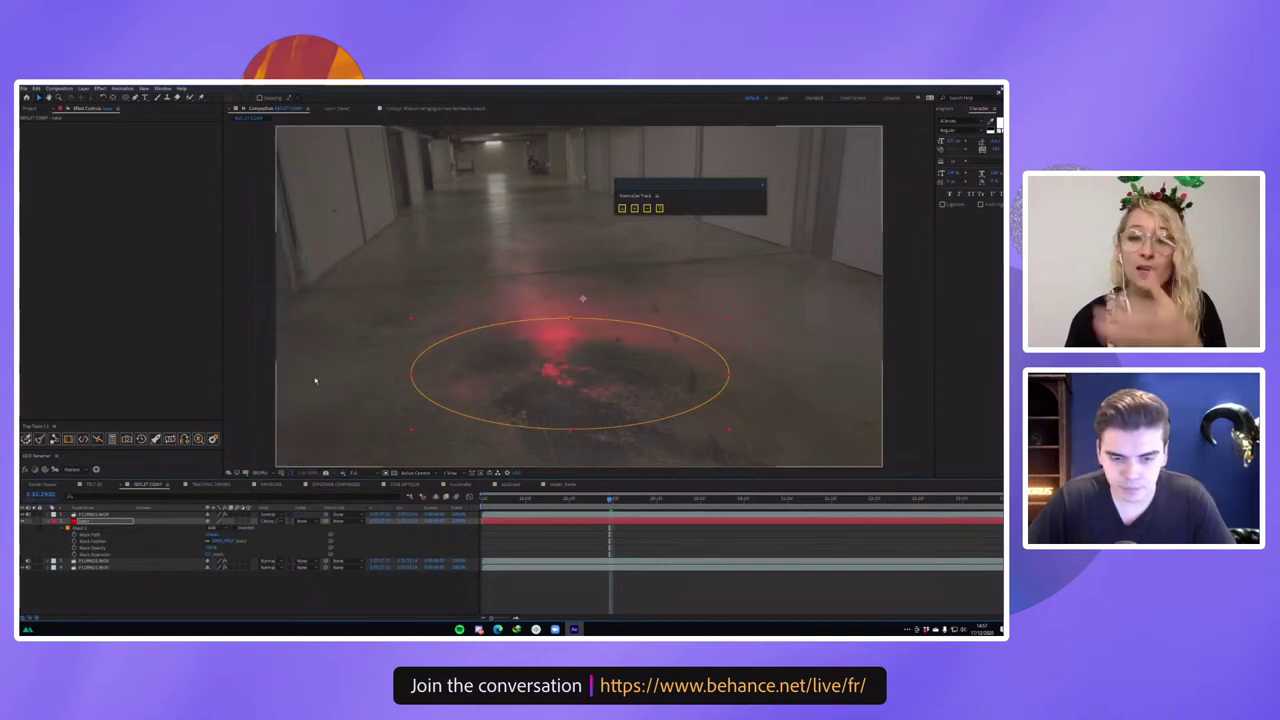
# Adjust the mask feather on the red solid.
pyautogui.click(143, 528)
pyautogui.click(85, 522)
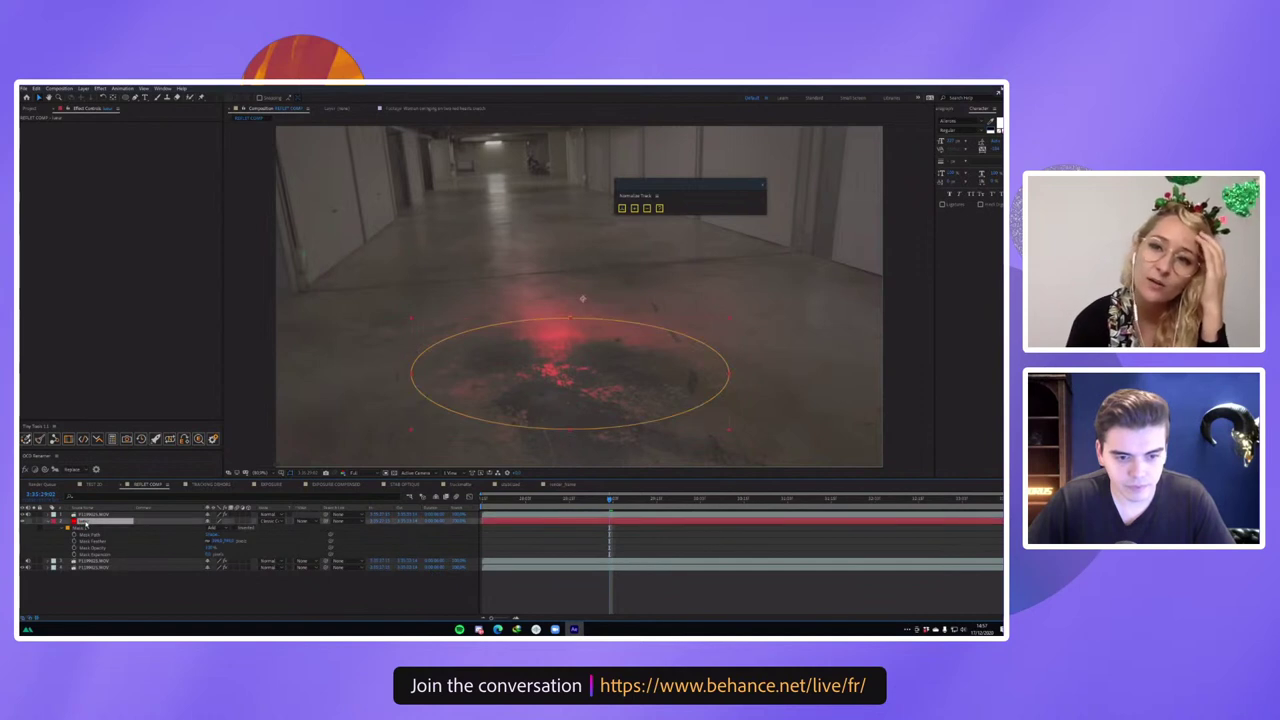
pyautogui.moveTo(226, 541); pyautogui.dragTo(280, 519)
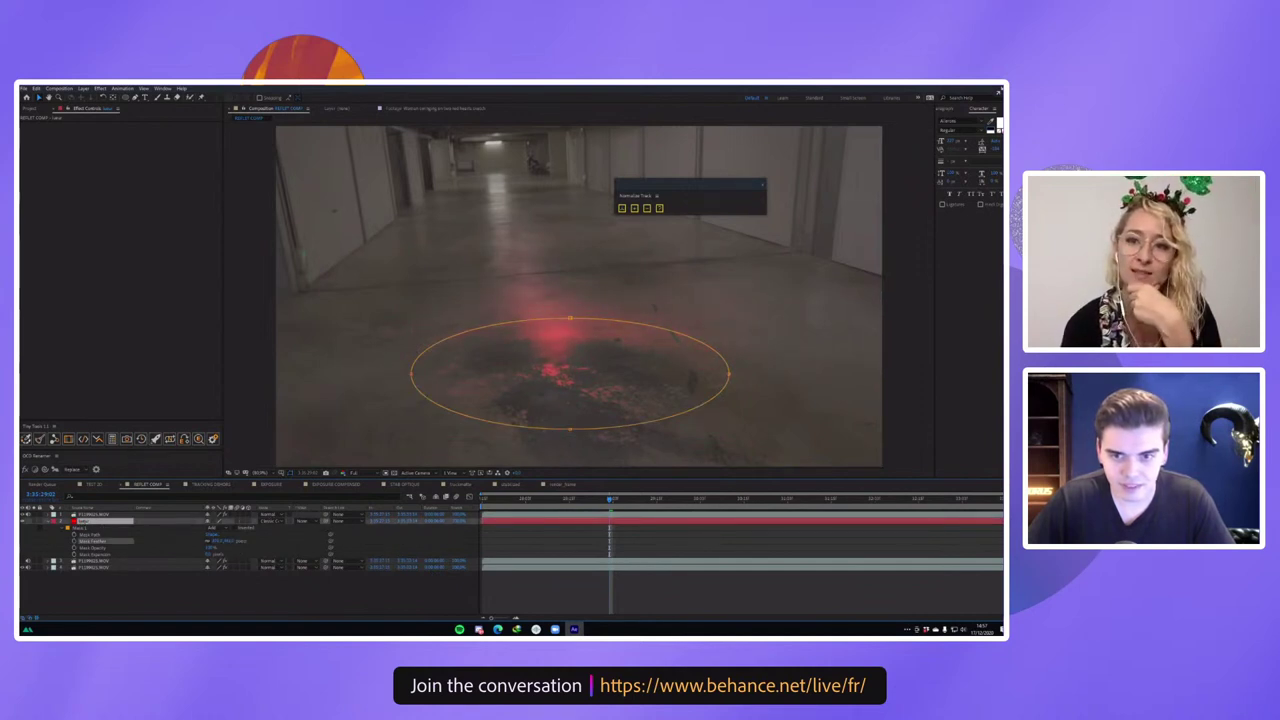
pyautogui.click(80, 528)
pyautogui.click(85, 521)
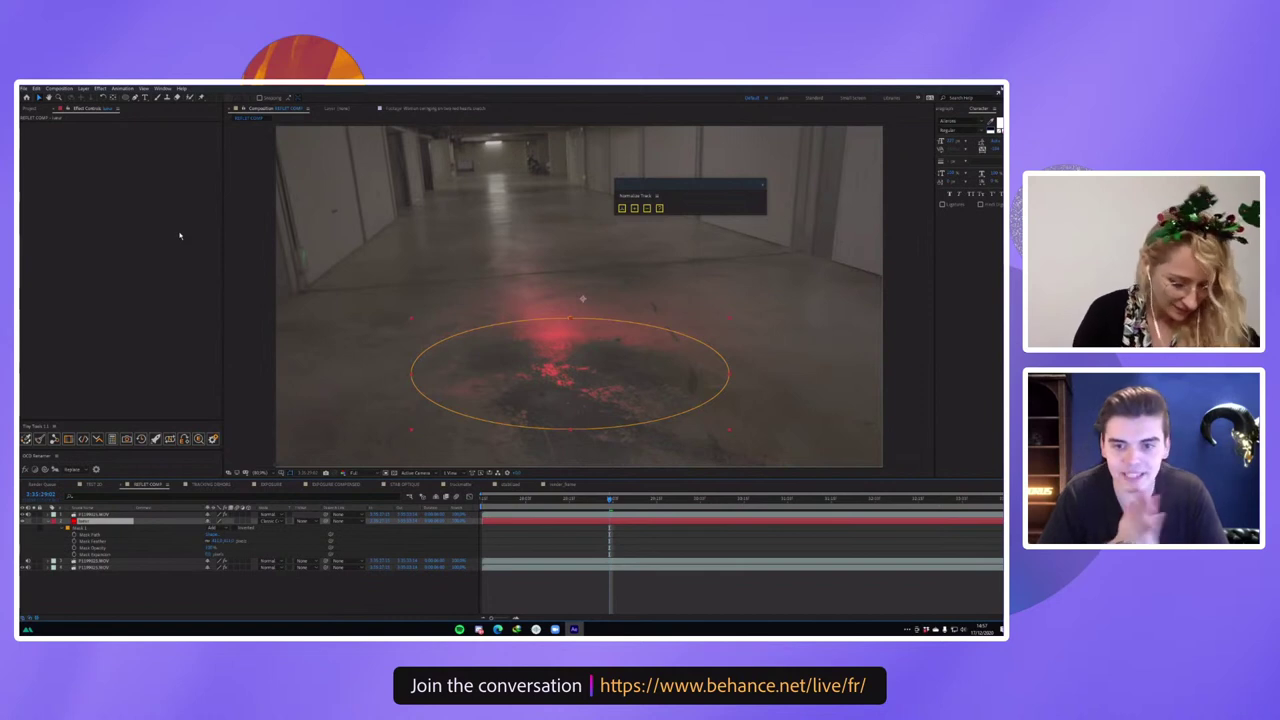
# Change the solid's colour from red to bright cyan.
pyautogui.click(83, 88)
pyautogui.click(104, 106)
pyautogui.click(695, 424)
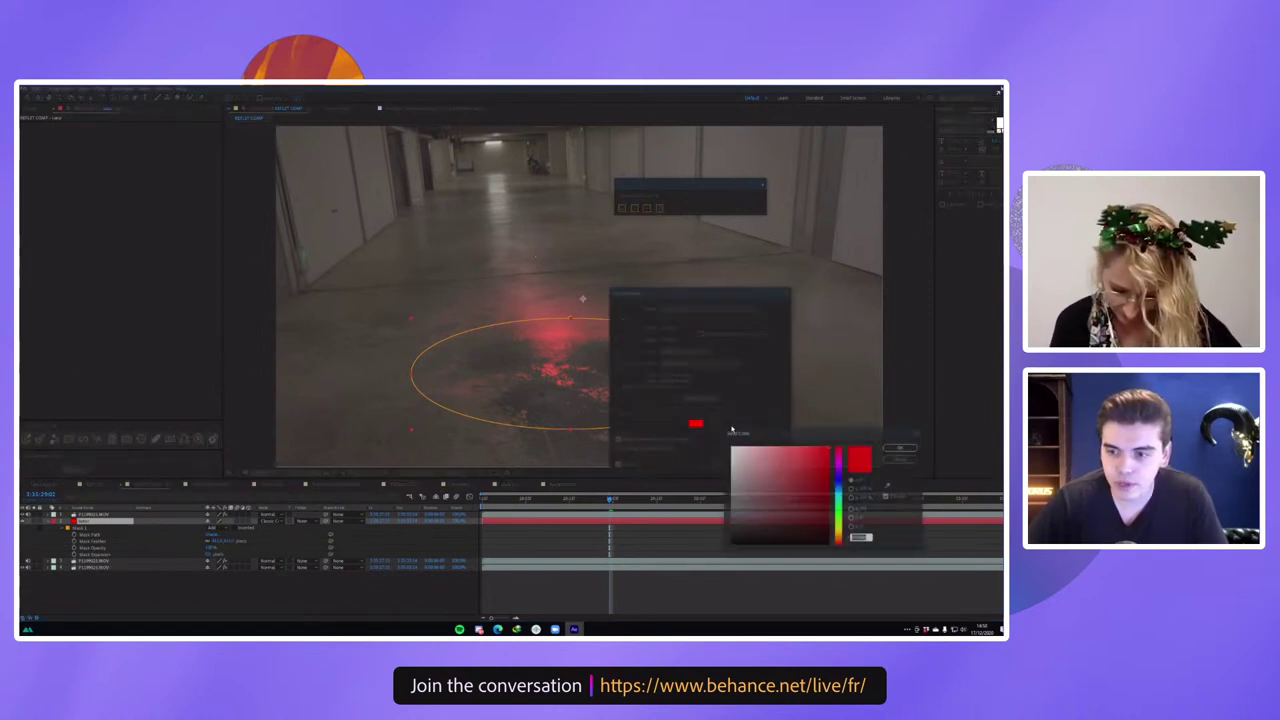
pyautogui.moveTo(838, 485); pyautogui.dragTo(838, 493)
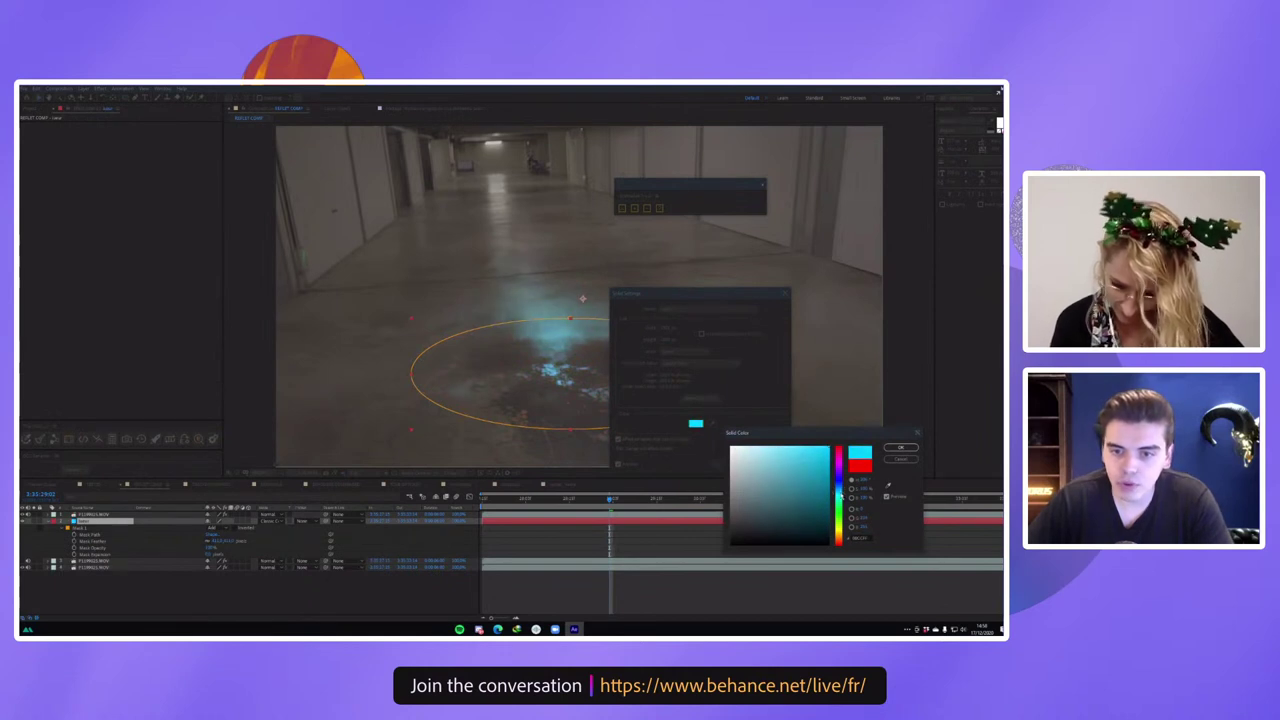
pyautogui.click(900, 448)
pyautogui.click(728, 464)
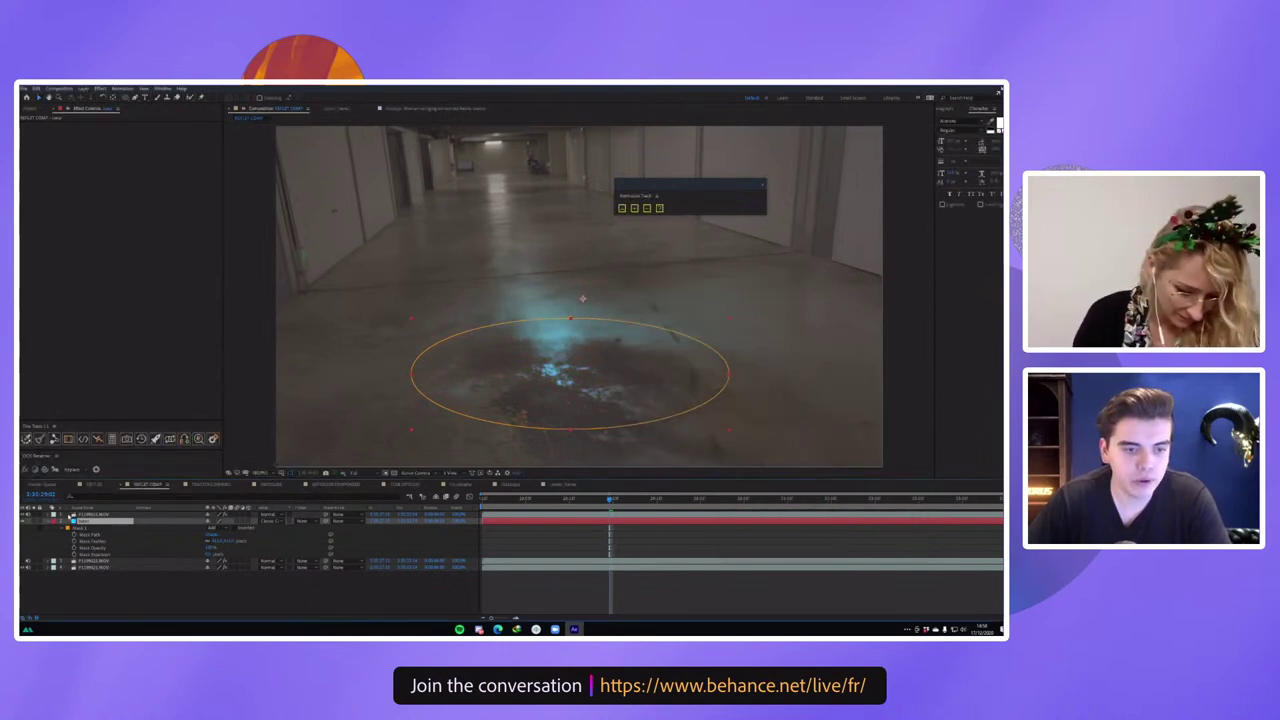
# Widen the Extract softness on the top footage copy and reposition the cyan solid's elliptical mask over the floor stain.
pyautogui.moveTo(66, 190); pyautogui.dragTo(70, 197)
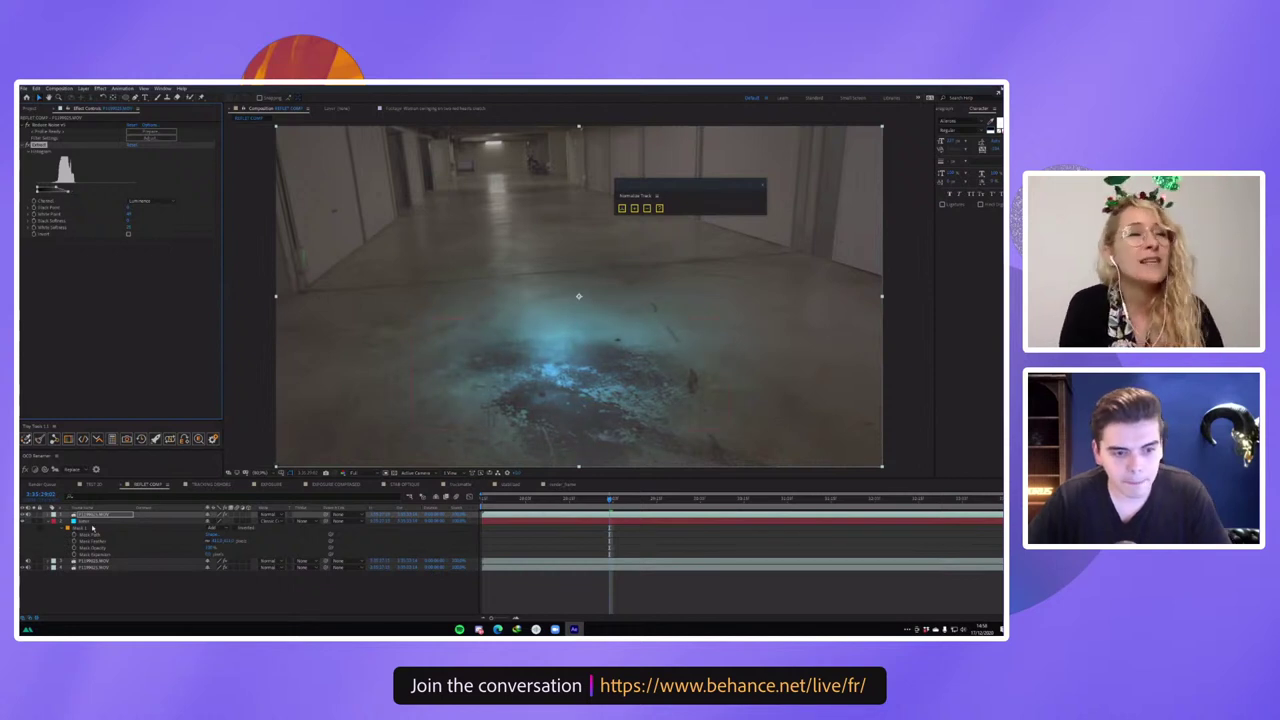
pyautogui.click(557, 420)
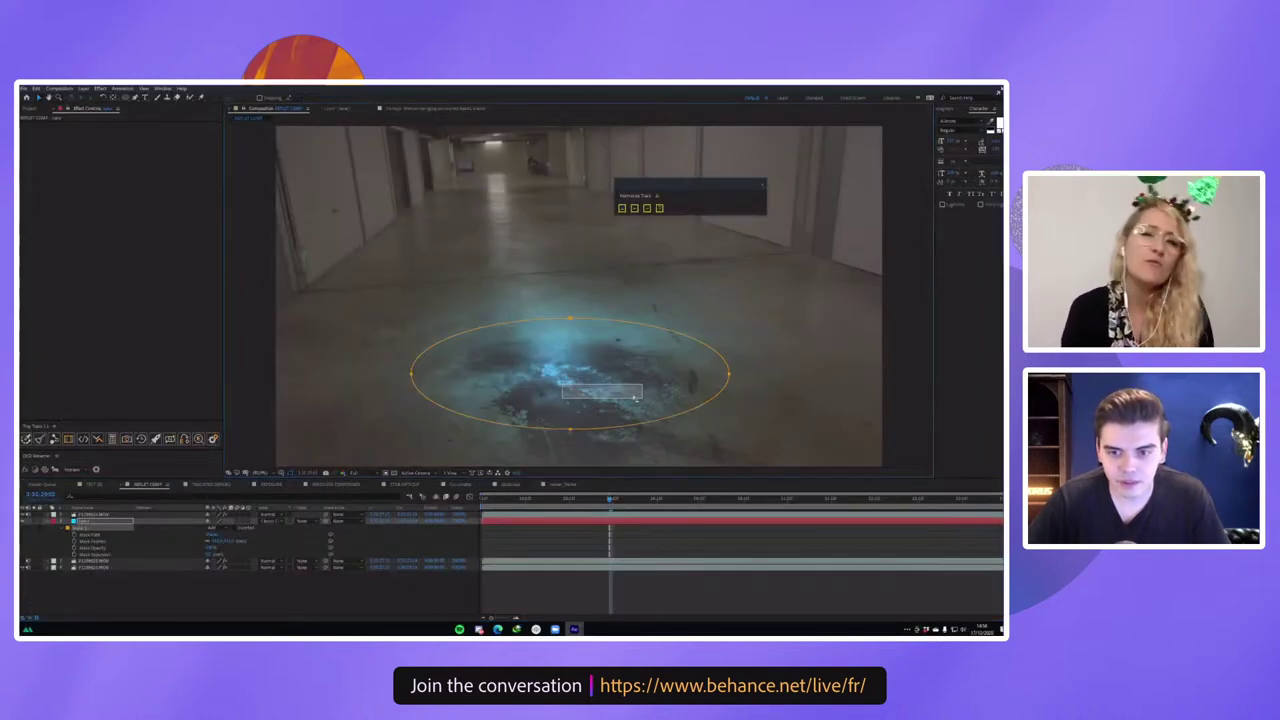
pyautogui.click(576, 392)
pyautogui.moveTo(488, 397); pyautogui.dragTo(253, 183)
pyautogui.moveTo(387, 266); pyautogui.dragTo(552, 402)
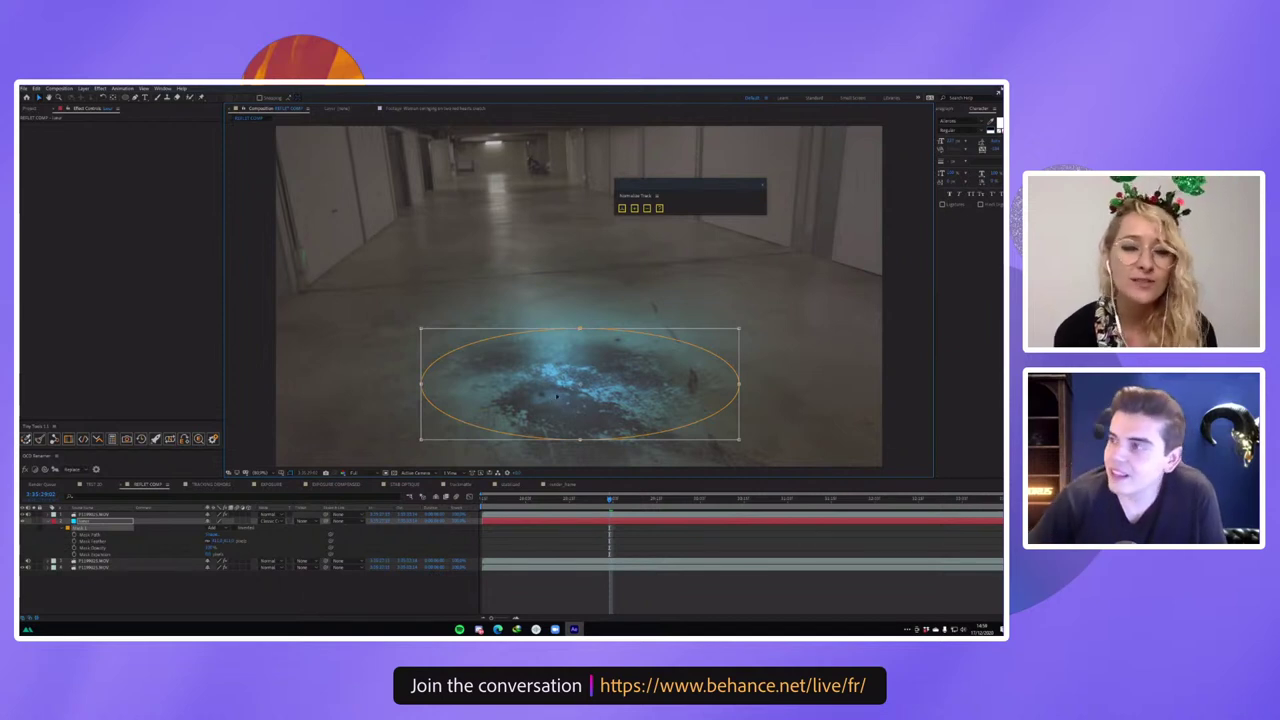
pyautogui.hotkey('alt', 'Tab')
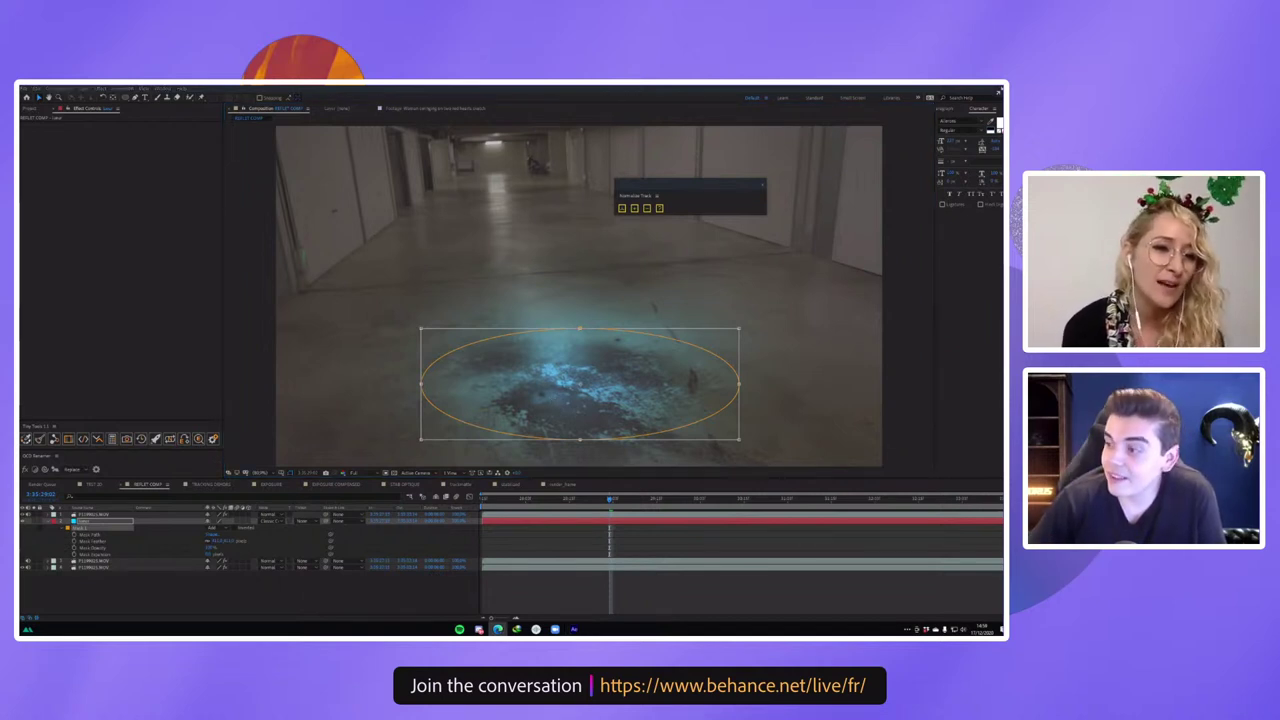